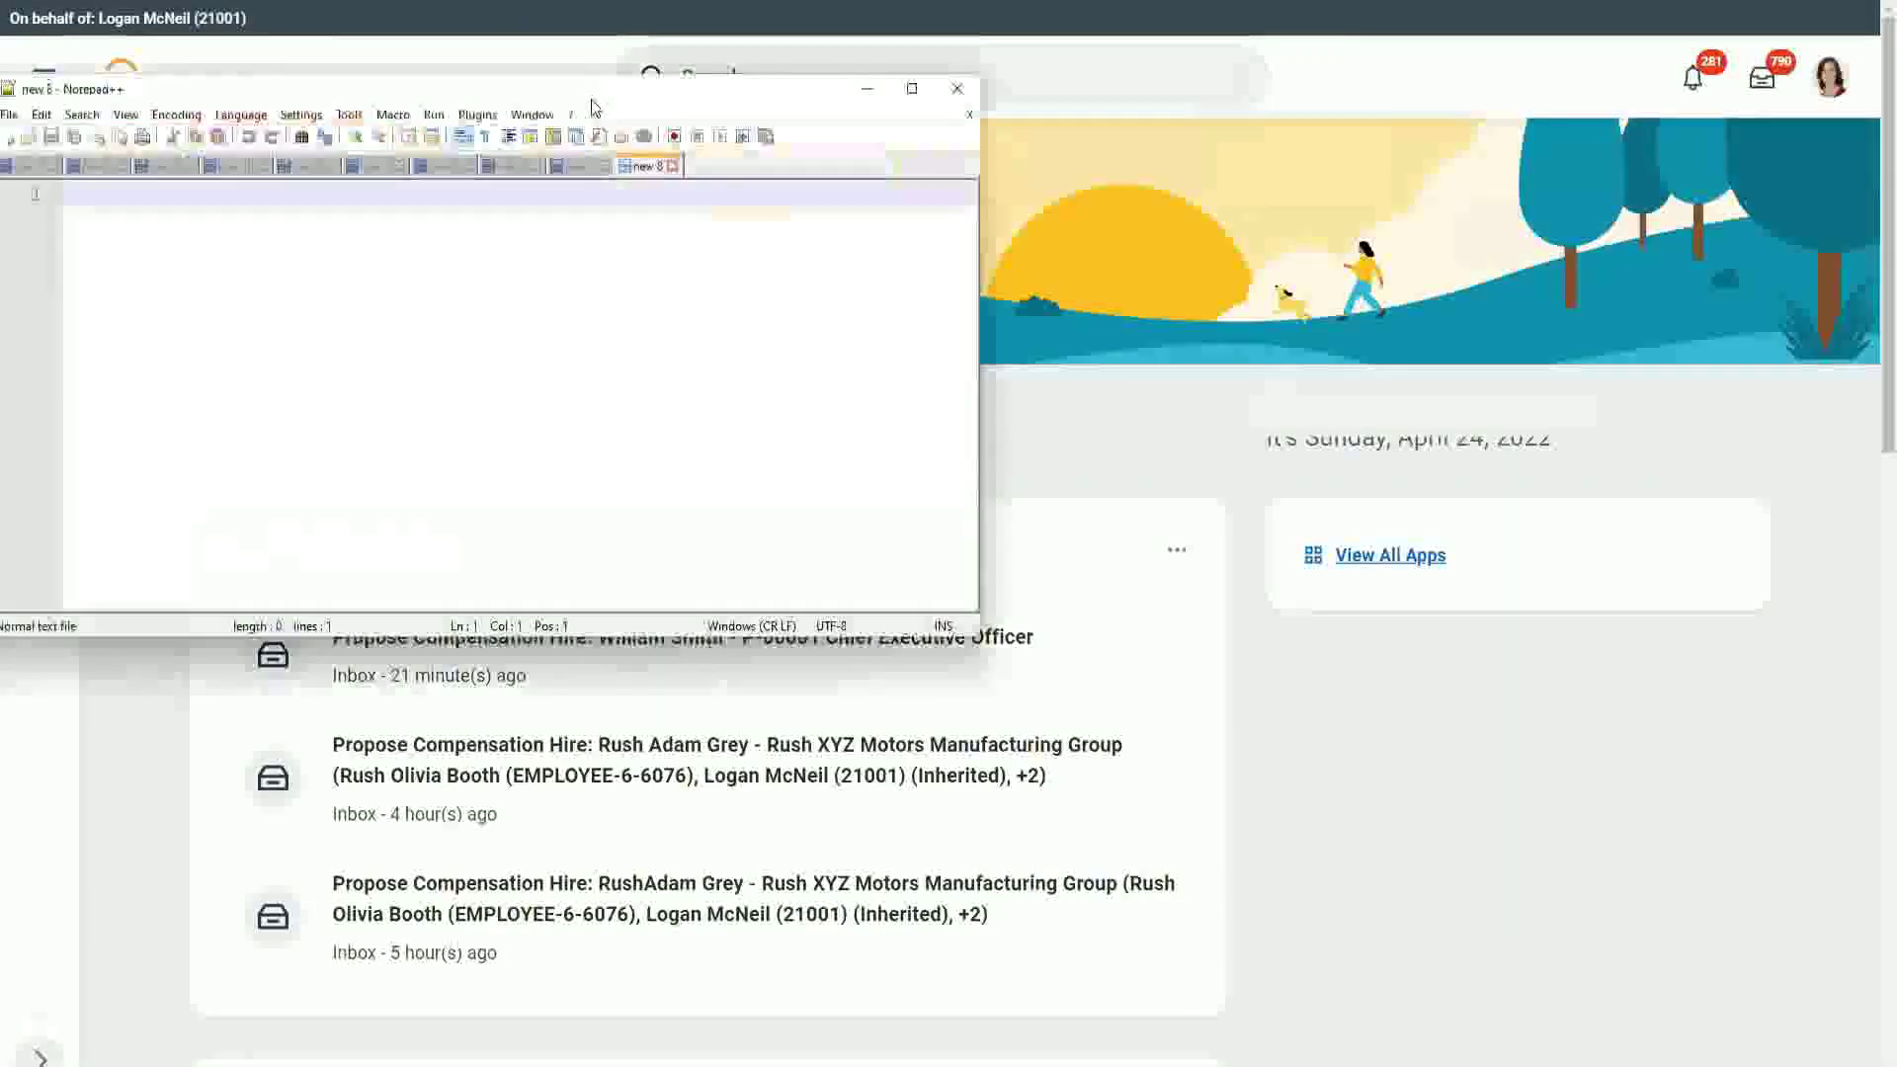
Step: Paste 'Dependent Information : Dependent' onto line 2 and 'Employee Information : Worker' onto line 8
key(Return)
key(Return)
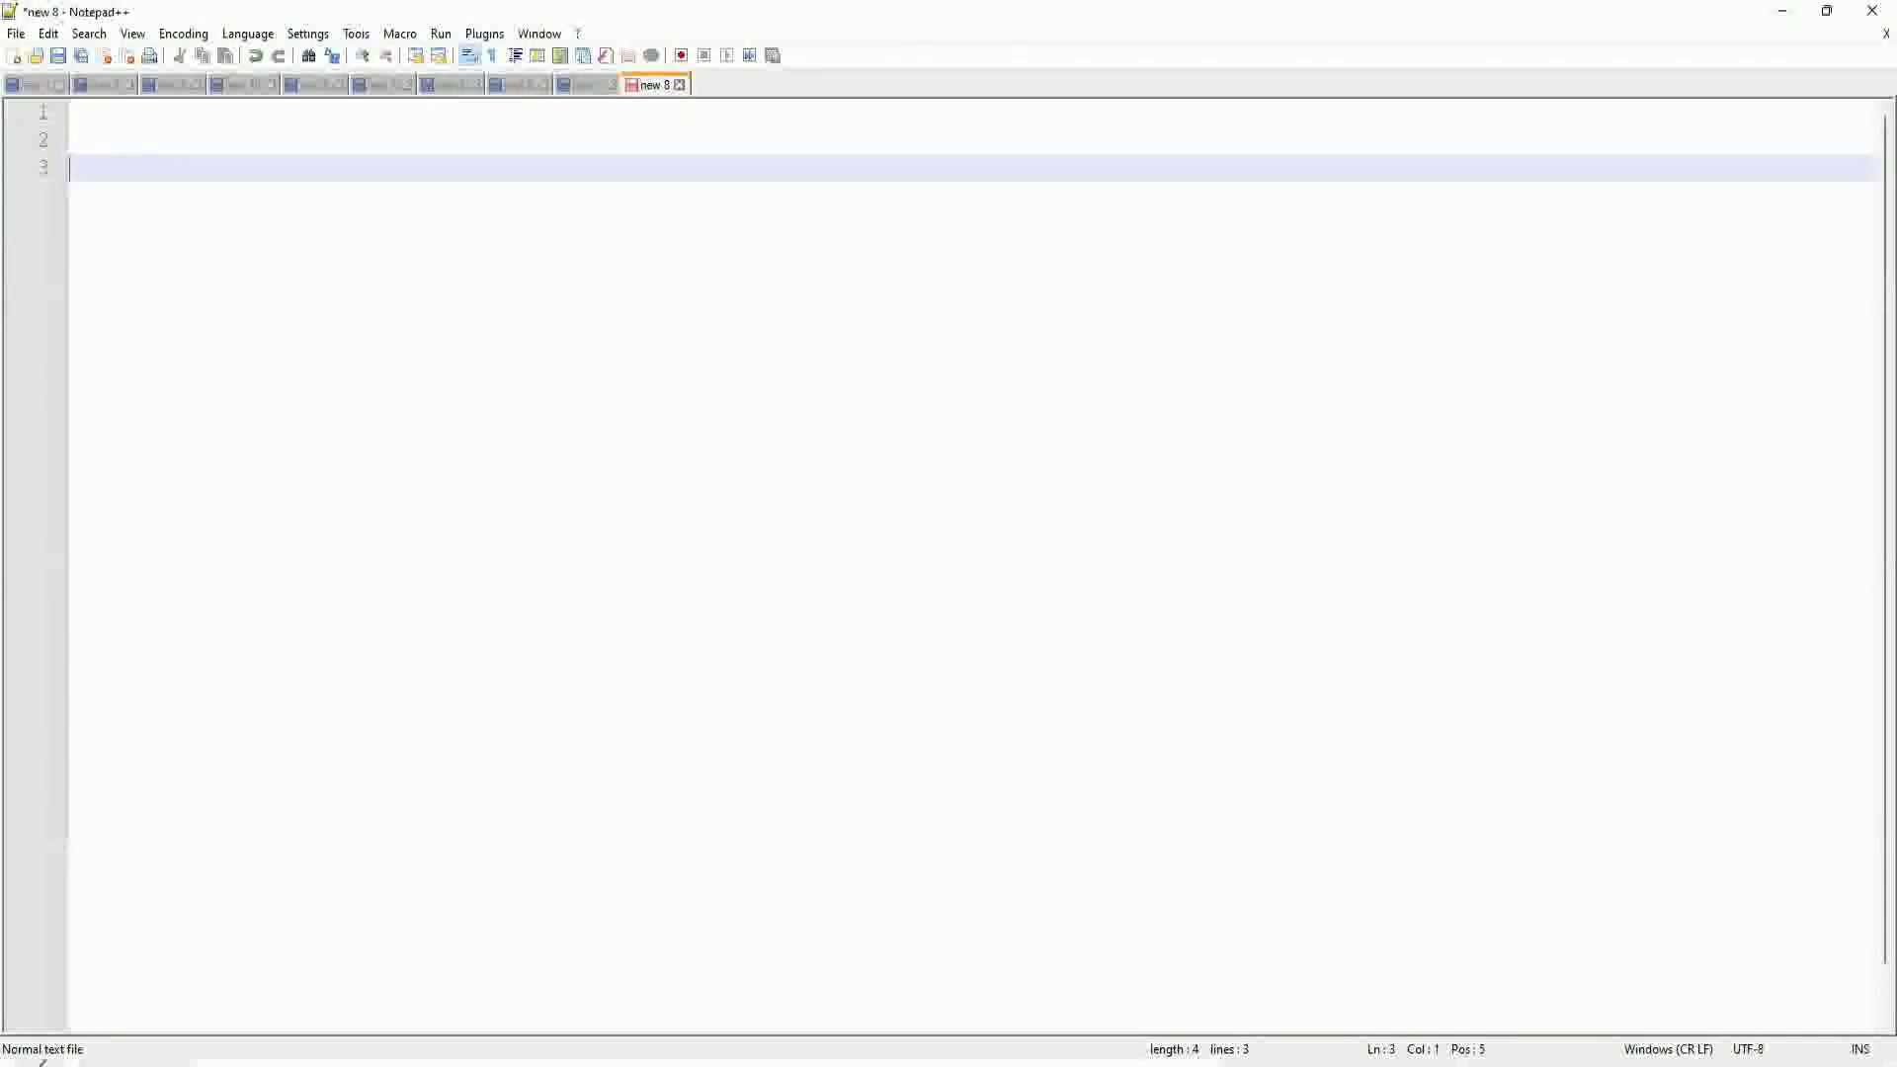
click(121, 144)
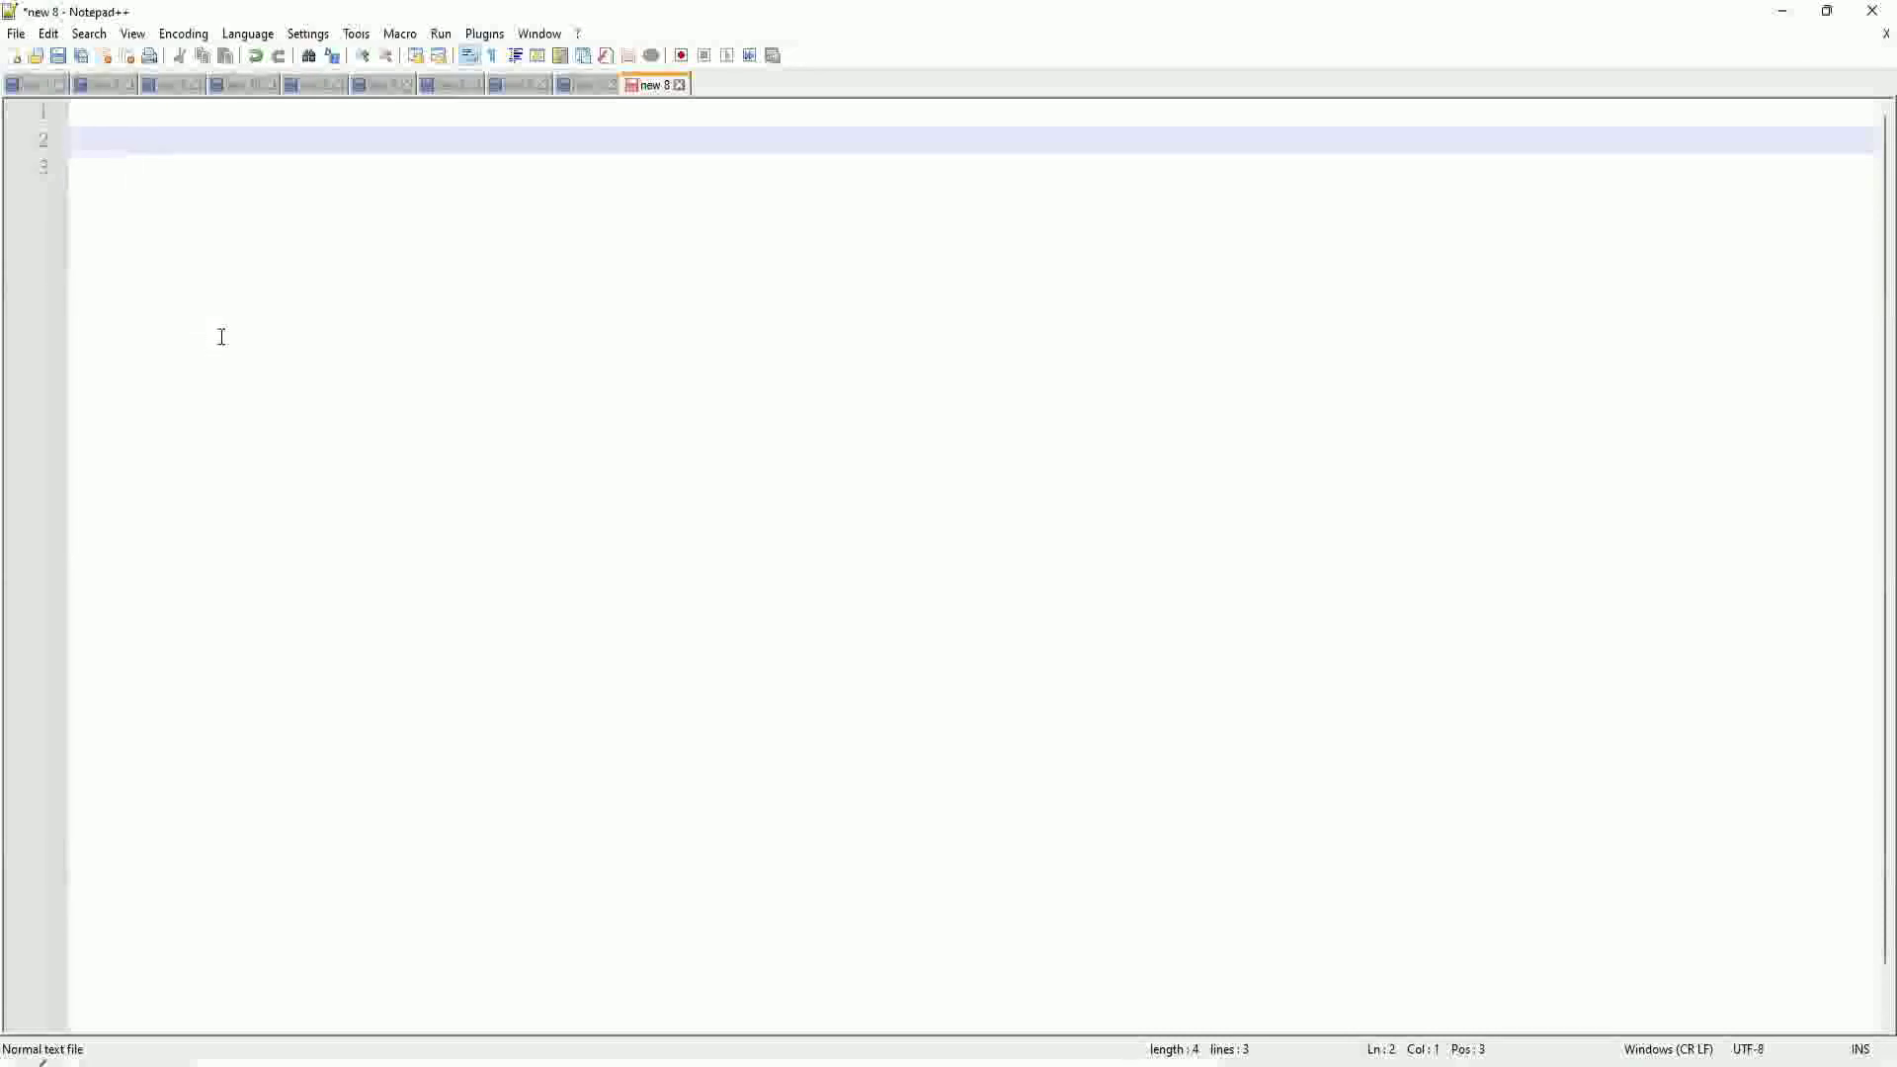
text(Dependent Information   : Dependent       Employee Information    : Worker)
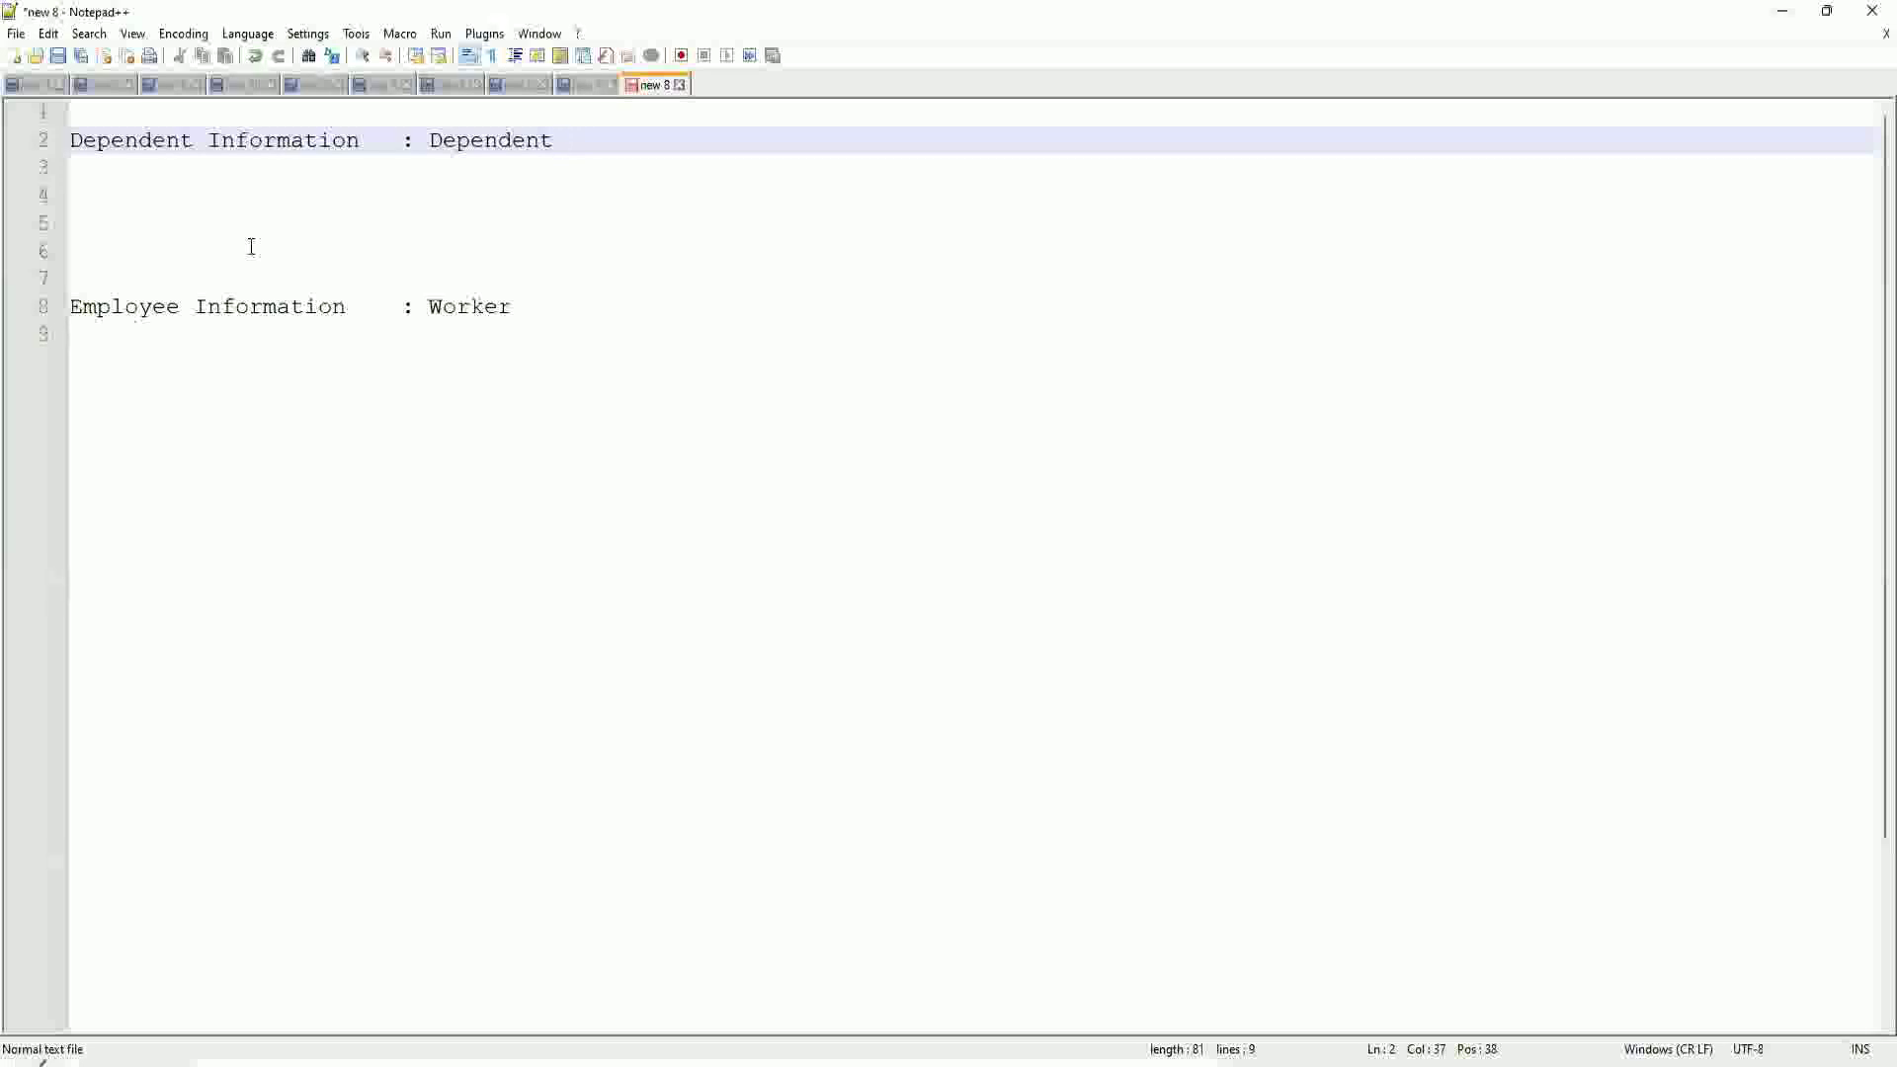
Step: Point out the words Worker on line 8 and Dependent on line 2
click(567, 307)
click(442, 326)
click(463, 146)
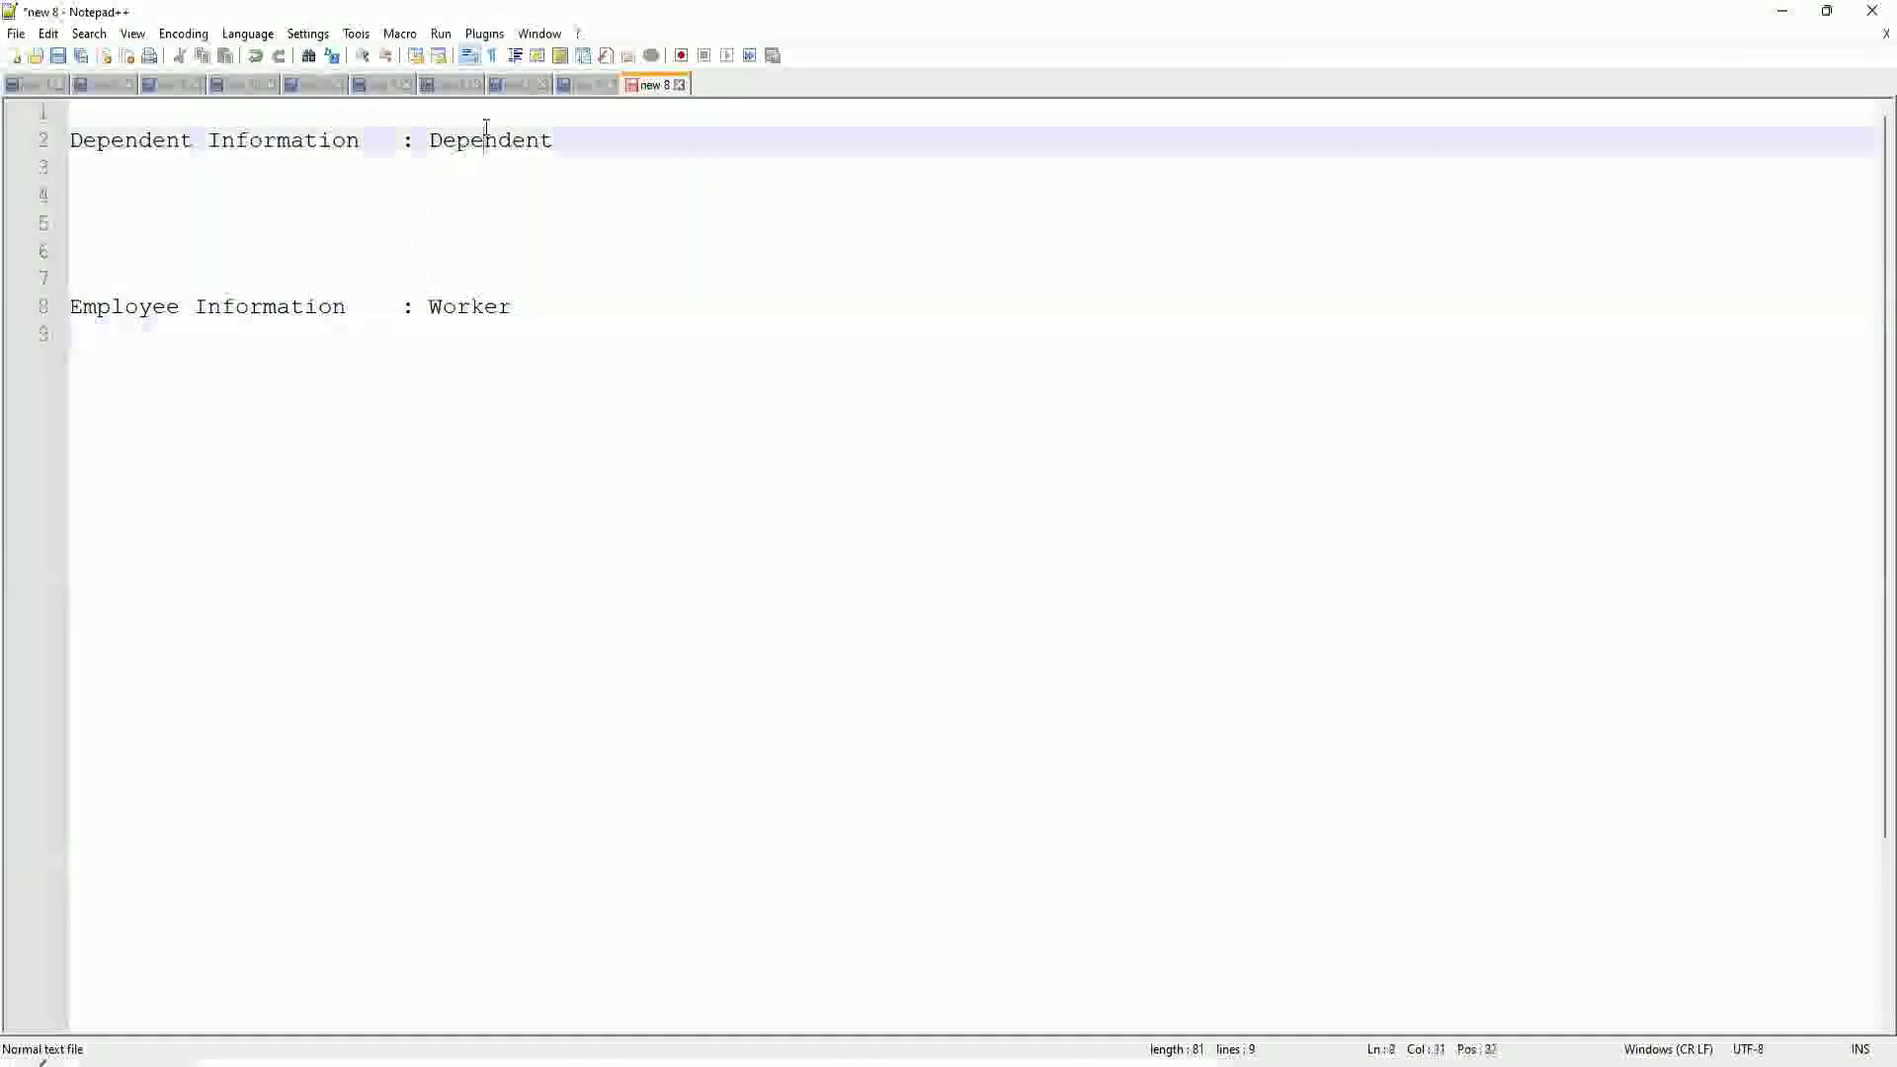
click(454, 304)
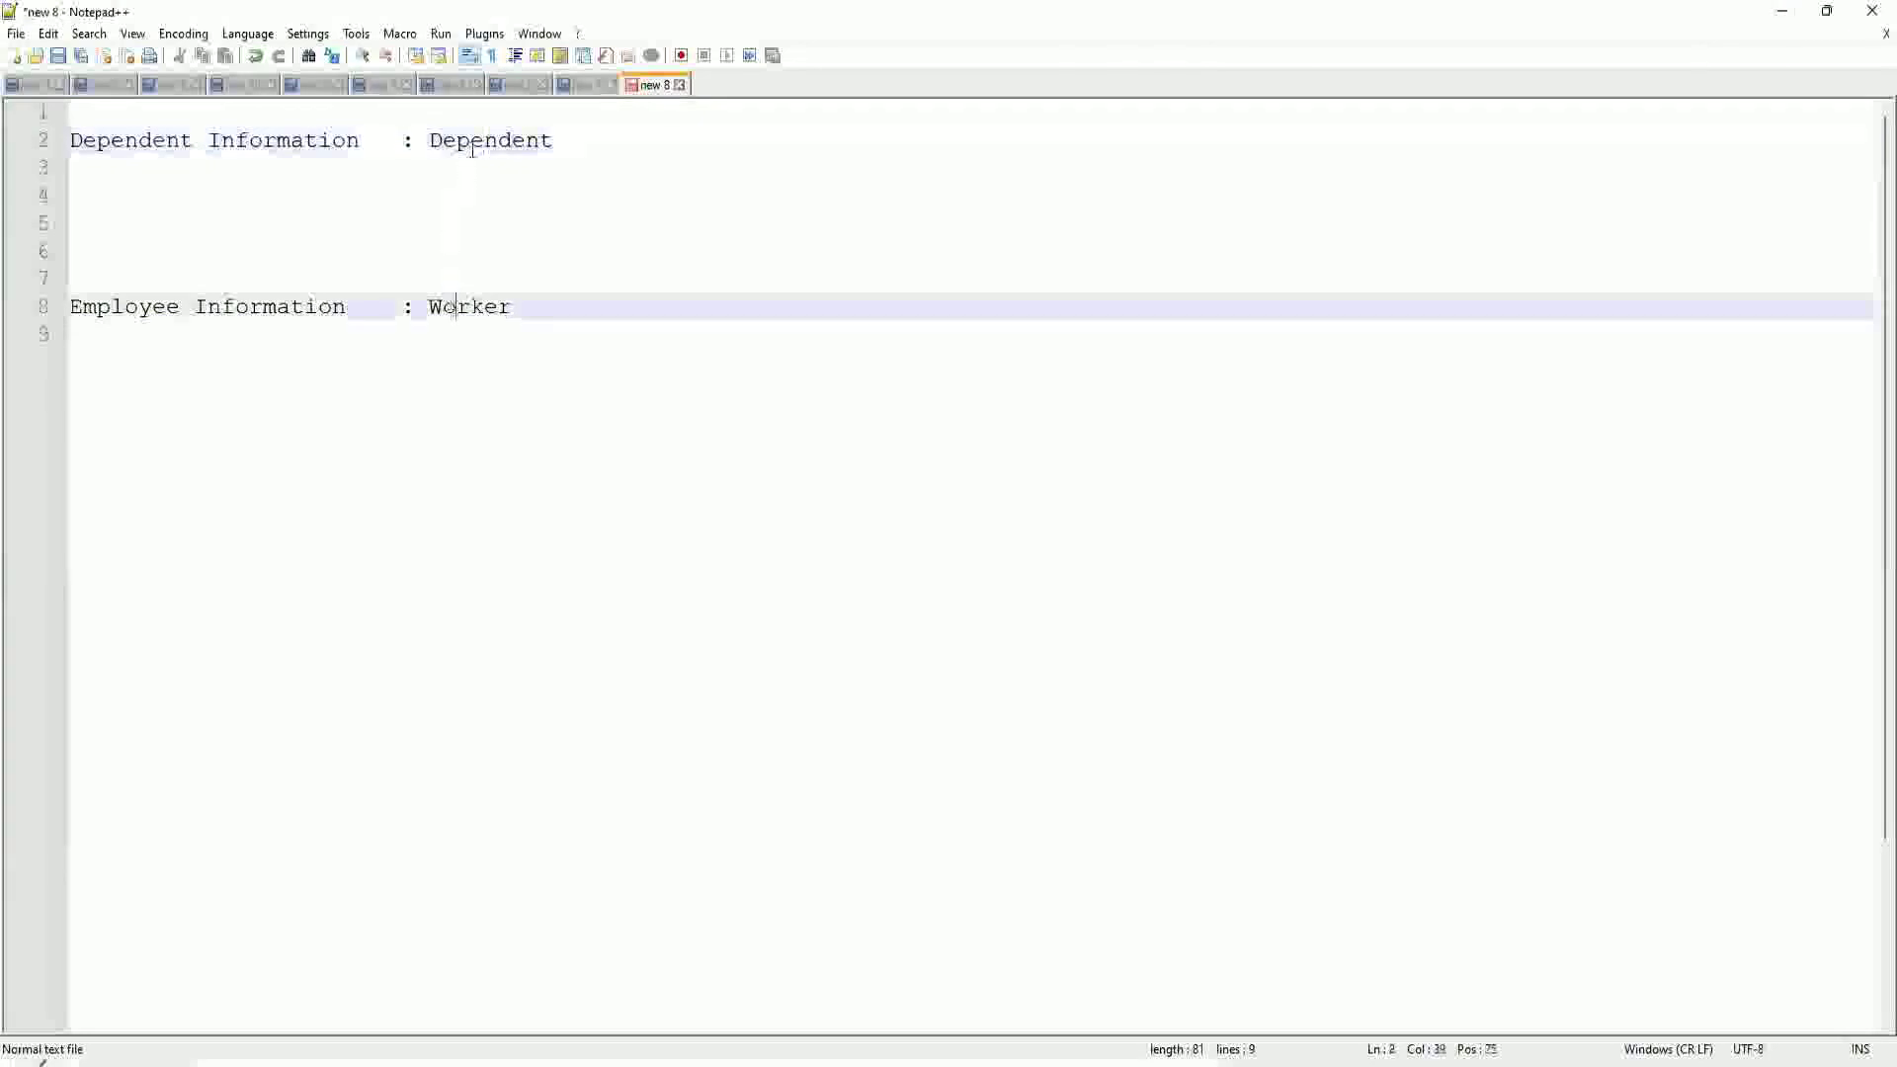
click(469, 146)
click(467, 324)
click(462, 146)
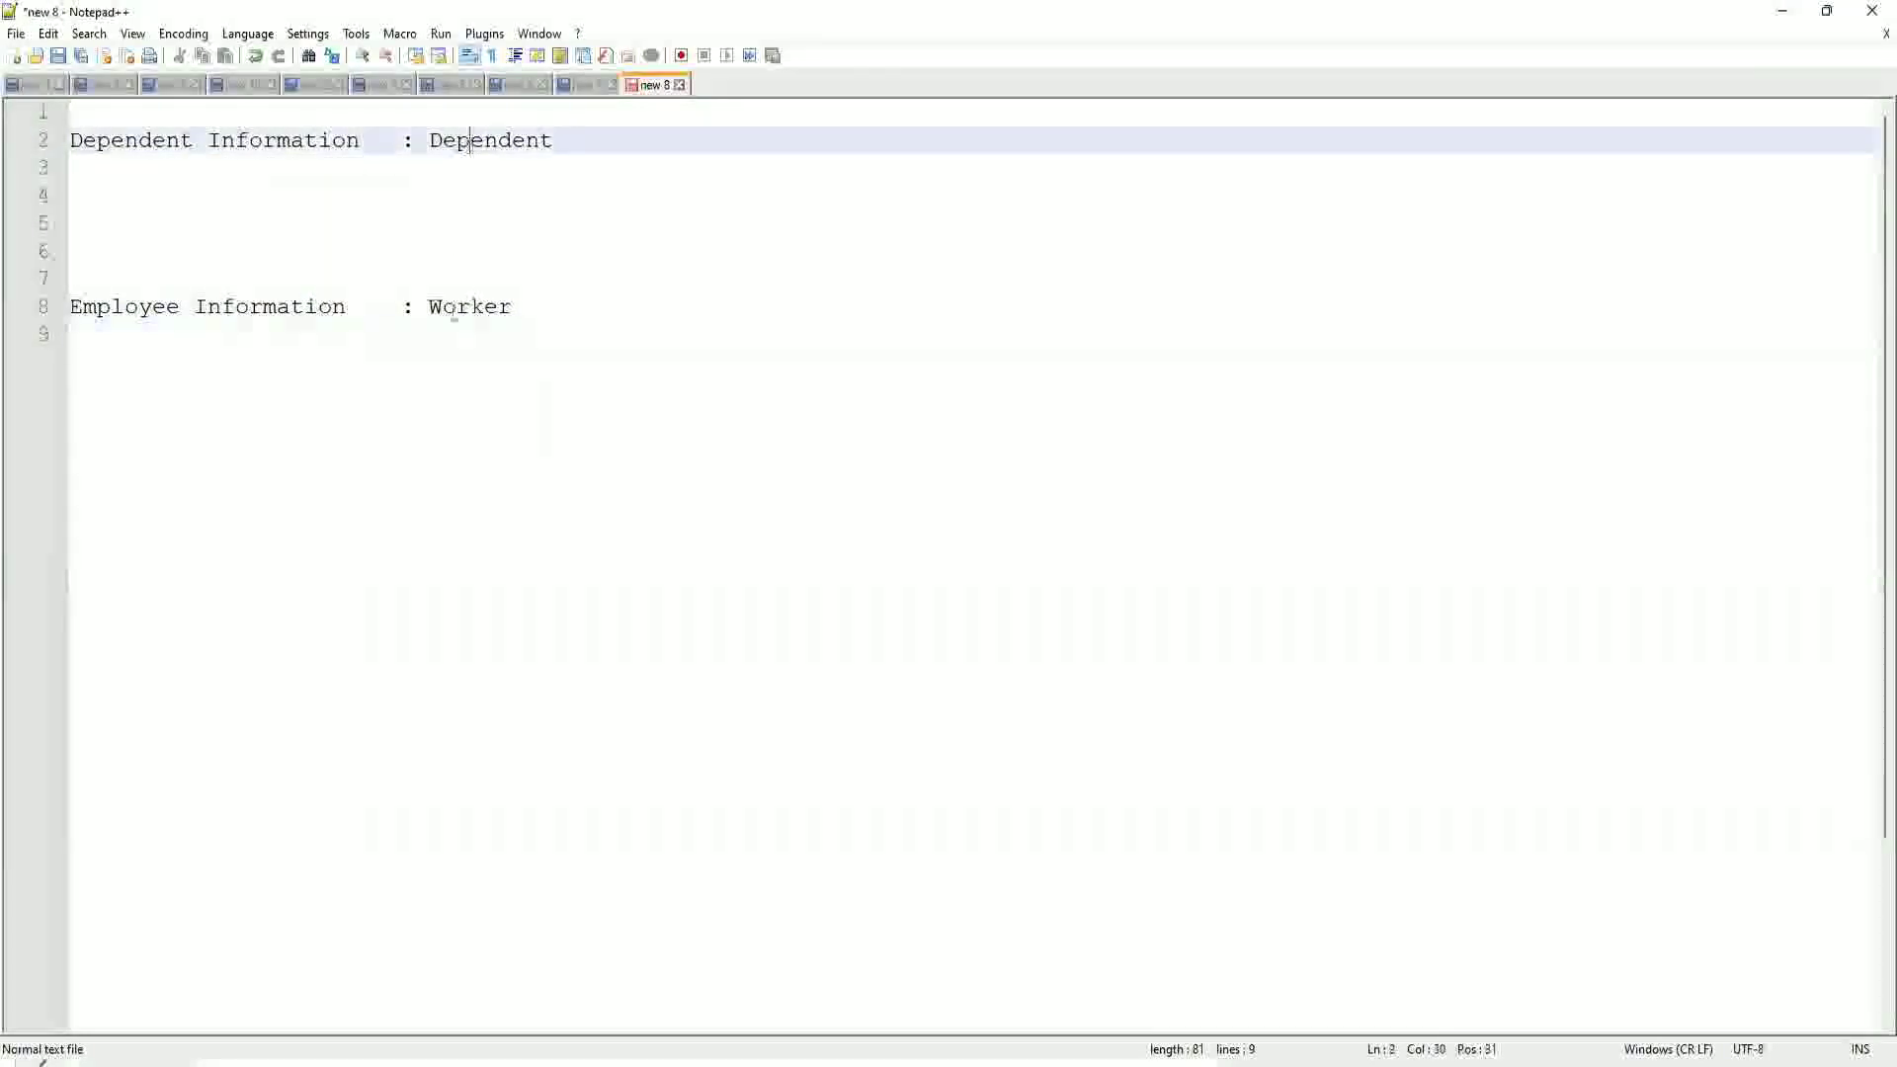
click(459, 332)
click(466, 144)
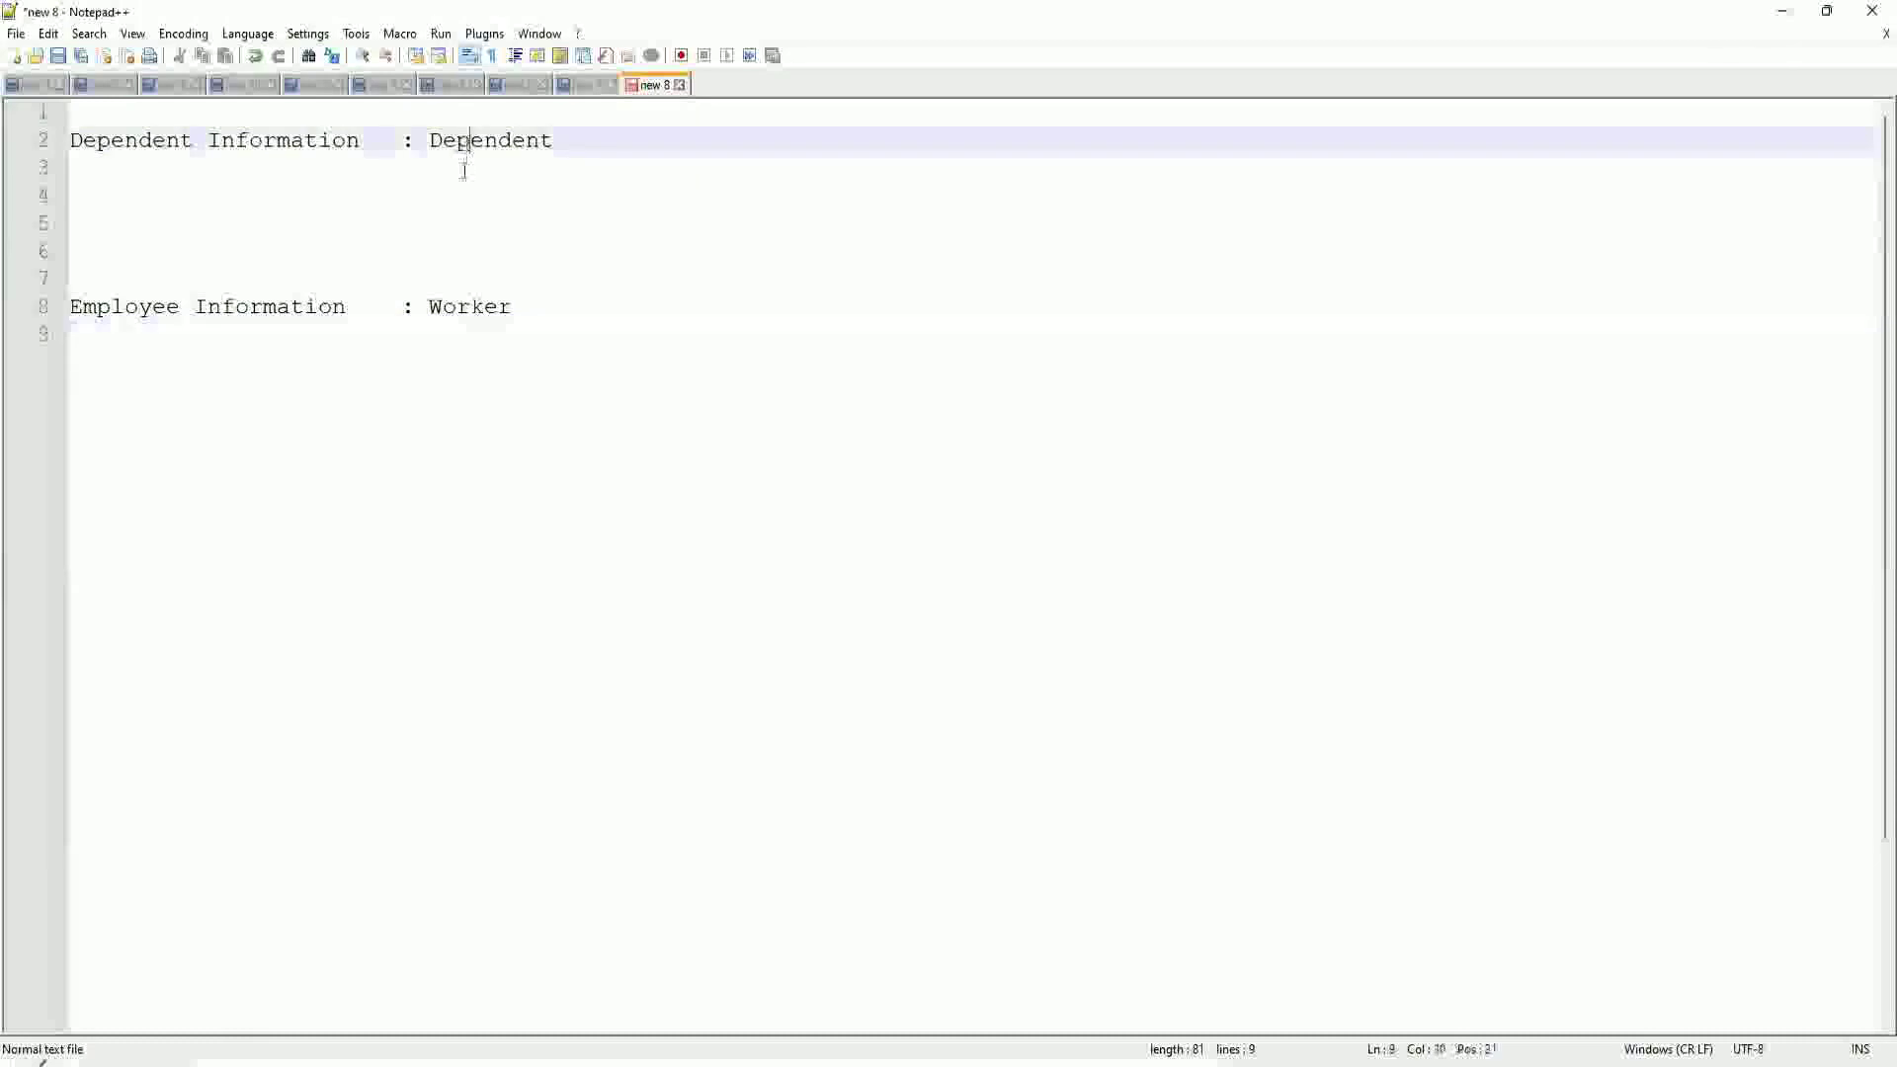
click(459, 308)
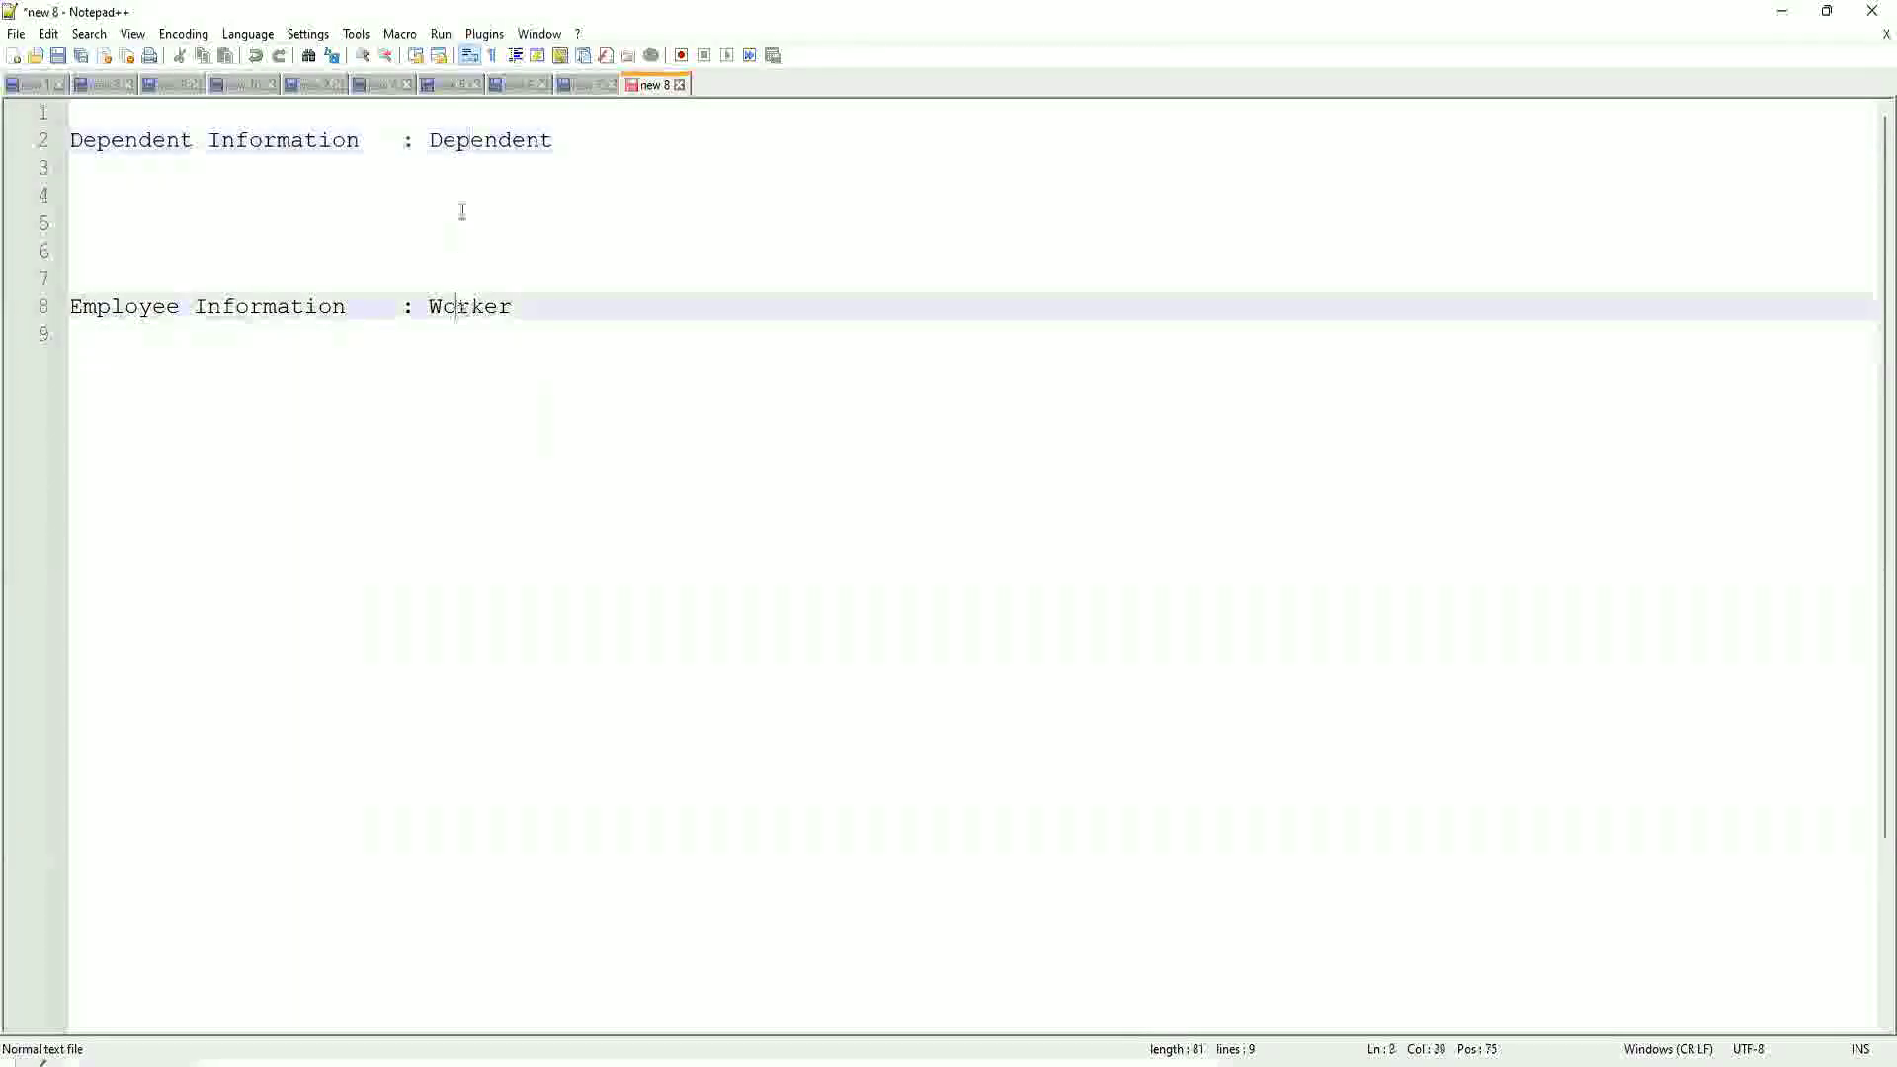
click(485, 143)
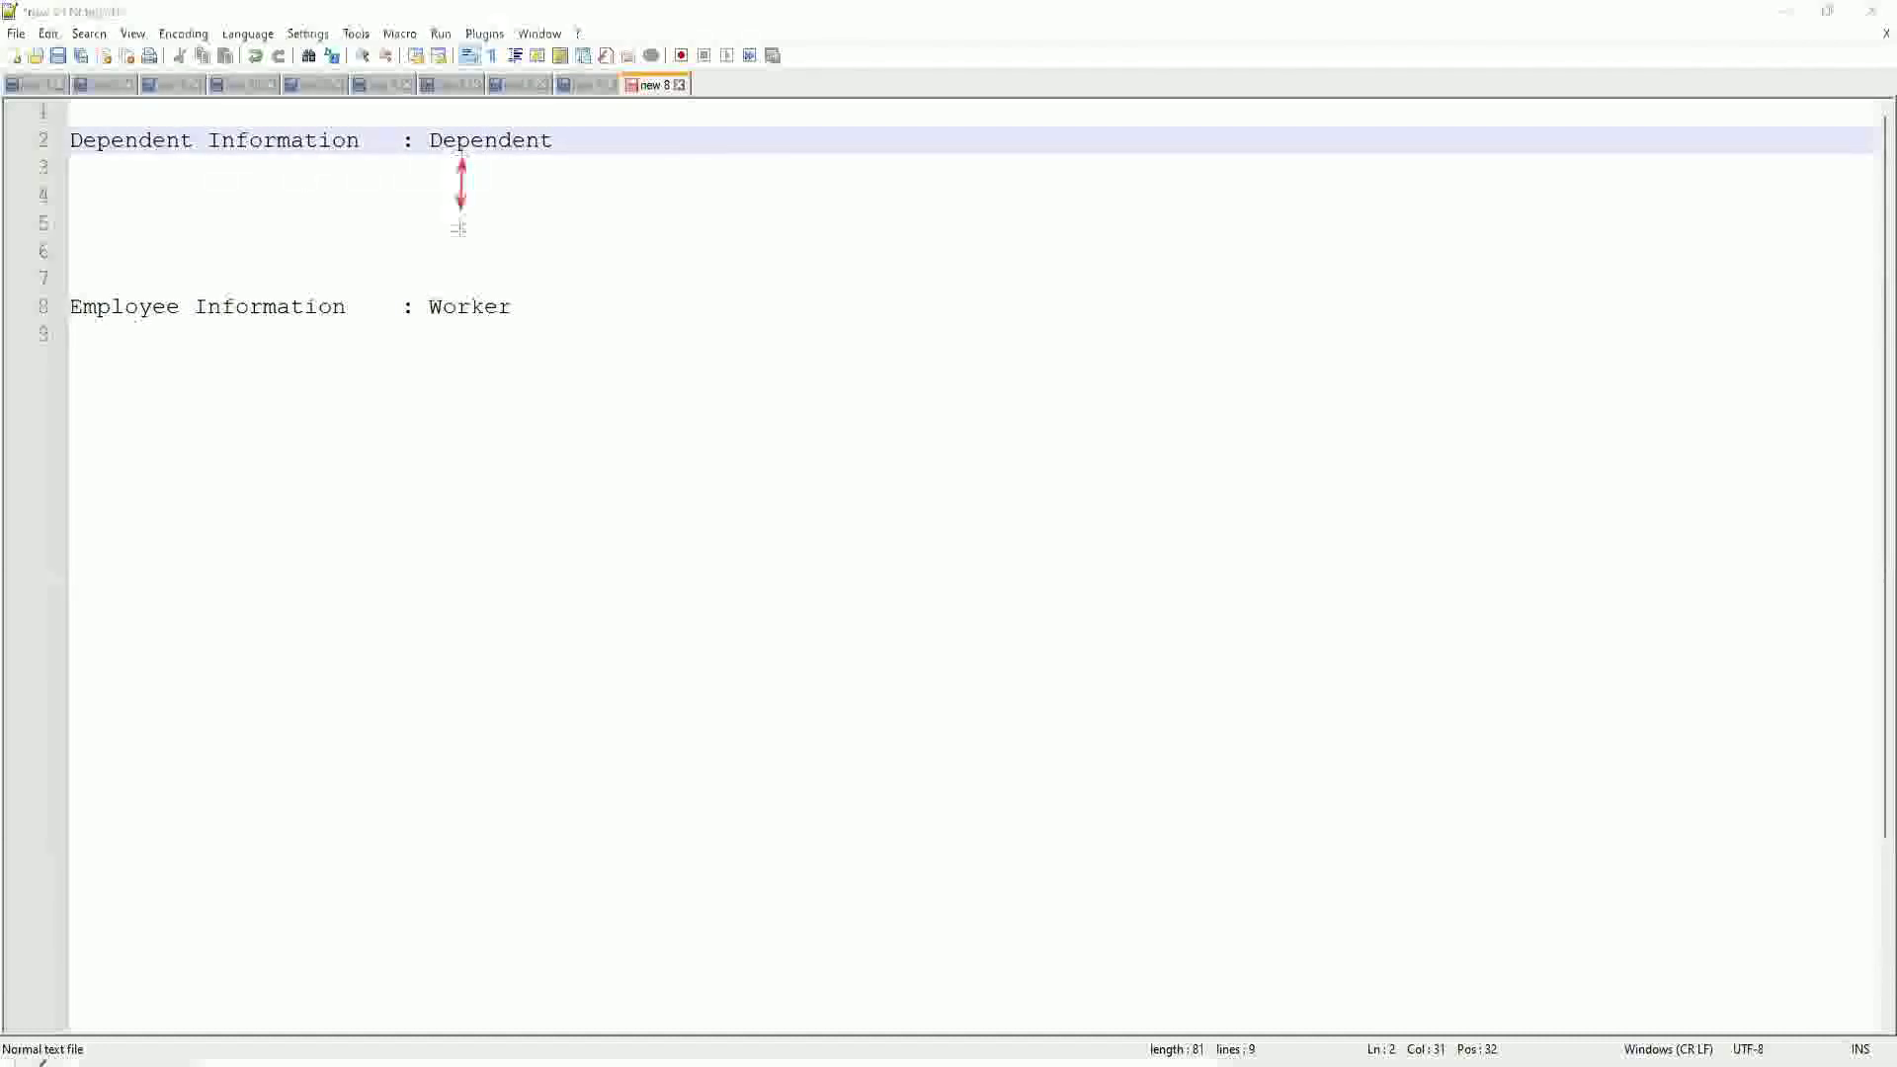
Step: Draw a red arrow from Dependent to Worker, labelled 'Worker:Dependent(s) = 1:many' on one line
drag(459, 229, 462, 294)
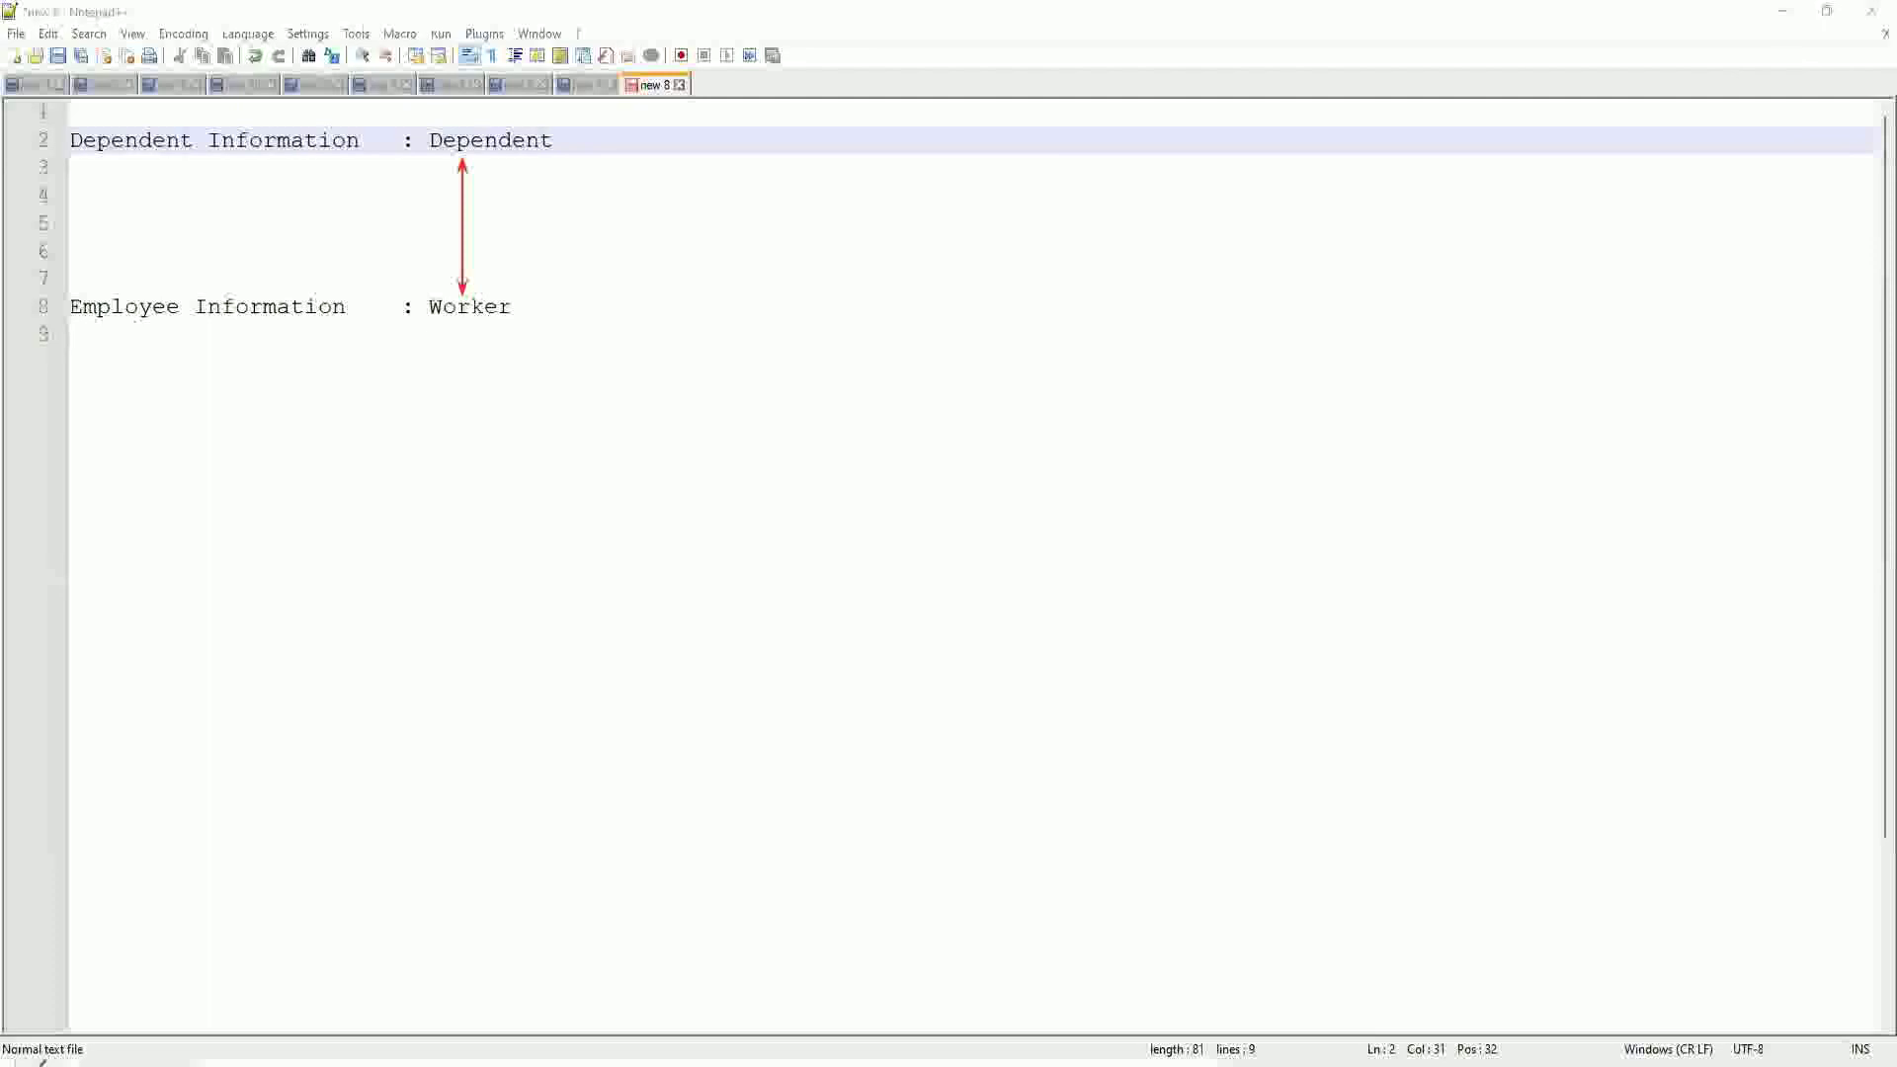
click(479, 233)
text(Worker)
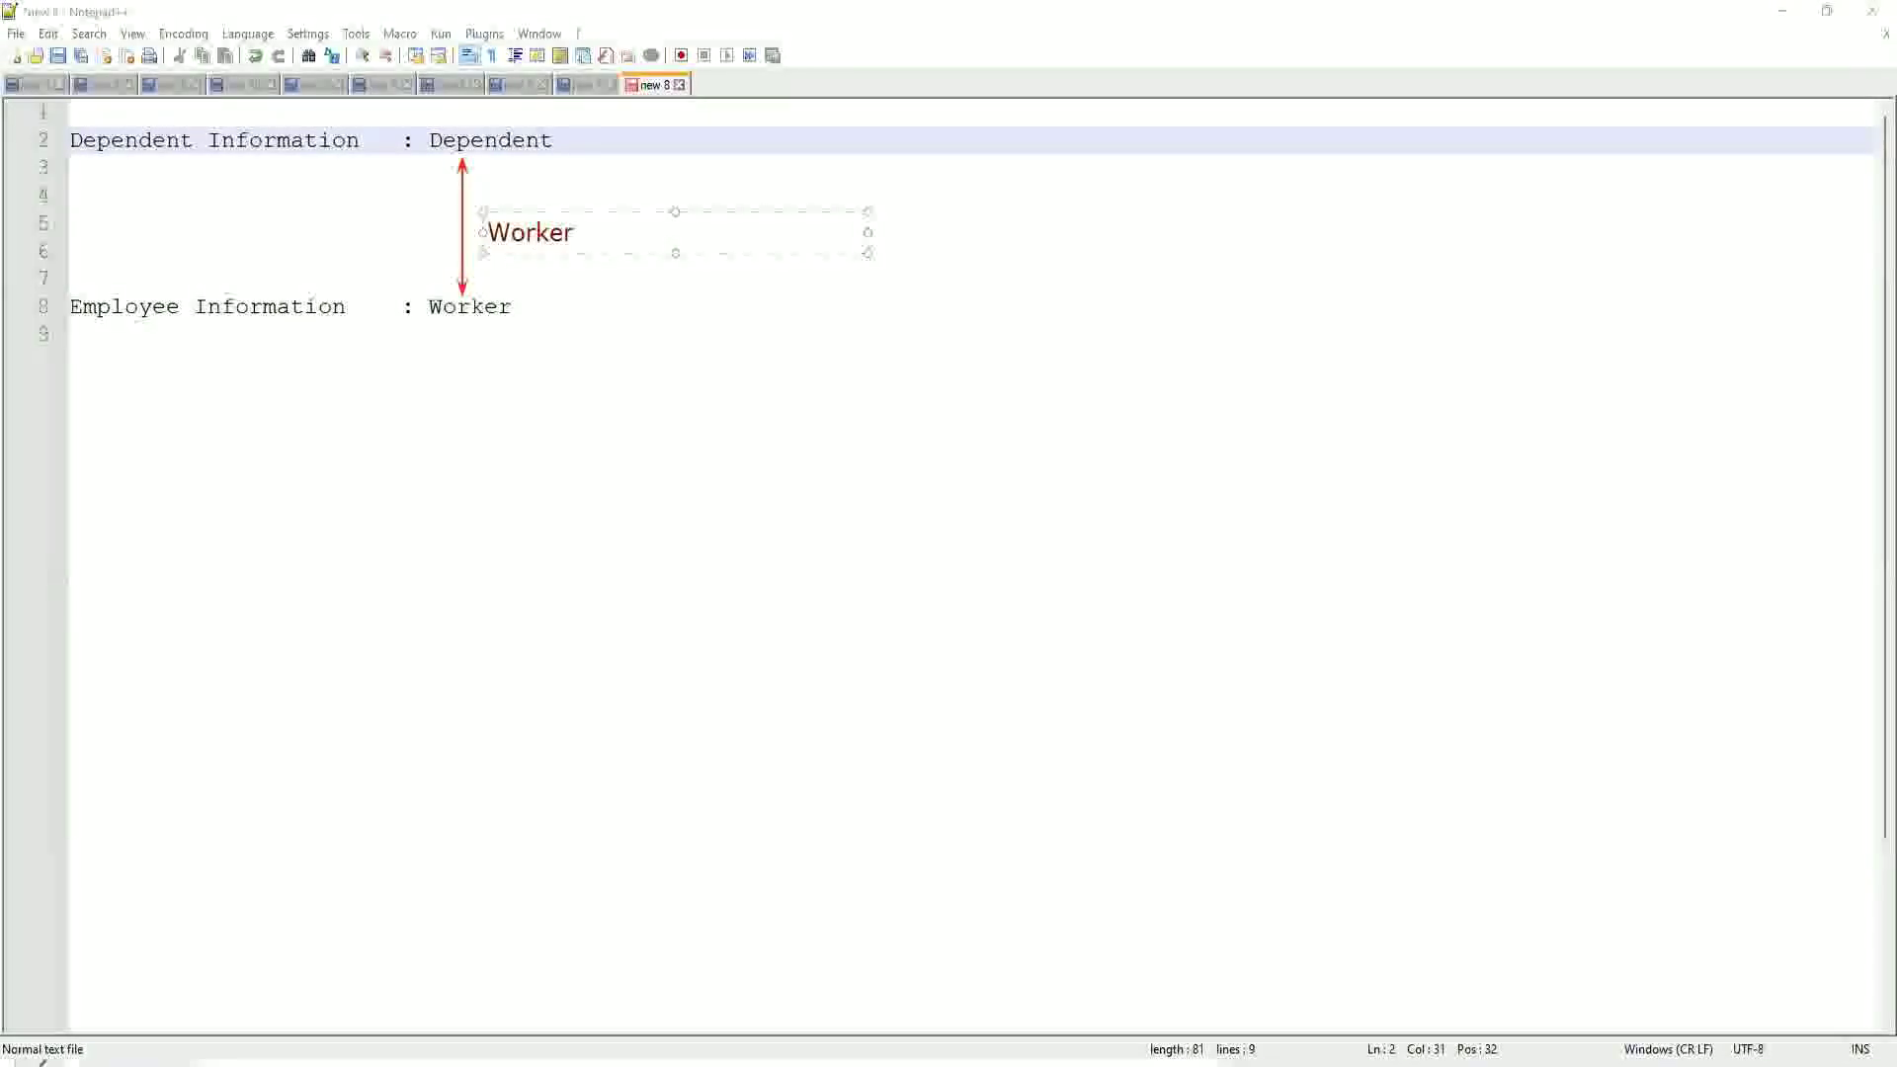
text(:Dependent(s)
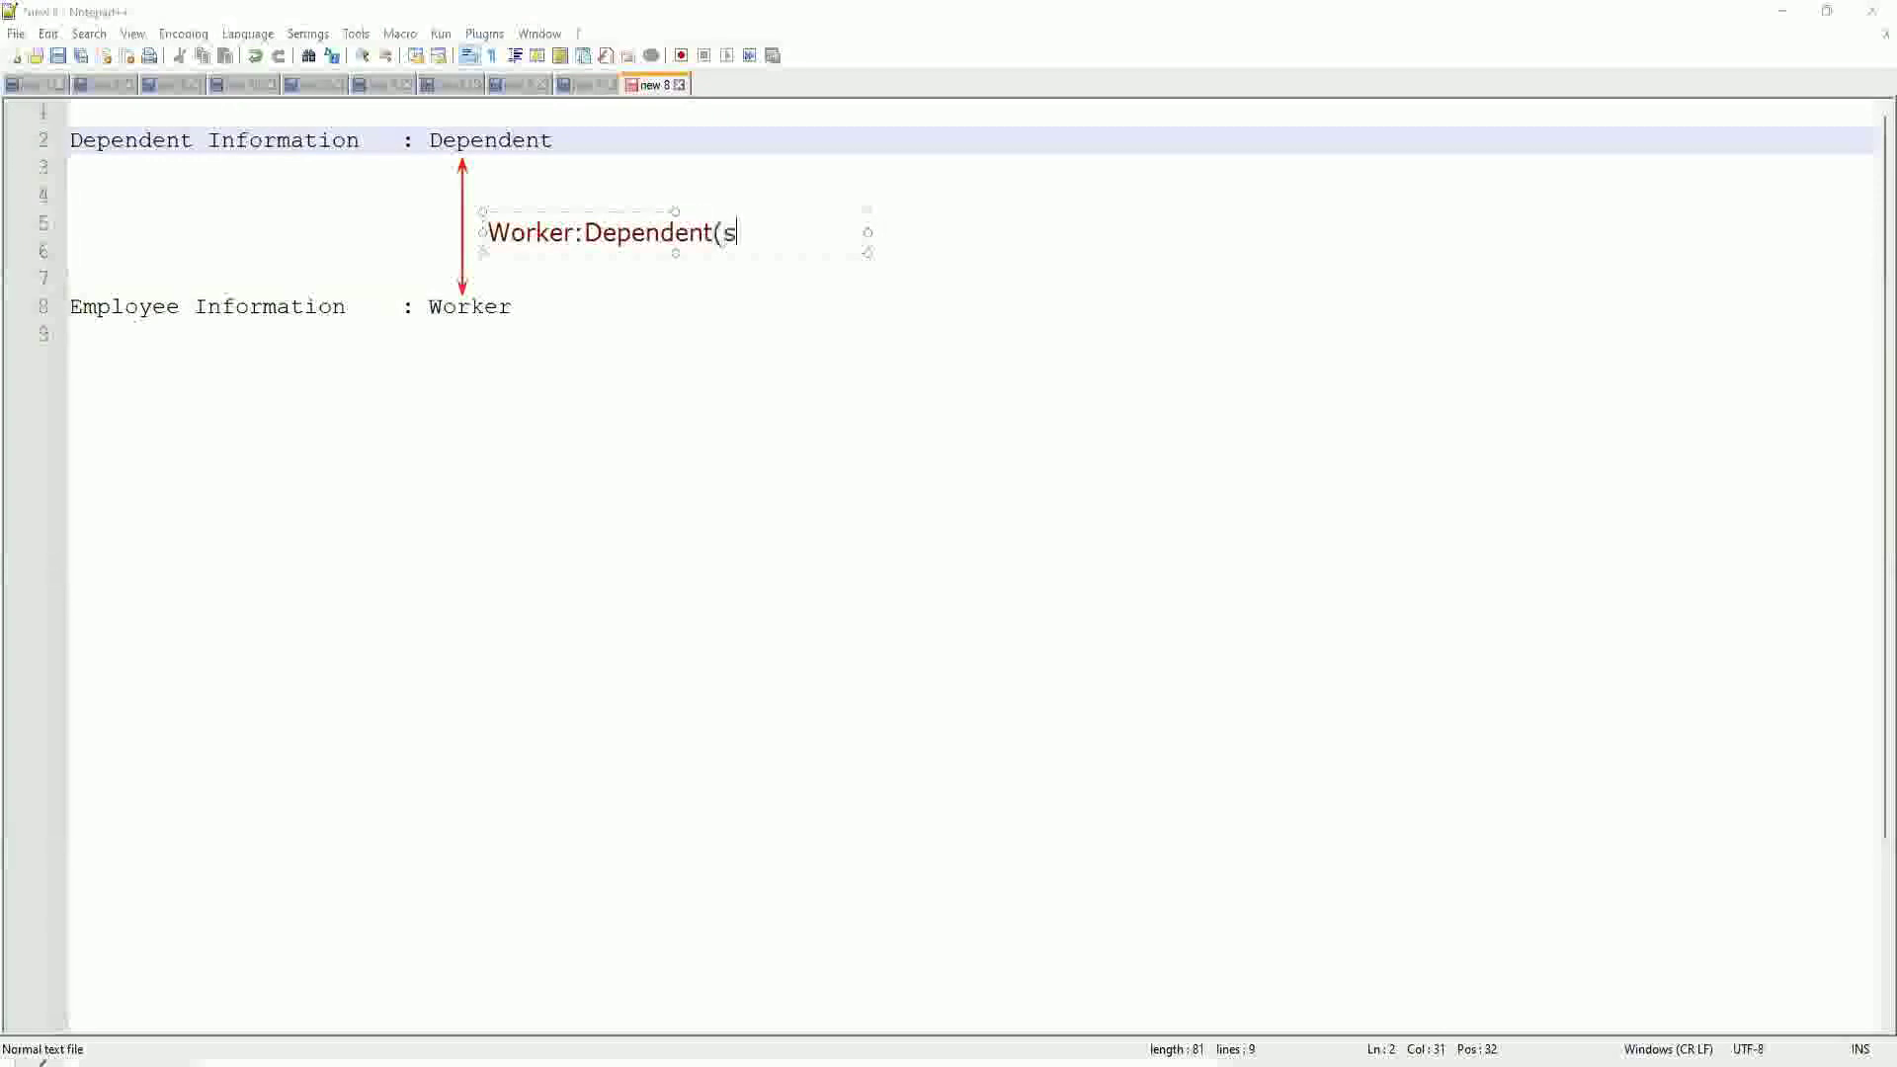
text() = 1:ma)
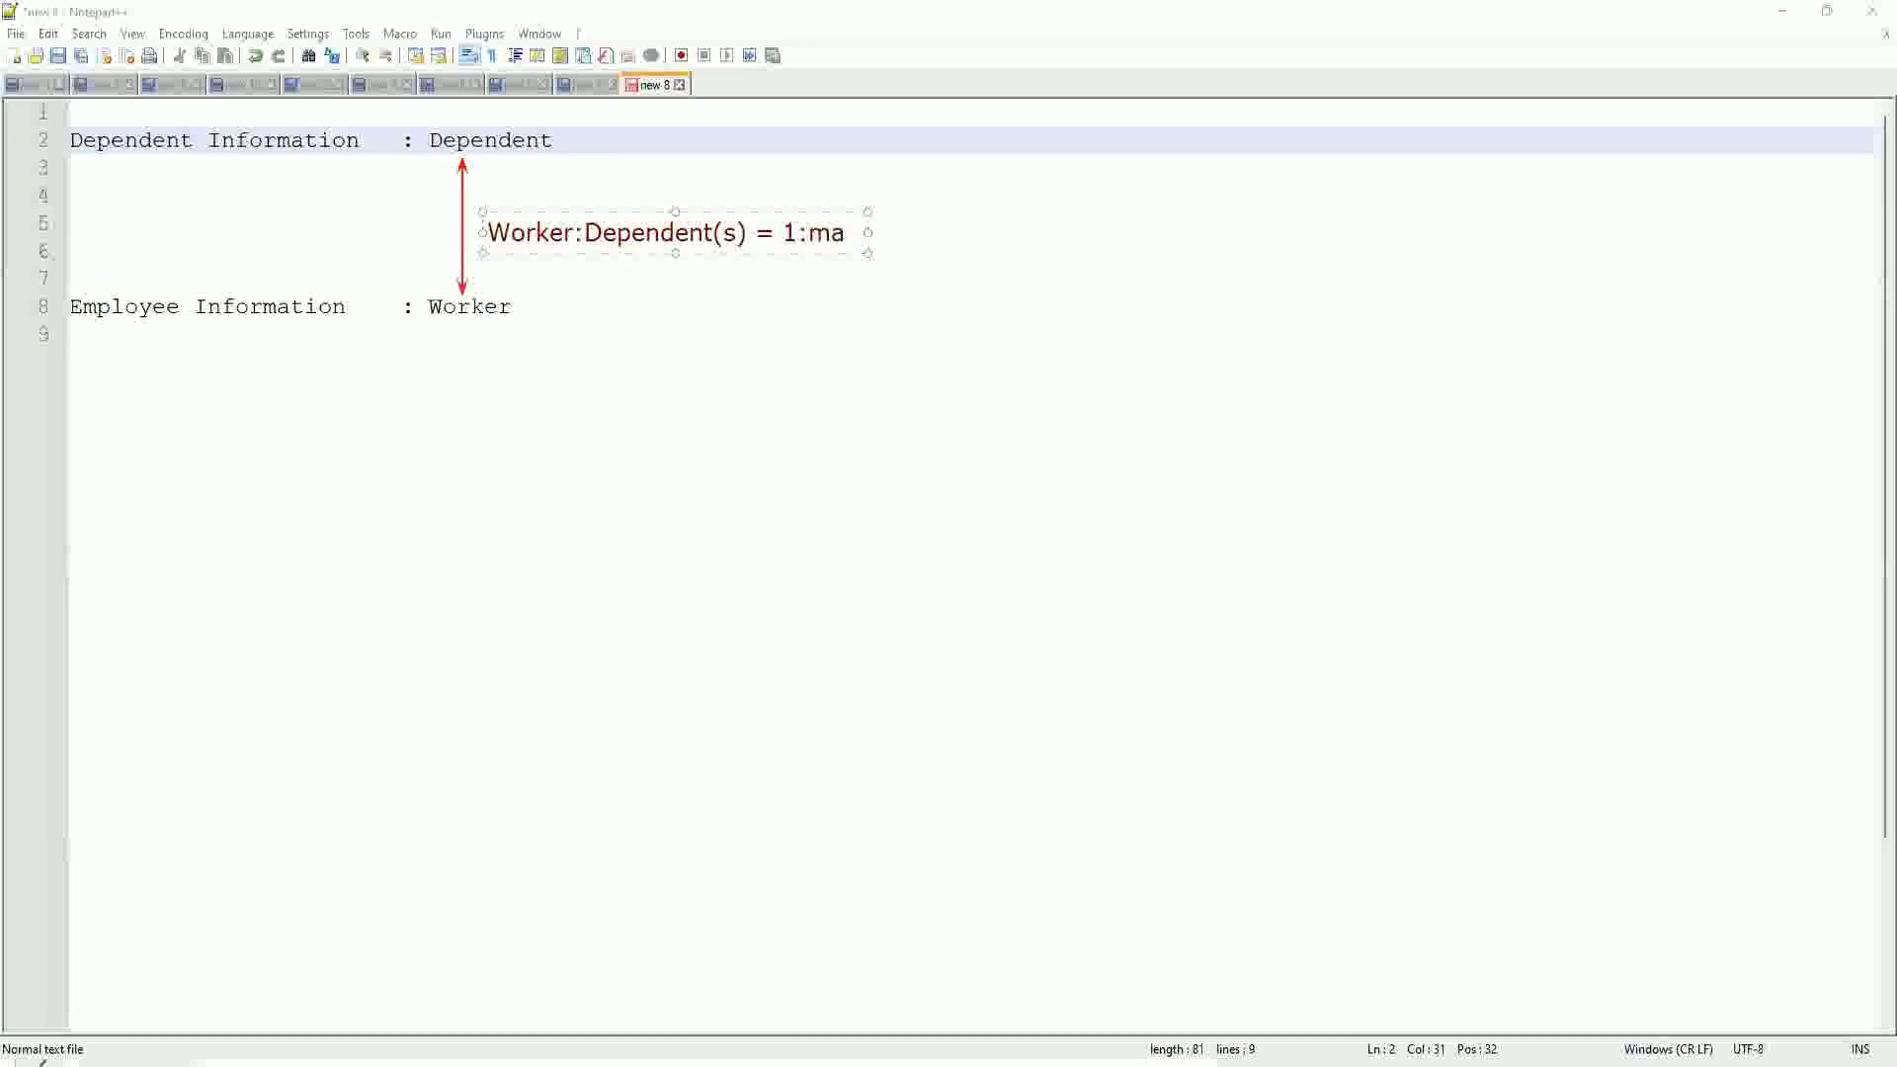
text(ny)
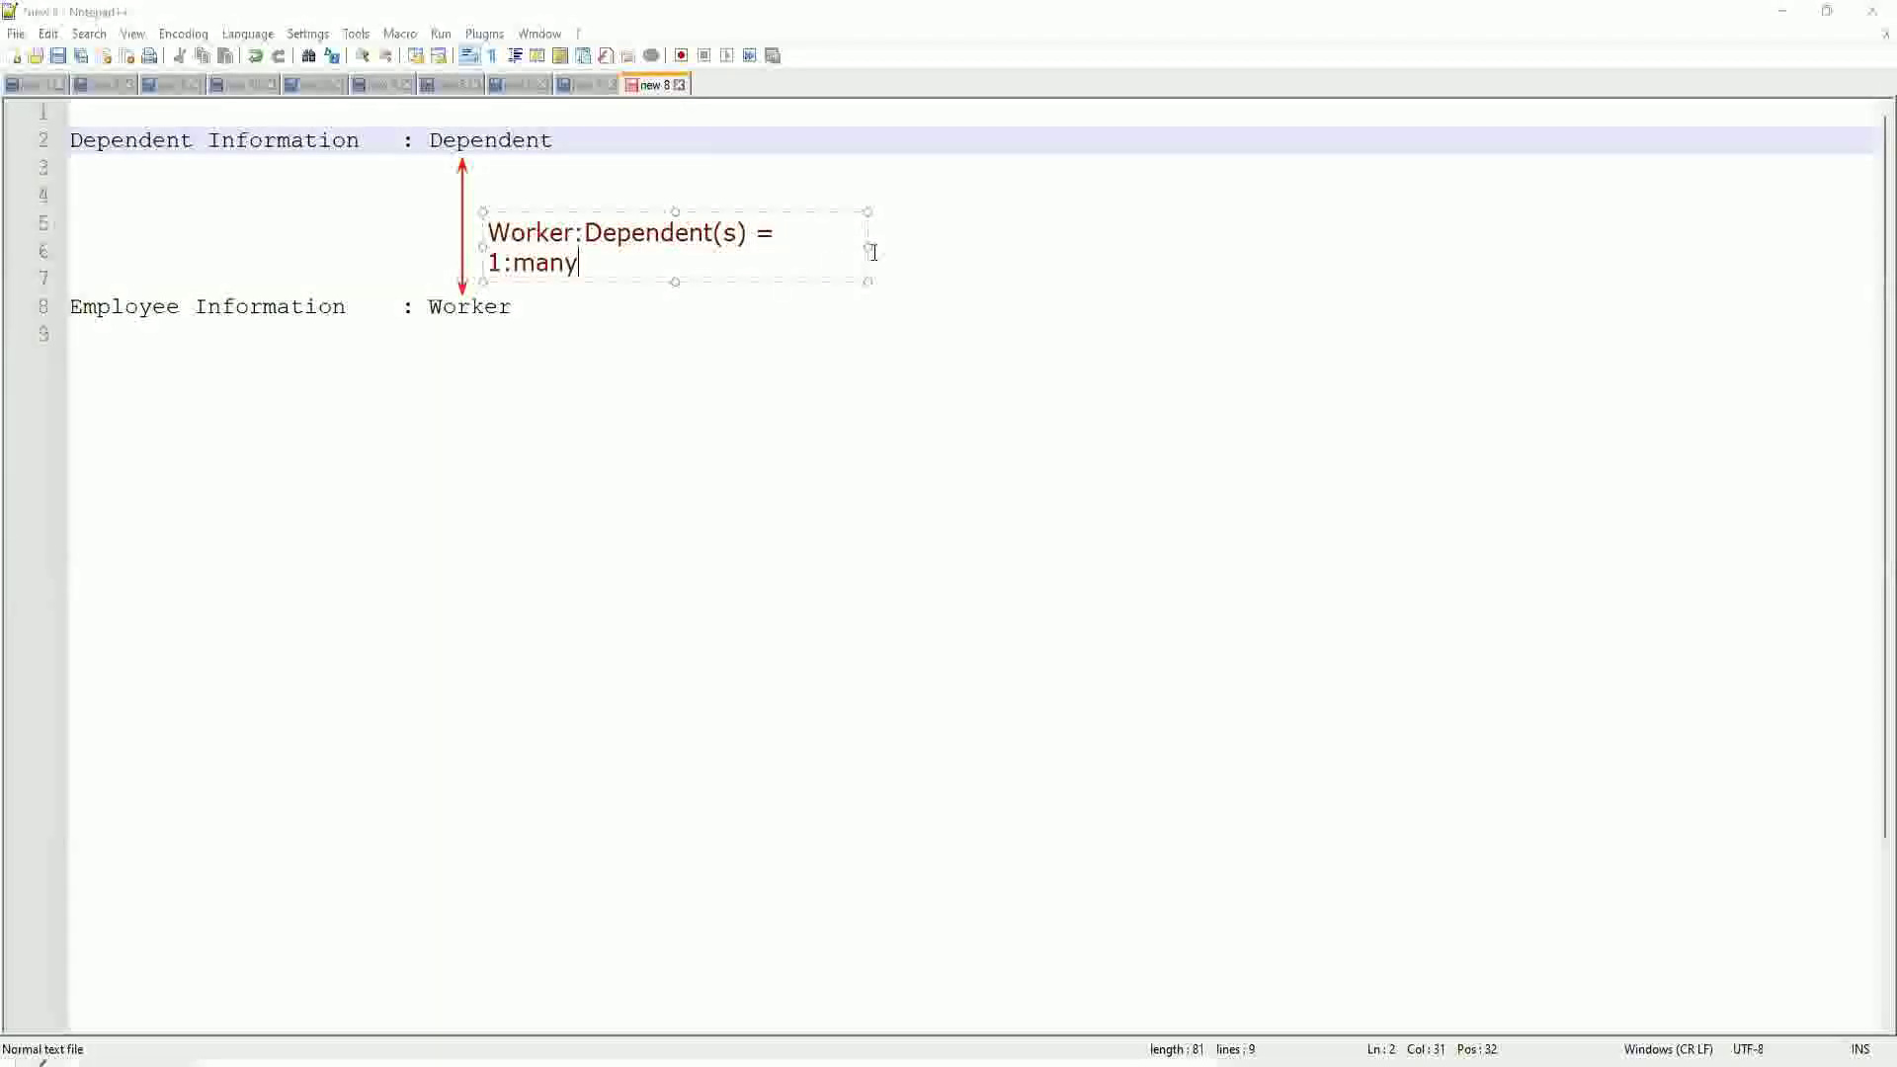
drag(870, 248, 1026, 241)
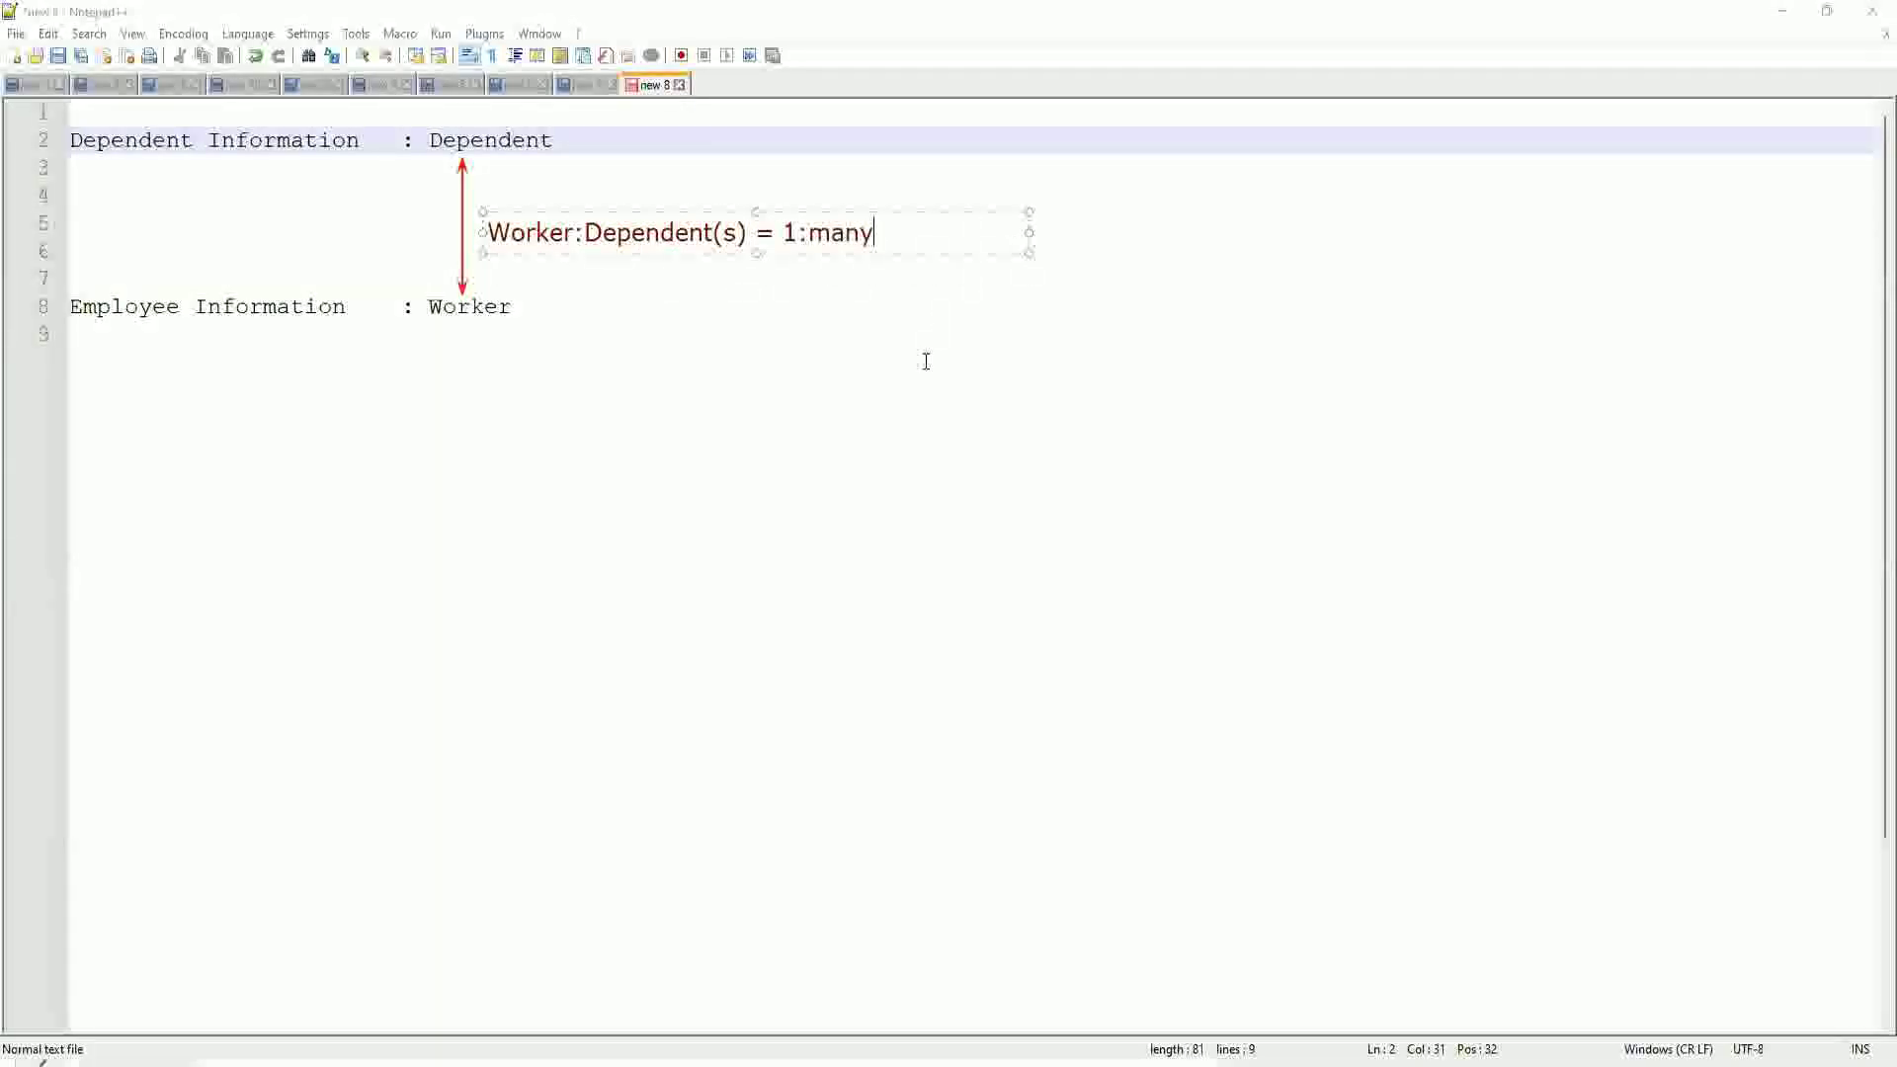
click(531, 306)
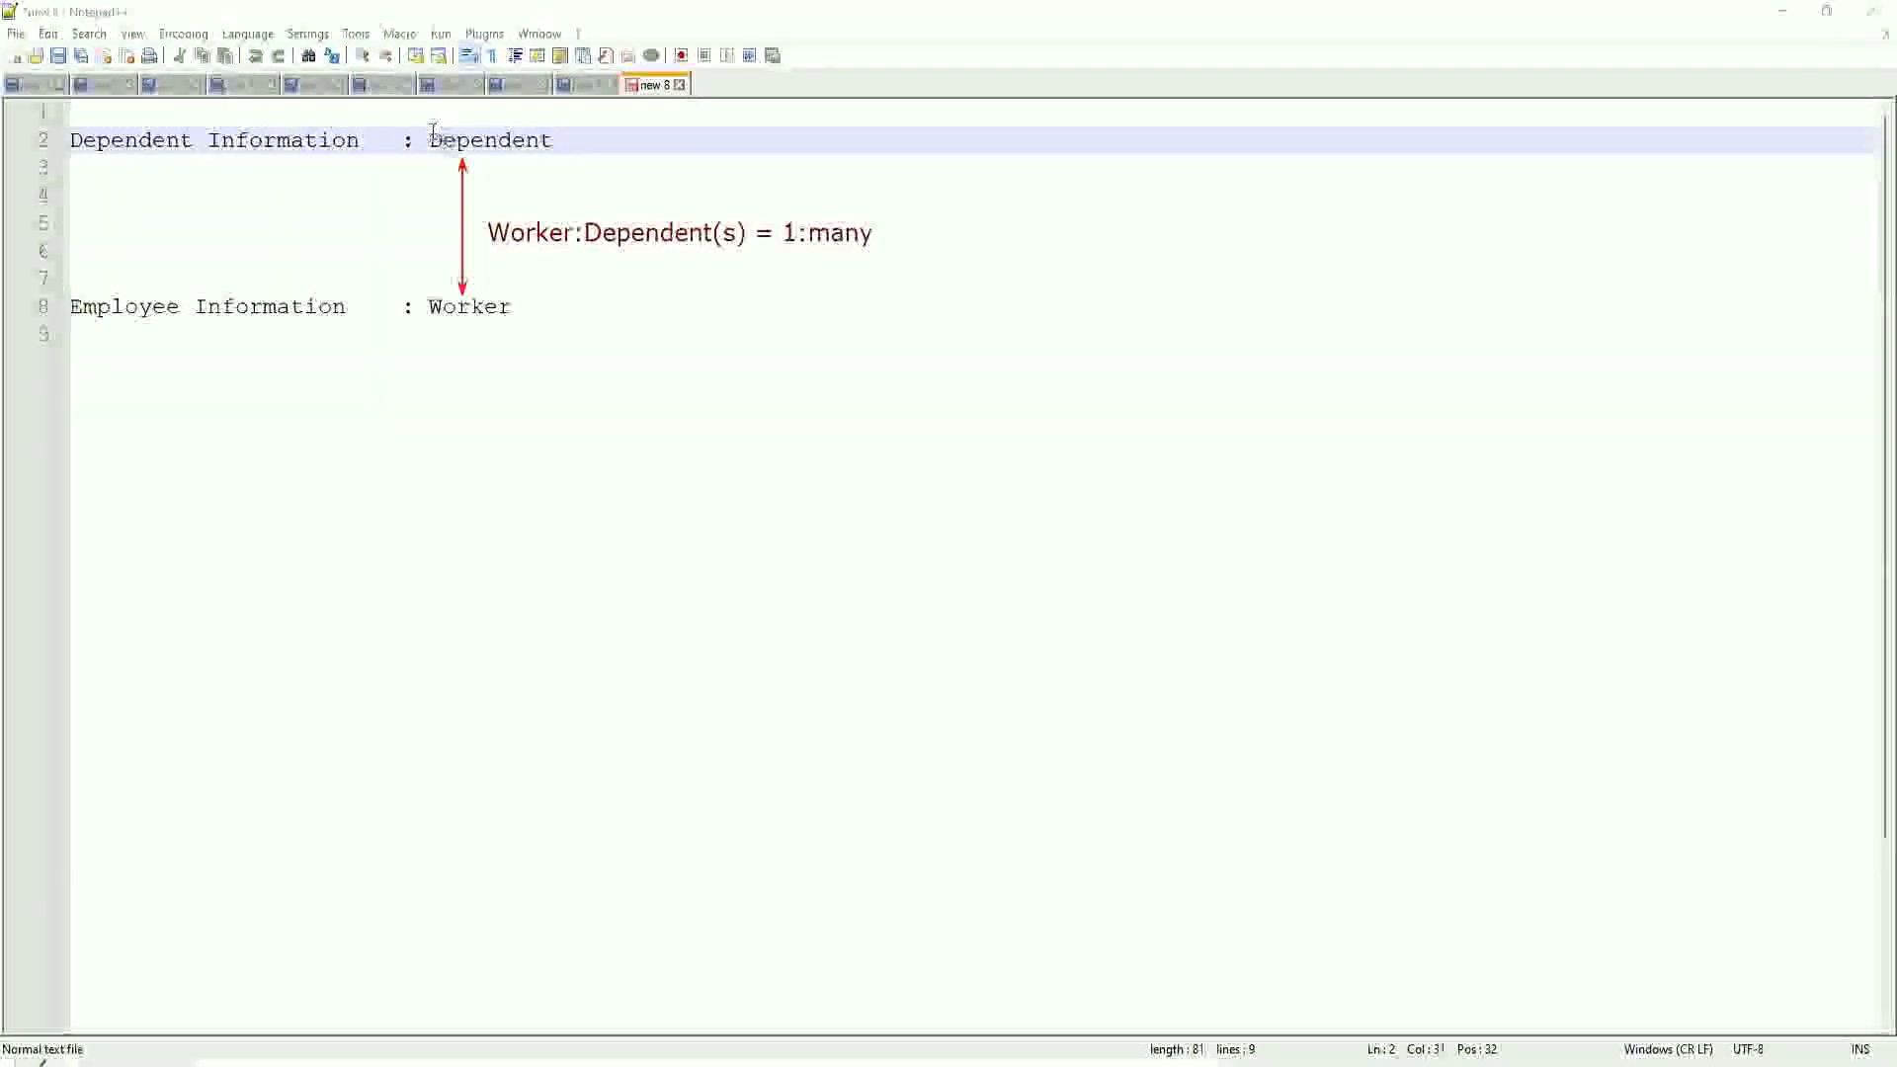
drag(428, 139, 553, 139)
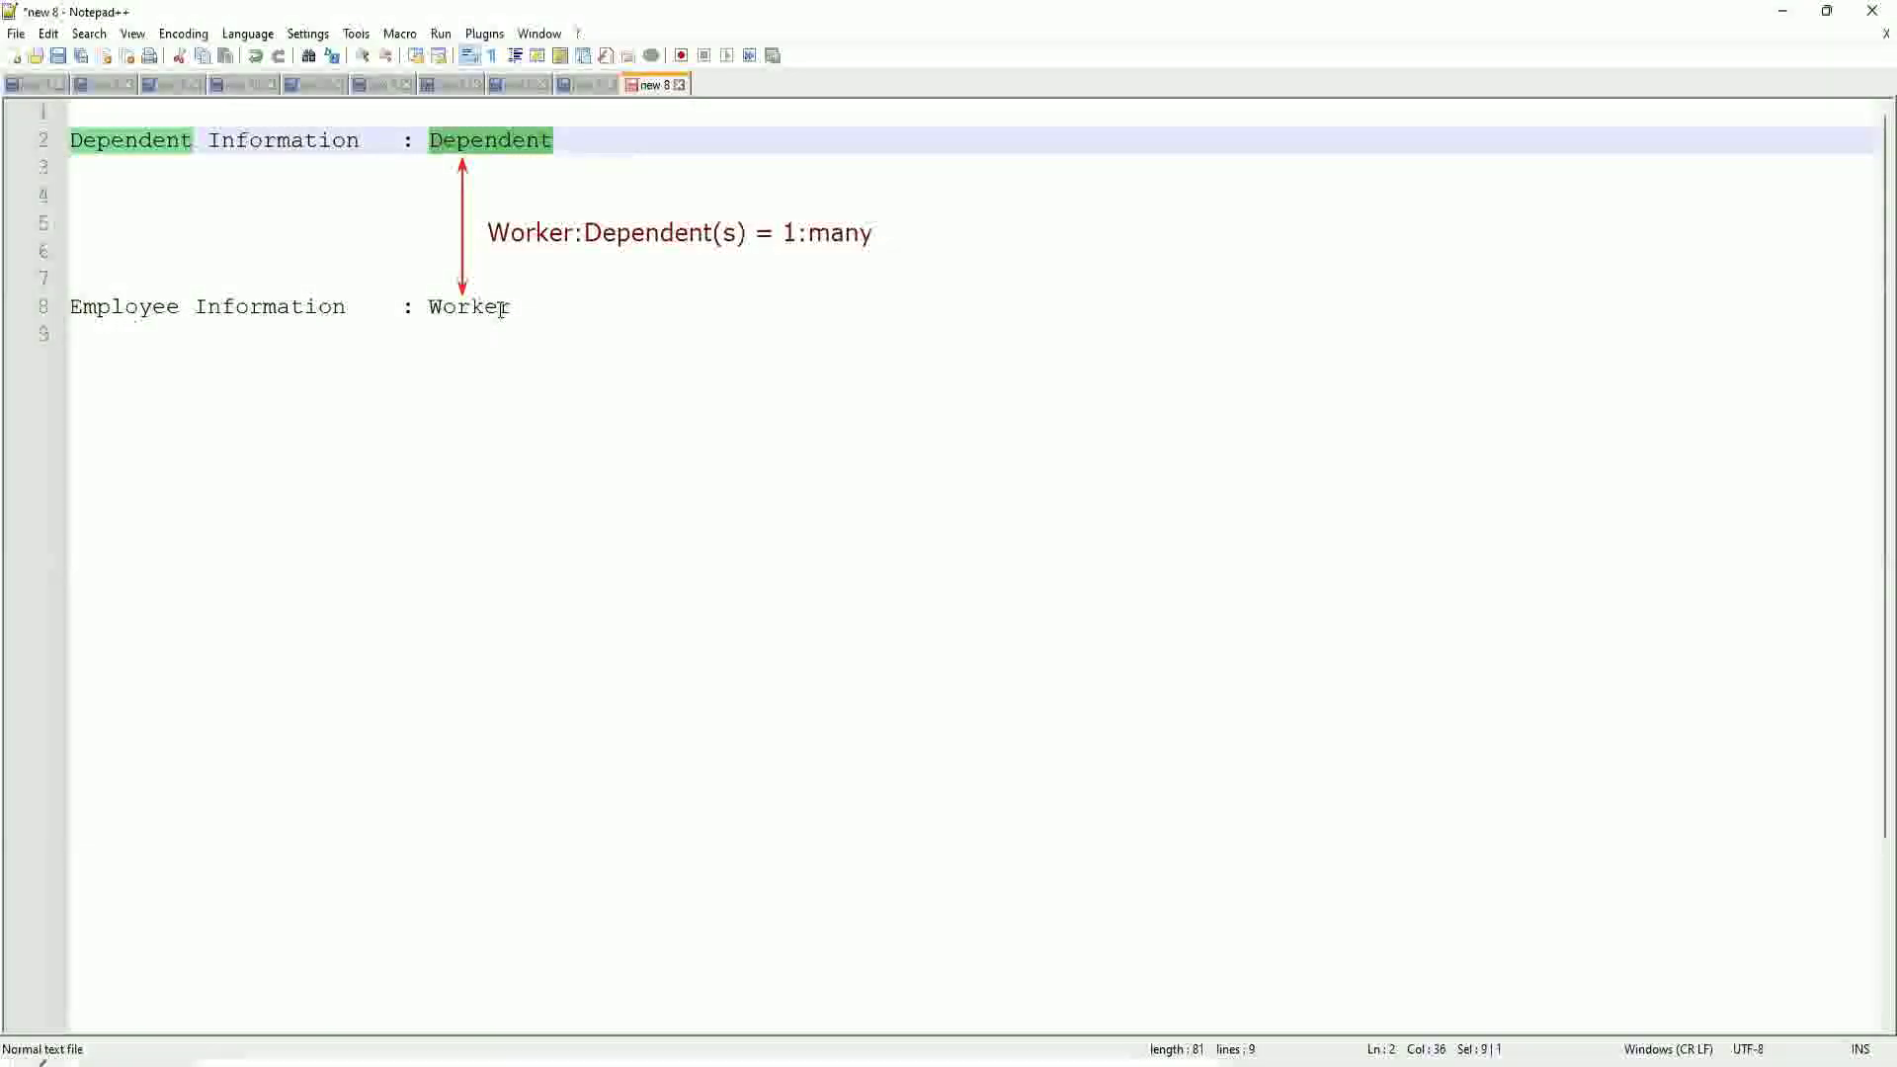
click(470, 141)
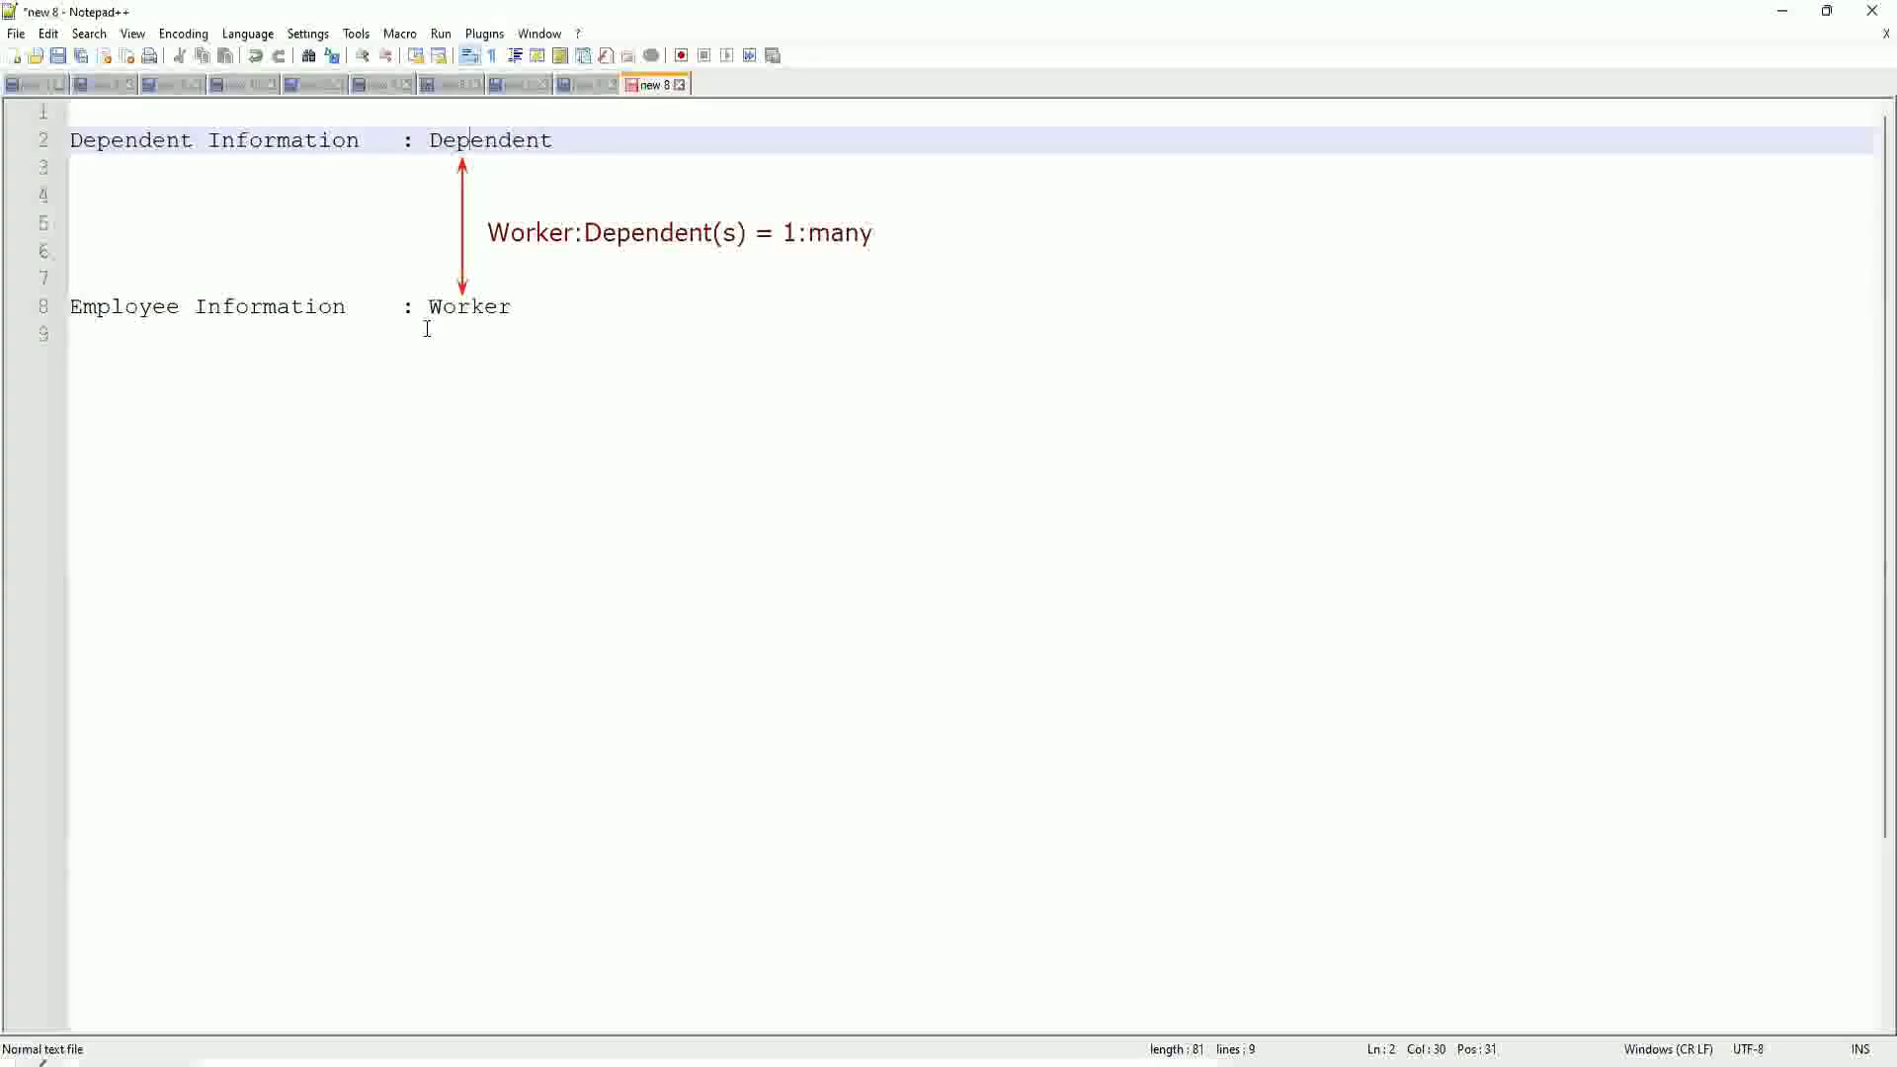
click(563, 141)
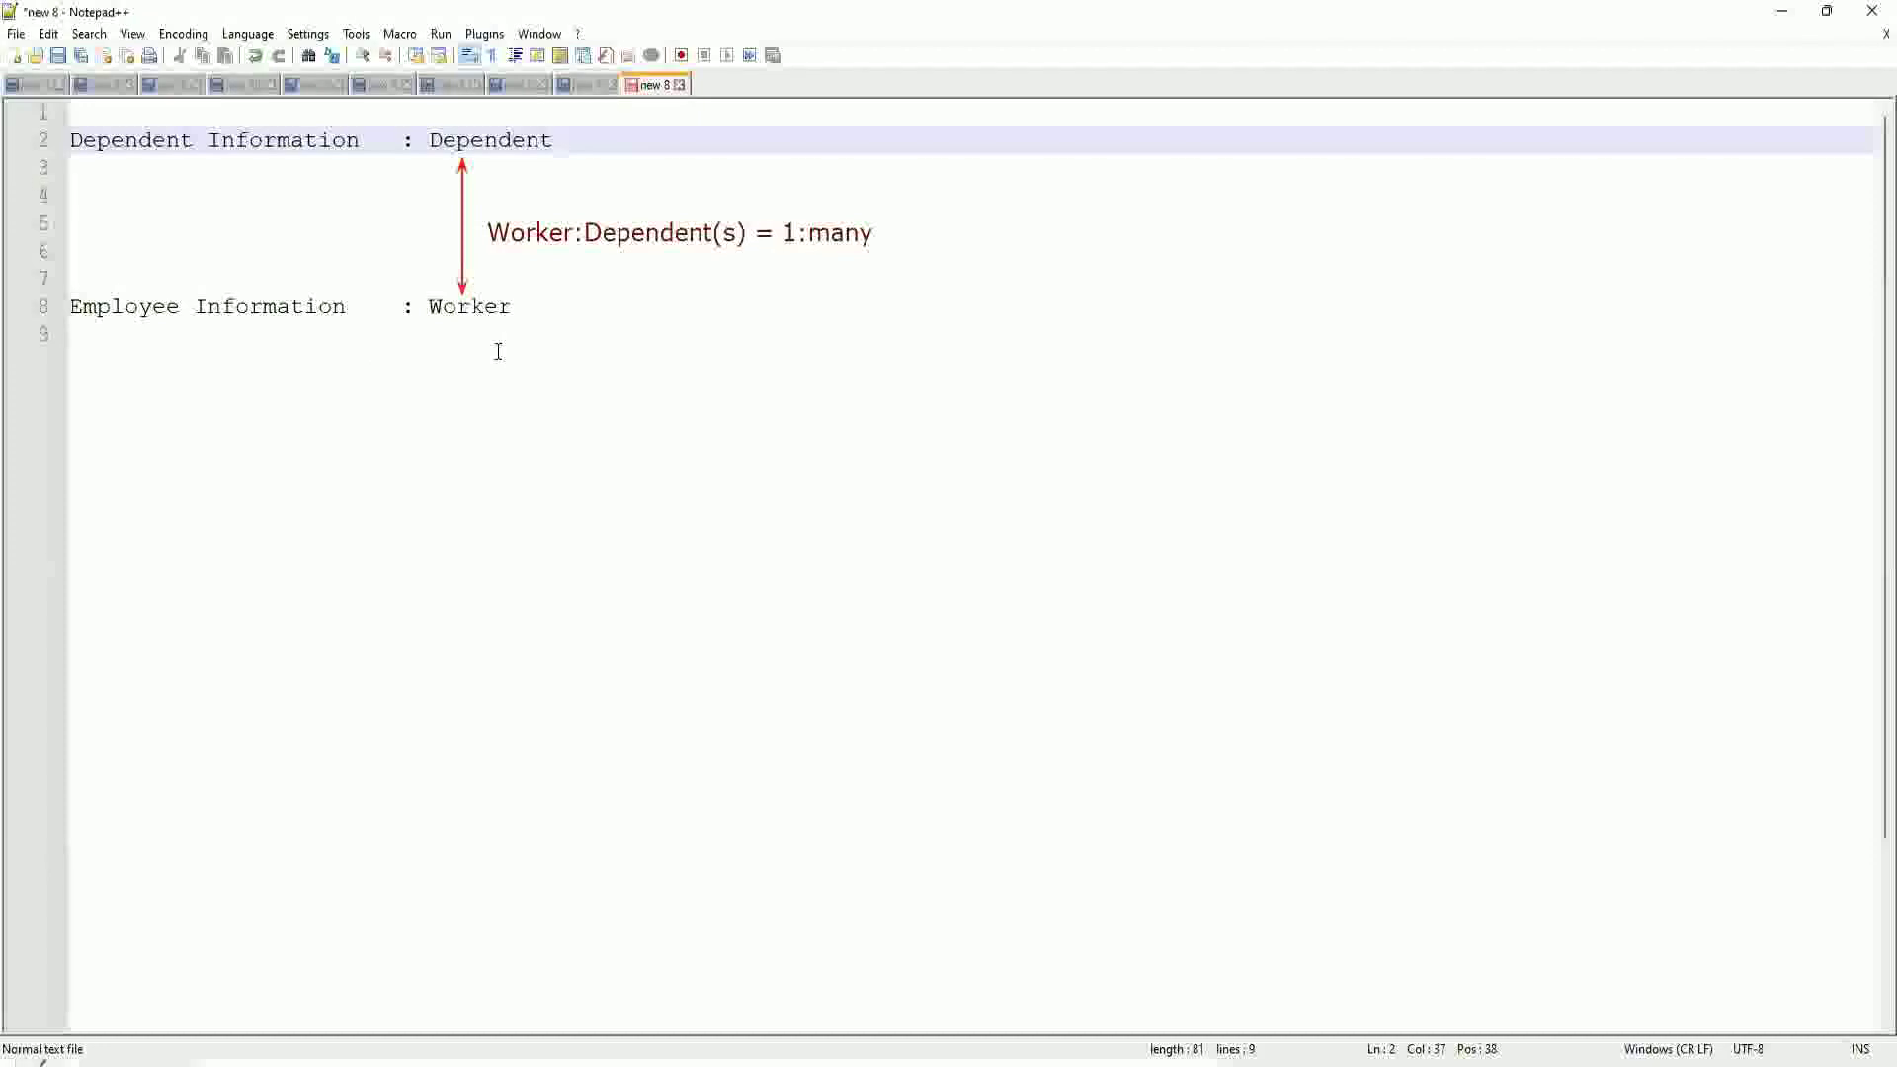
click(566, 333)
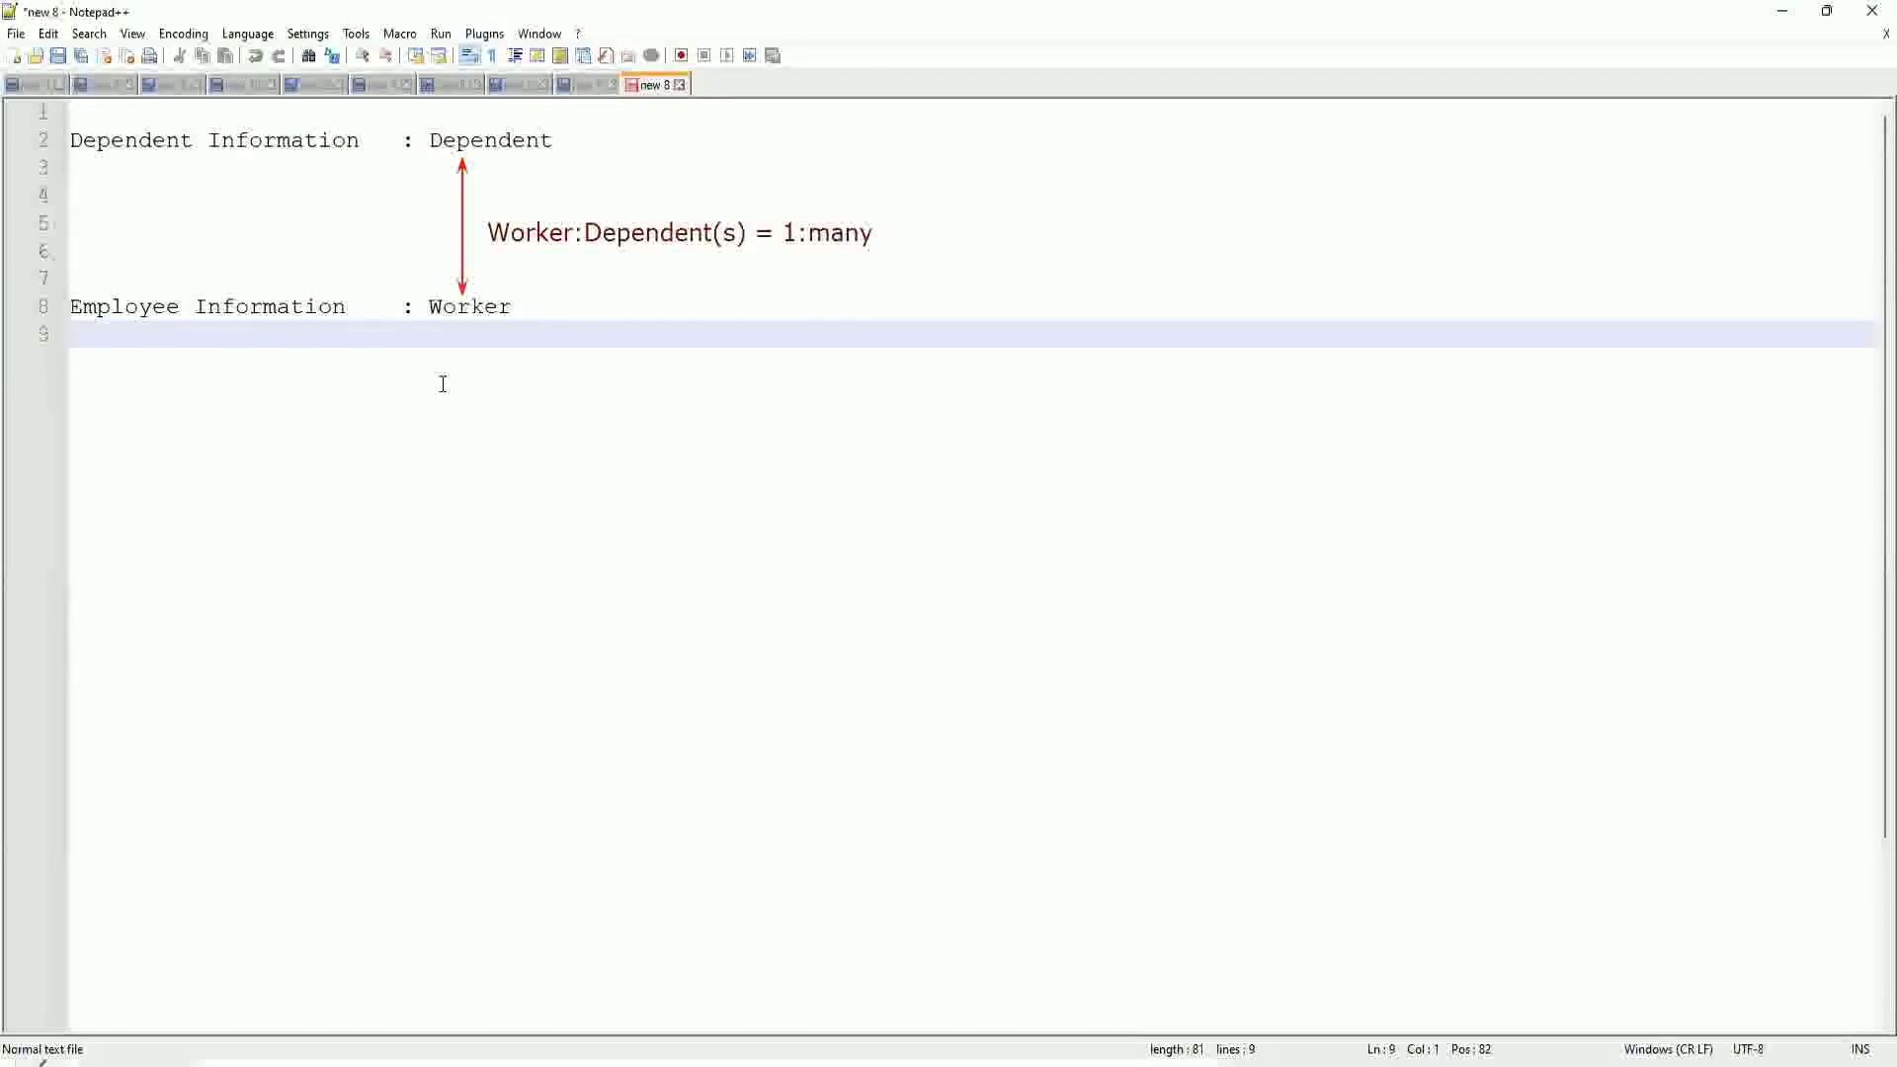
Step: Type 'Age of the Eldest Dependent of a Worker' on line 11, with blank lines around it
text(\)
key(BackSpace)
key(Return)
key(Return)
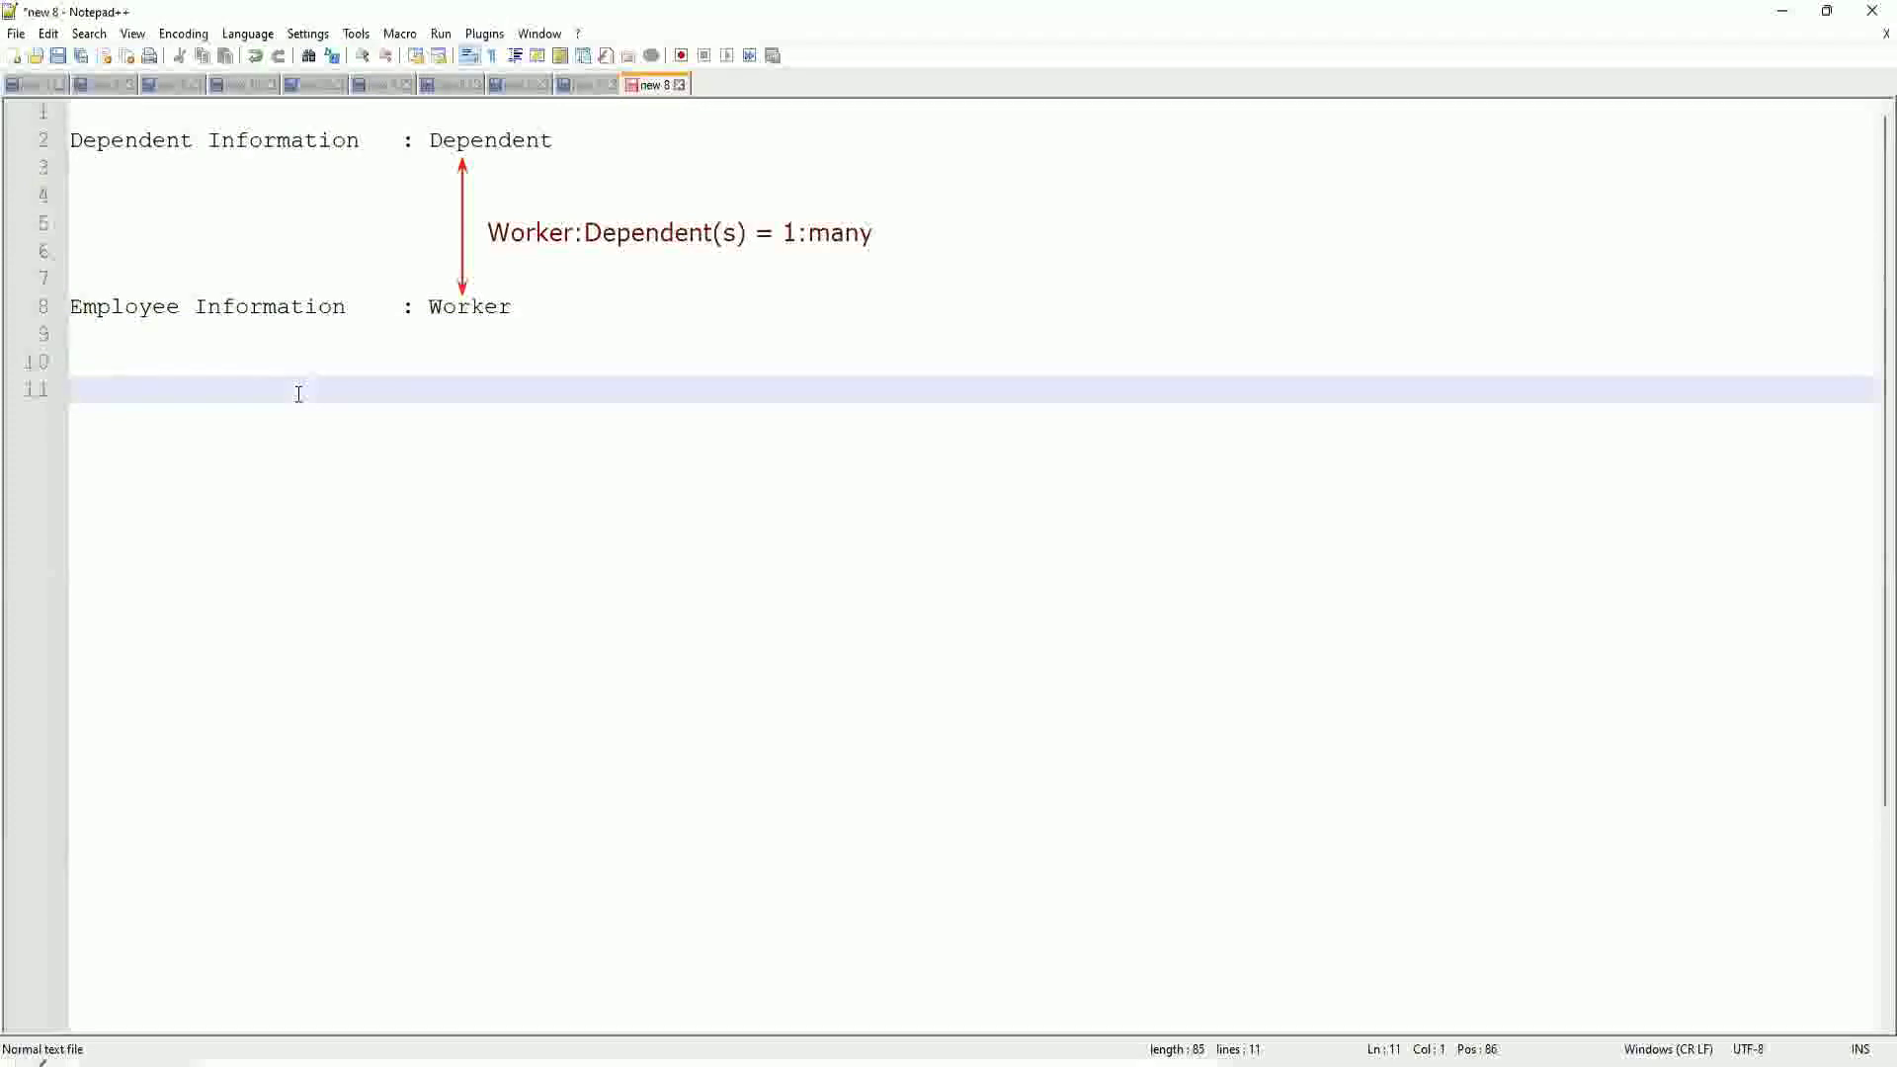
text(Age of the El)
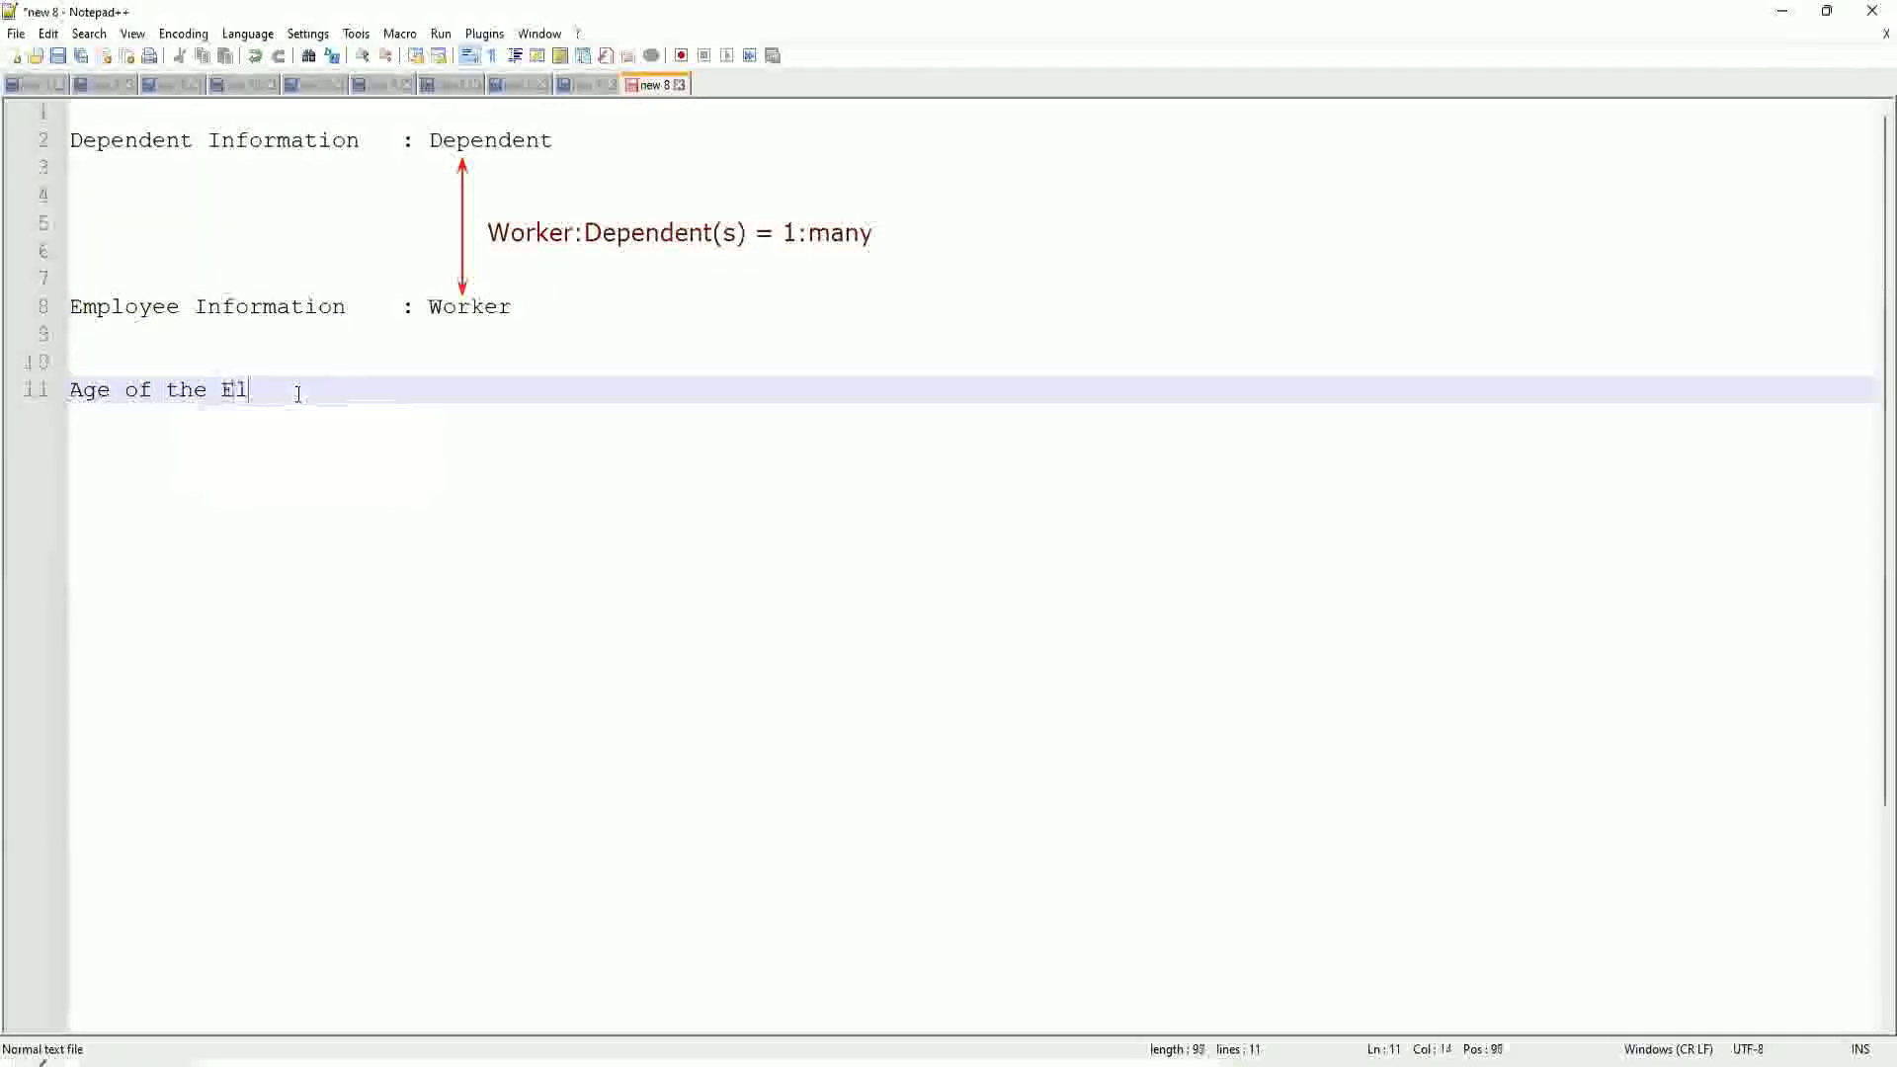
text(dest Dependent )
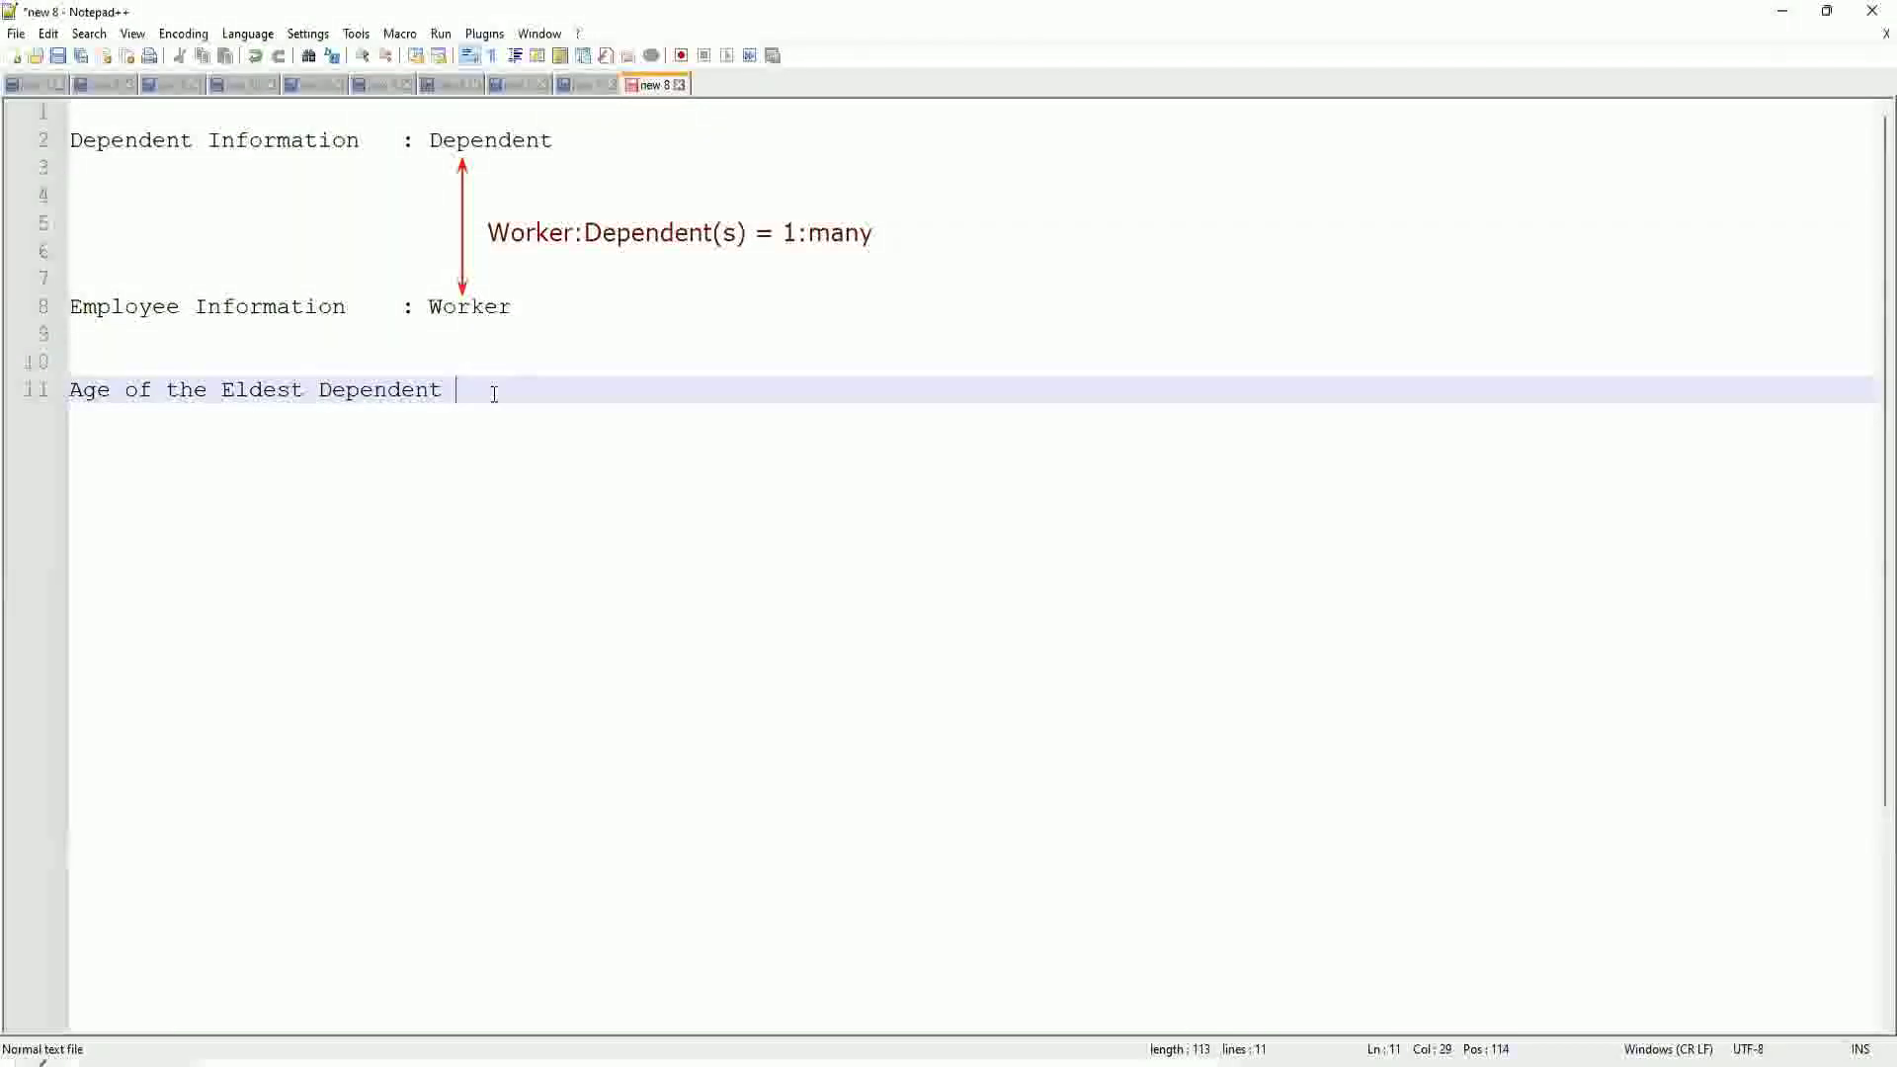
text(of a Worker)
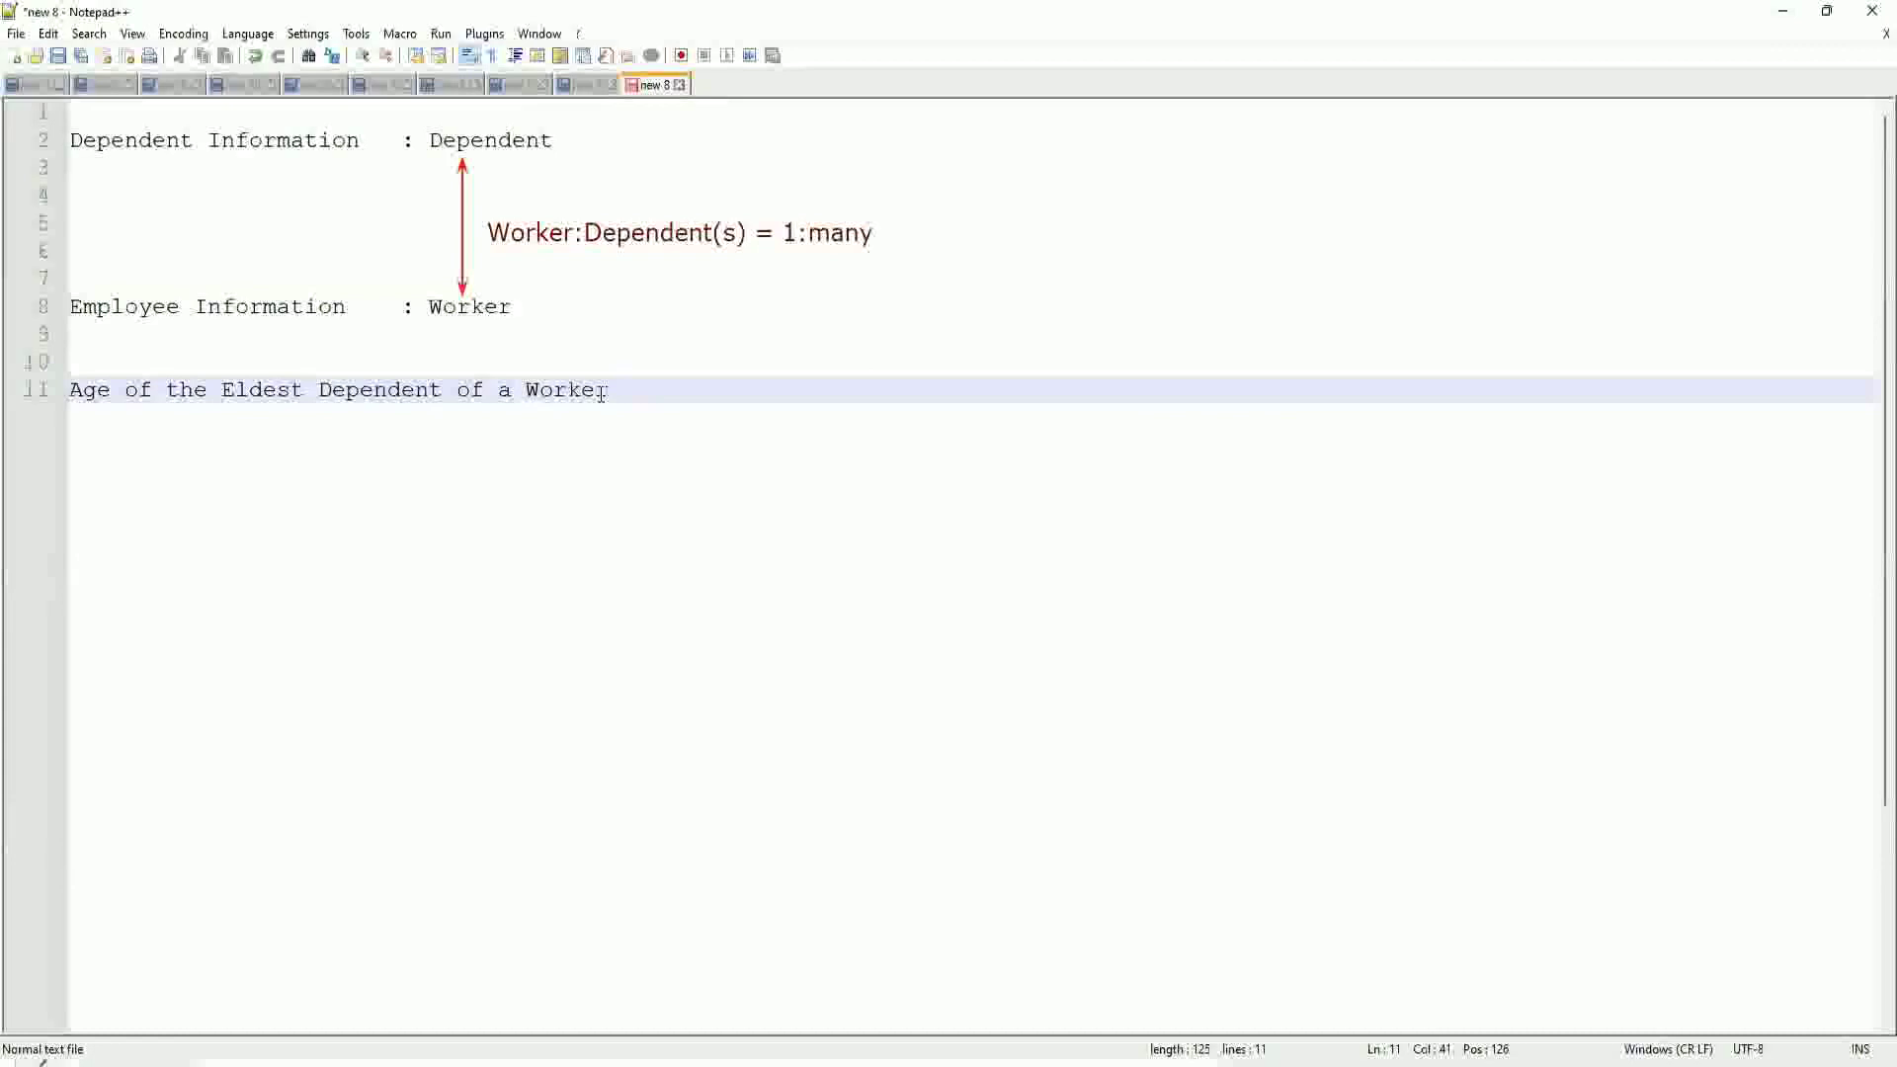
key(Left)
key(Left)
key(Left)
click(623, 387)
key(Return)
key(Return)
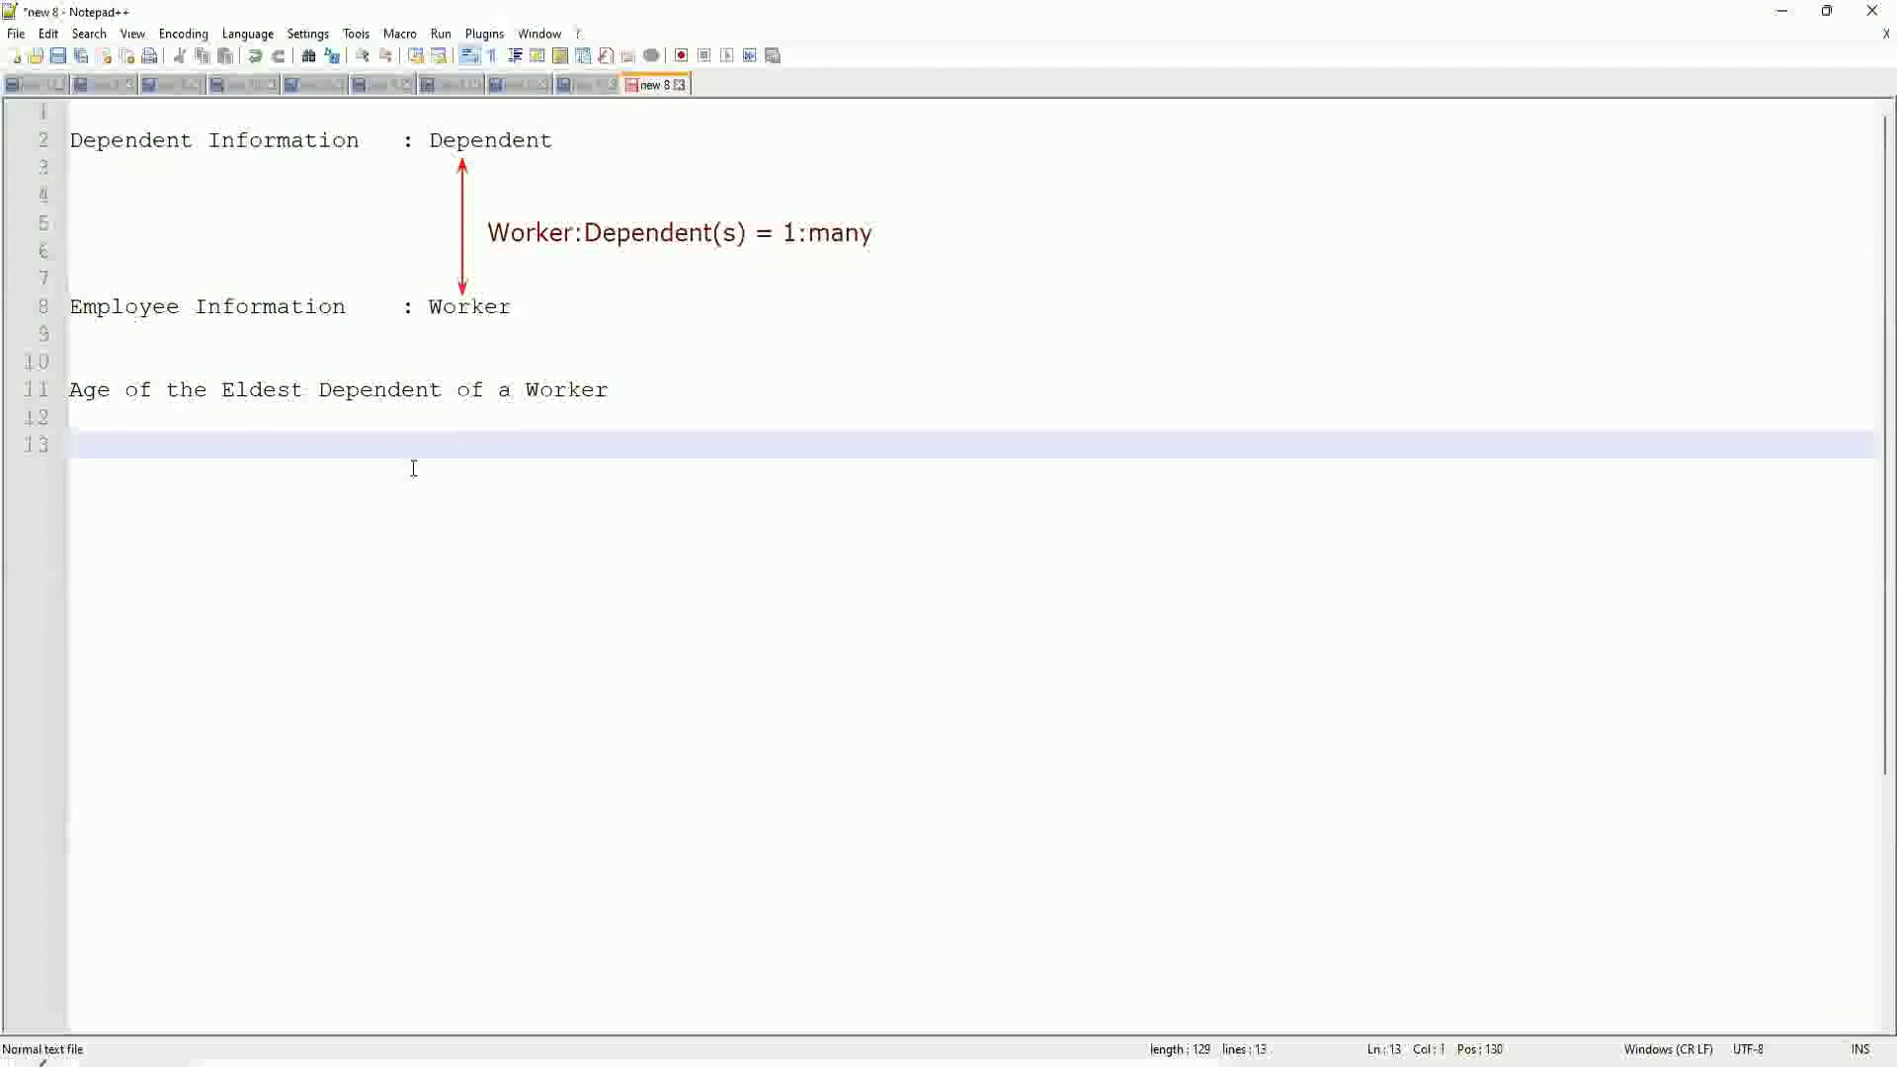
Step: Select the line 11 heading, then just 'Eldest Dependent of a Worker', to emphasise it
key(Up)
key(Up)
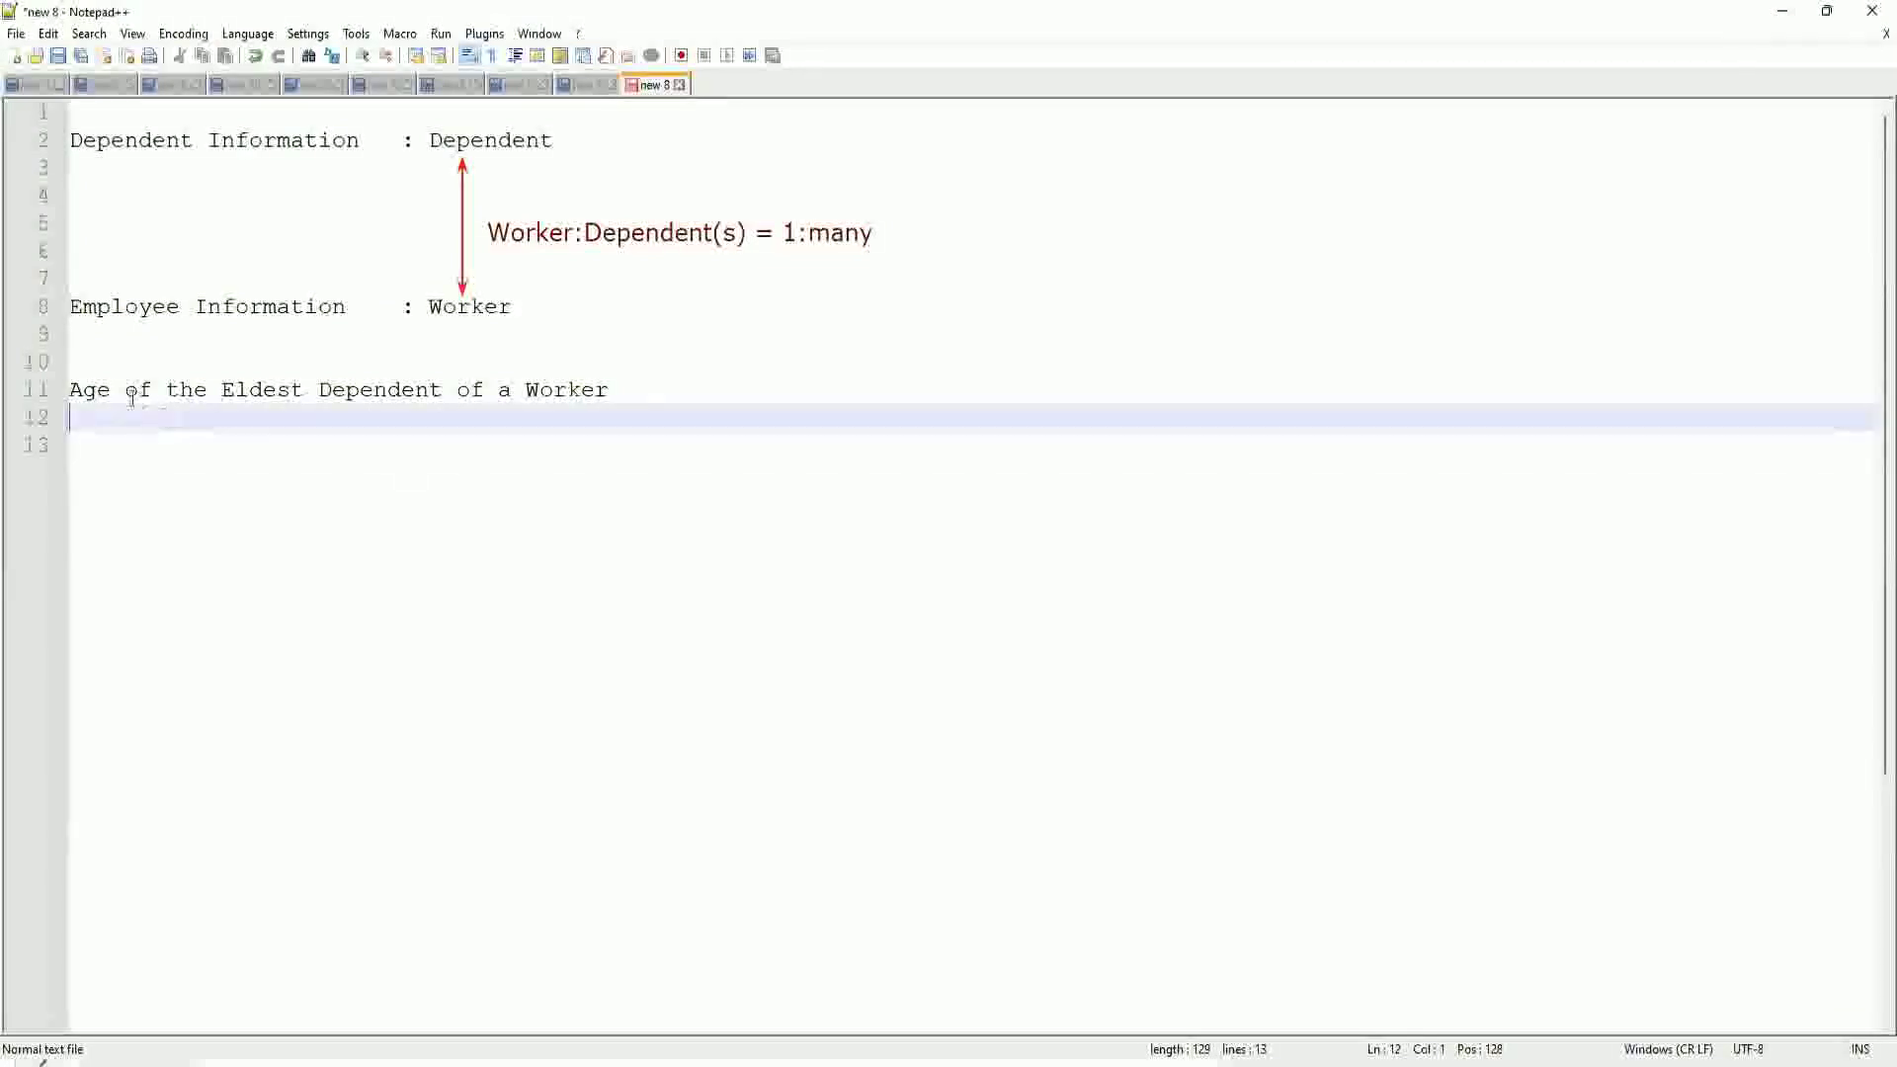
key(Right)
key(Right)
key(Right)
drag(71, 389, 665, 403)
click(632, 389)
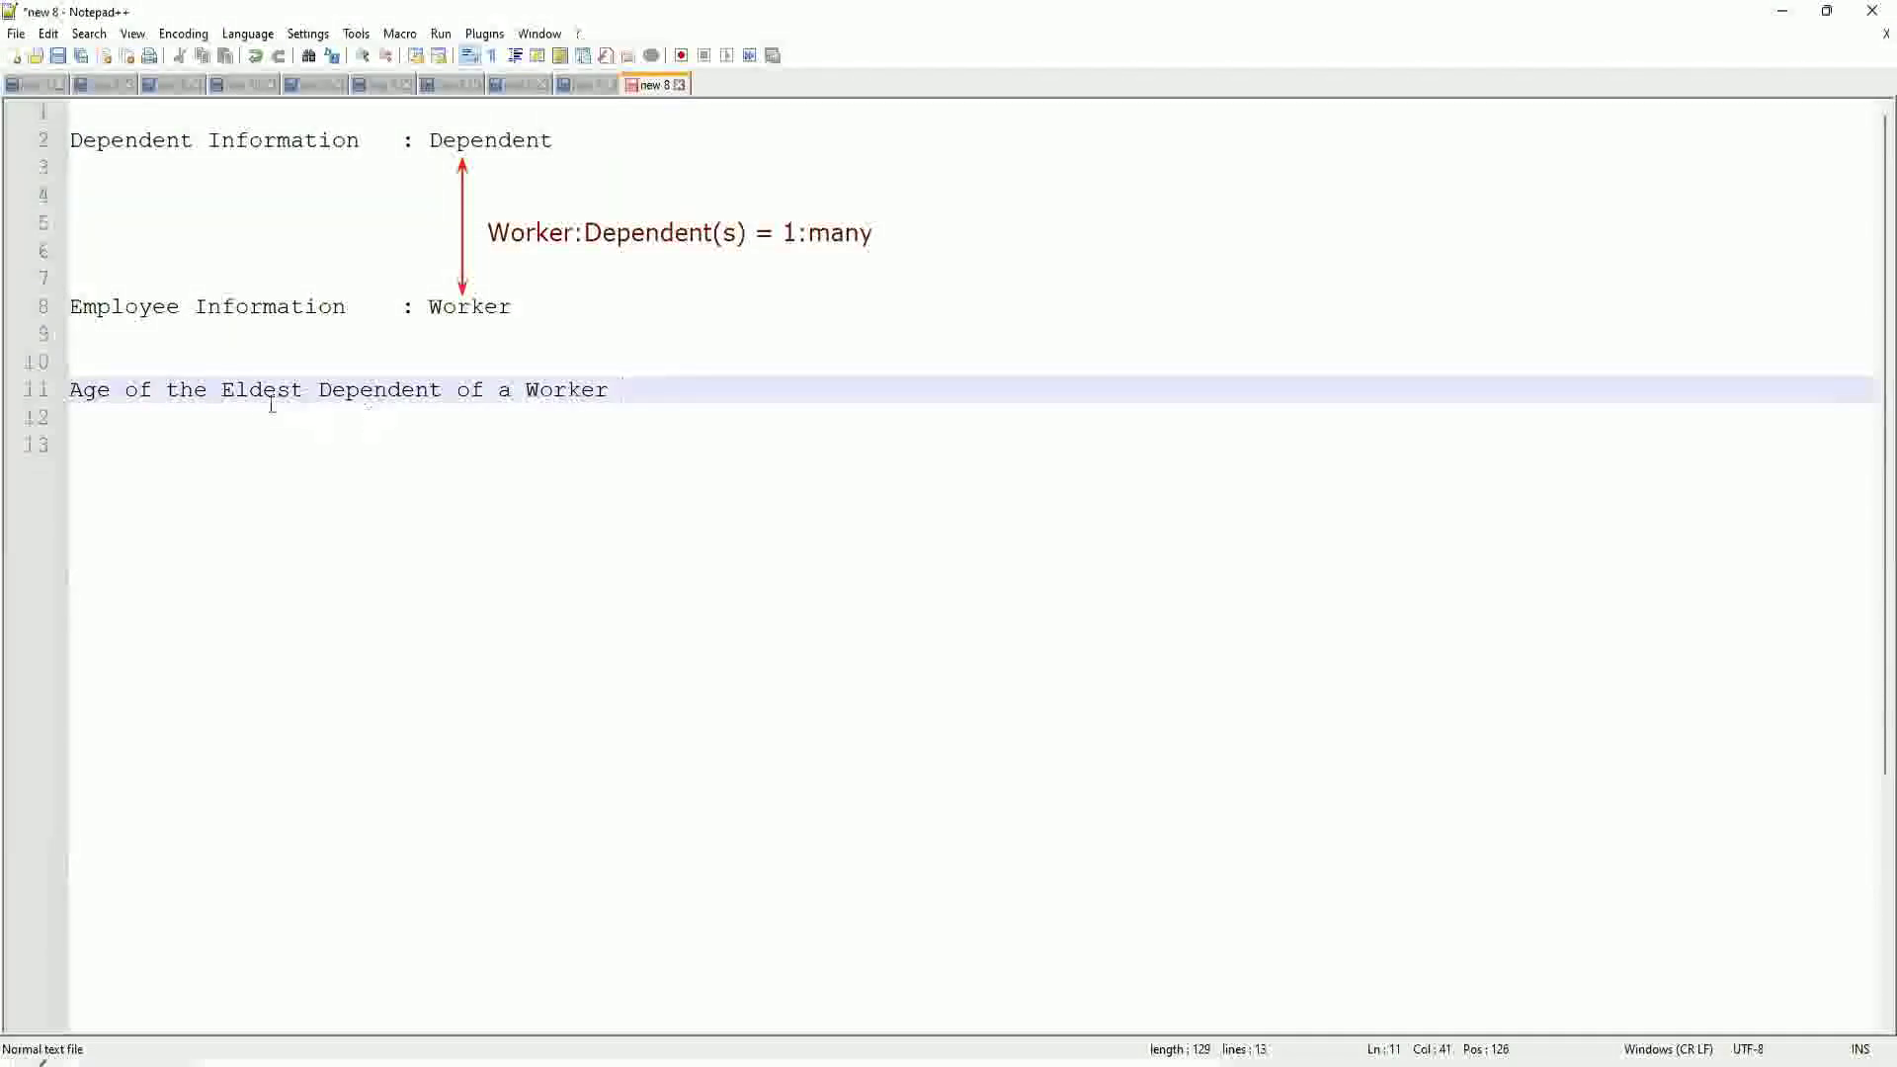
drag(222, 390, 611, 388)
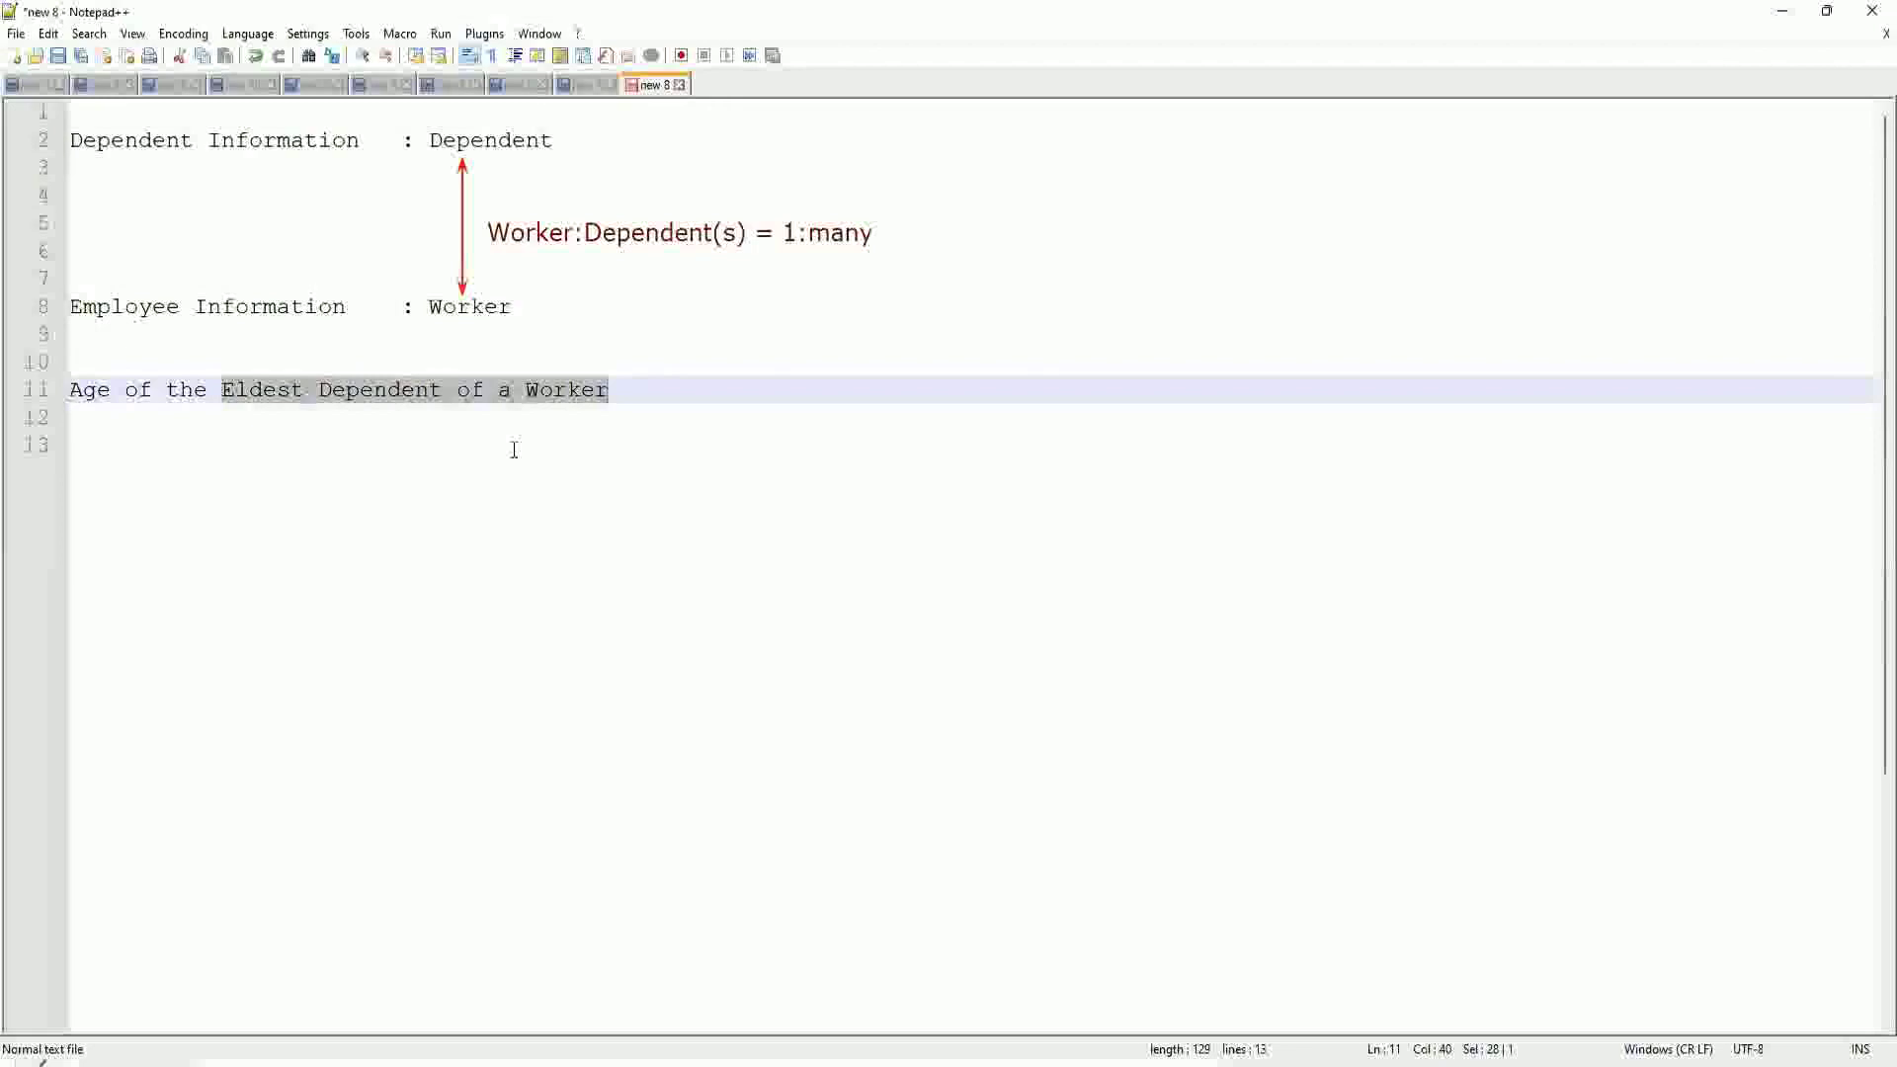
click(221, 391)
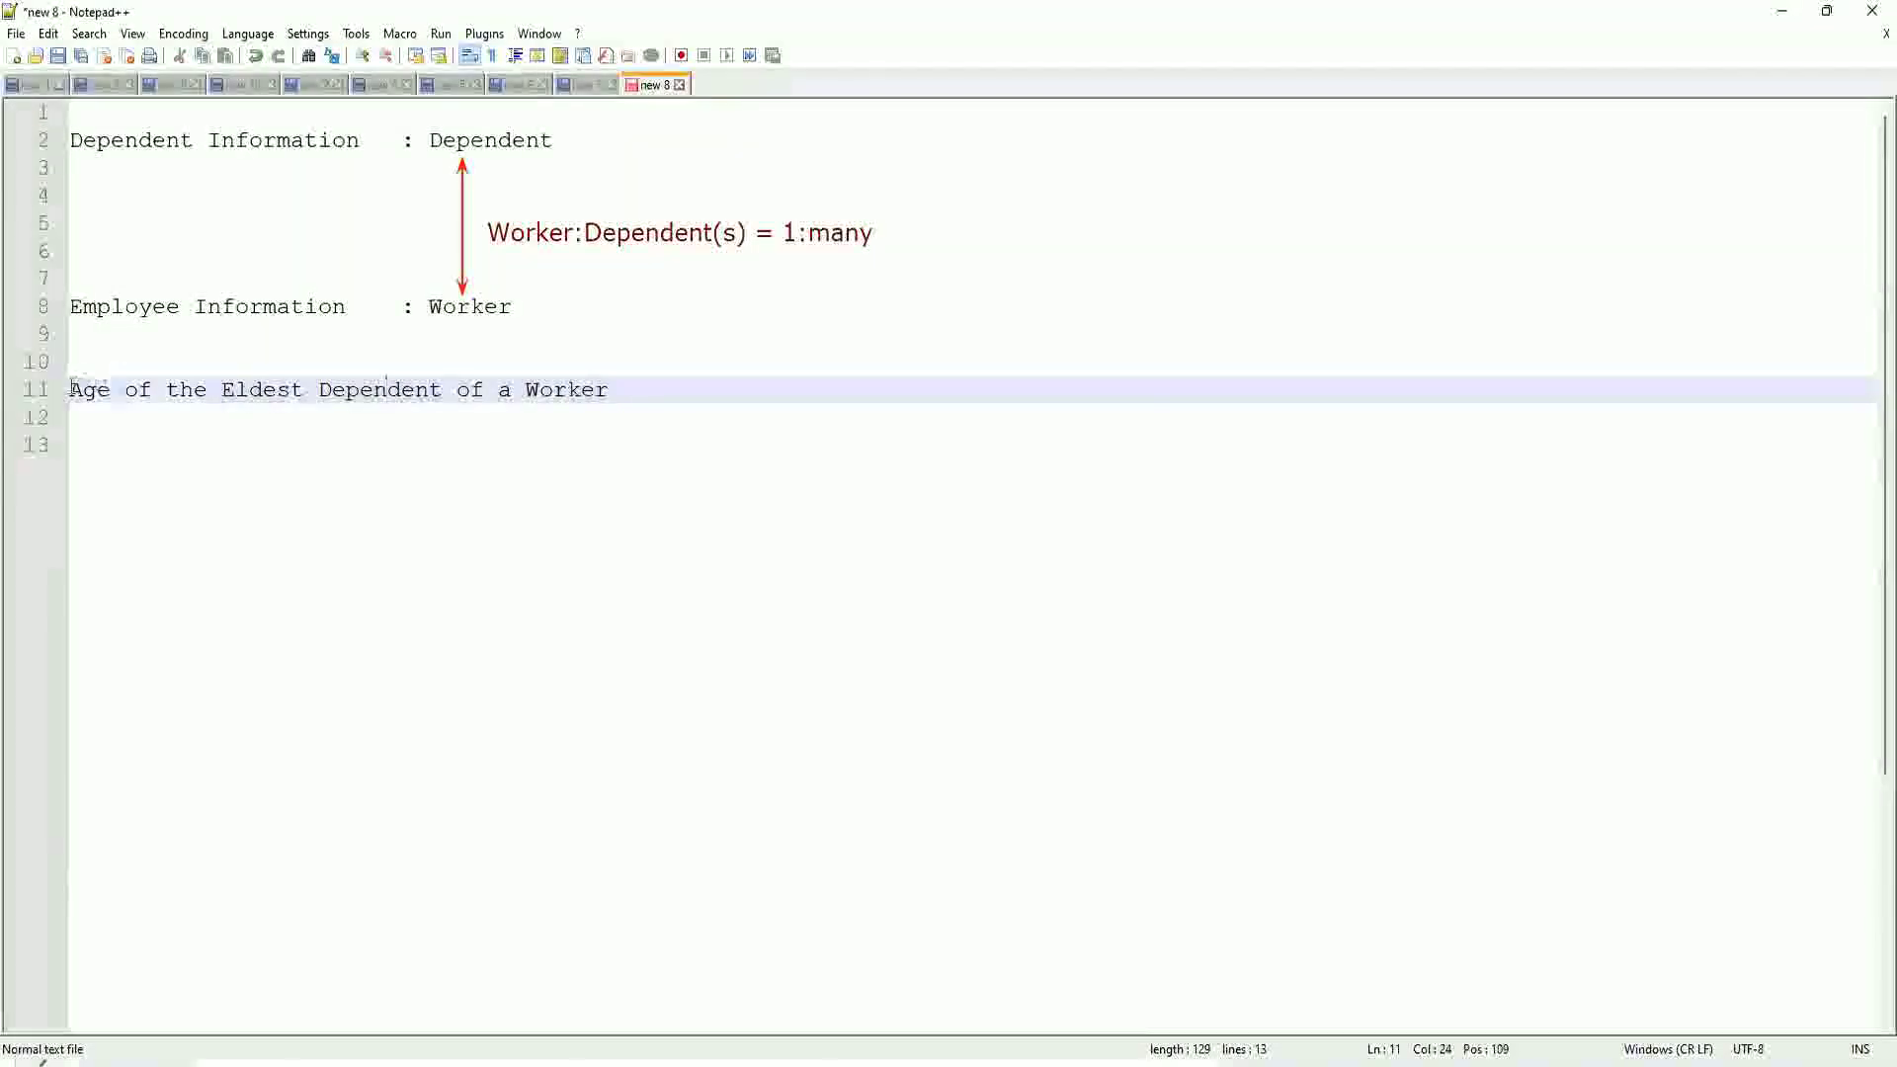
Step: Highlight 'Age of the Eldest Dependent' and then 'Eldest Dependent of a Worker' on line 11
drag(69, 390, 441, 391)
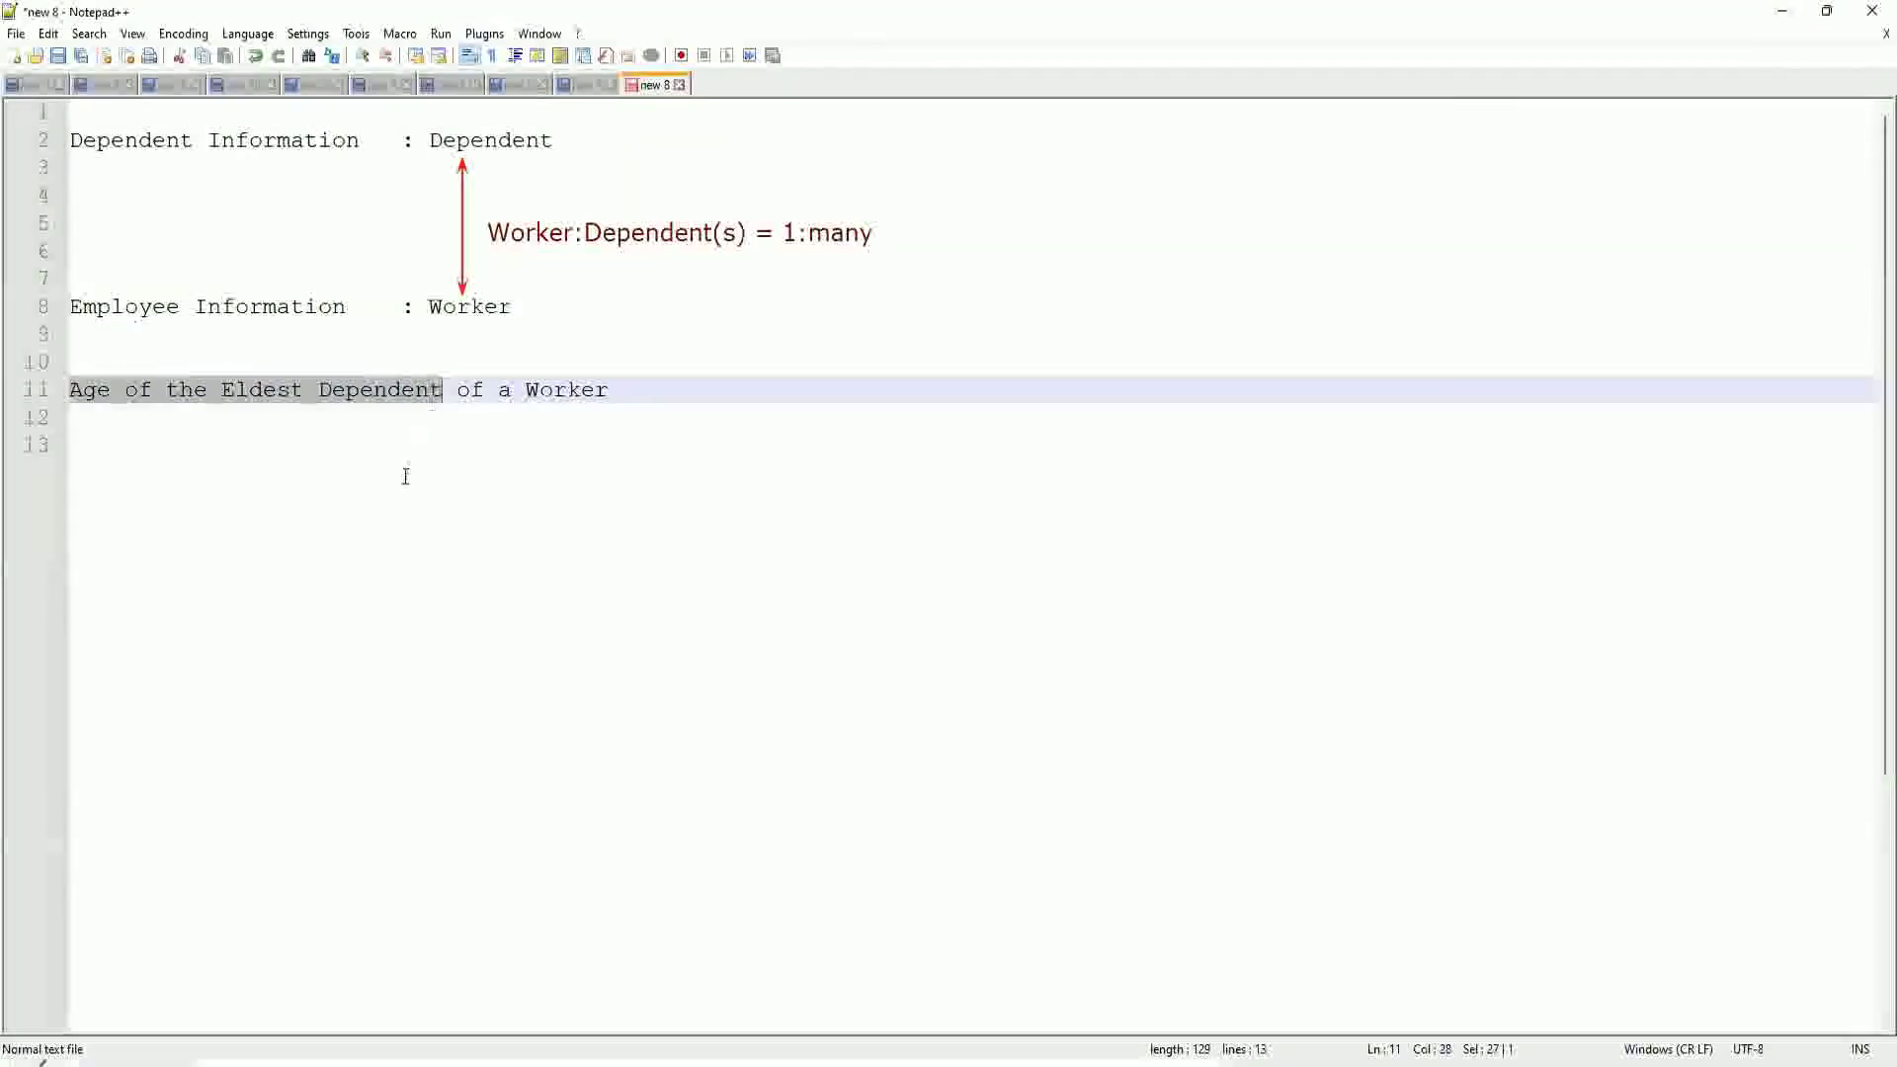
click(338, 438)
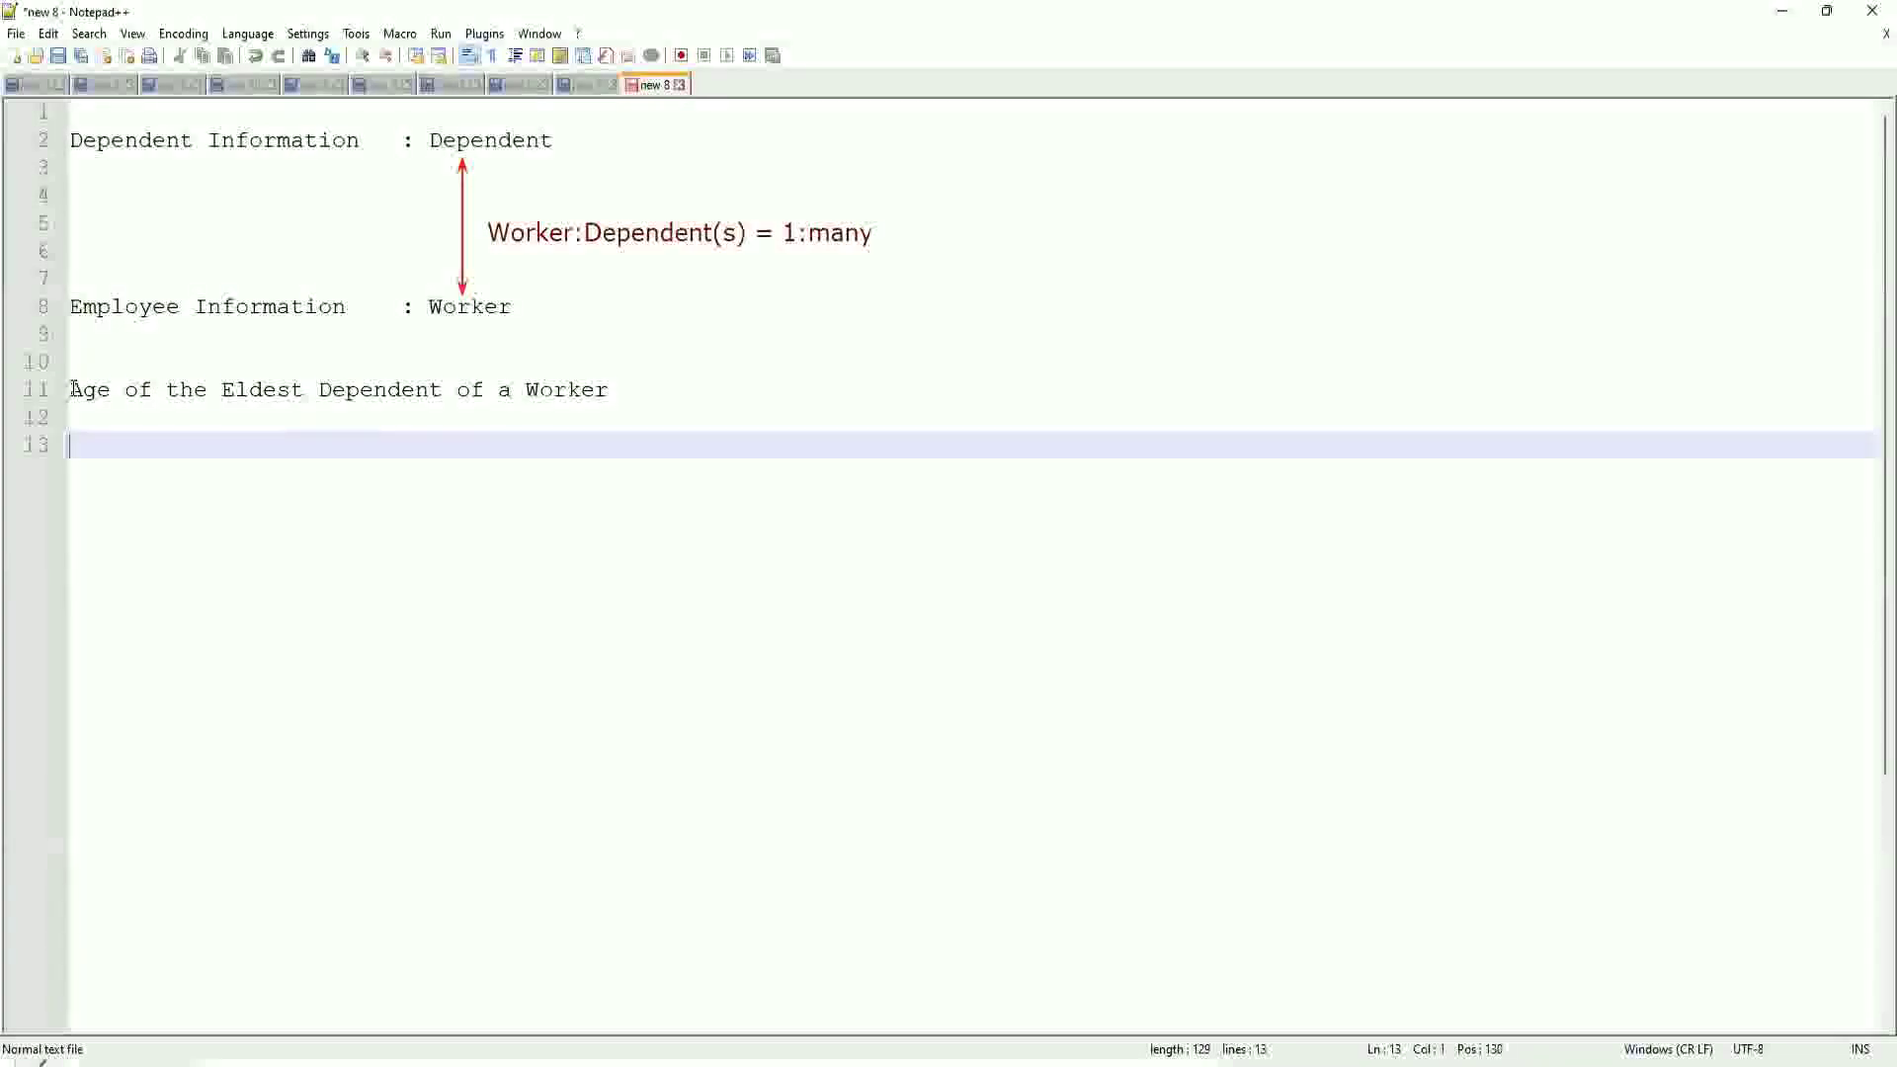
drag(74, 389, 457, 391)
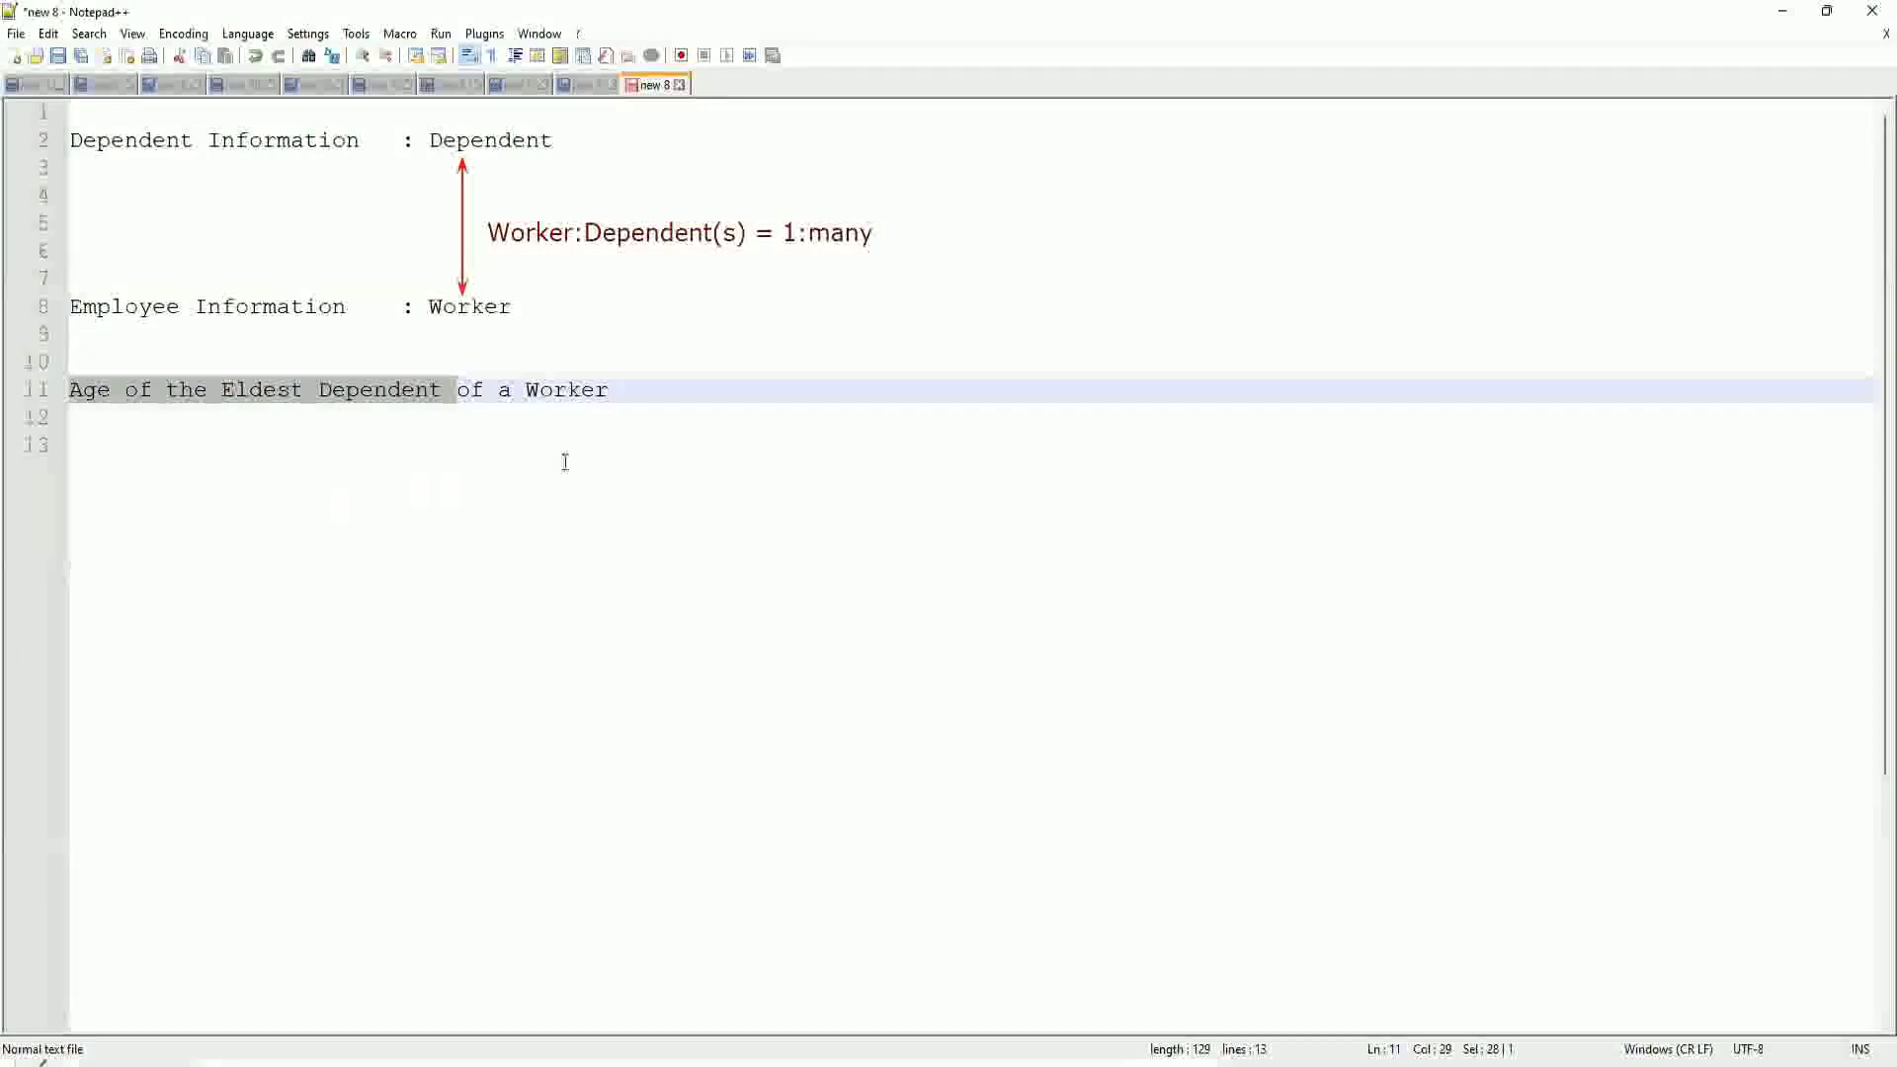
click(632, 389)
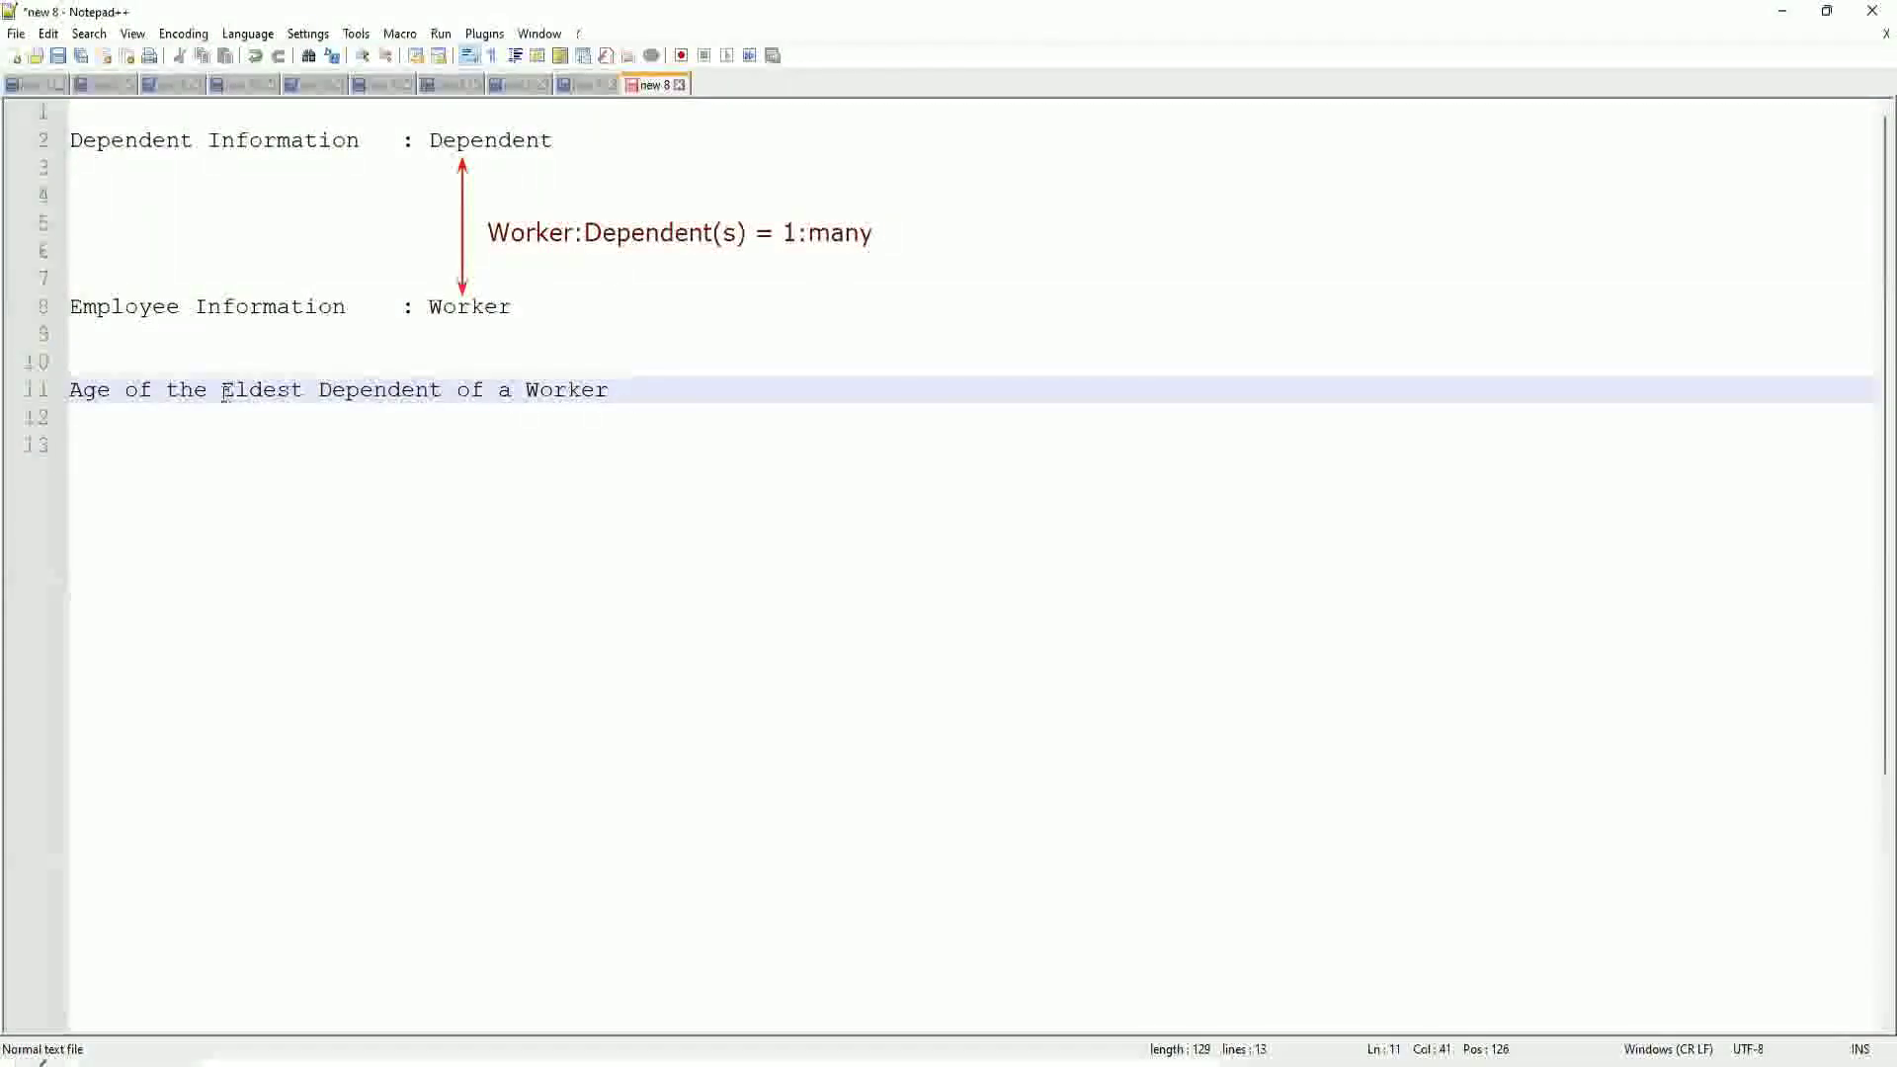
drag(222, 391, 614, 390)
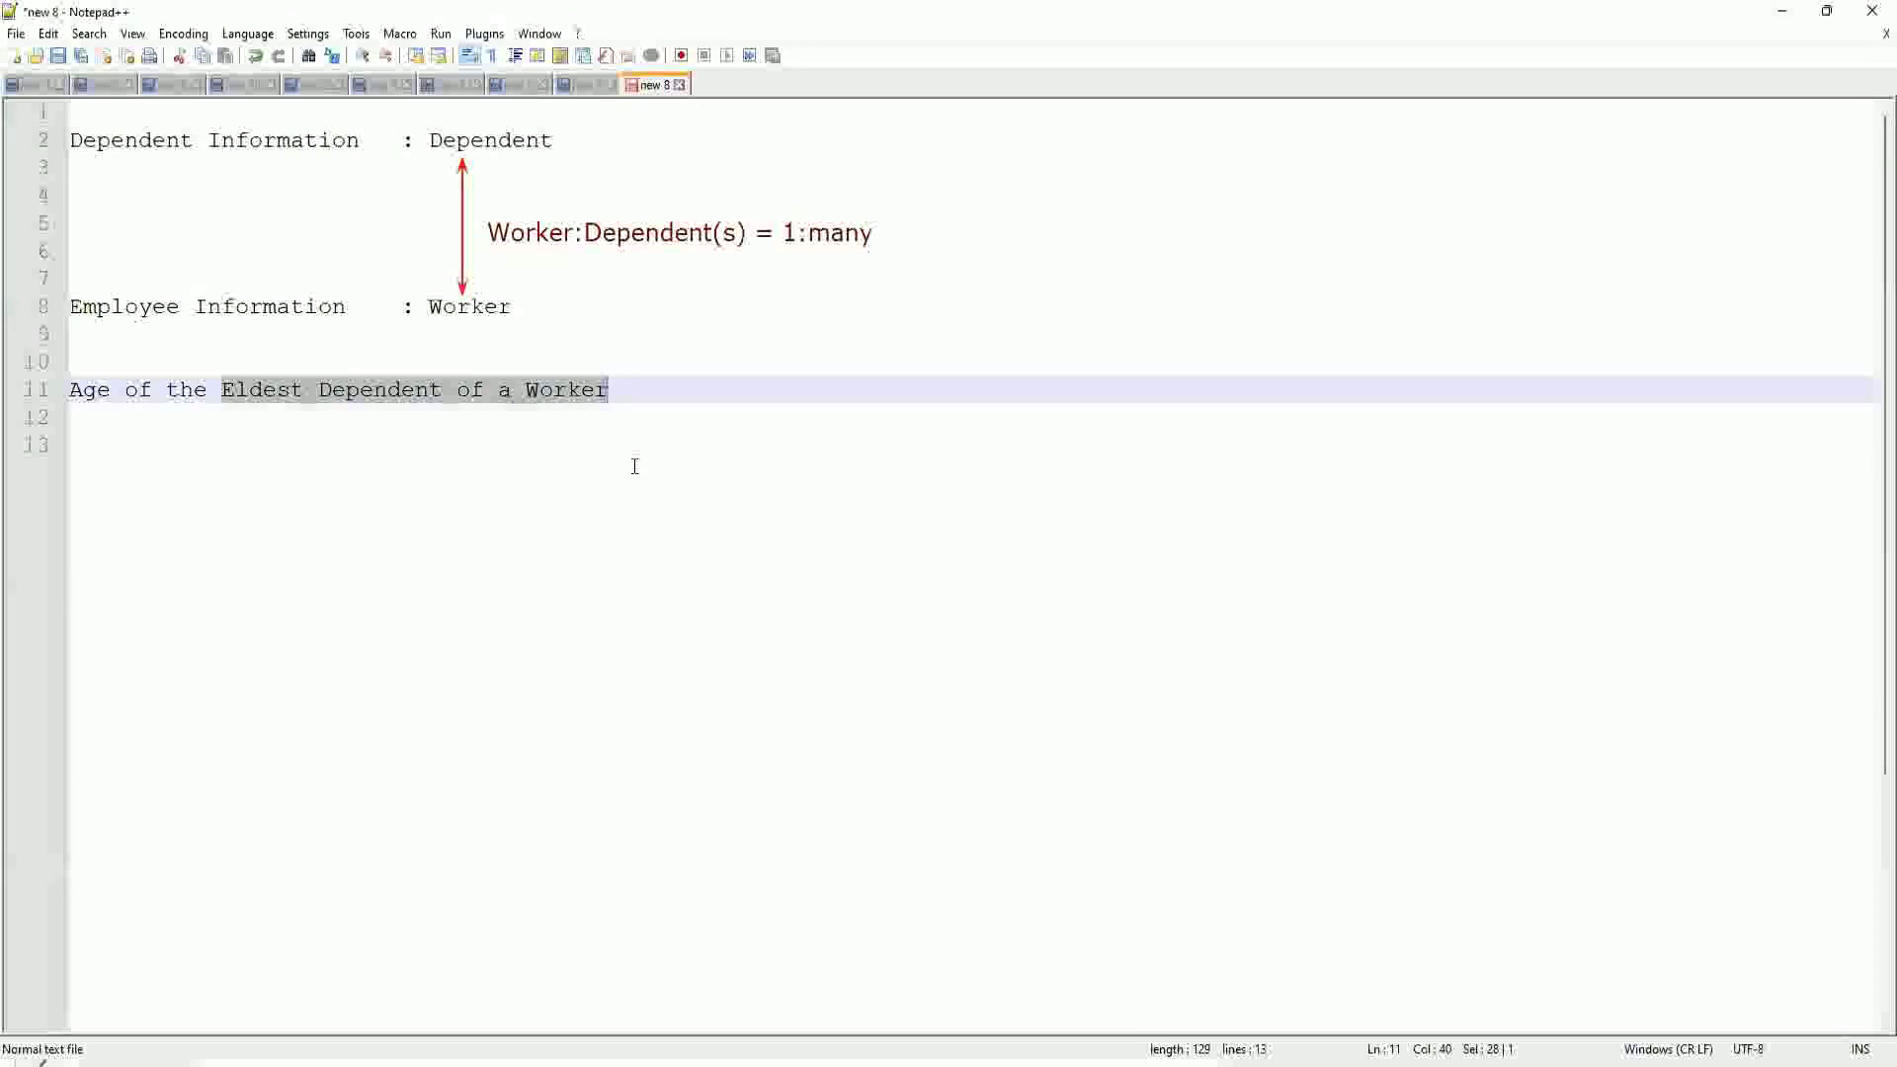
click(643, 391)
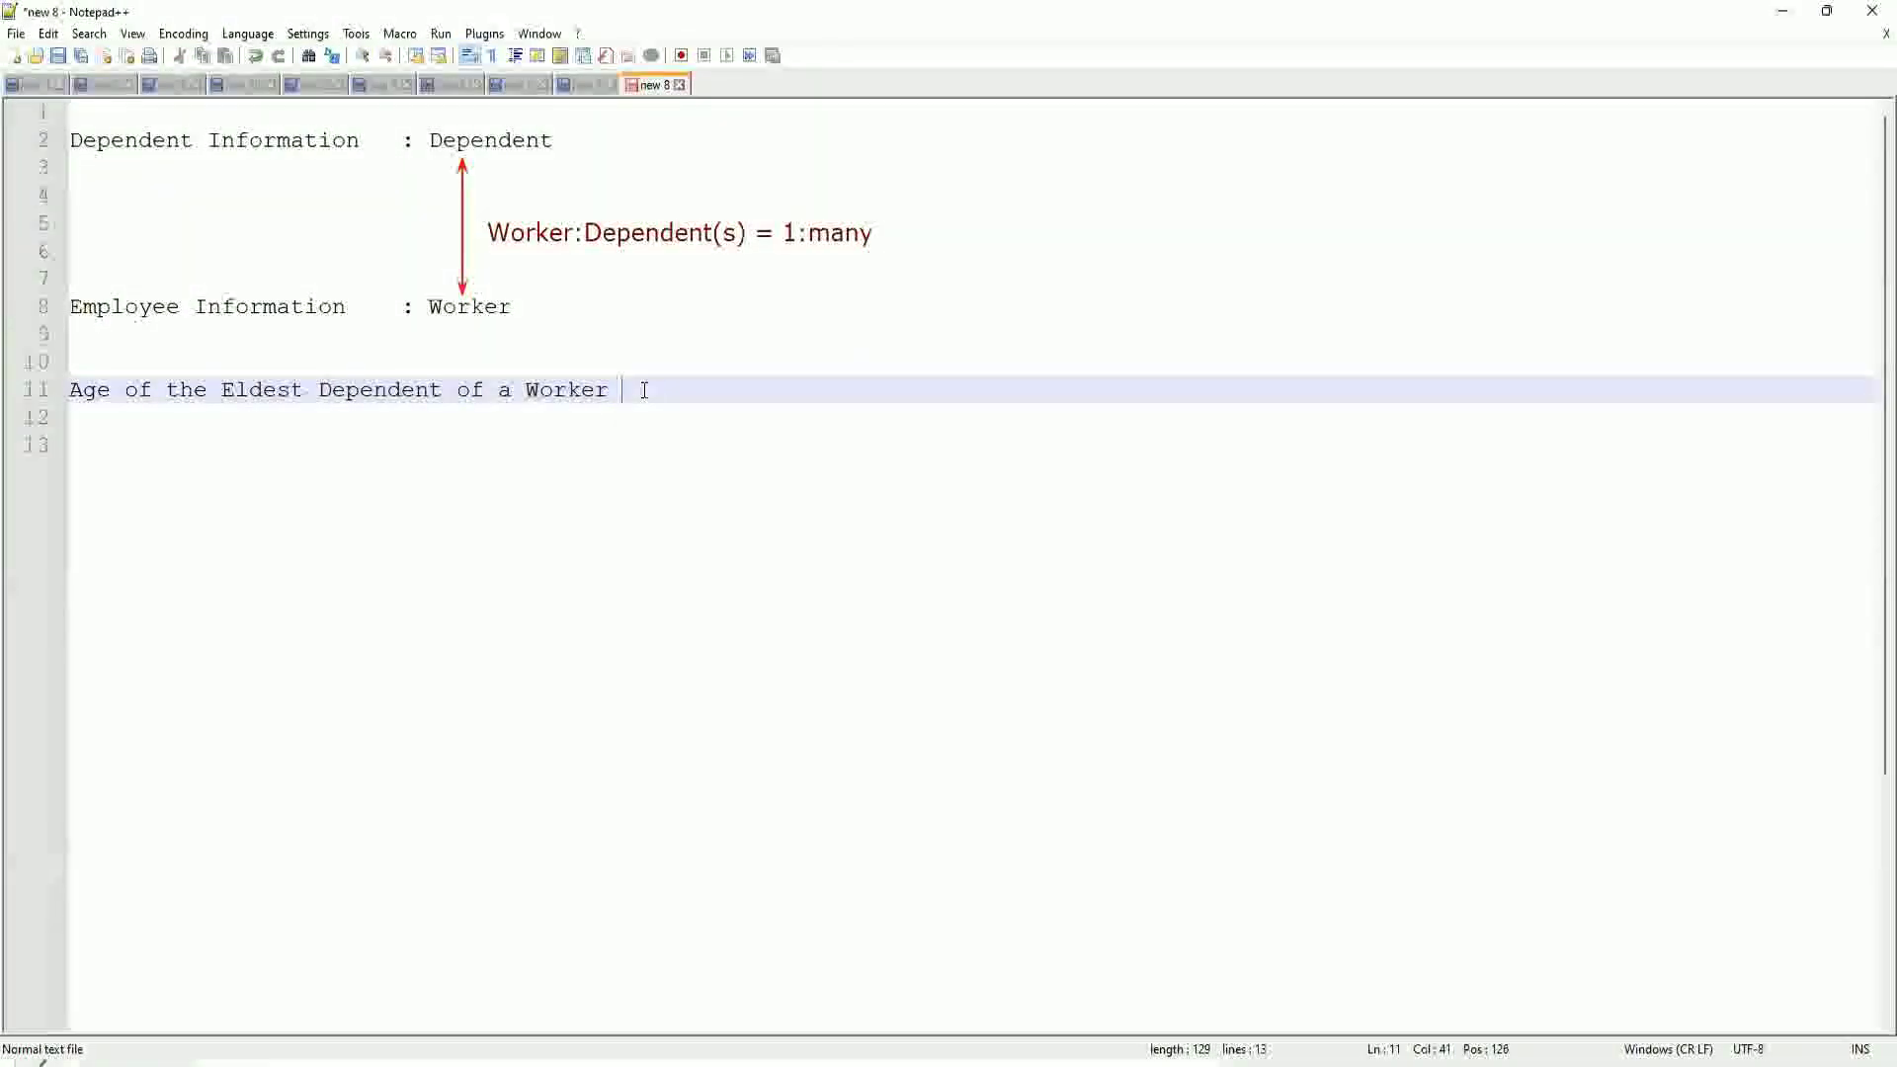
Step: Add the question 'How to find the Eldest Dependent ??' on line 13
key(Return)
key(Return)
key(Return)
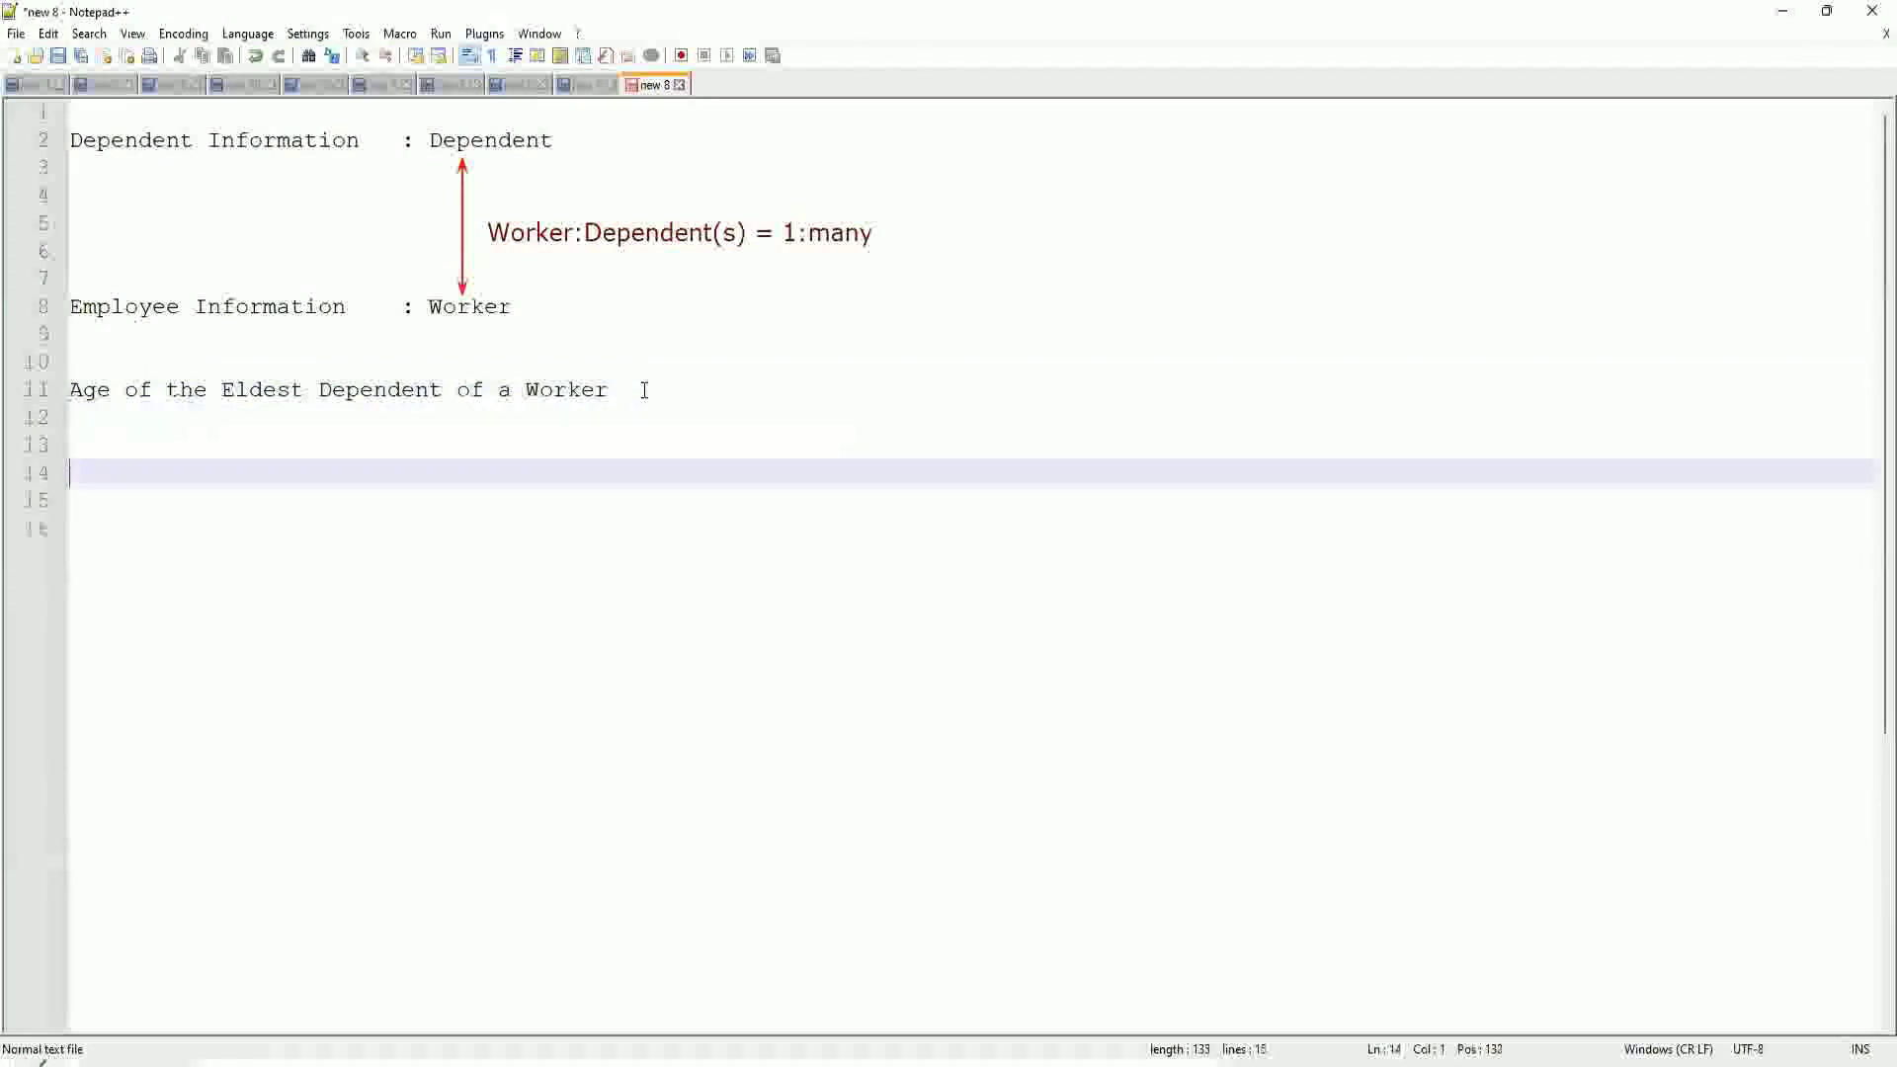
key(Up)
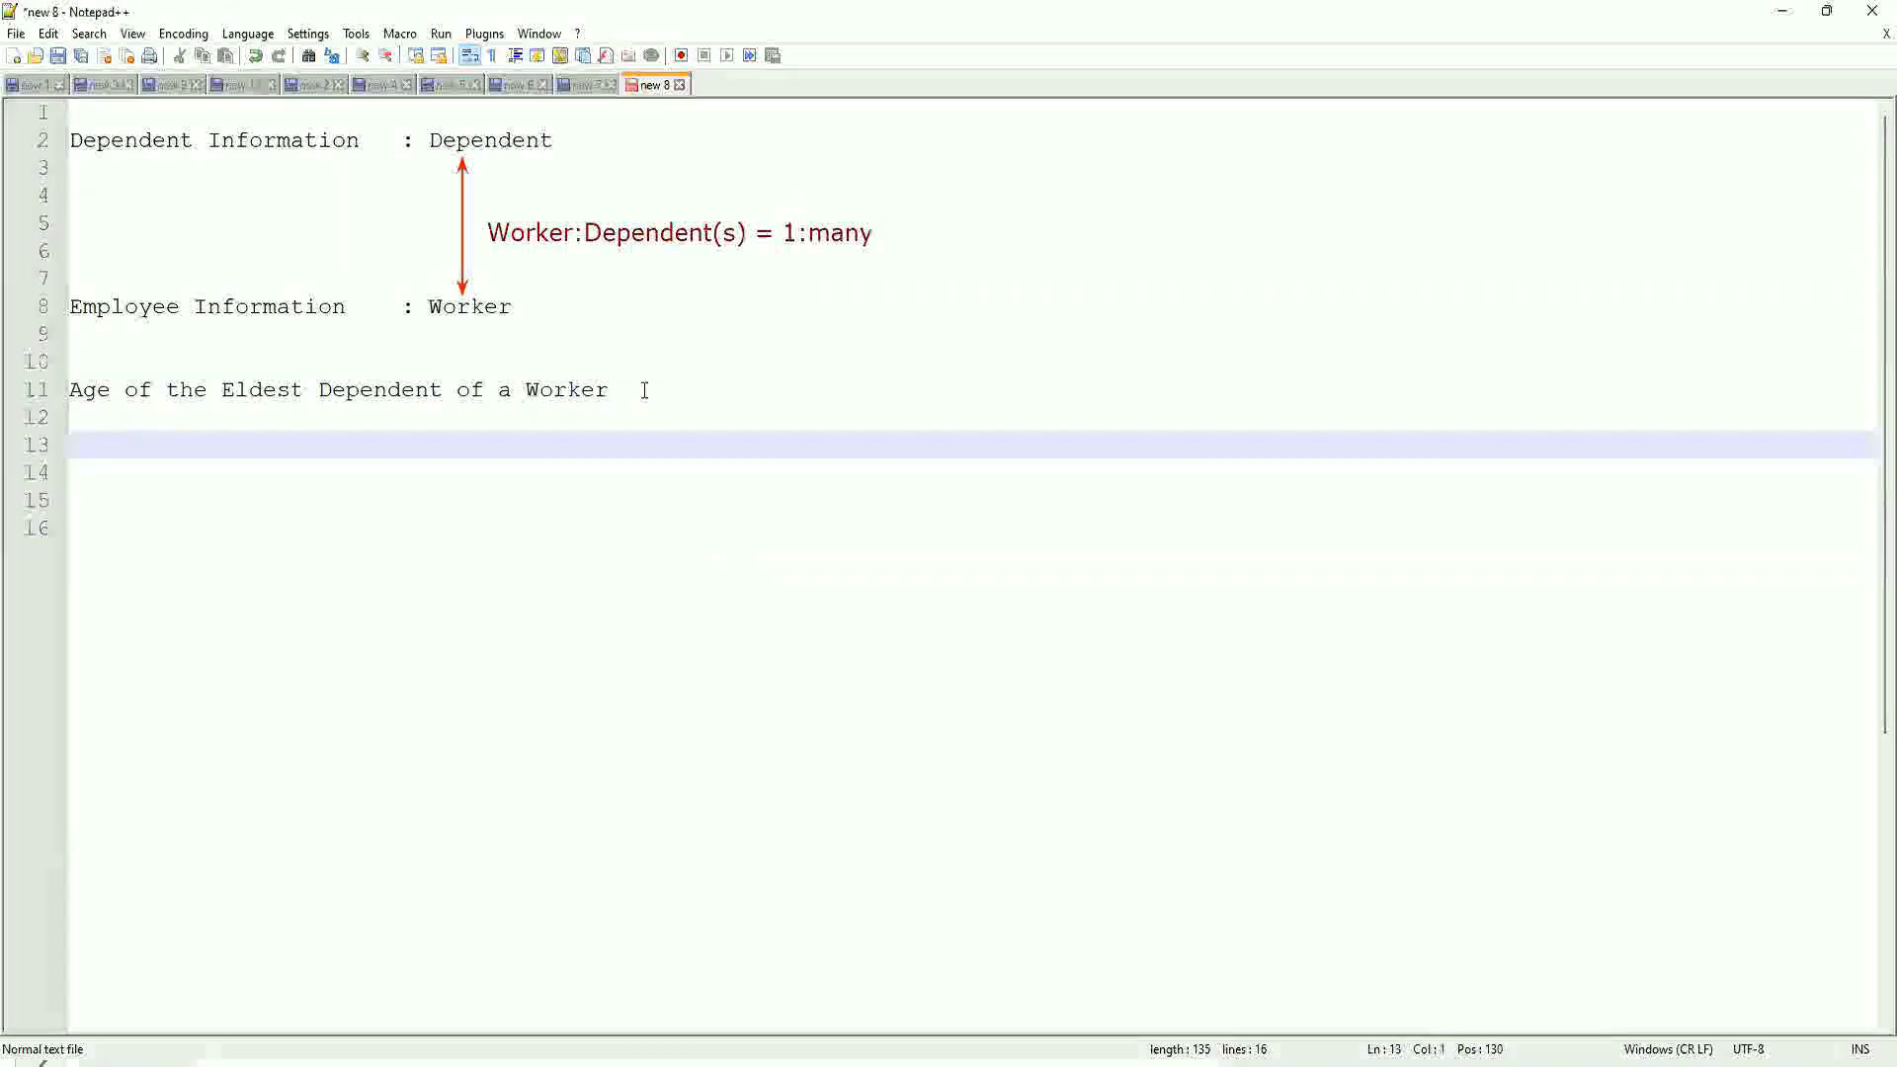
text(How to)
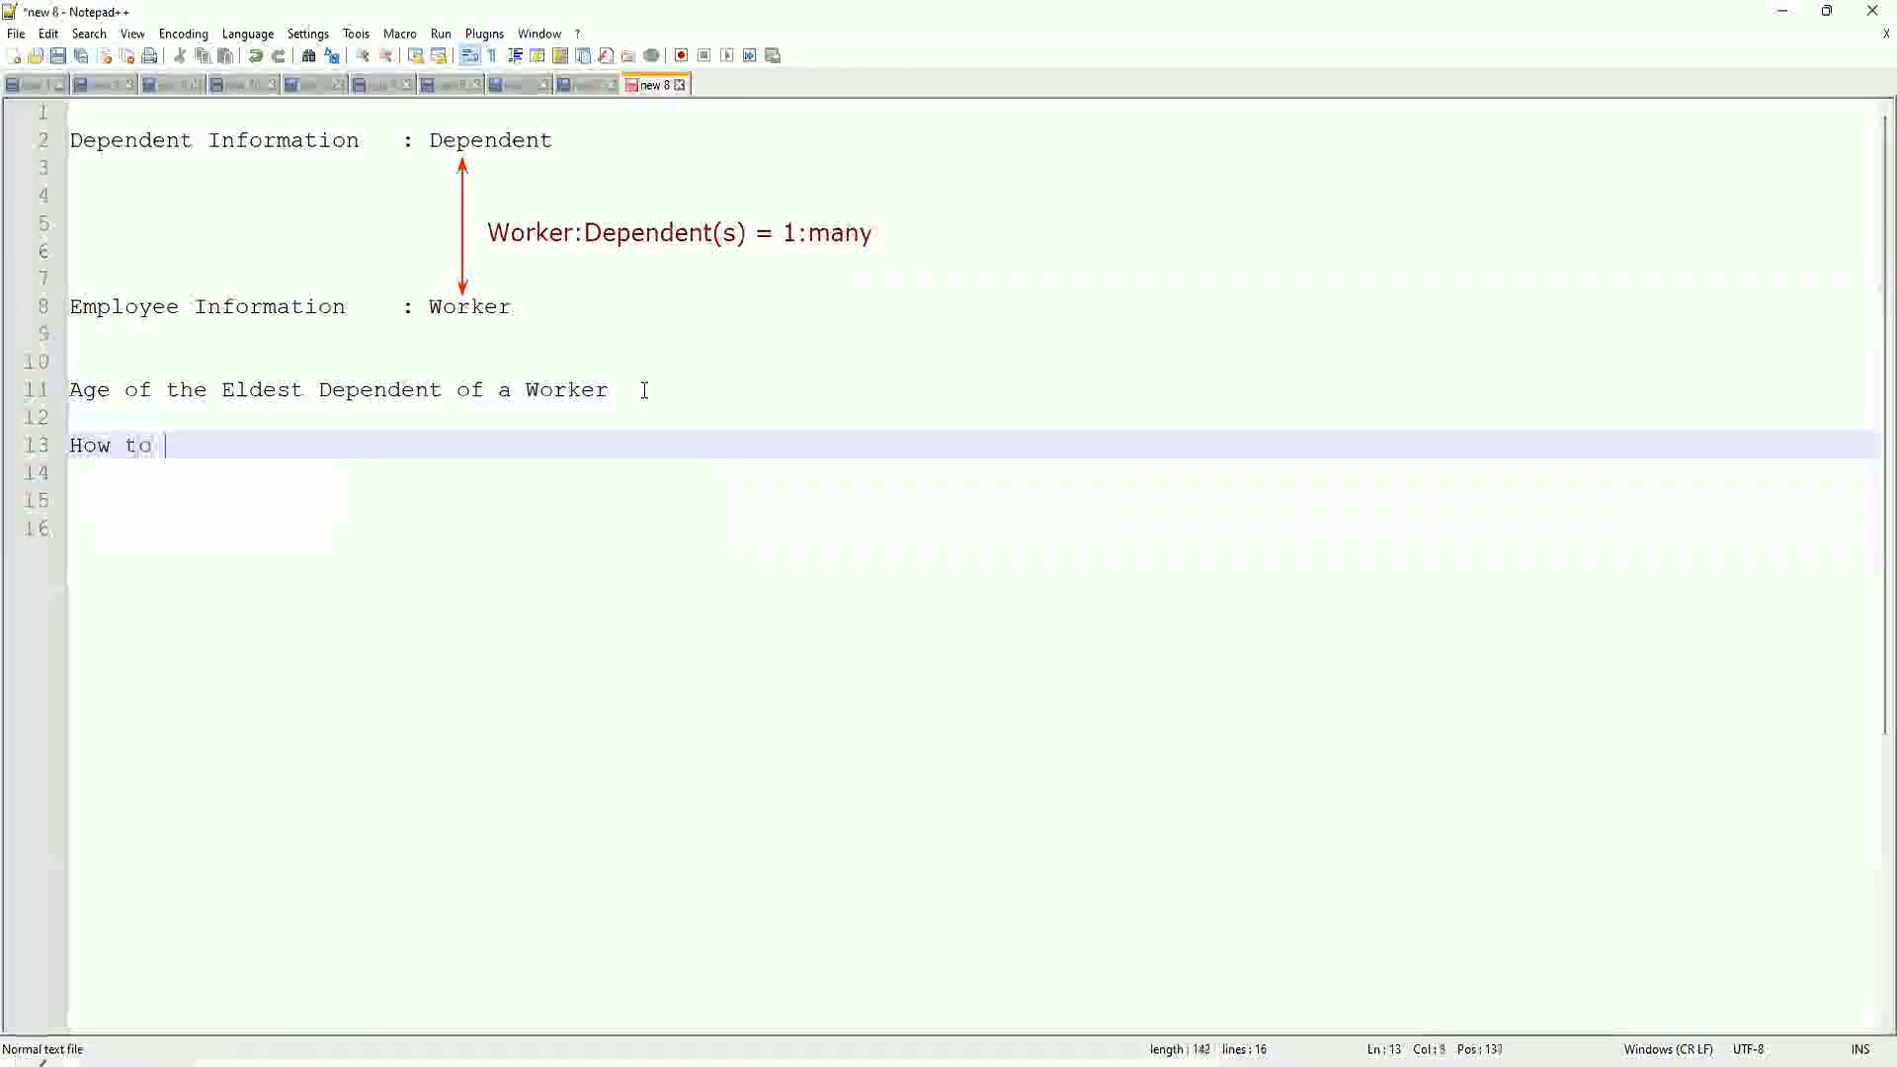
key(BackSpace)
key(BackSpace)
key(BackSpace)
key(BackSpace)
key(BackSpace)
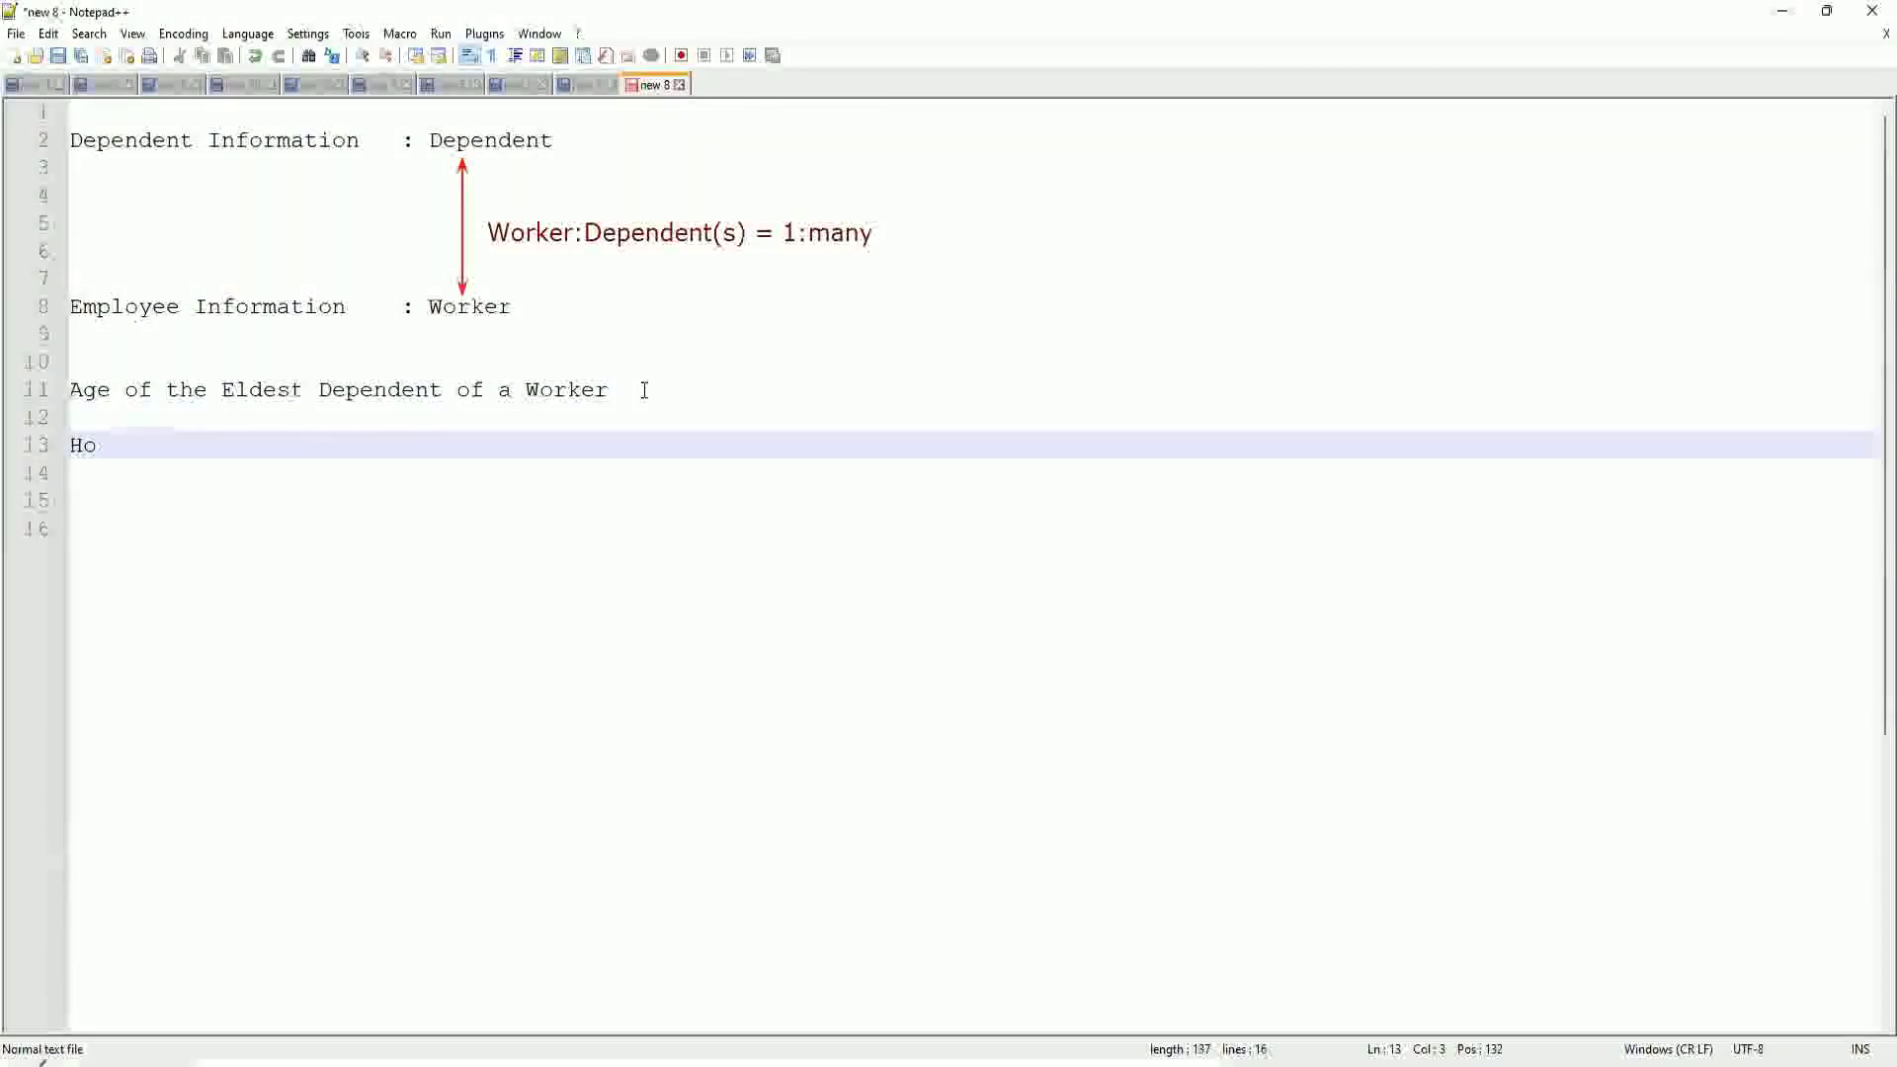
text(w to find )
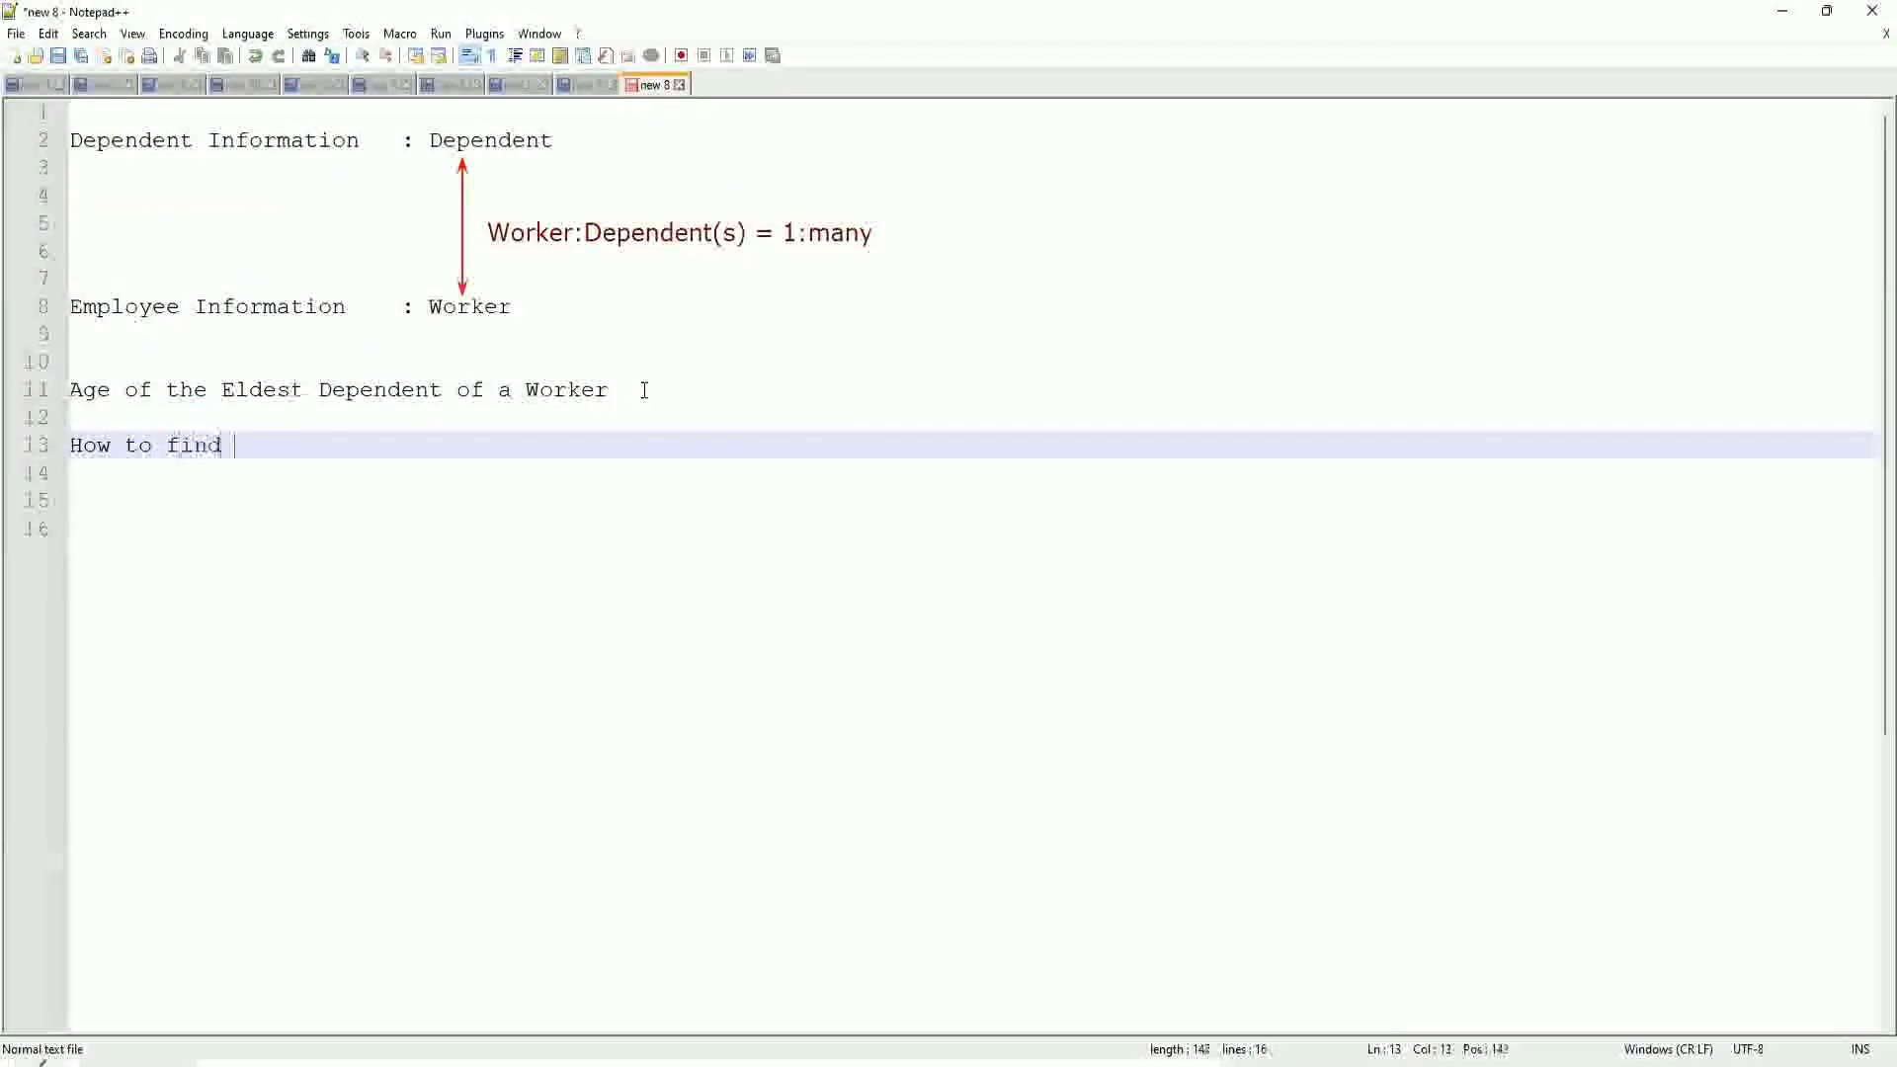
text(the Elde)
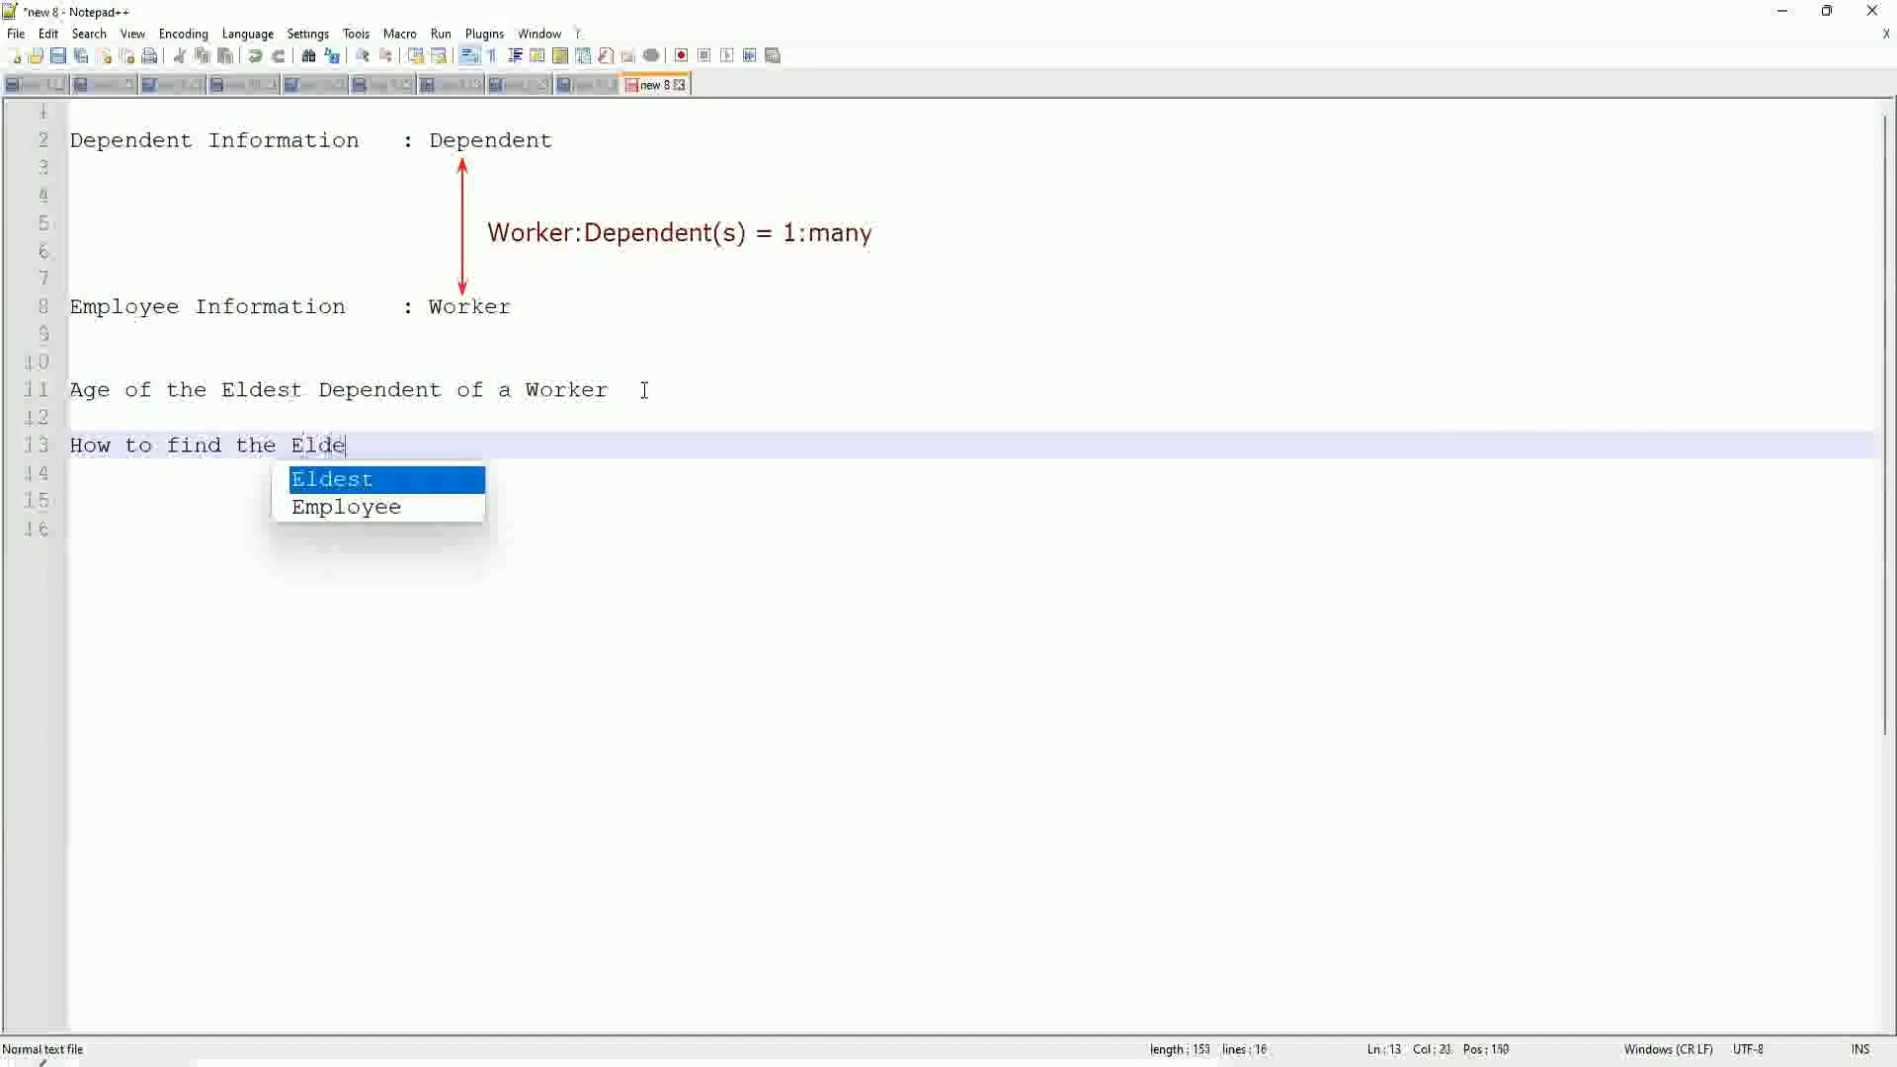
text(st Dependent ??)
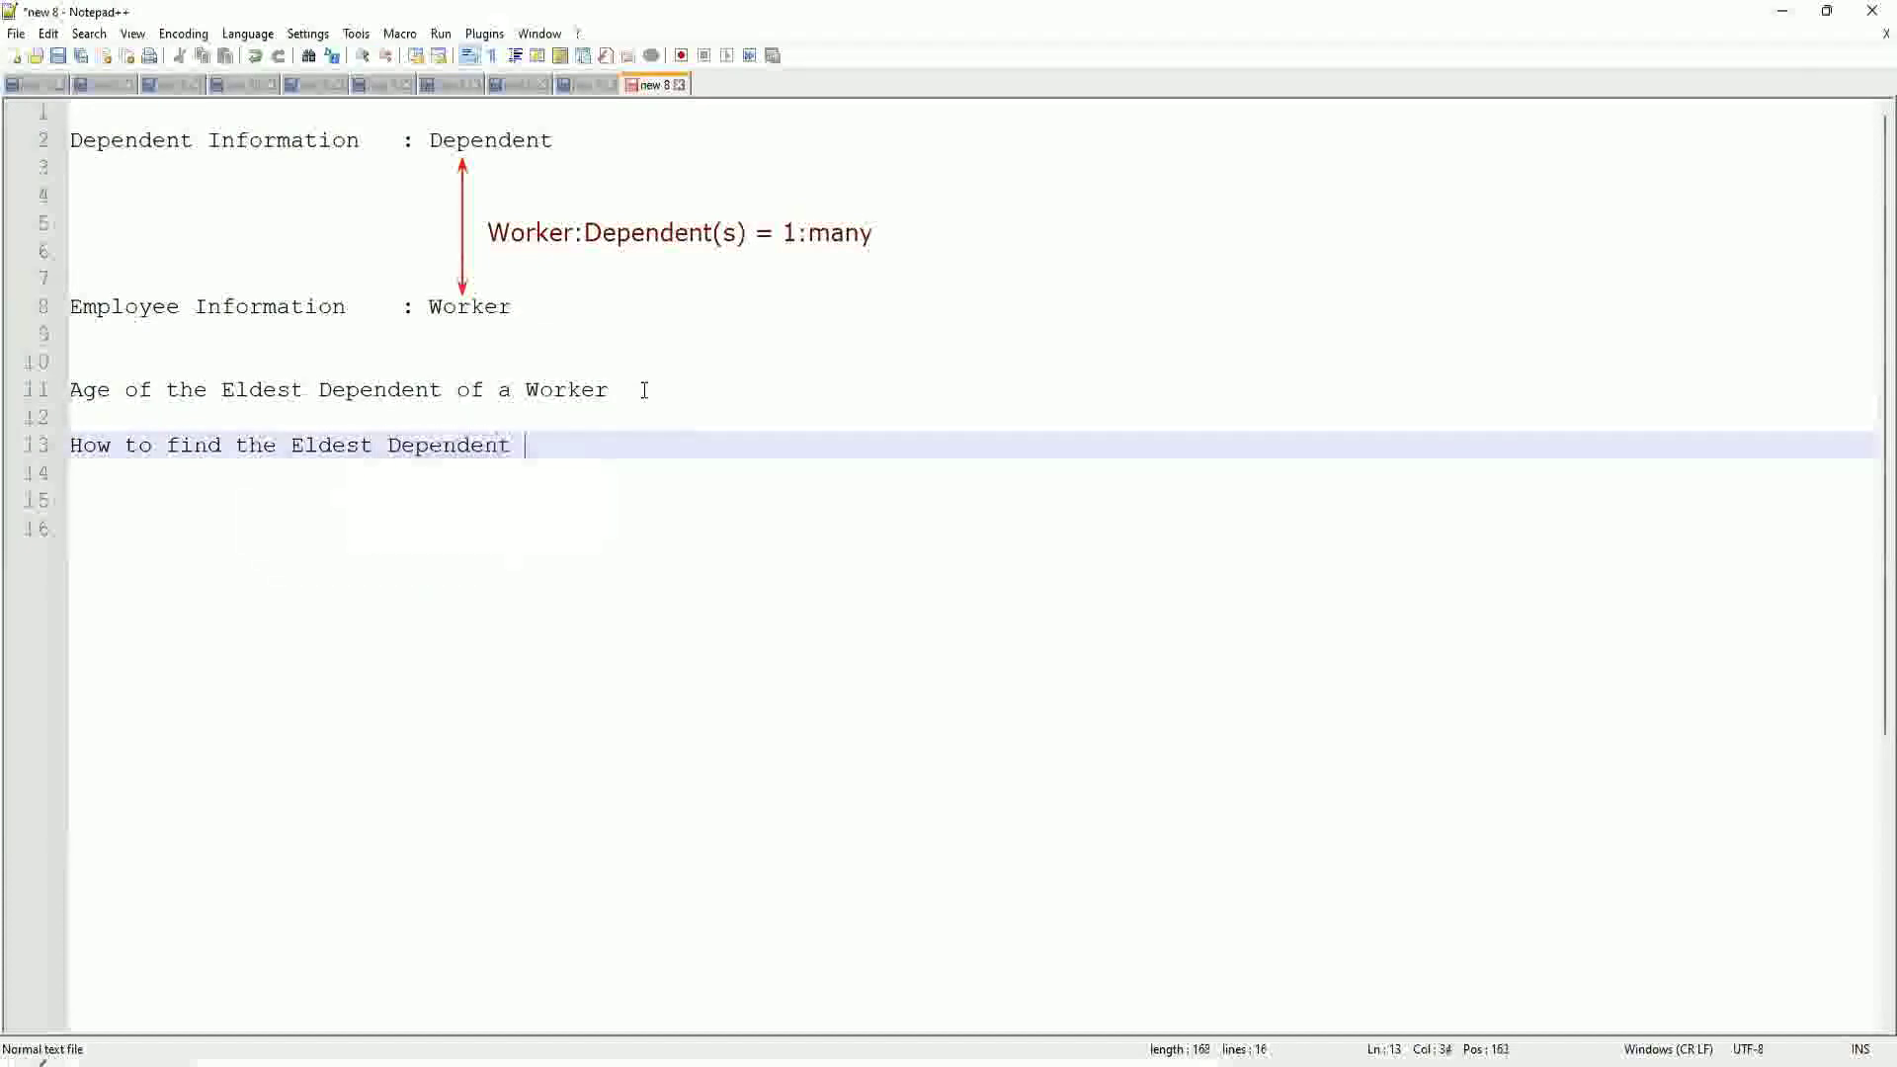
Step: Add 'Basis of the Age of the Dependent' two lines below the question
key(Return)
key(Return)
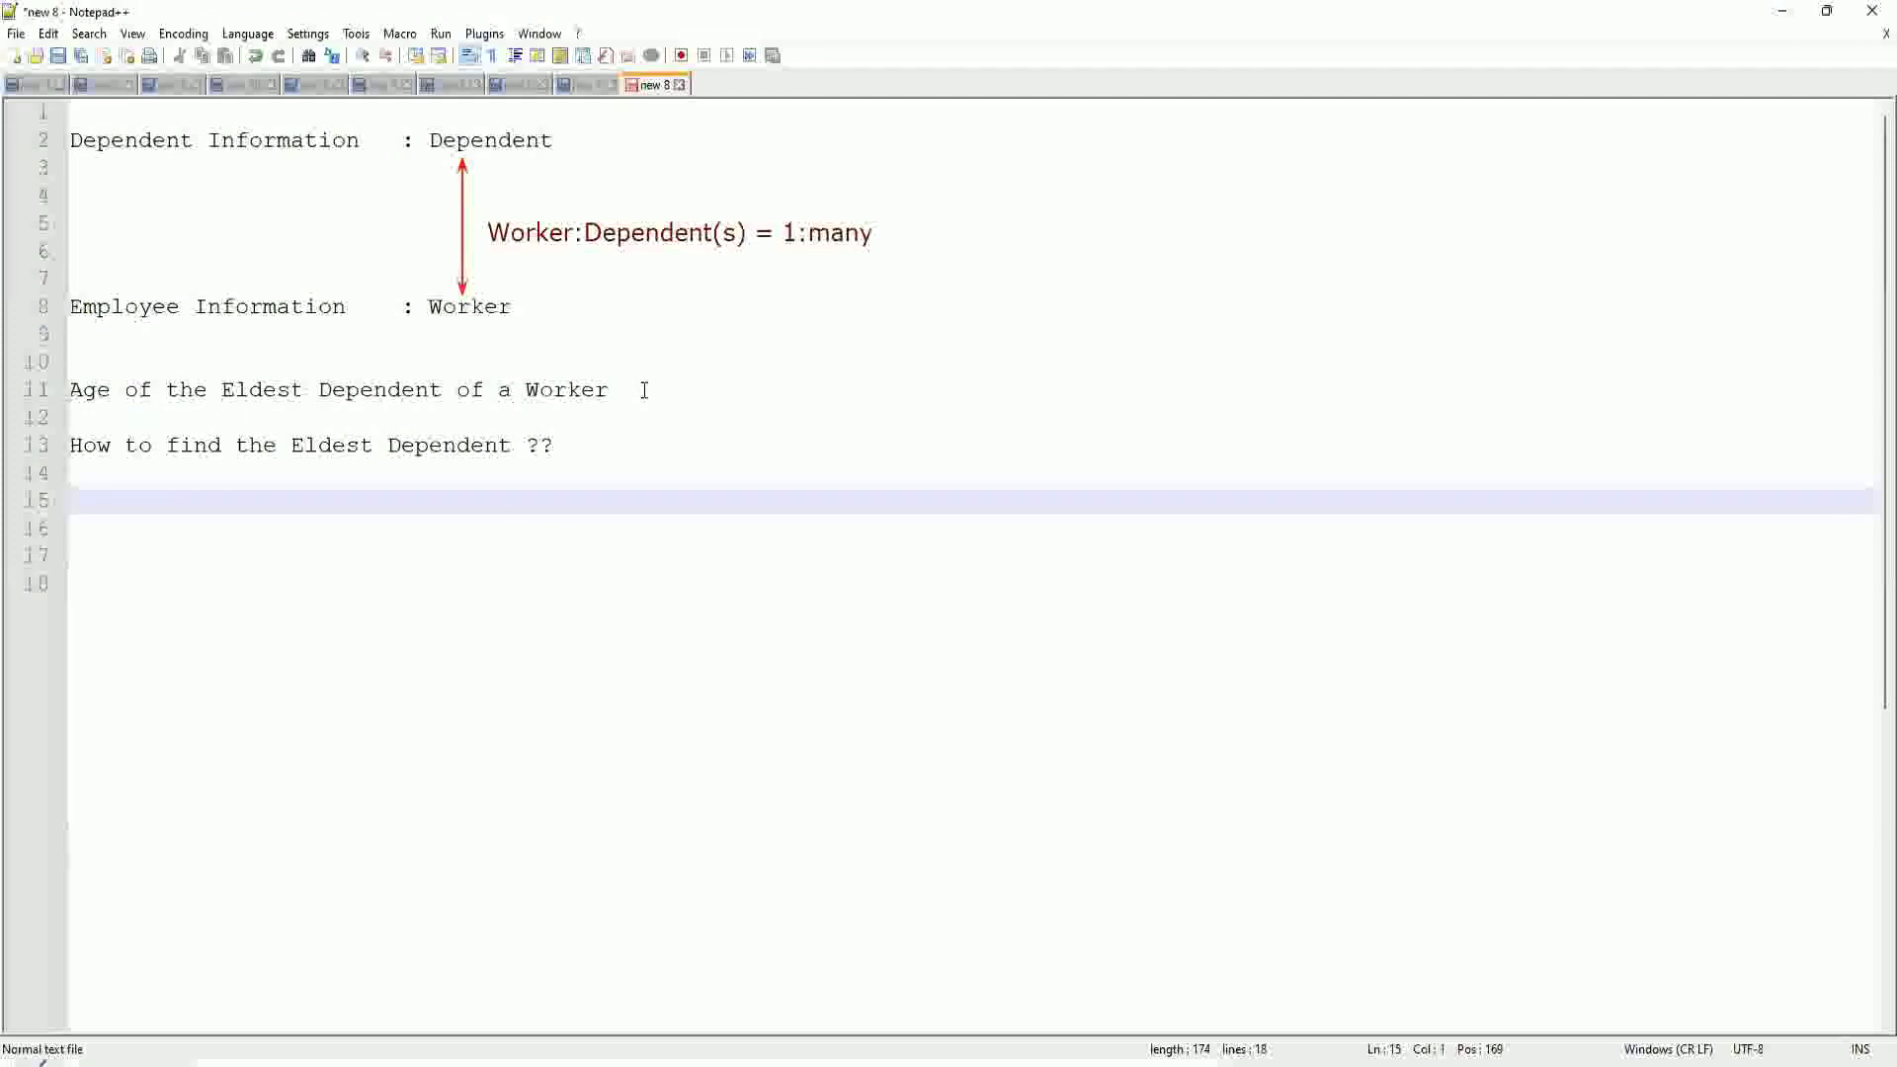
text(Basis)
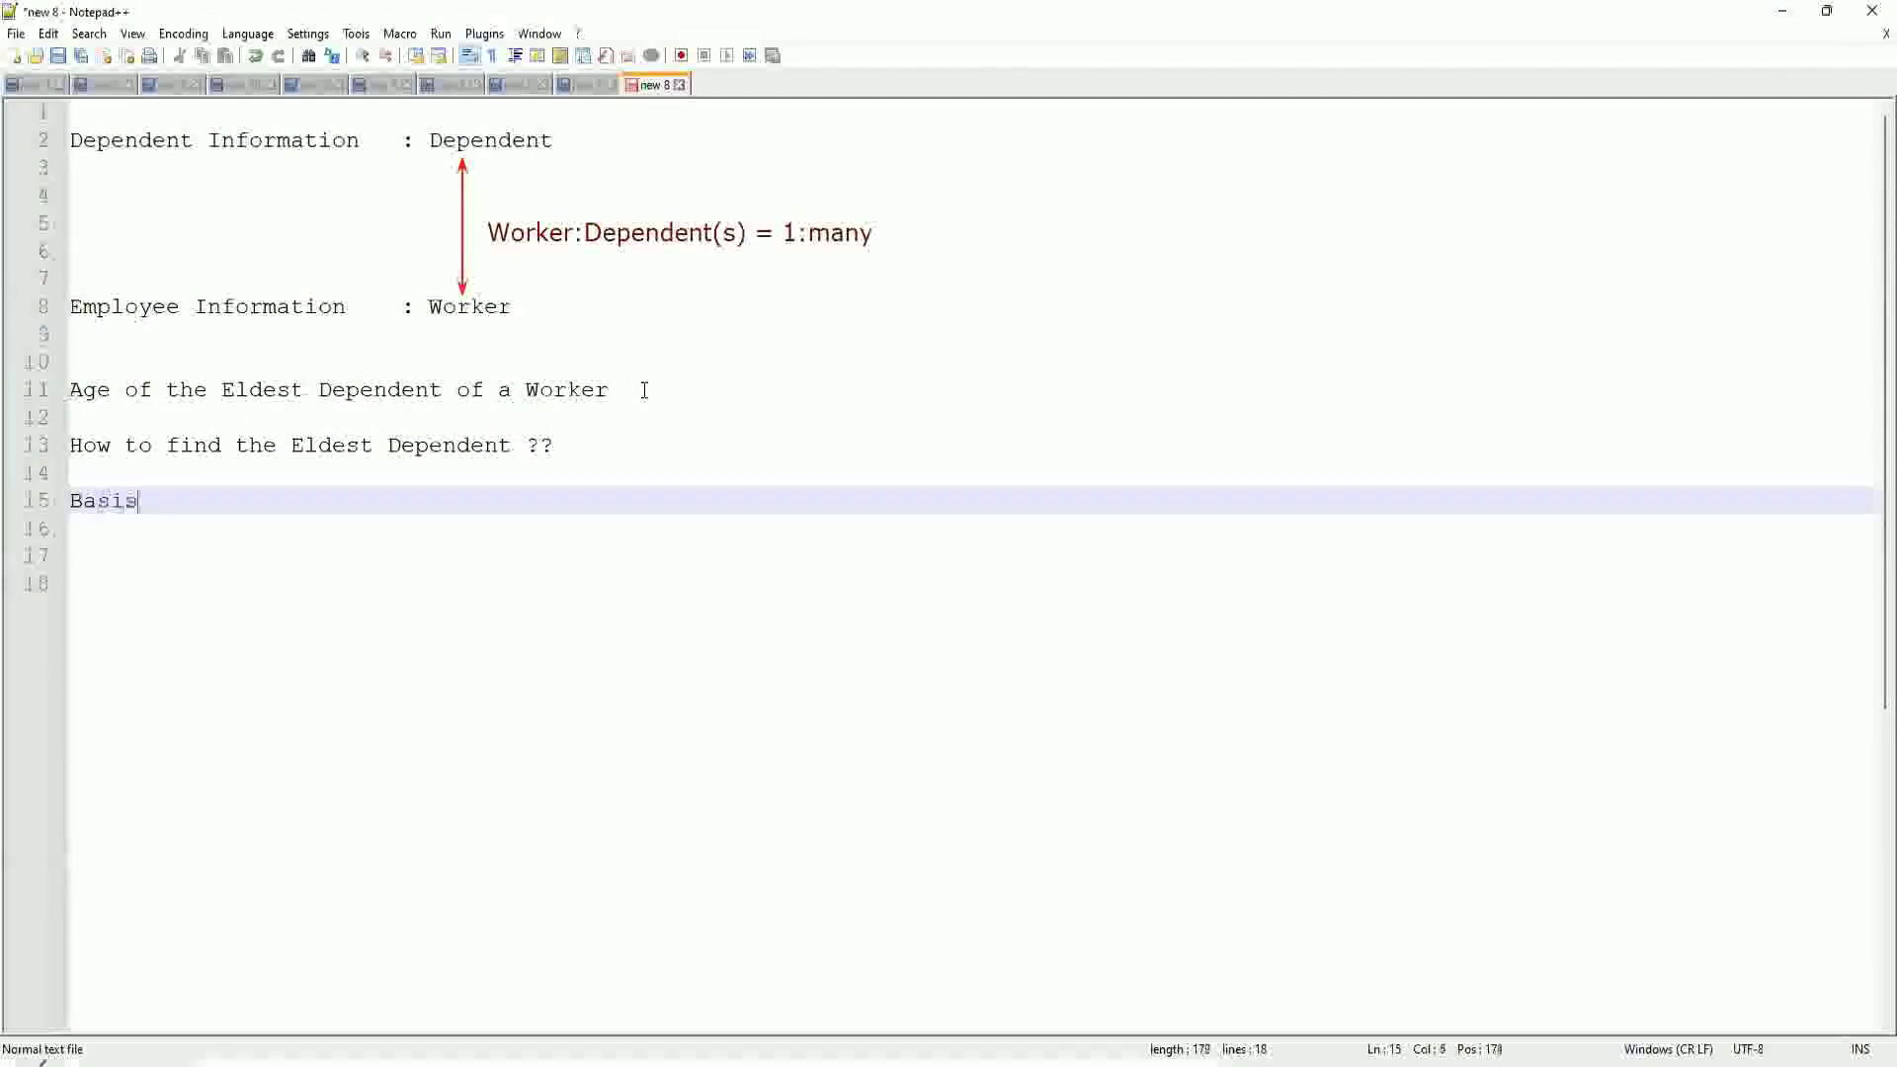
text( of the Age of the Dependent)
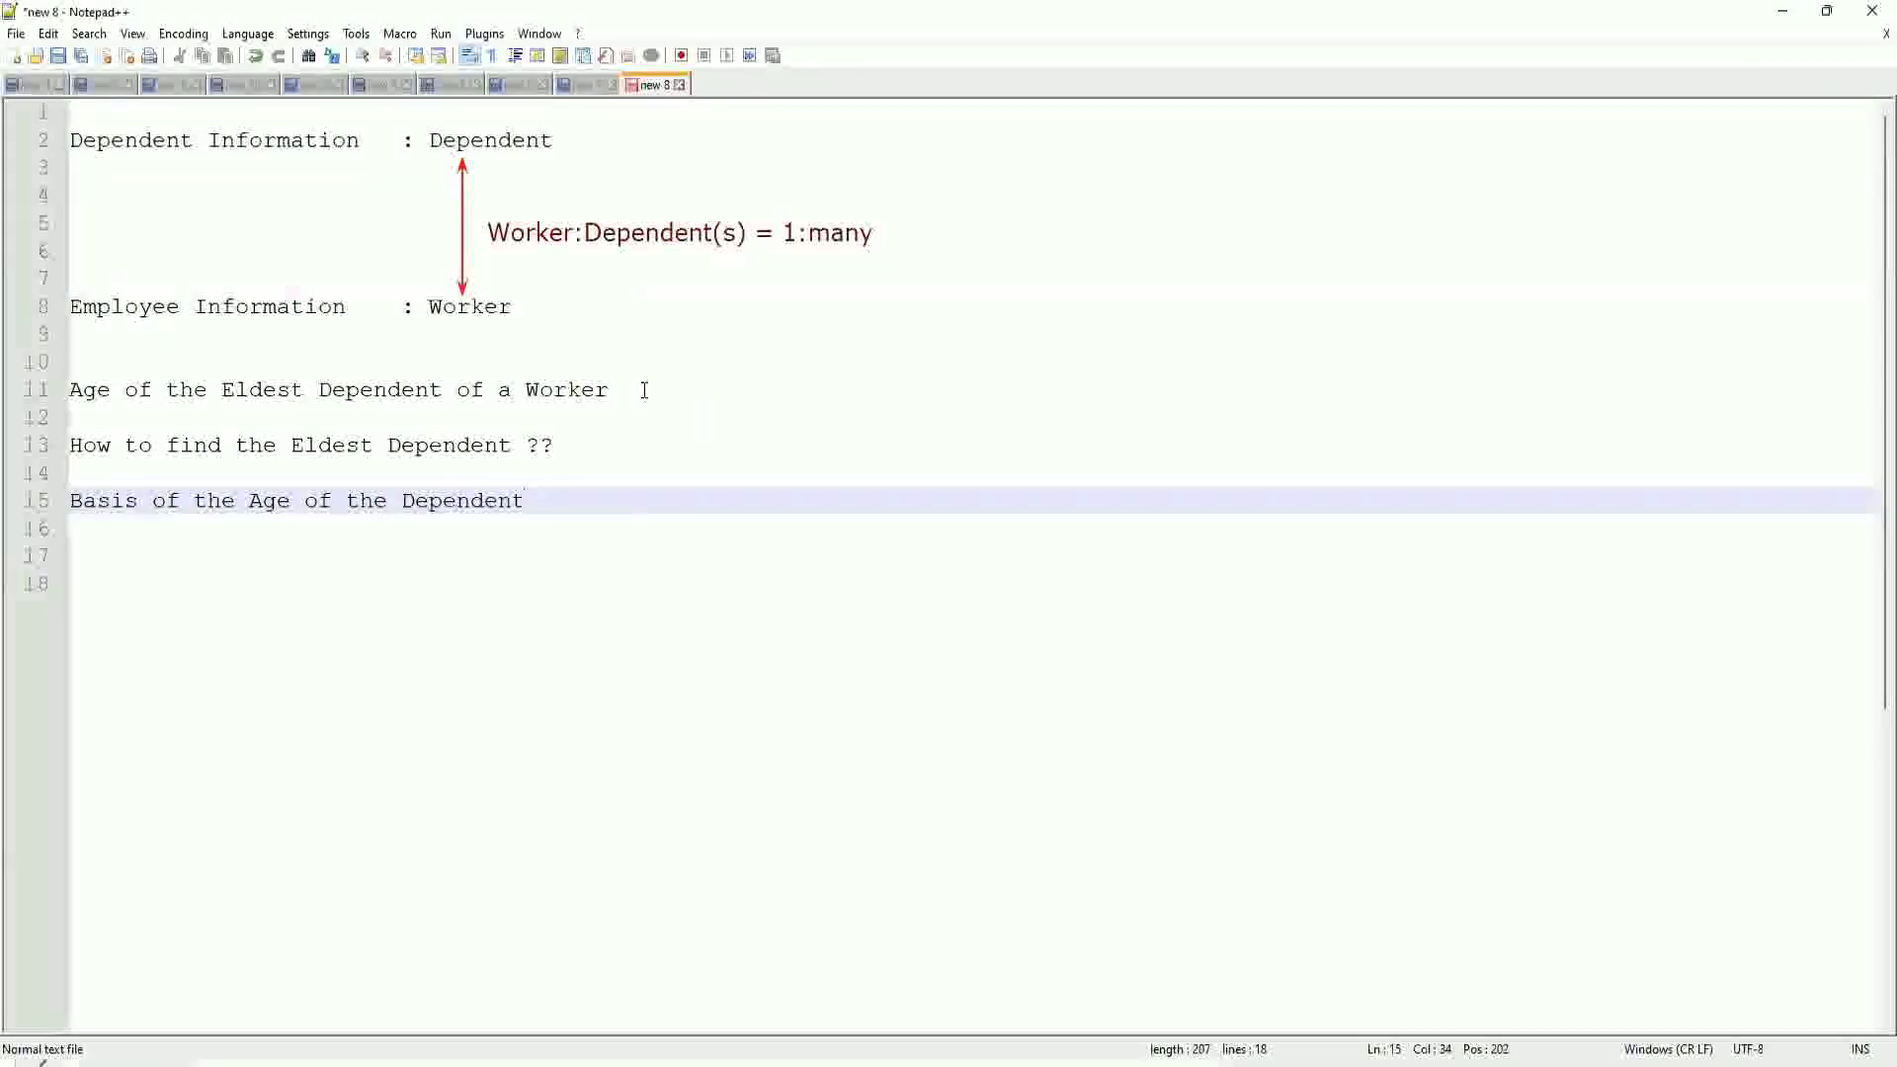
key(Return)
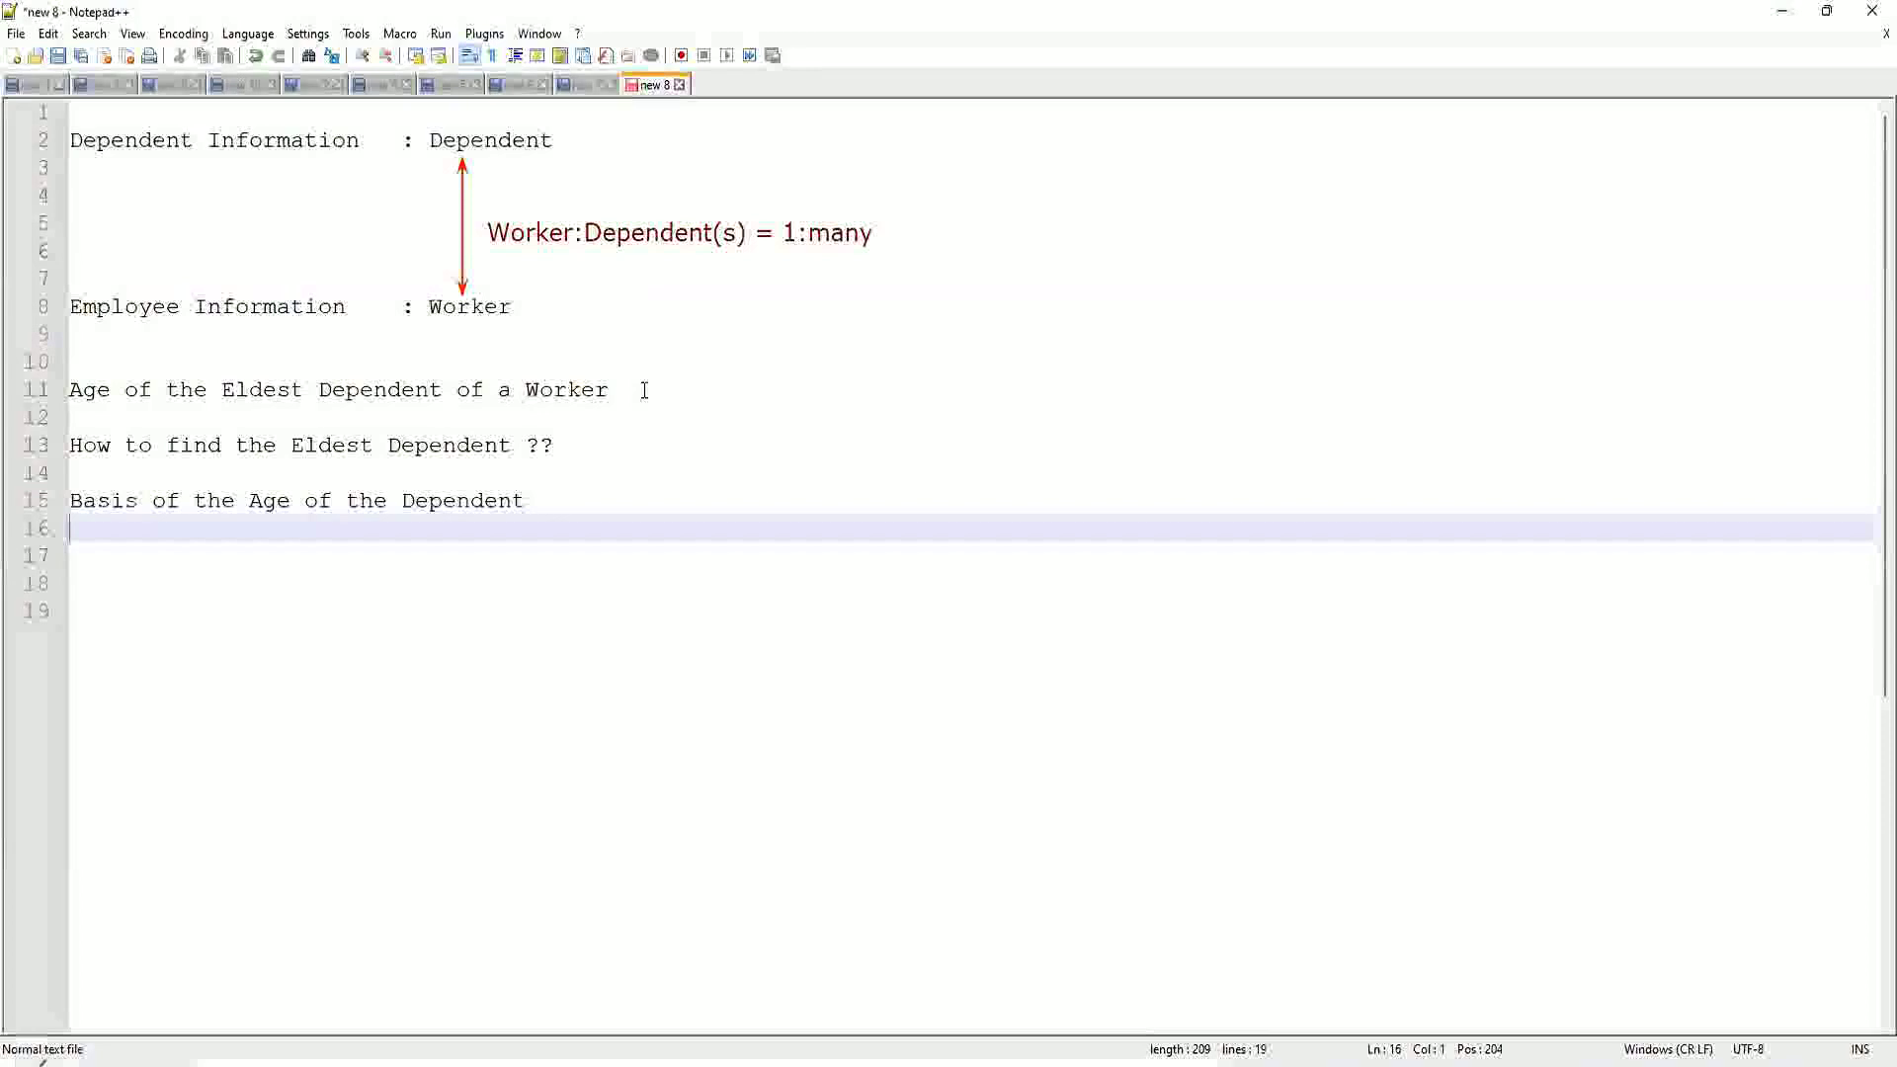
Step: Enter the ages '15, 10, 42' on line 16, correcting the first-typed '10, 15'
text(10)
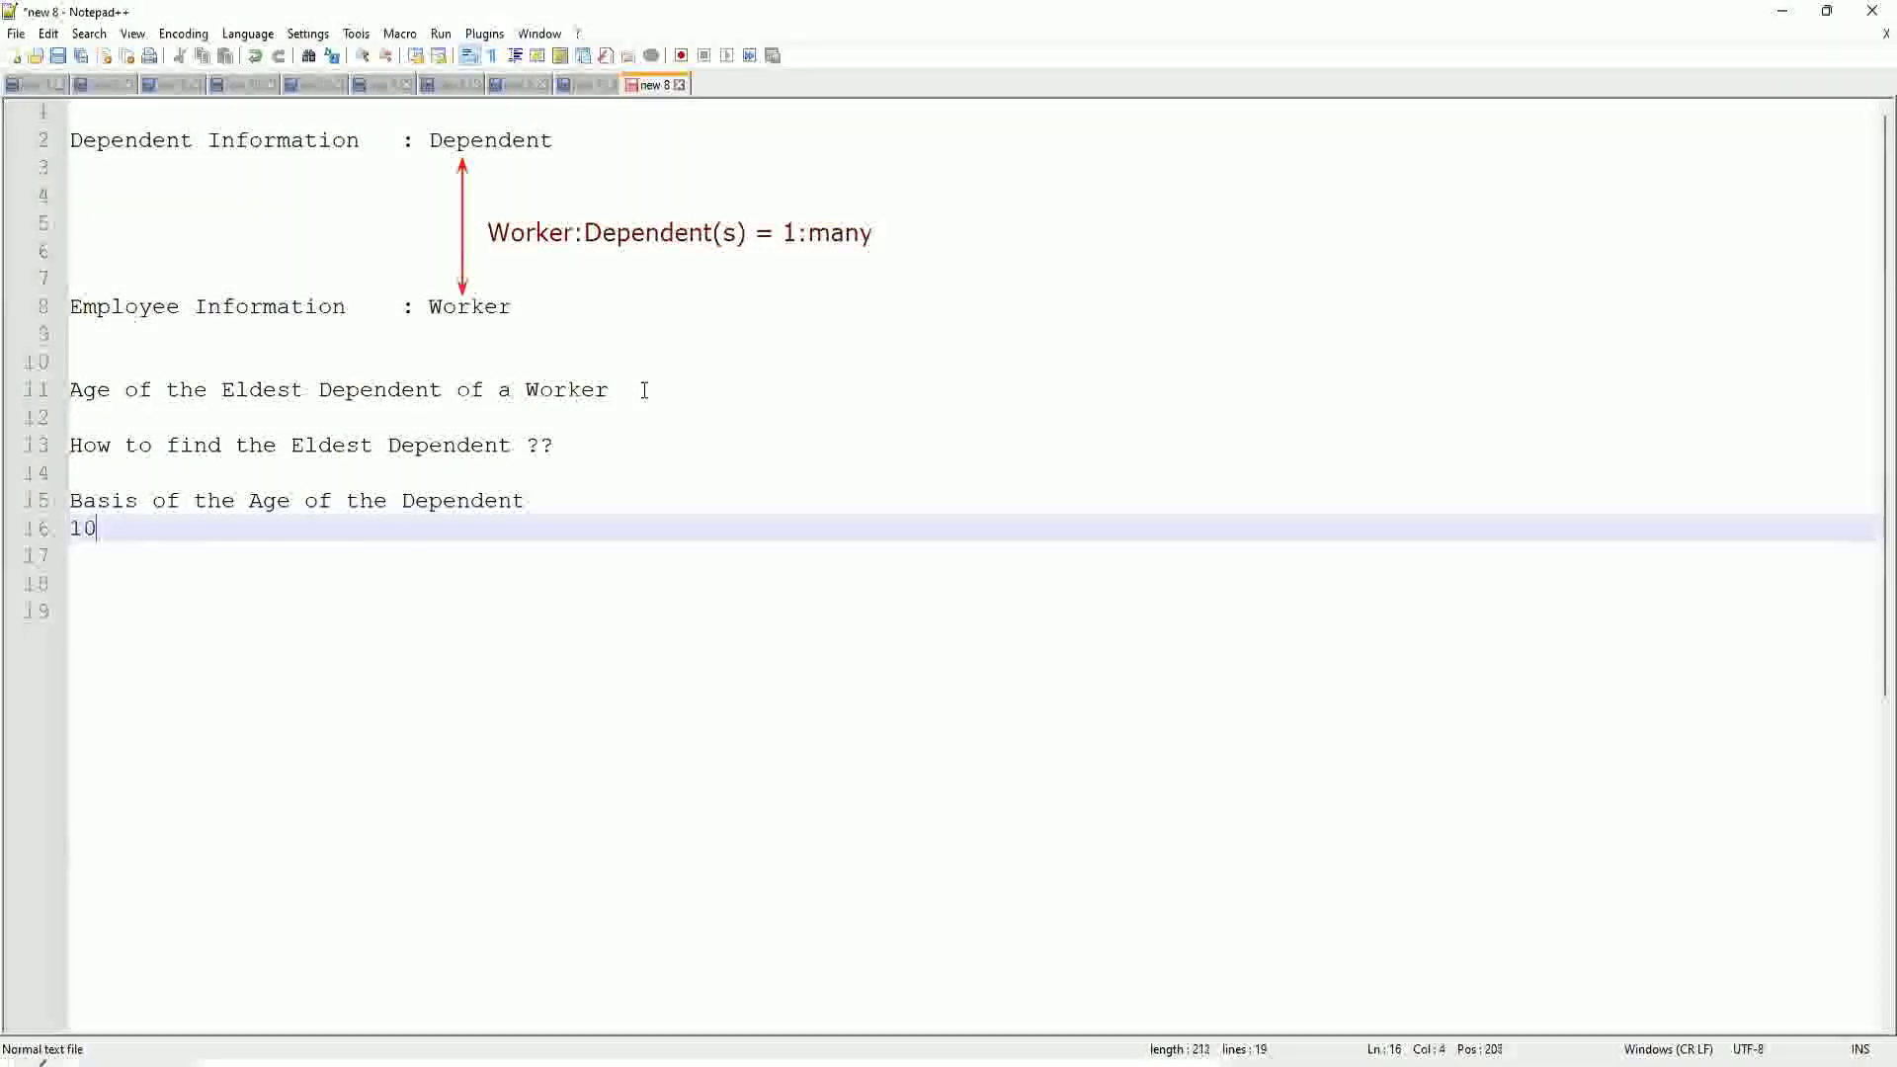
text(, 15, 42)
key(Home)
key(Right)
key(shift+Right)
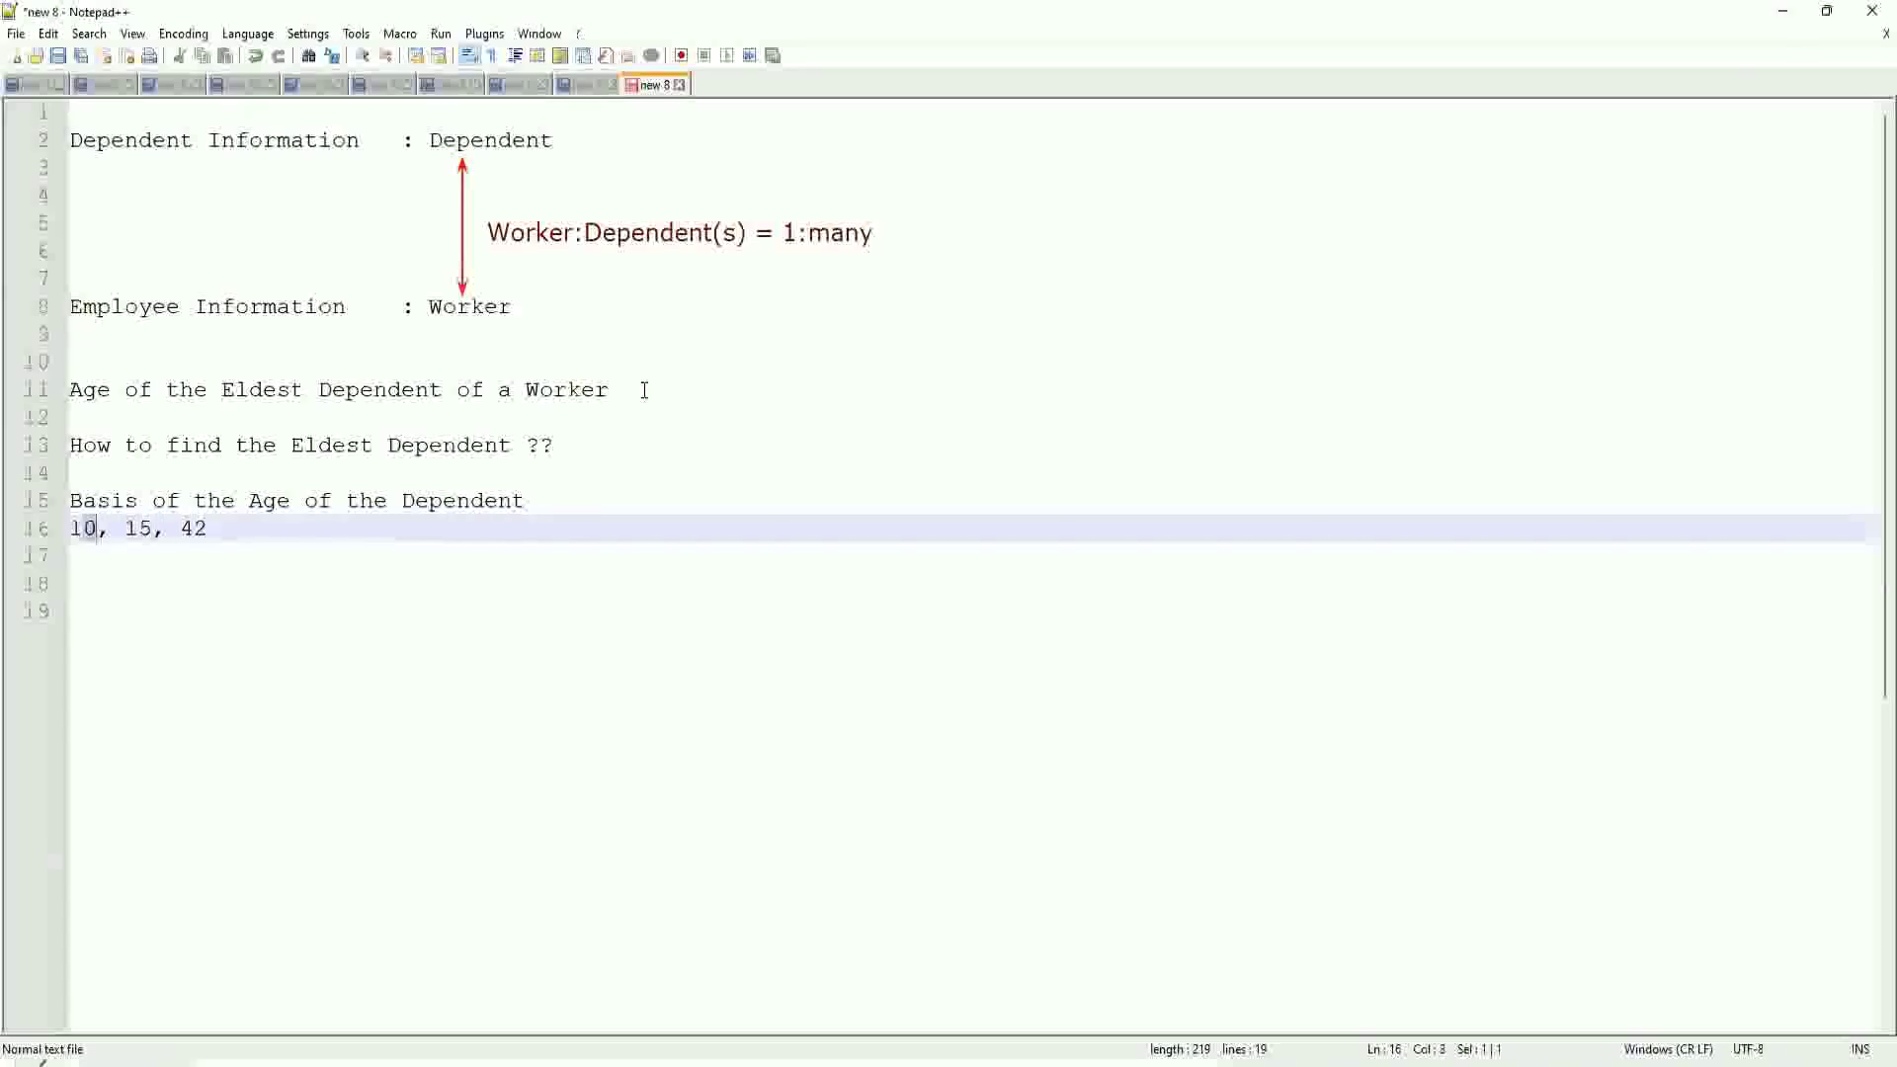
text(5)
key(Right)
key(Right)
key(Right)
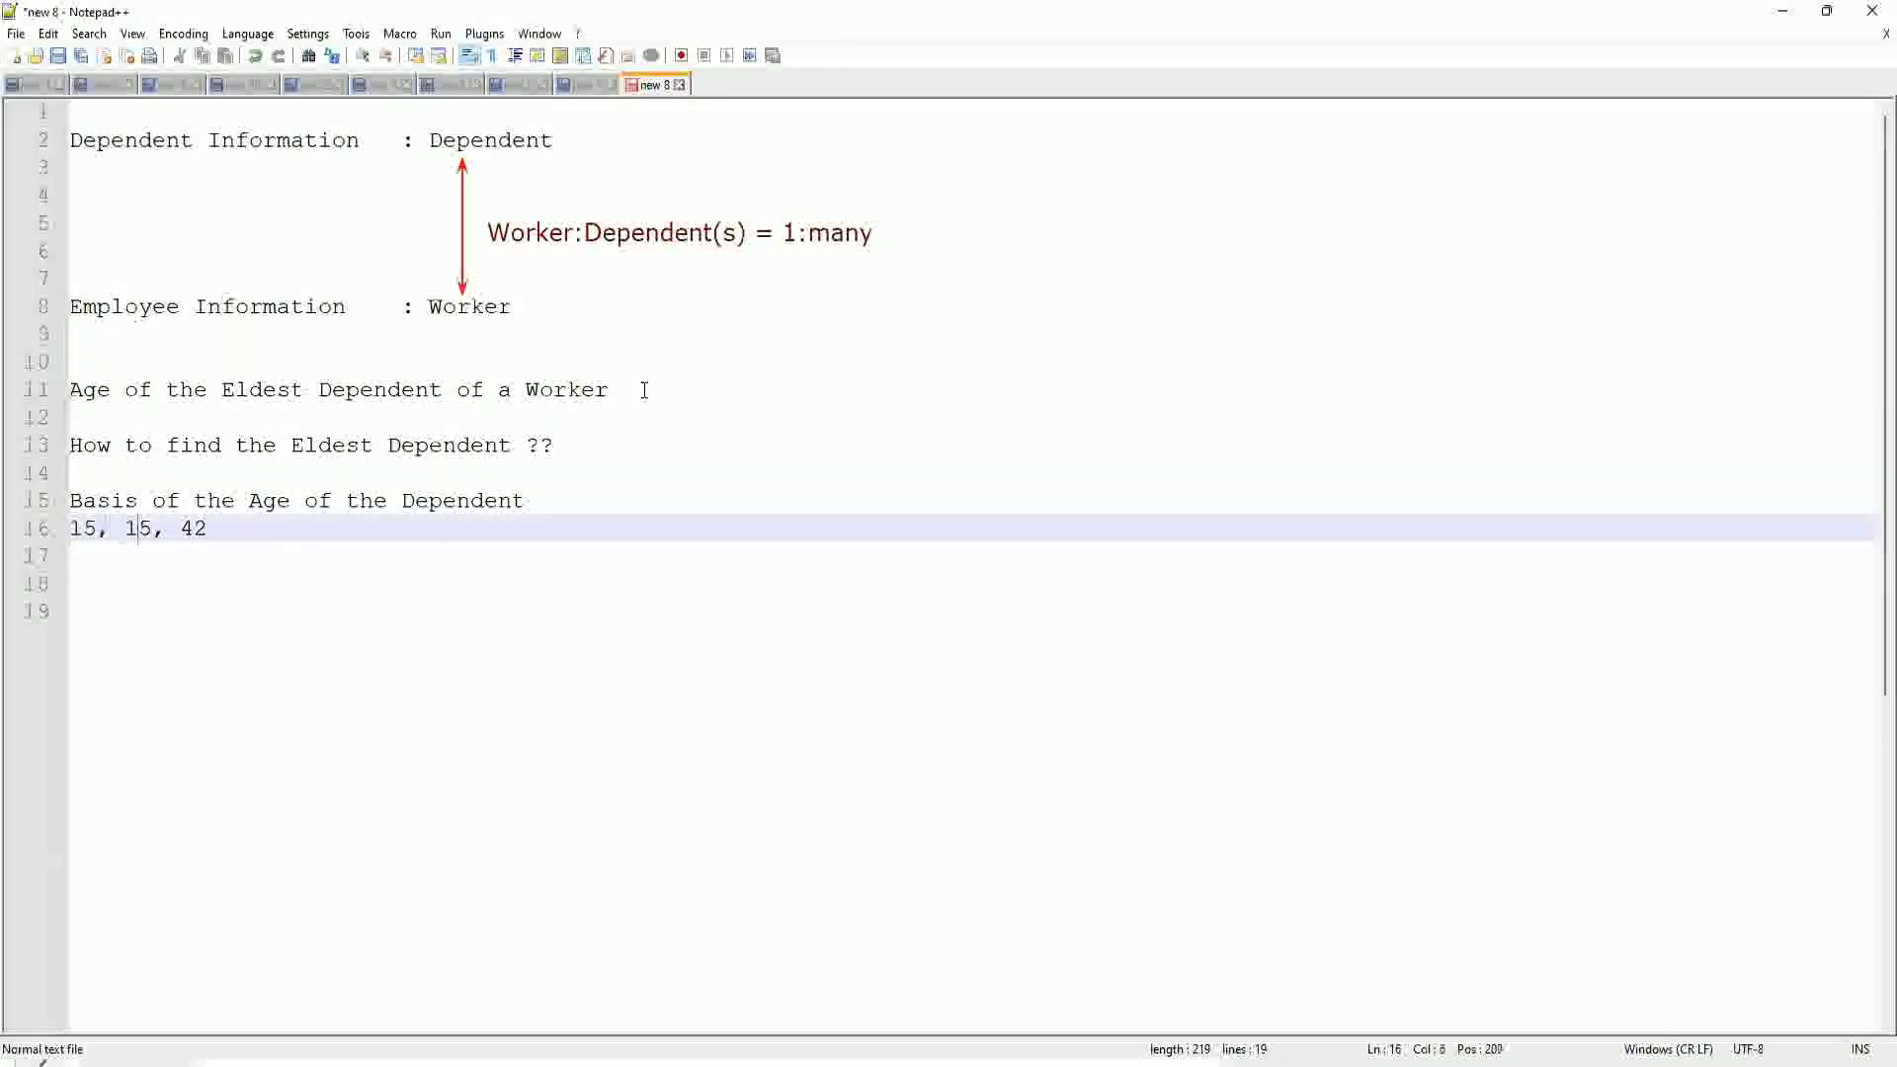
key(shift+Right)
text(0)
key(Right)
key(Right)
key(Right)
key(Right)
key(Return)
key(Return)
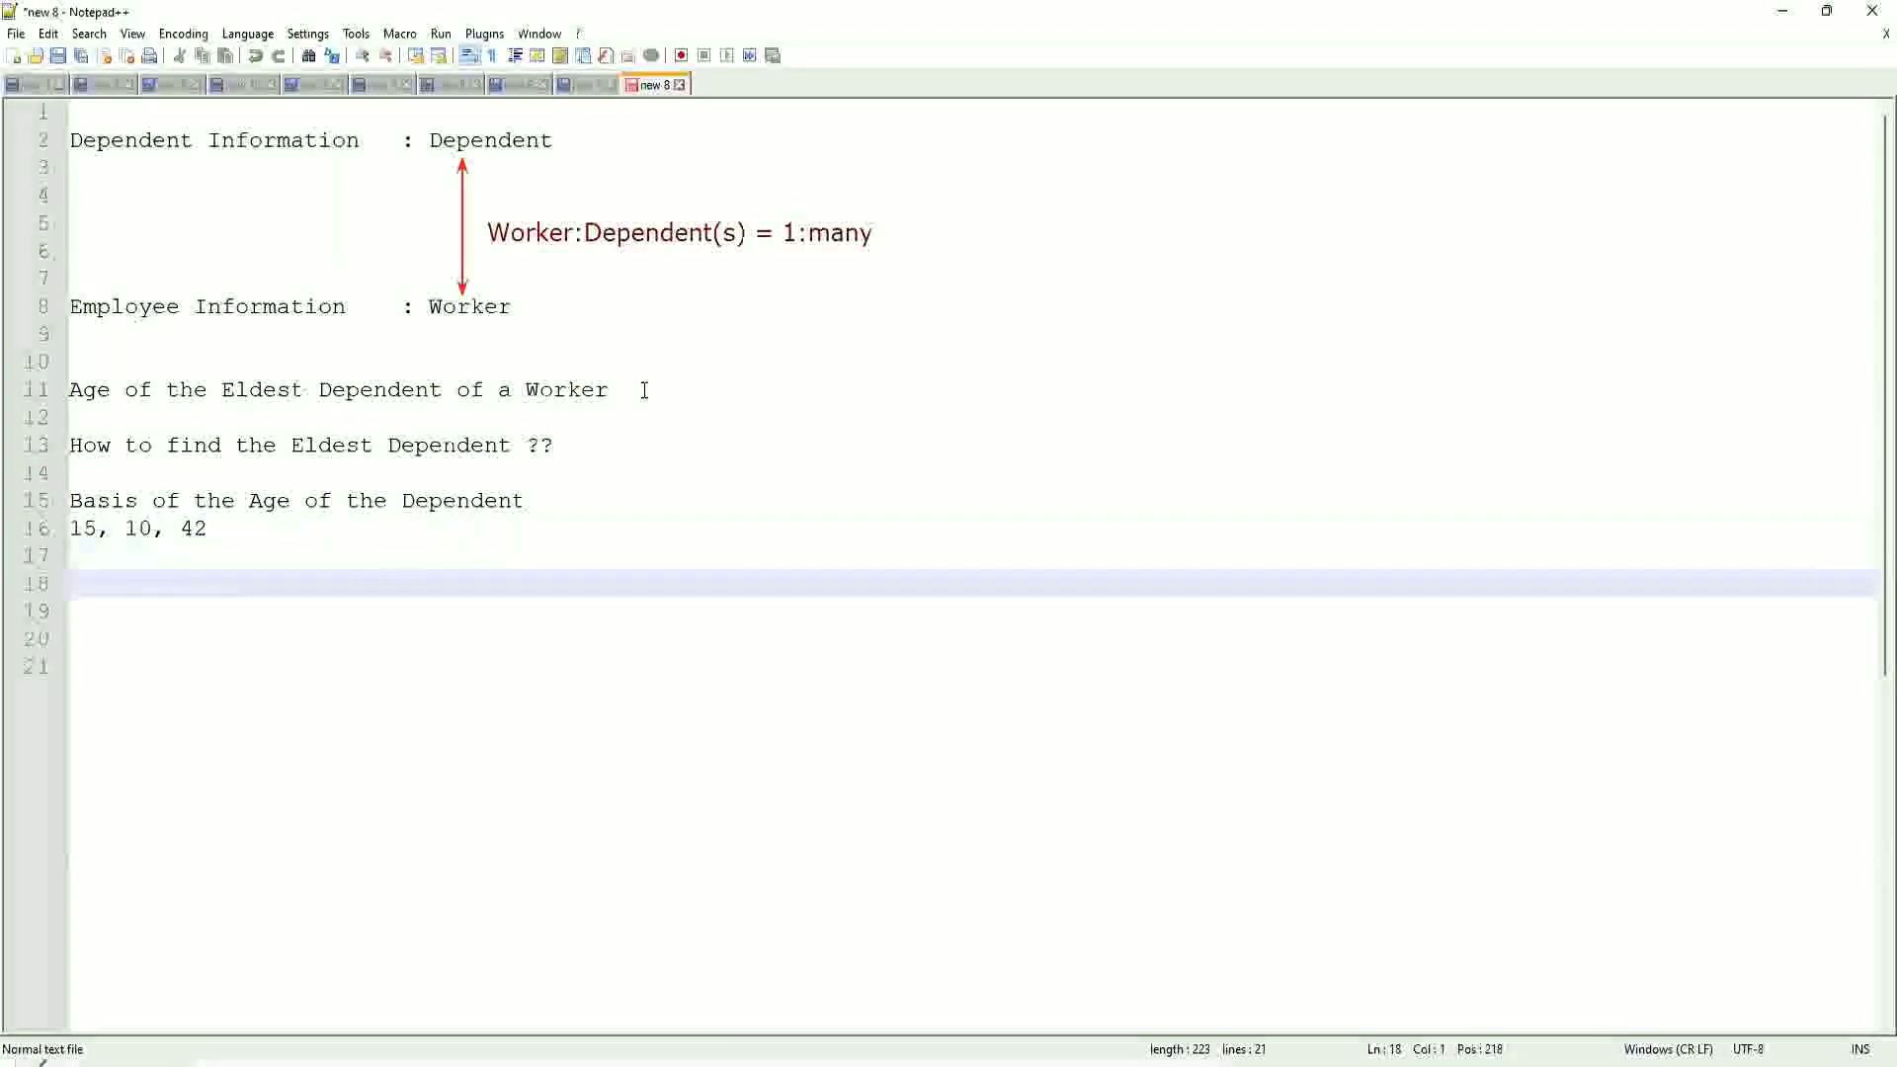
Step: Type 'Sort - Descending : 42, 15, 10' on line 18
text(Sor)
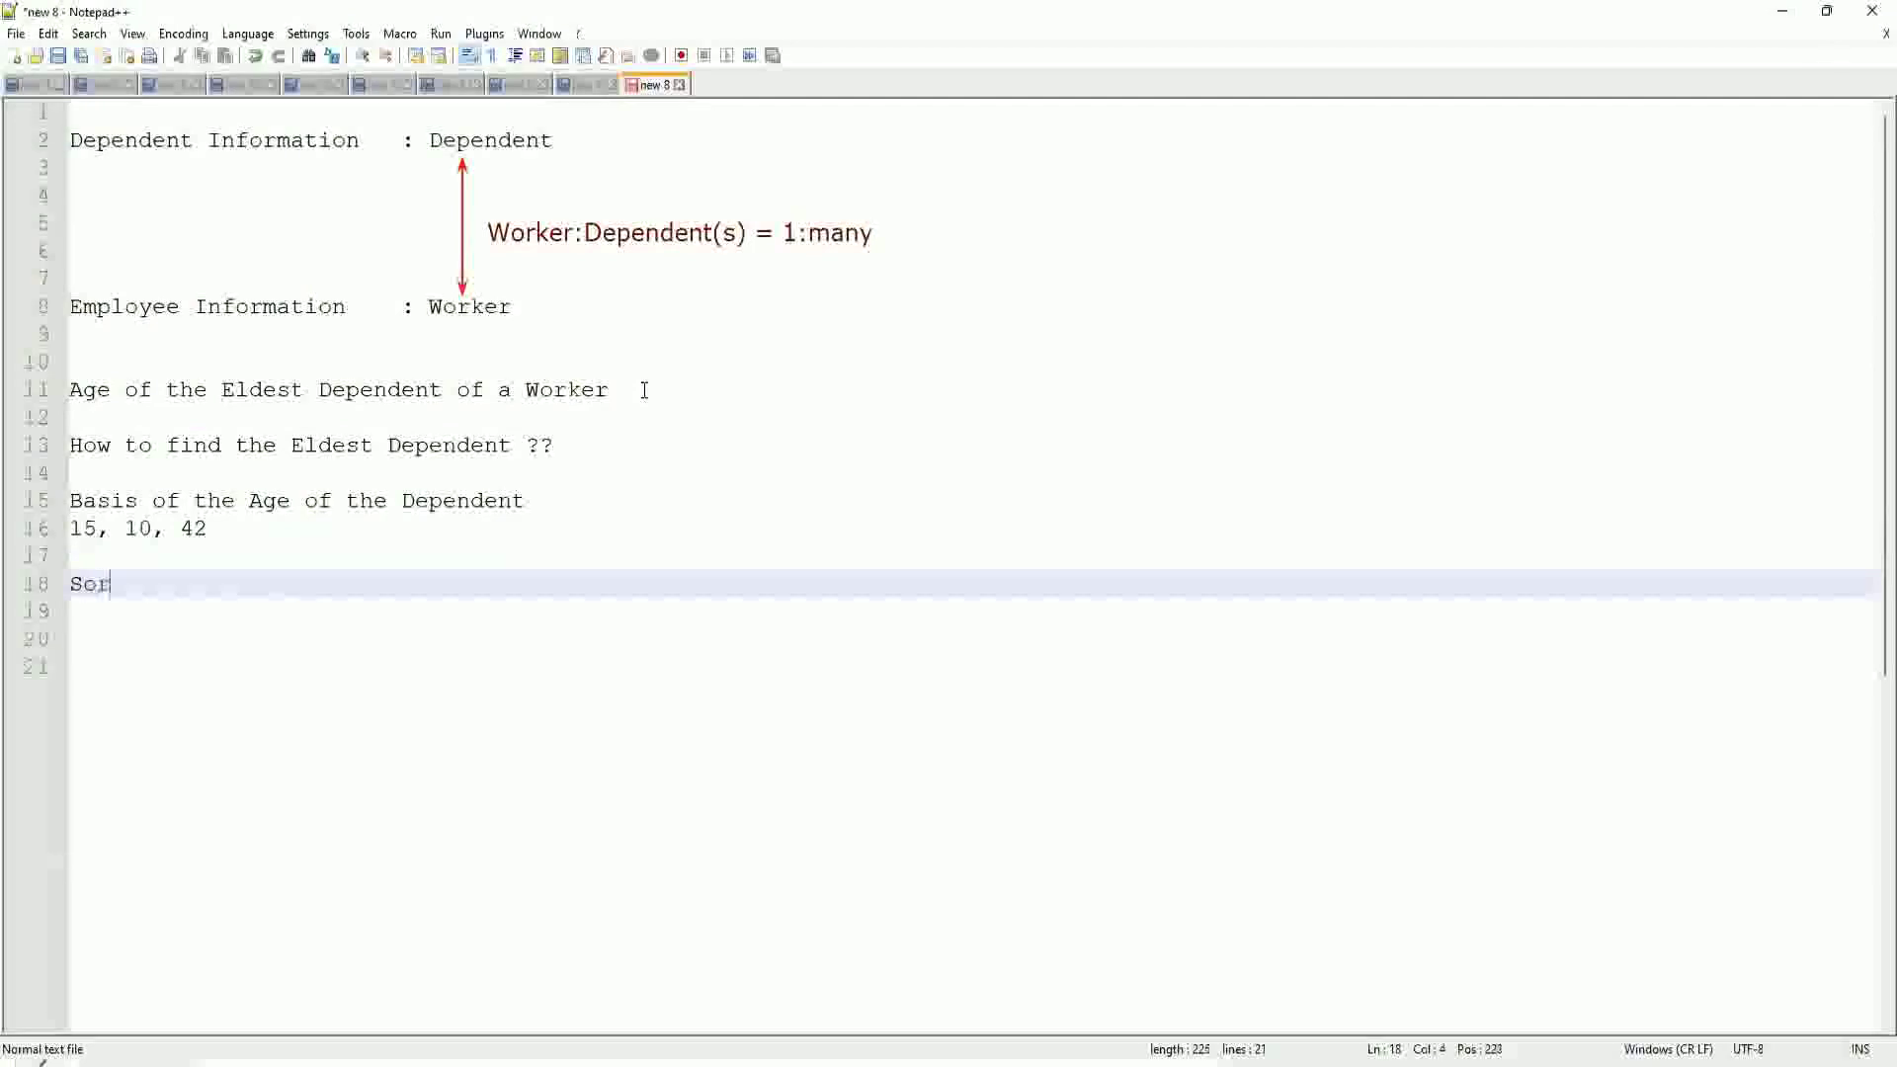
text(t - Desending)
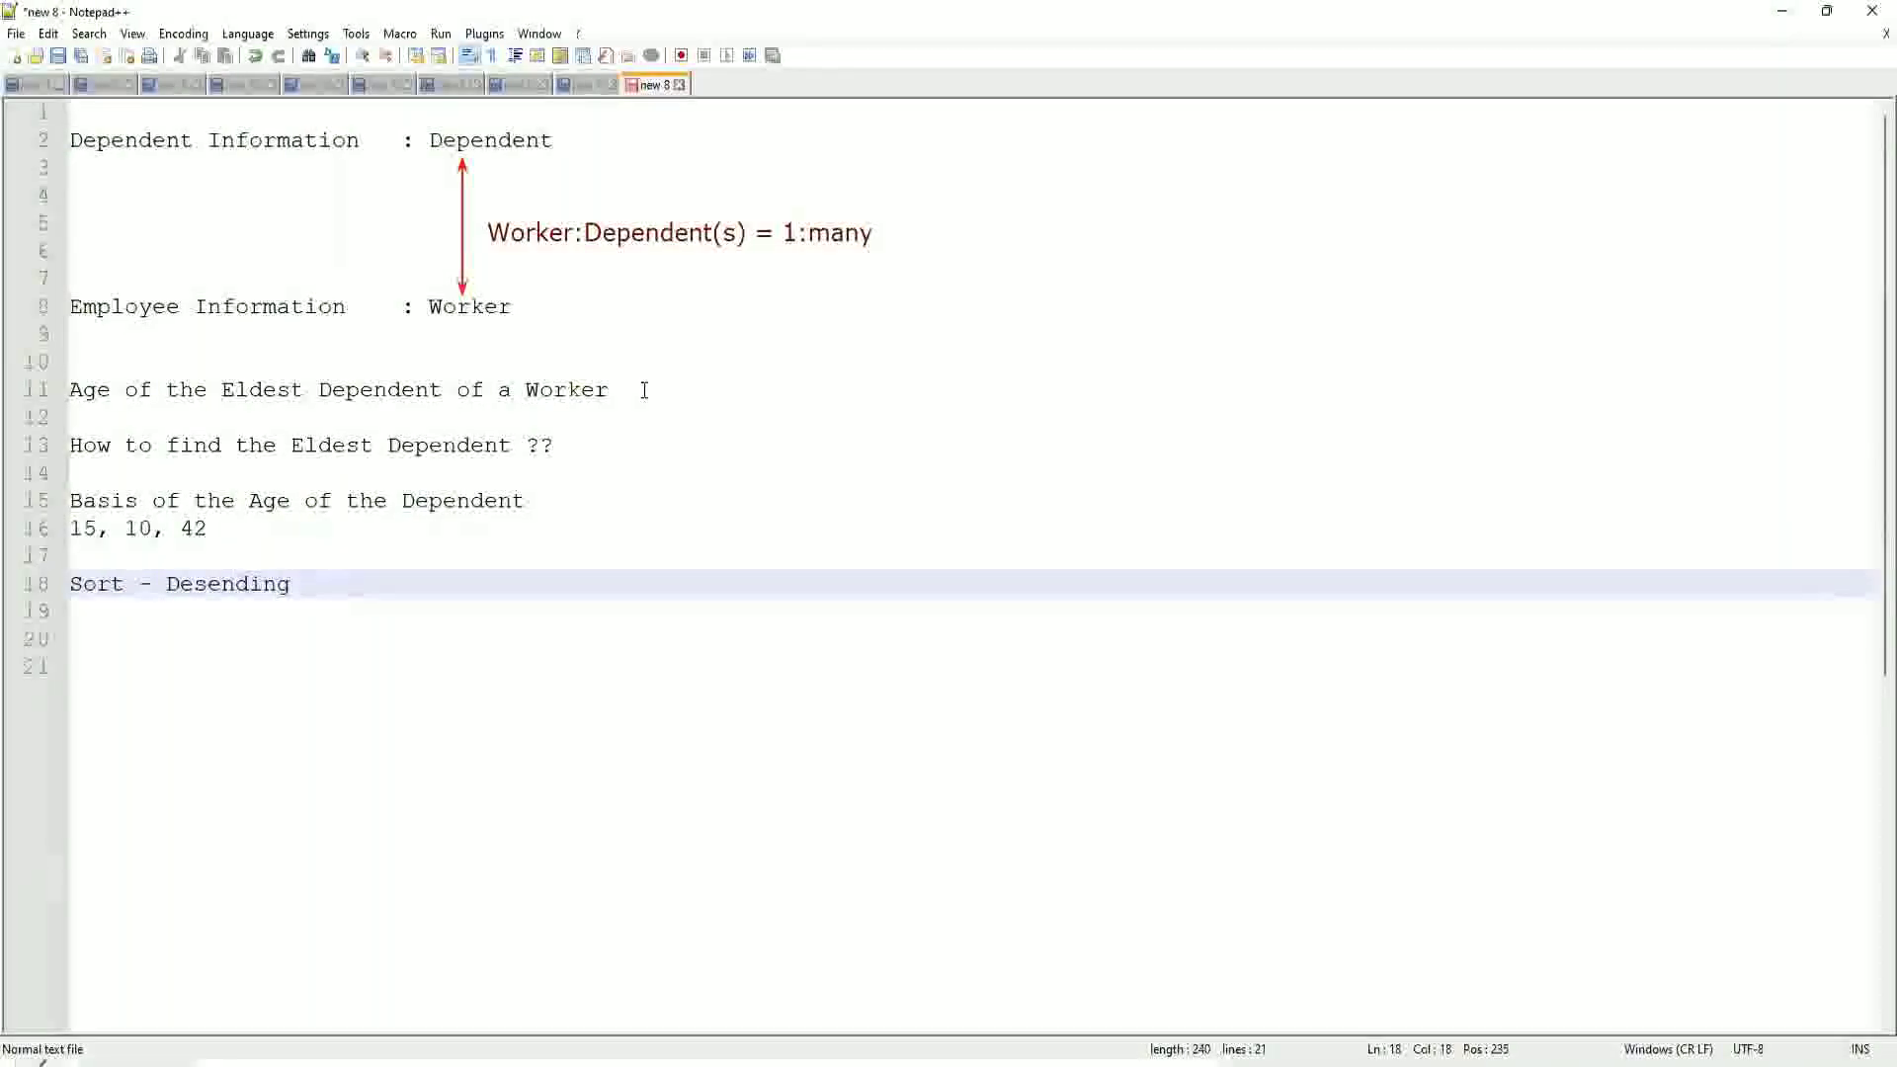
key(Left)
key(Left)
key(Left)
key(Left)
key(Left)
key(Left)
key(Left)
text(c)
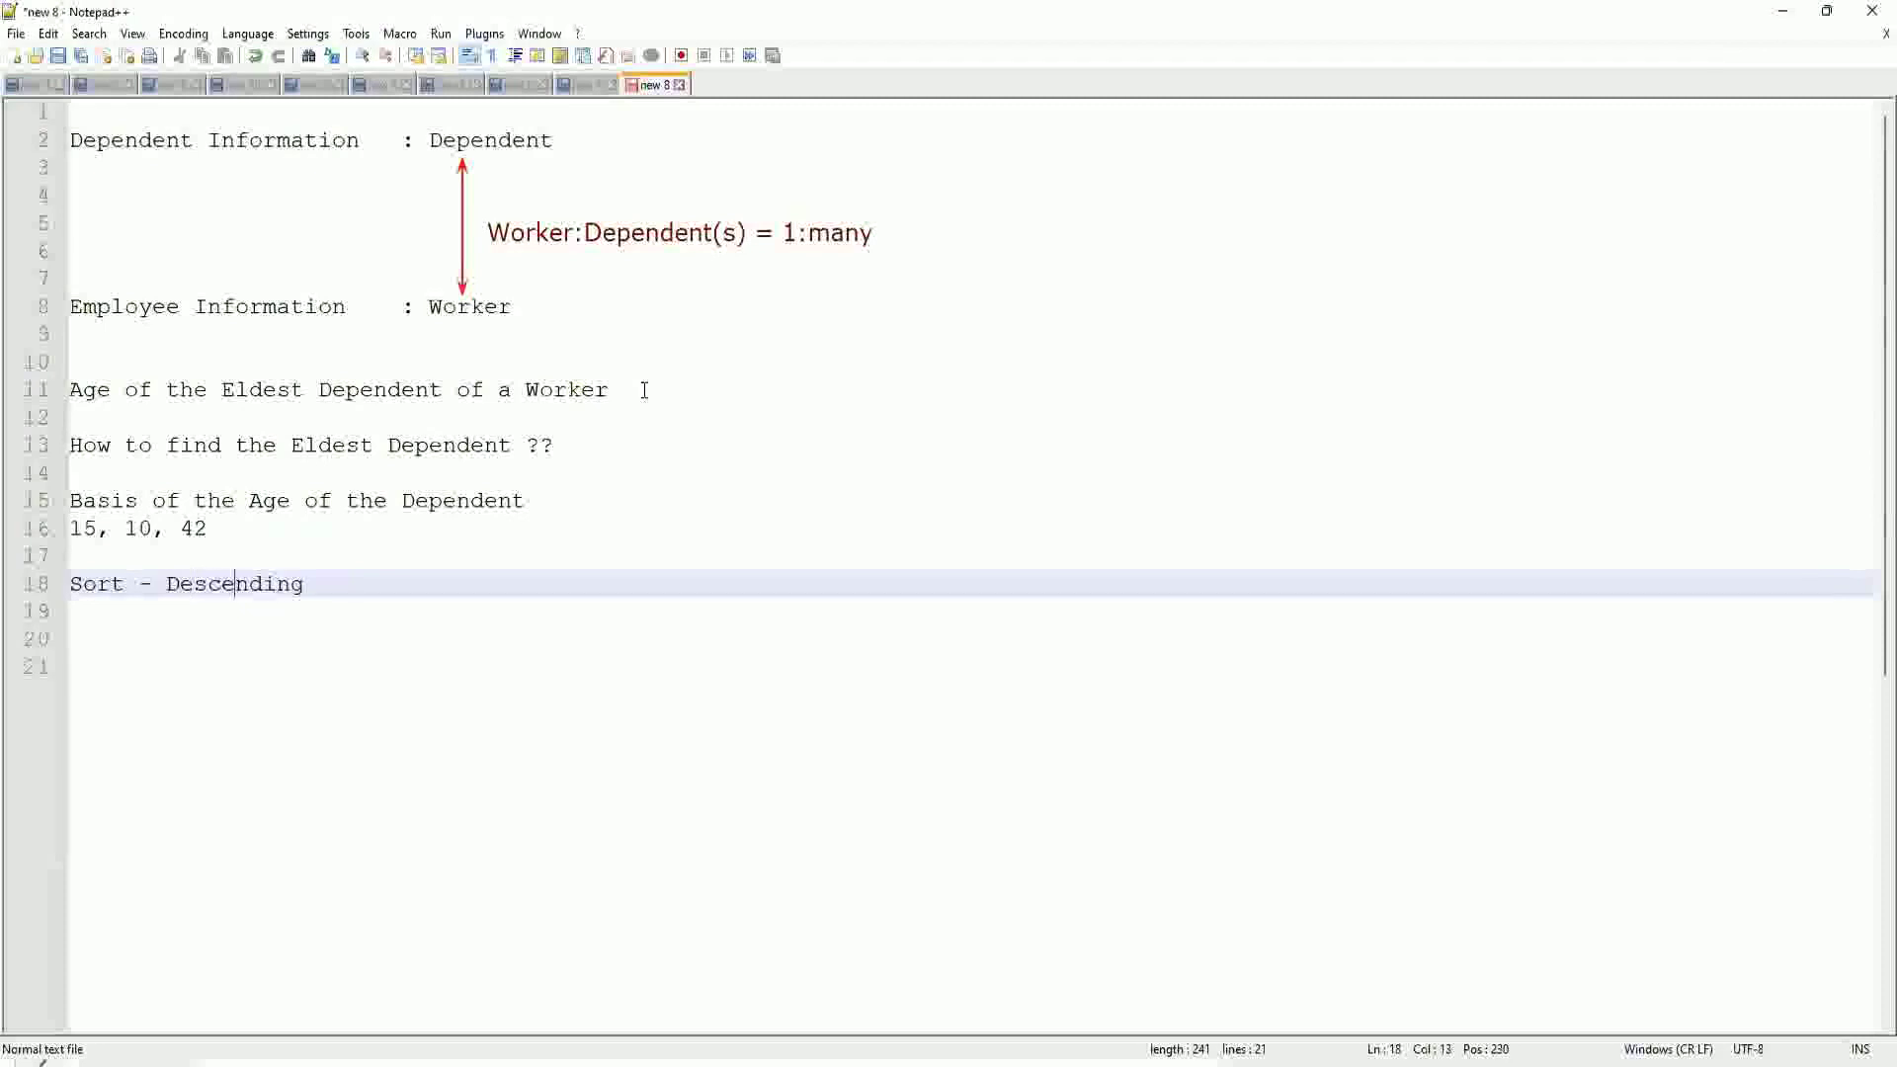
key(Right)
key(Right)
key(Right)
key(Right)
key(Right)
key(Right)
text(: )
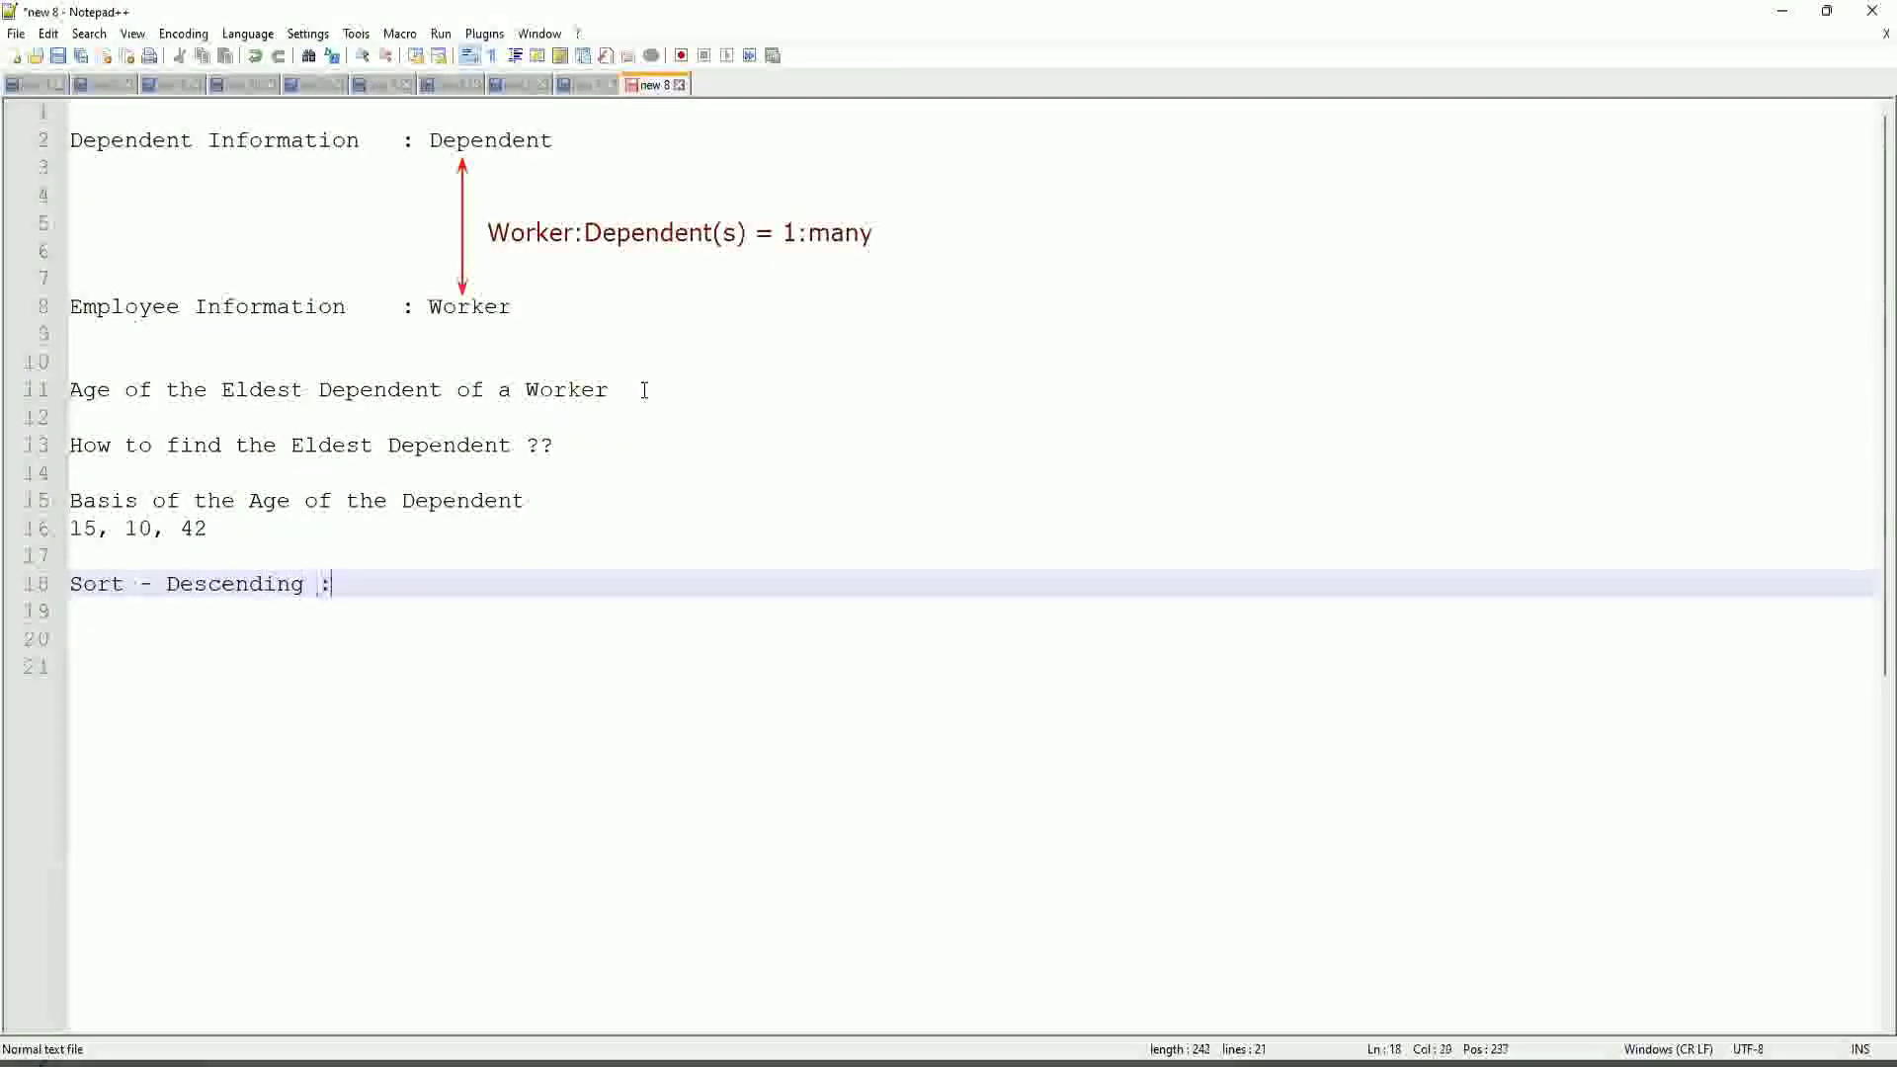
text(42, 15, 10)
Step: Highlight 42 in the sorted list as the eldest age
drag(347, 584, 384, 587)
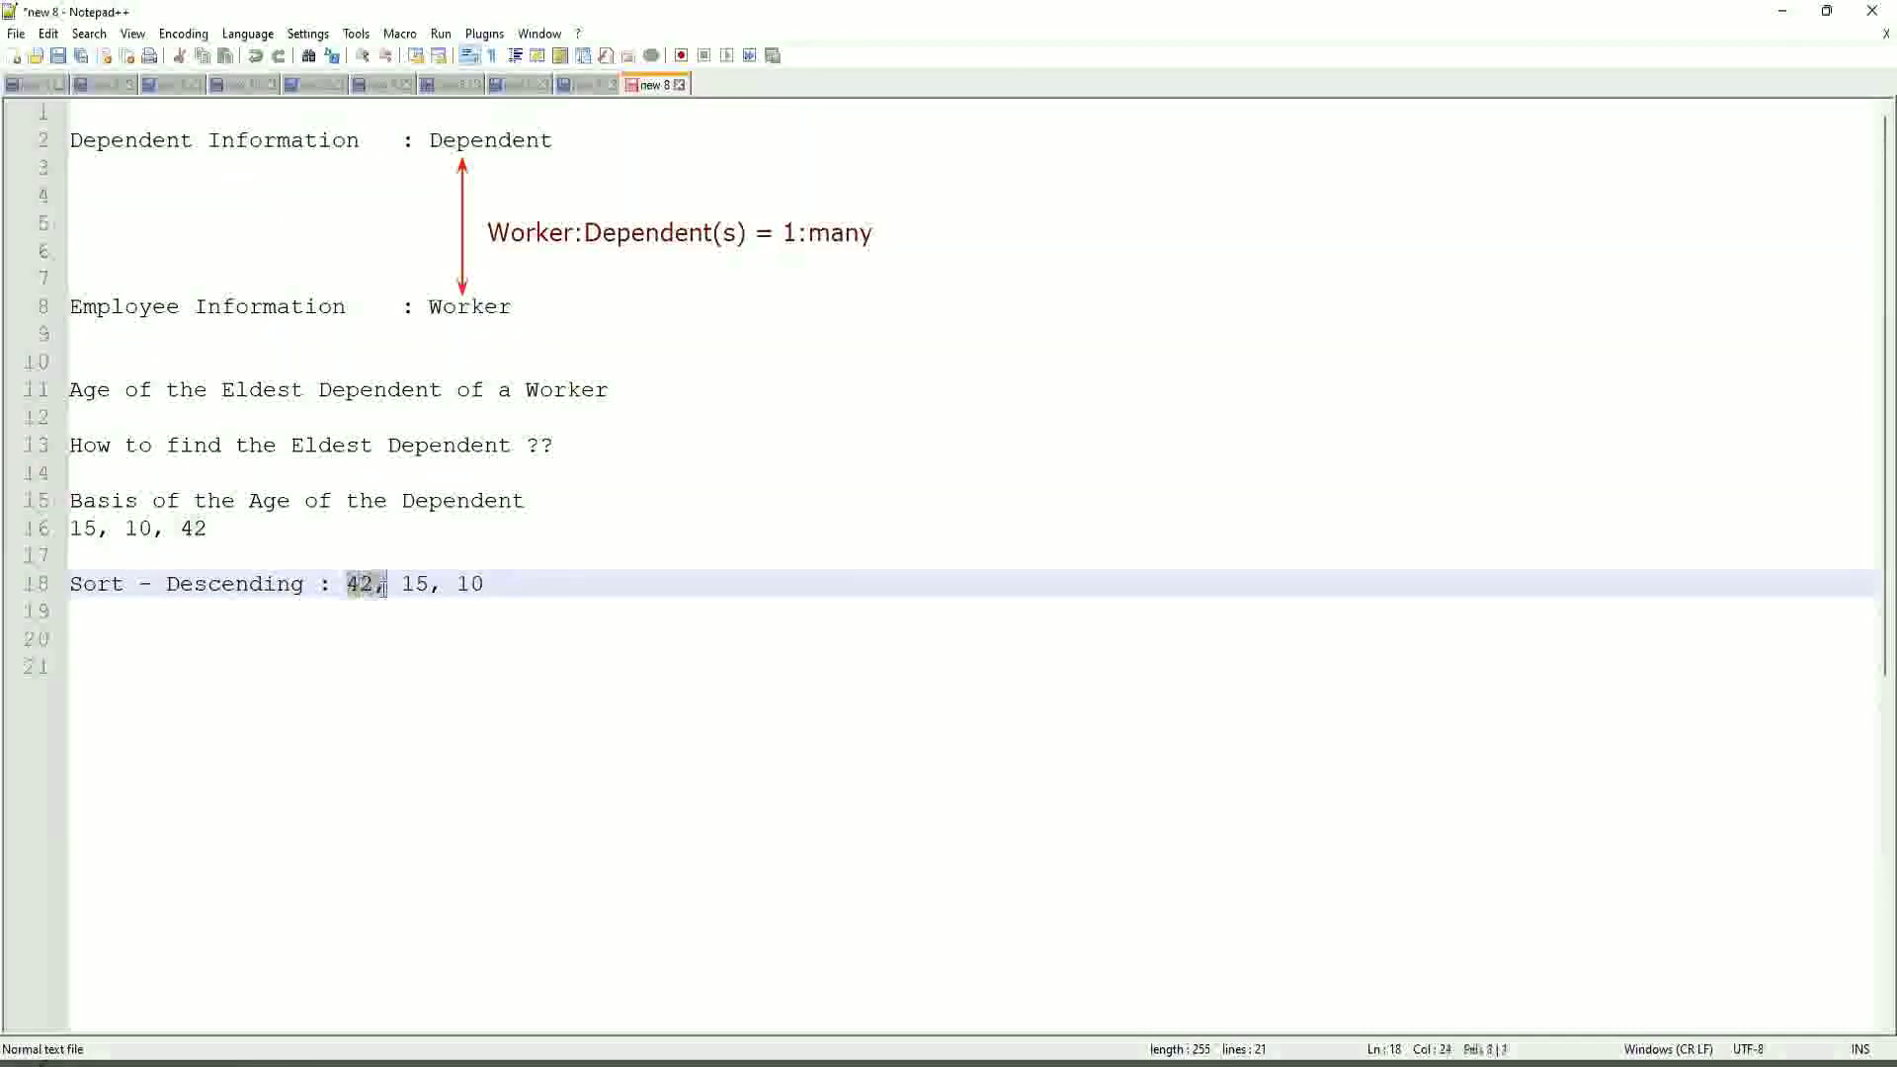
click(373, 583)
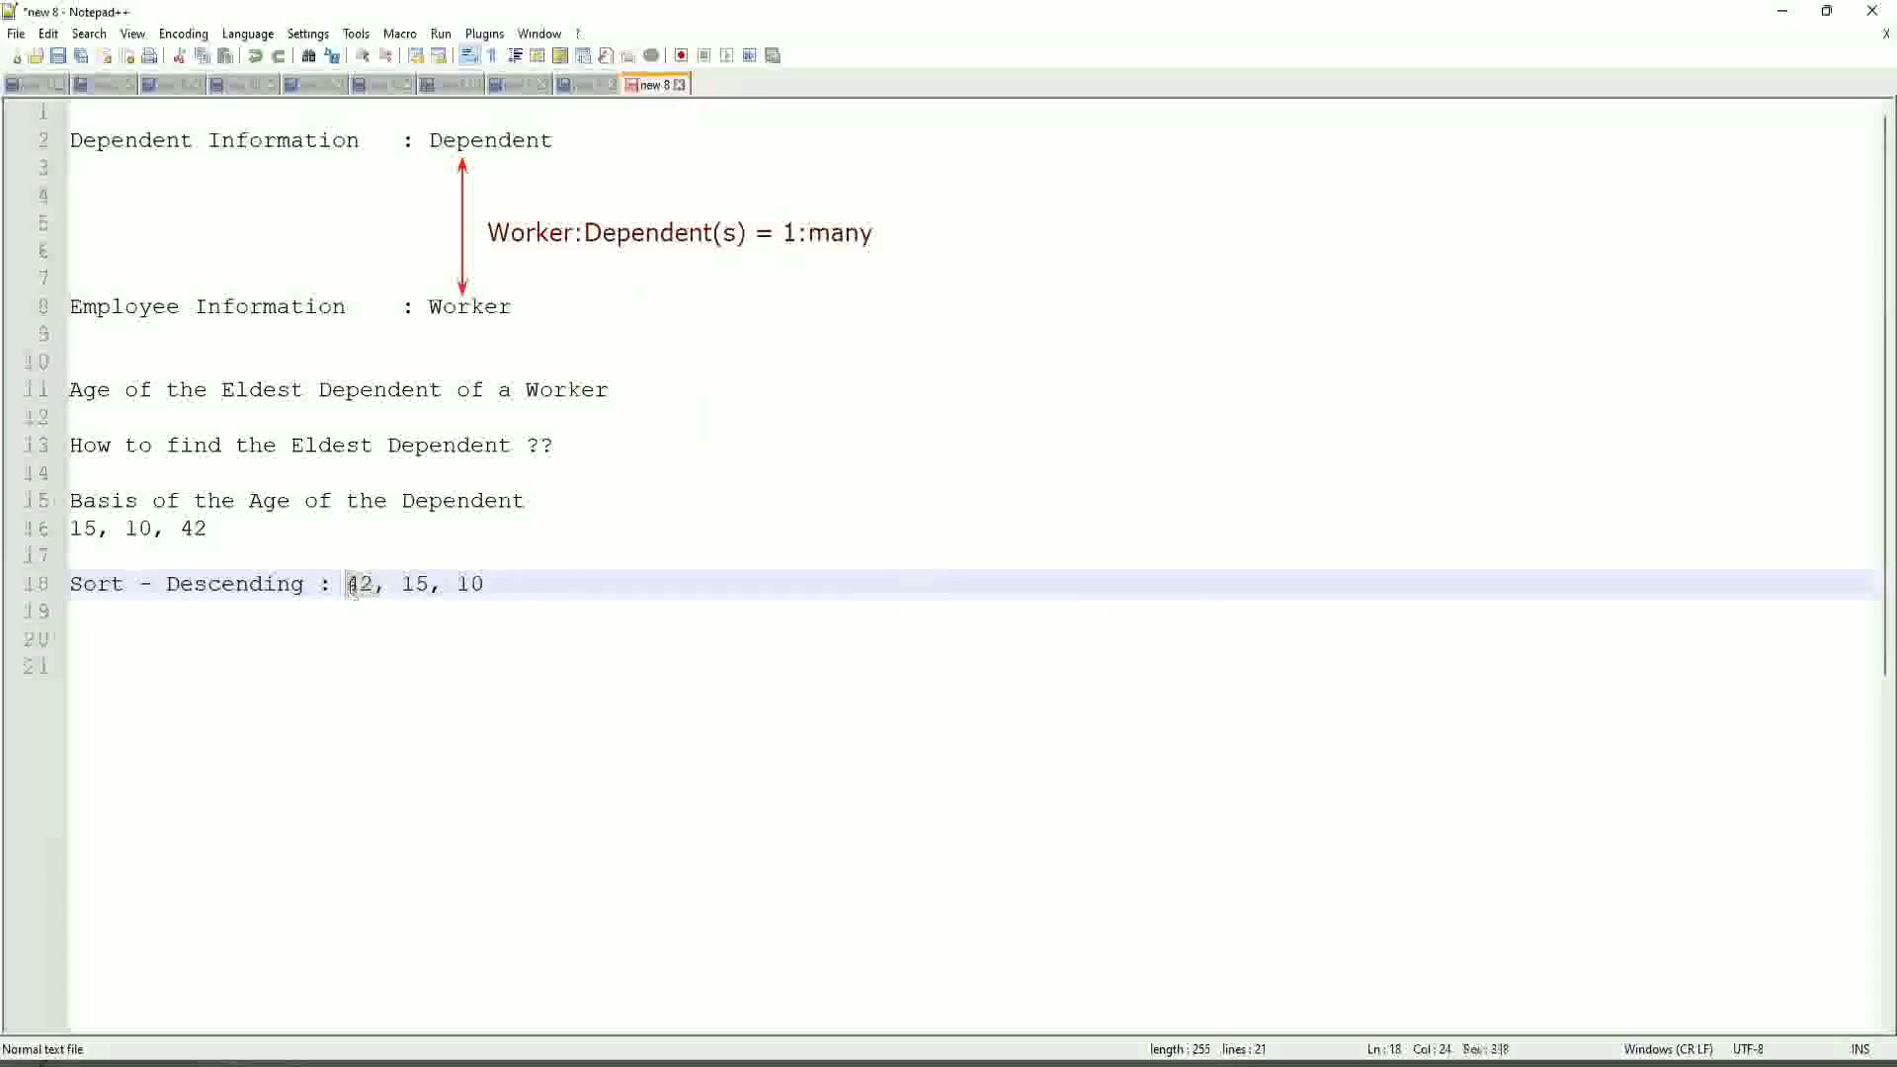
drag(345, 584, 376, 583)
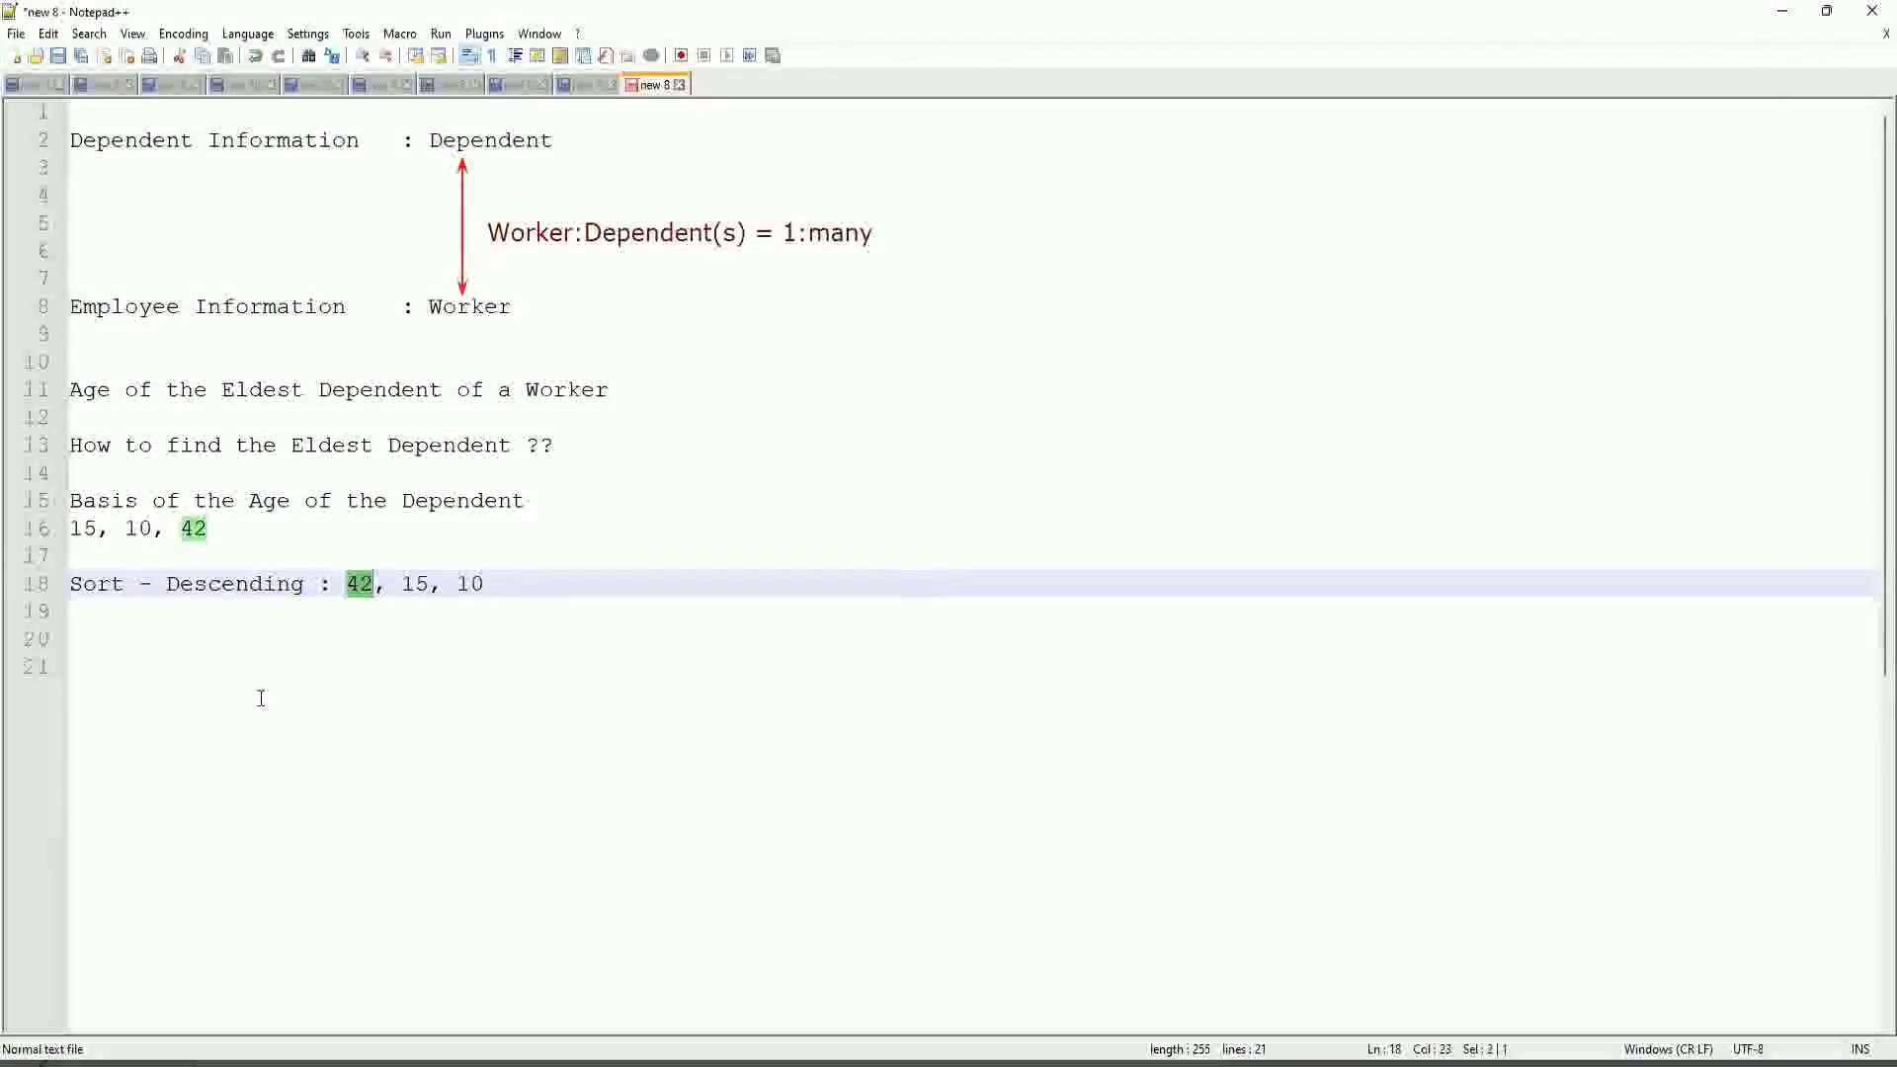
click(566, 589)
Step: Add 'Take the First One' below the sort line and 'Eldest' a few lines further down
key(Return)
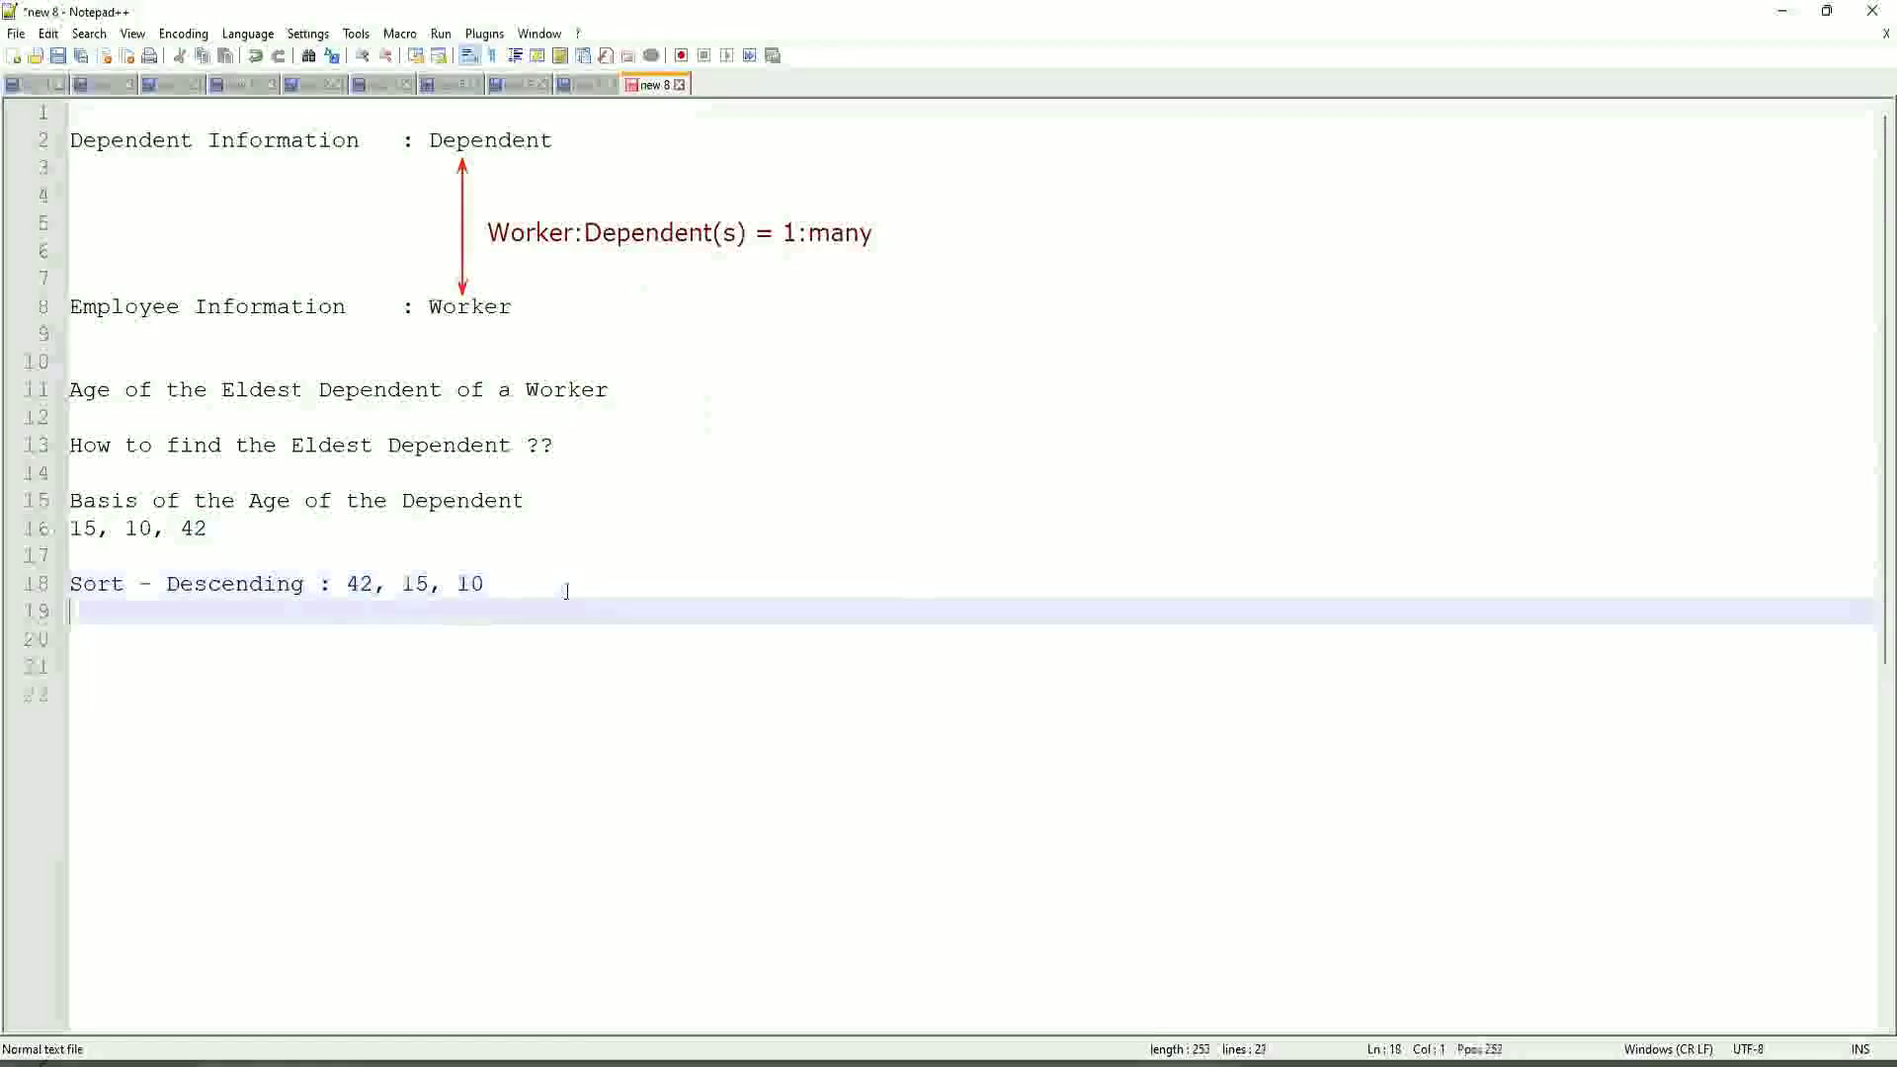
text(Take th)
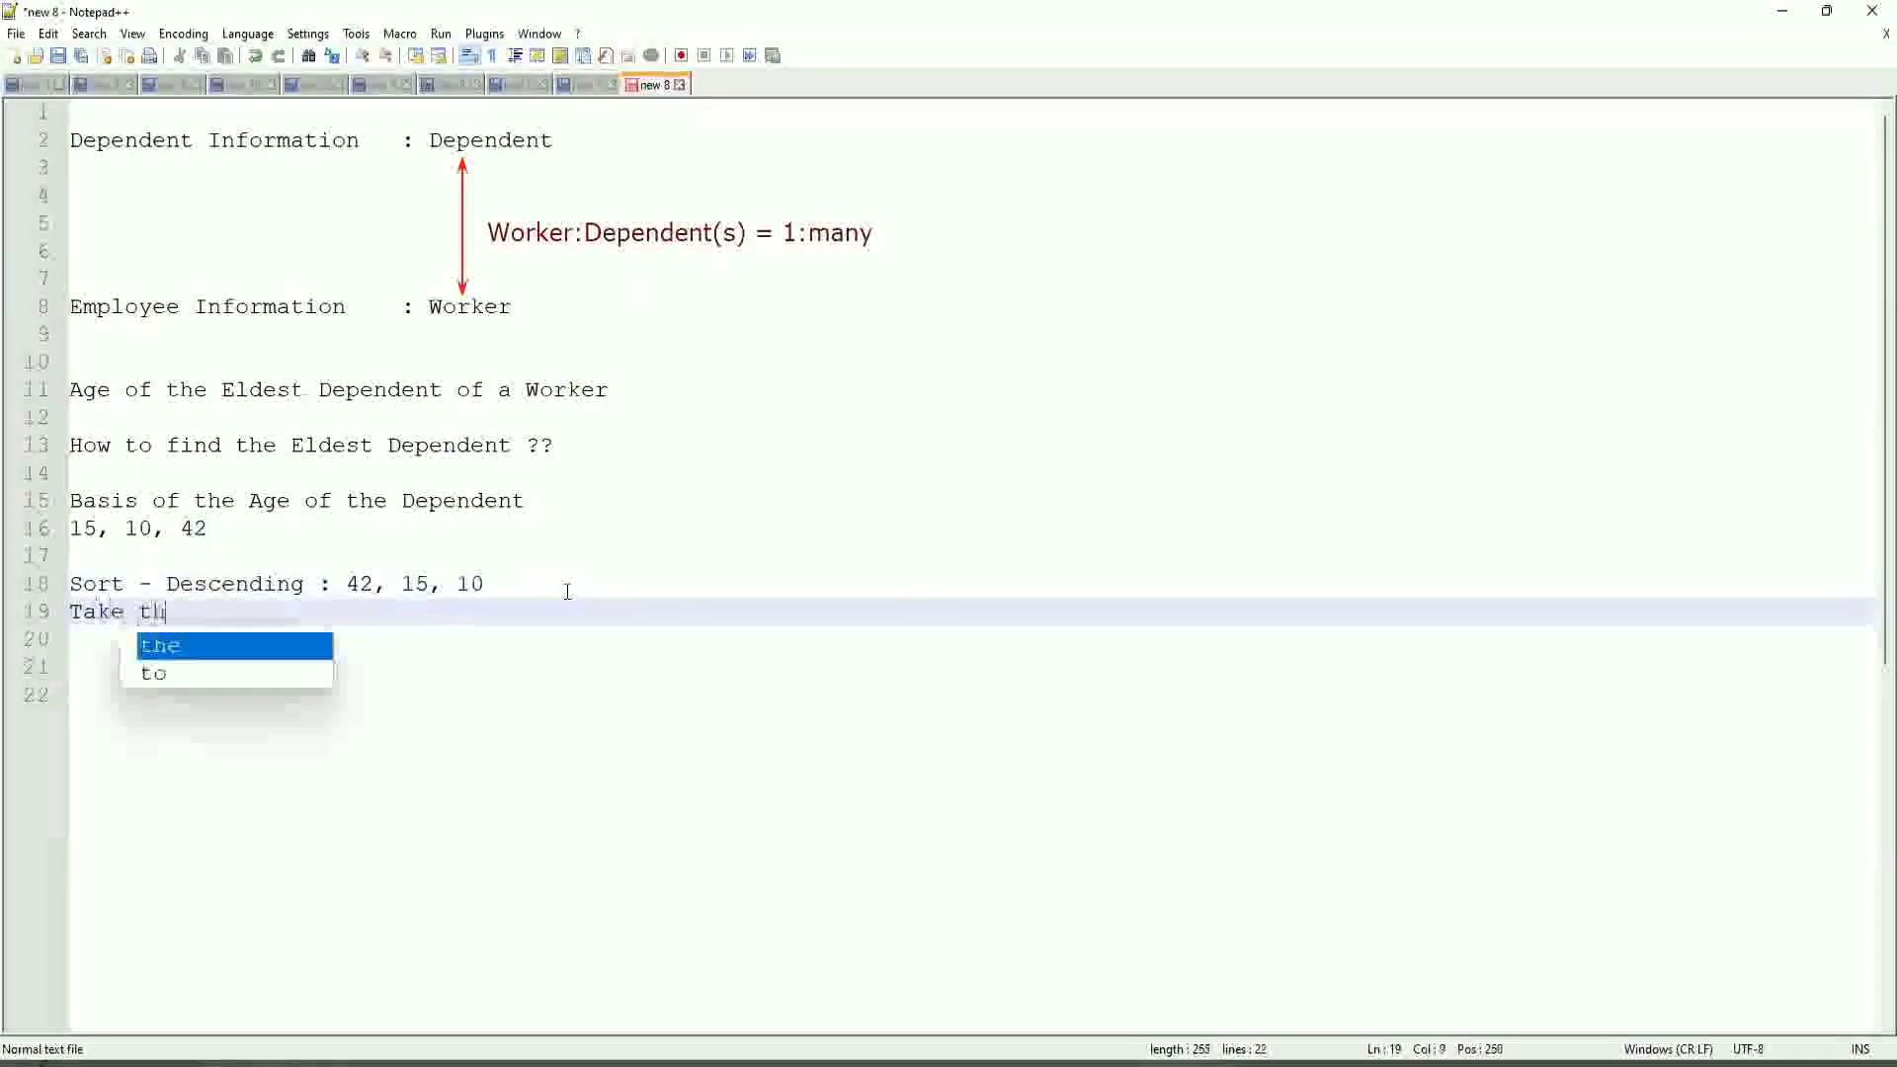
text(e First One)
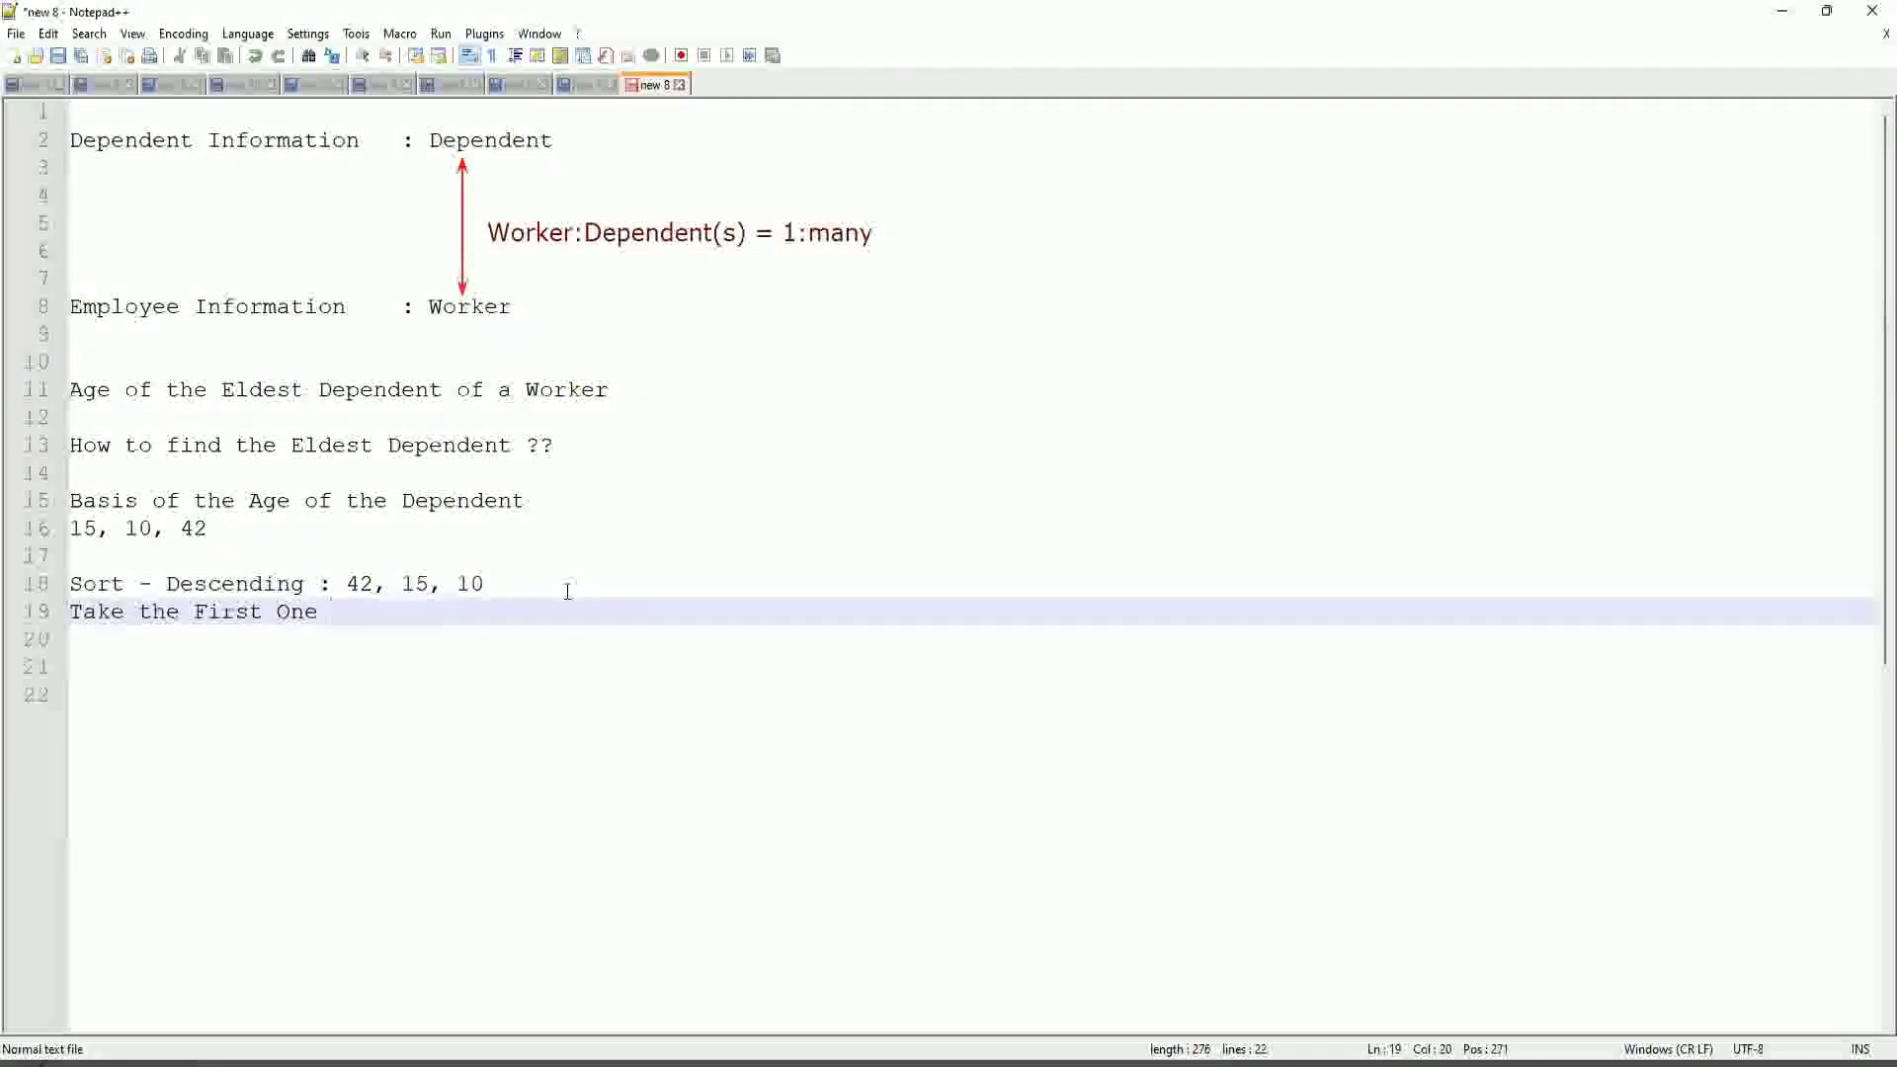
key(Up)
key(Down)
key(Down)
key(Return)
key(Return)
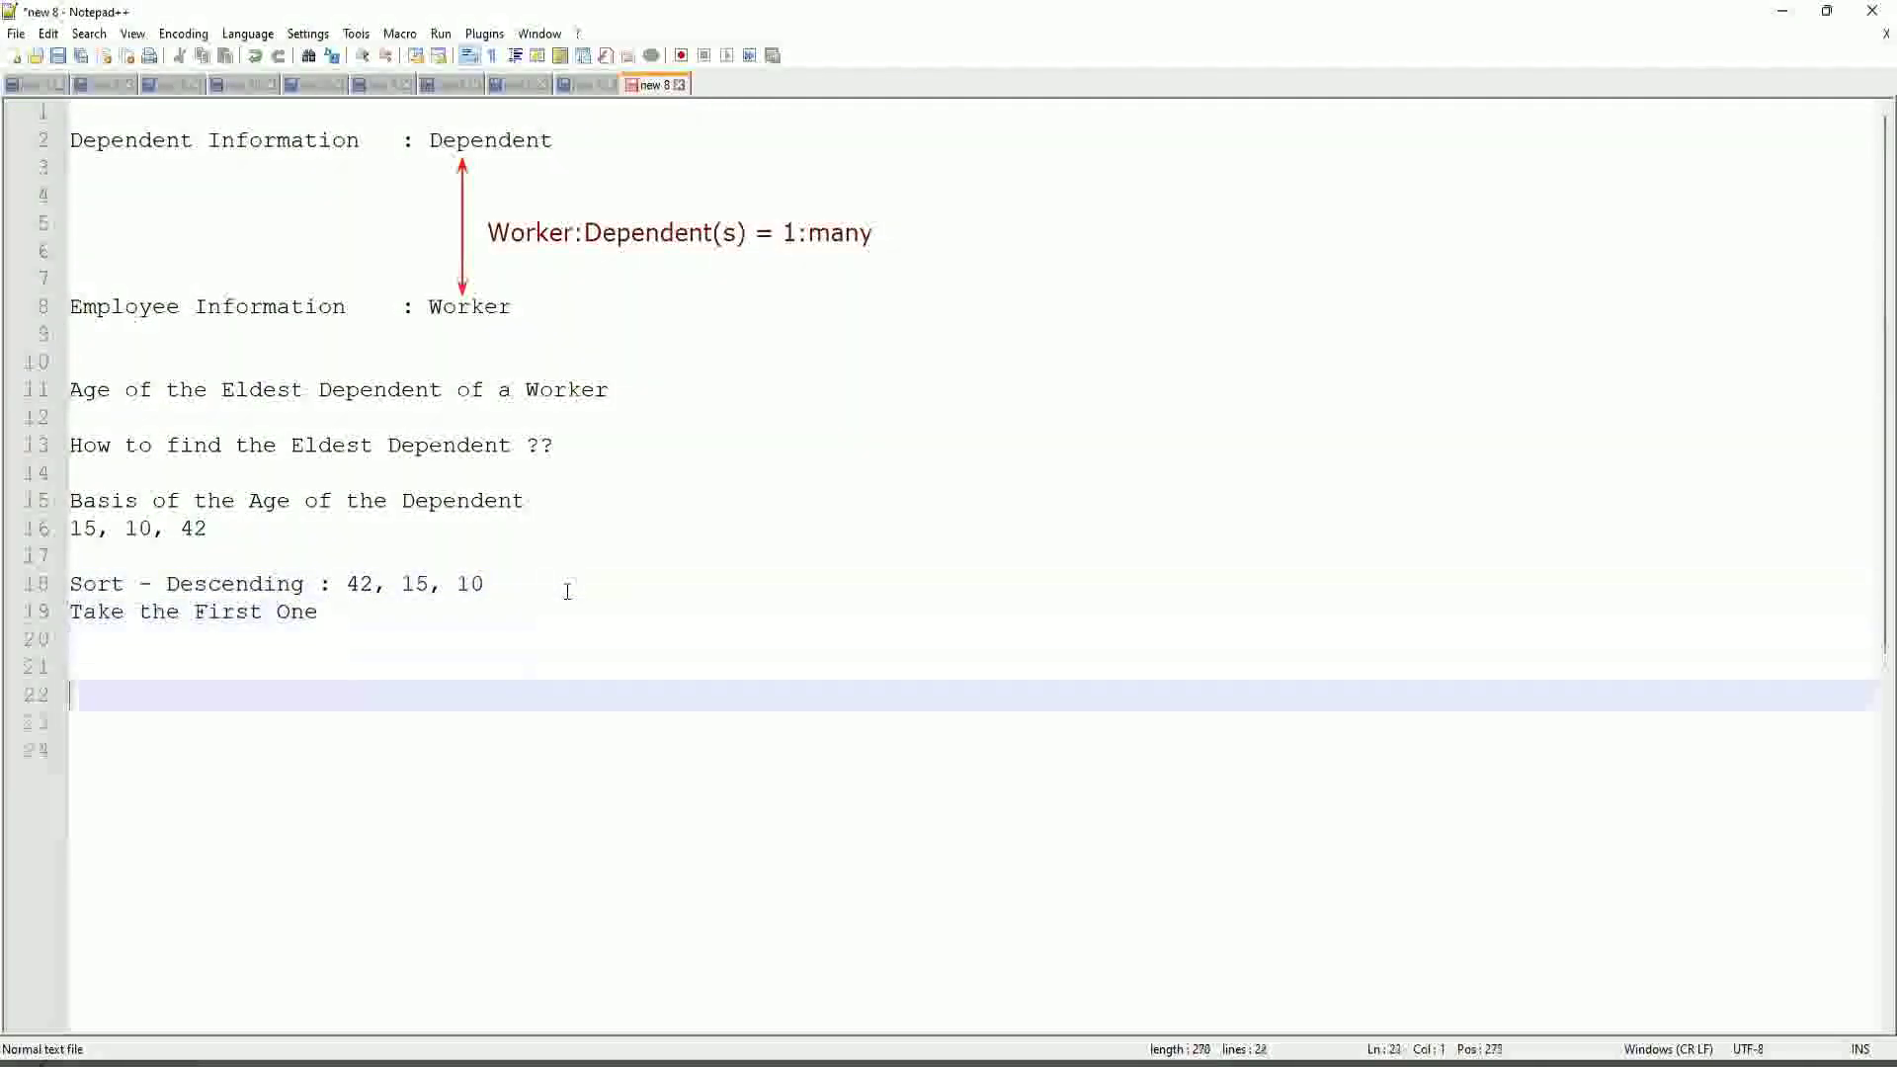
text(Ele)
key(BackSpace)
text(dest)
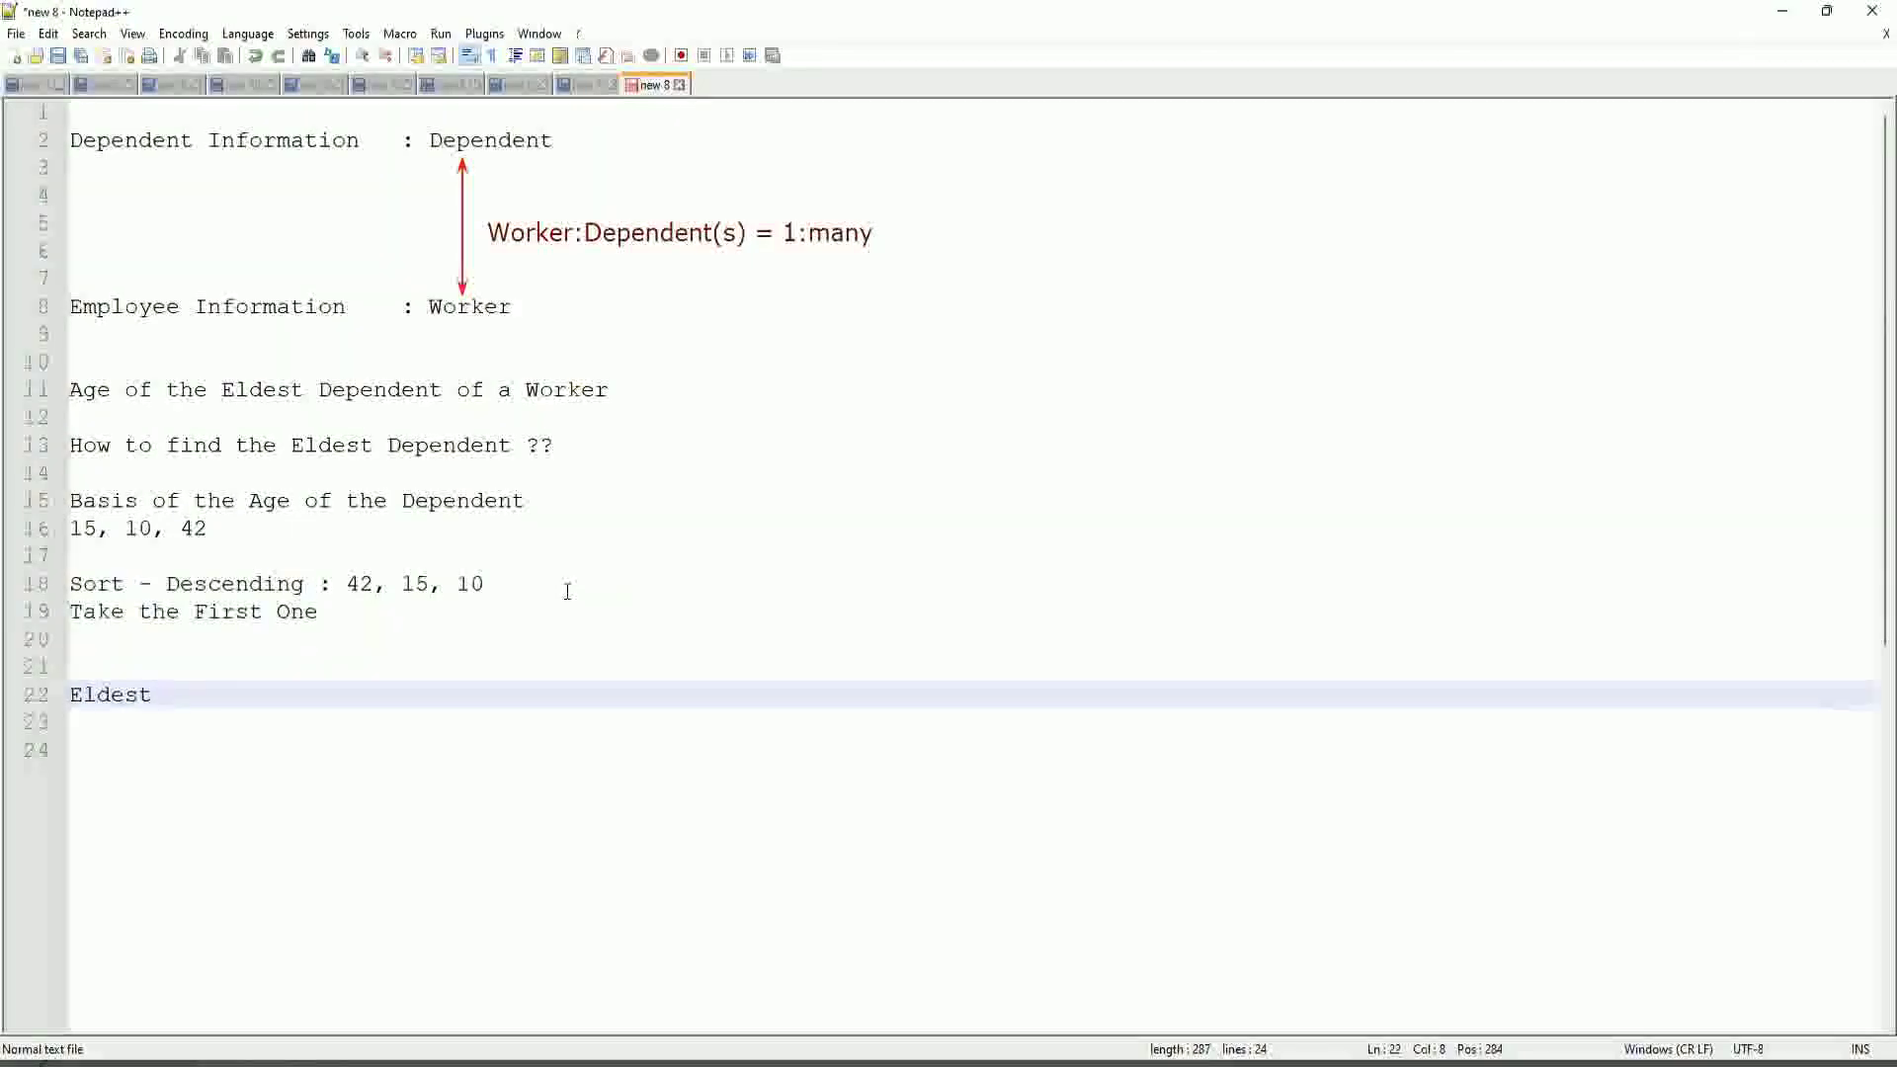
click(240, 528)
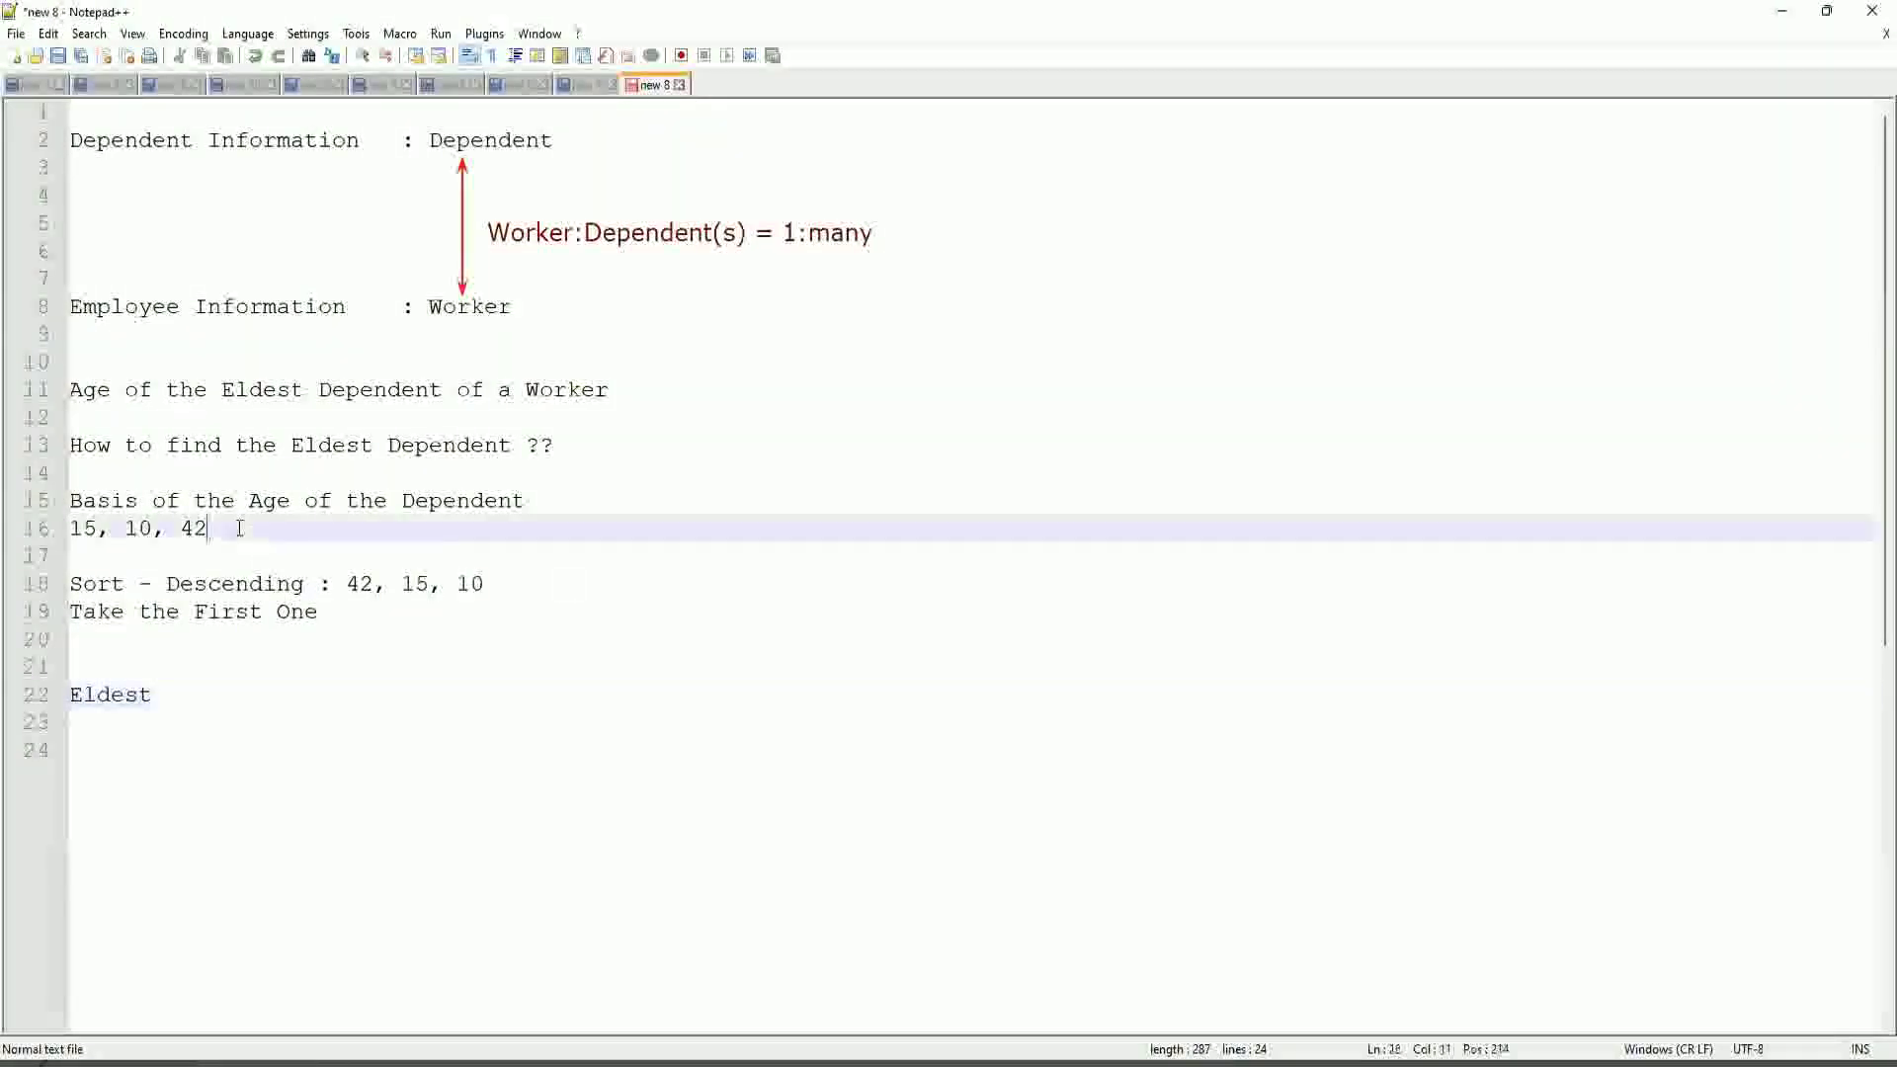
Step: Add the age 35 on a new line 17 beneath the age list
key(Return)
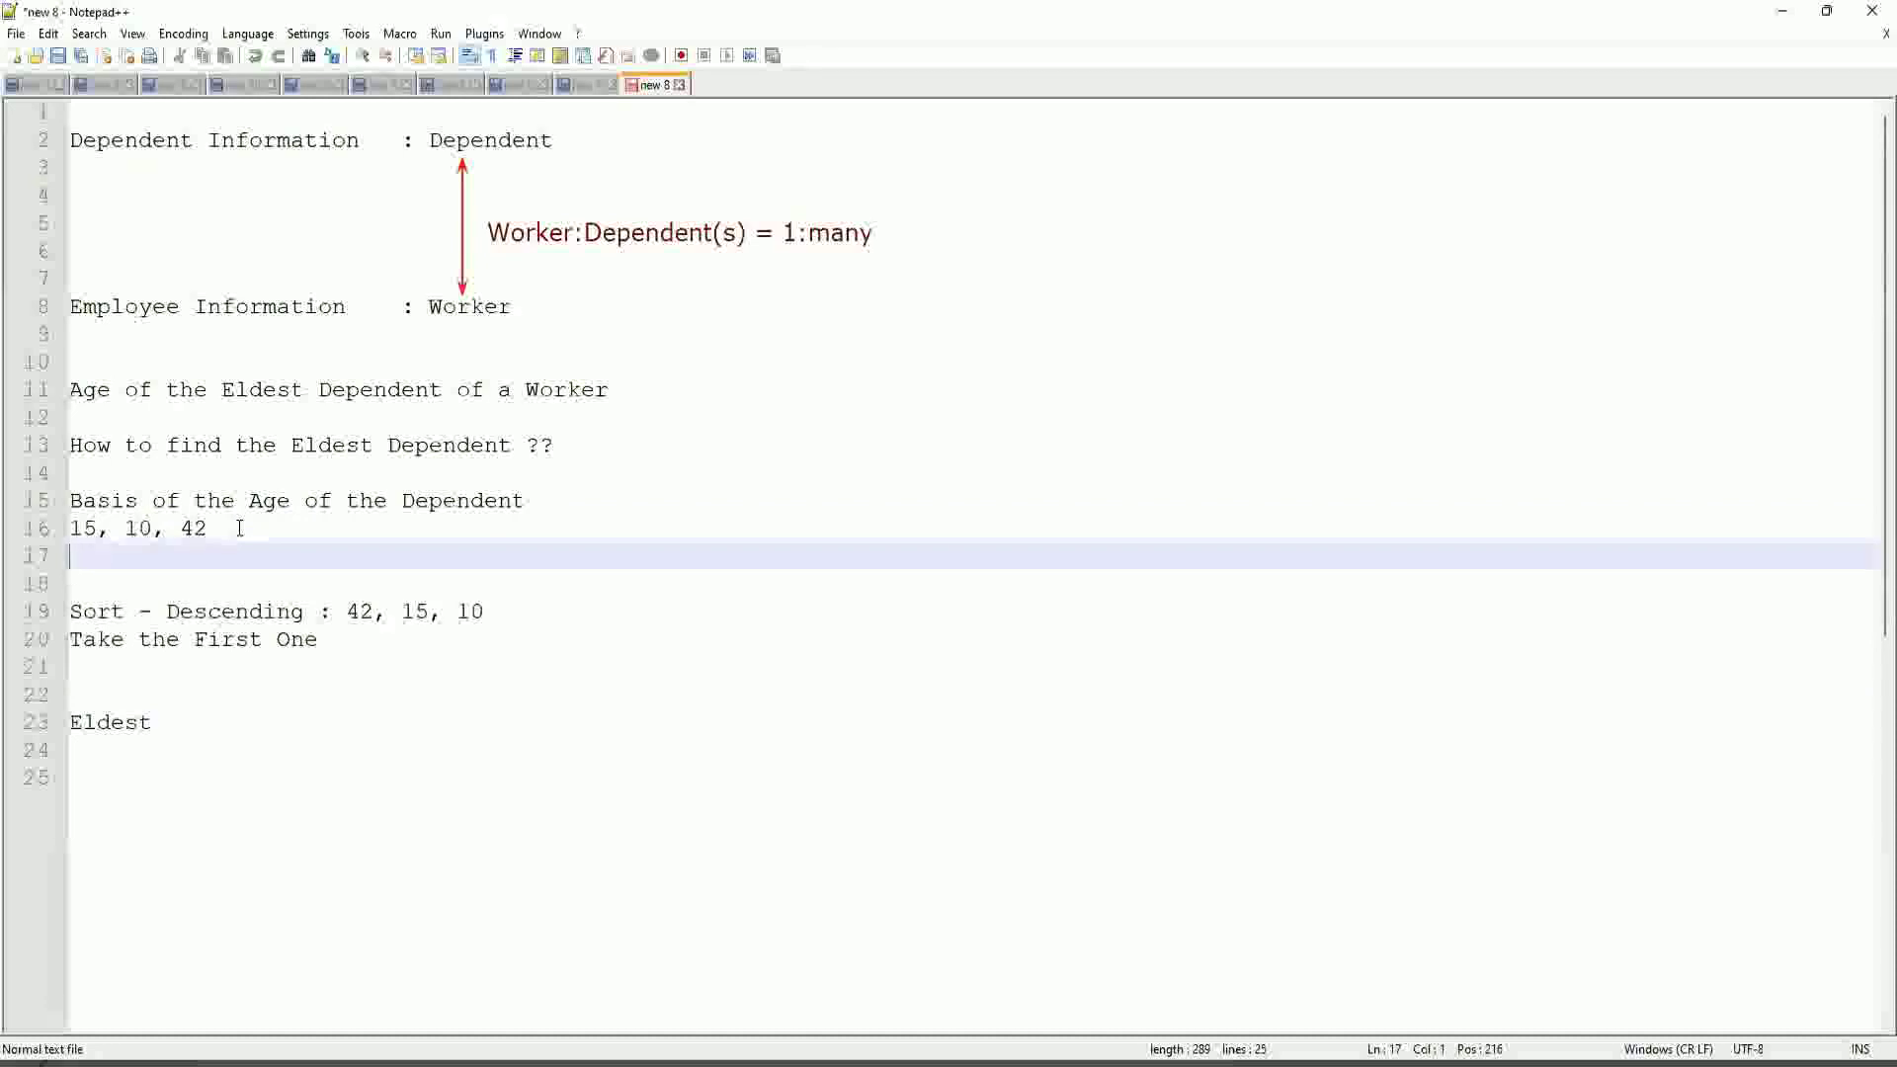
text(35)
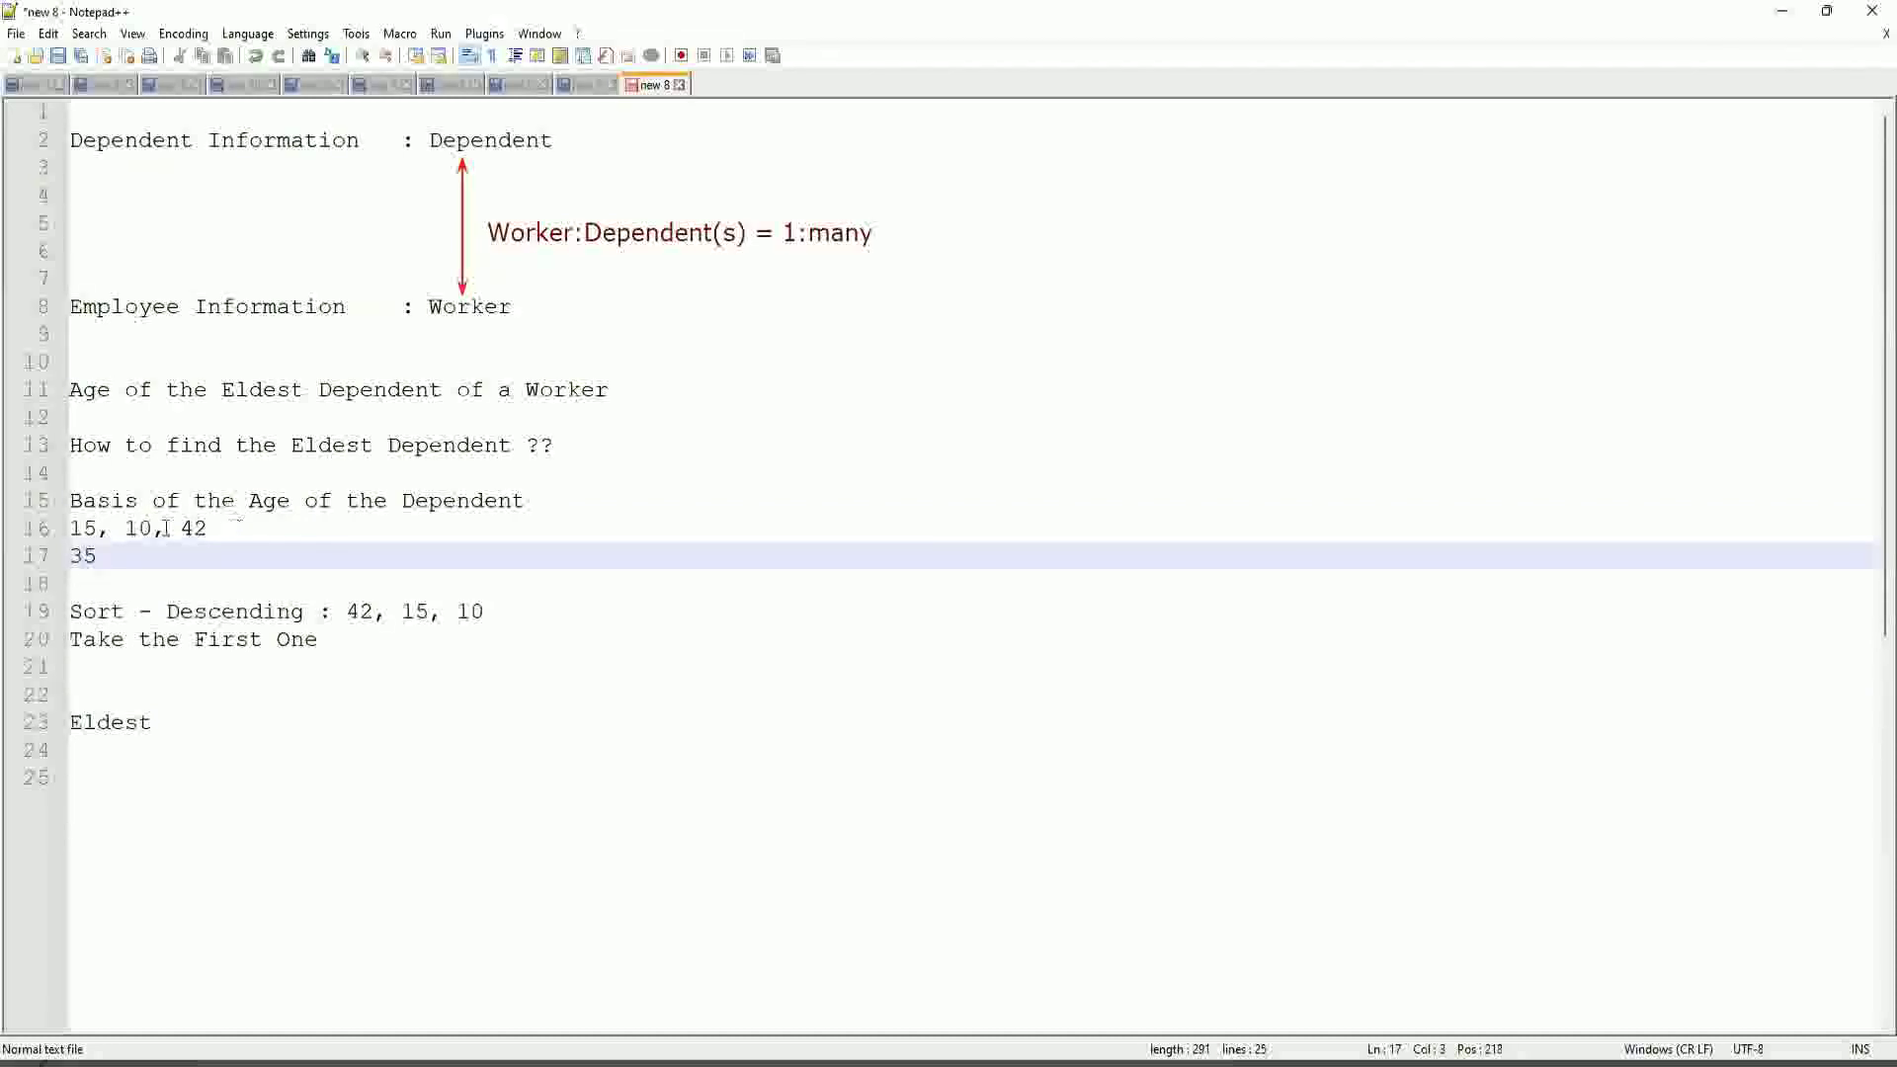
drag(114, 555, 59, 571)
click(59, 556)
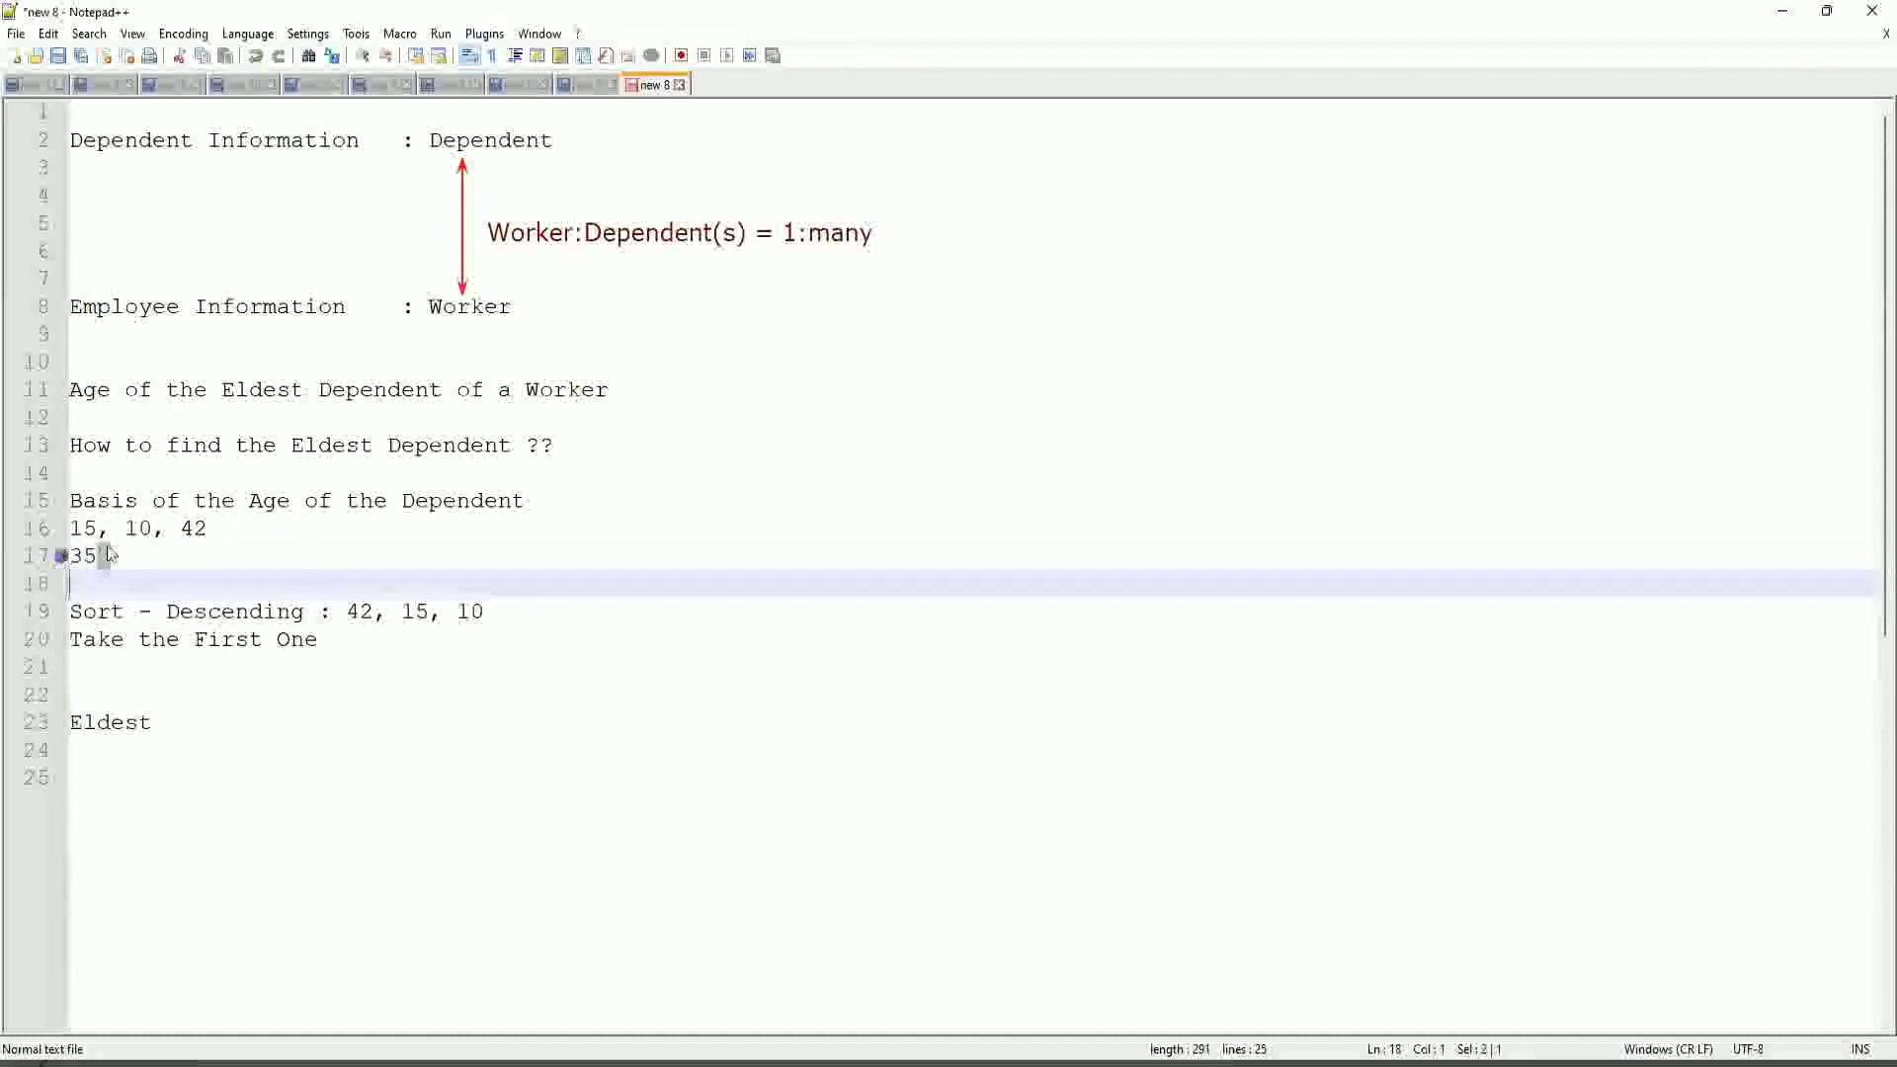
click(54, 559)
click(136, 556)
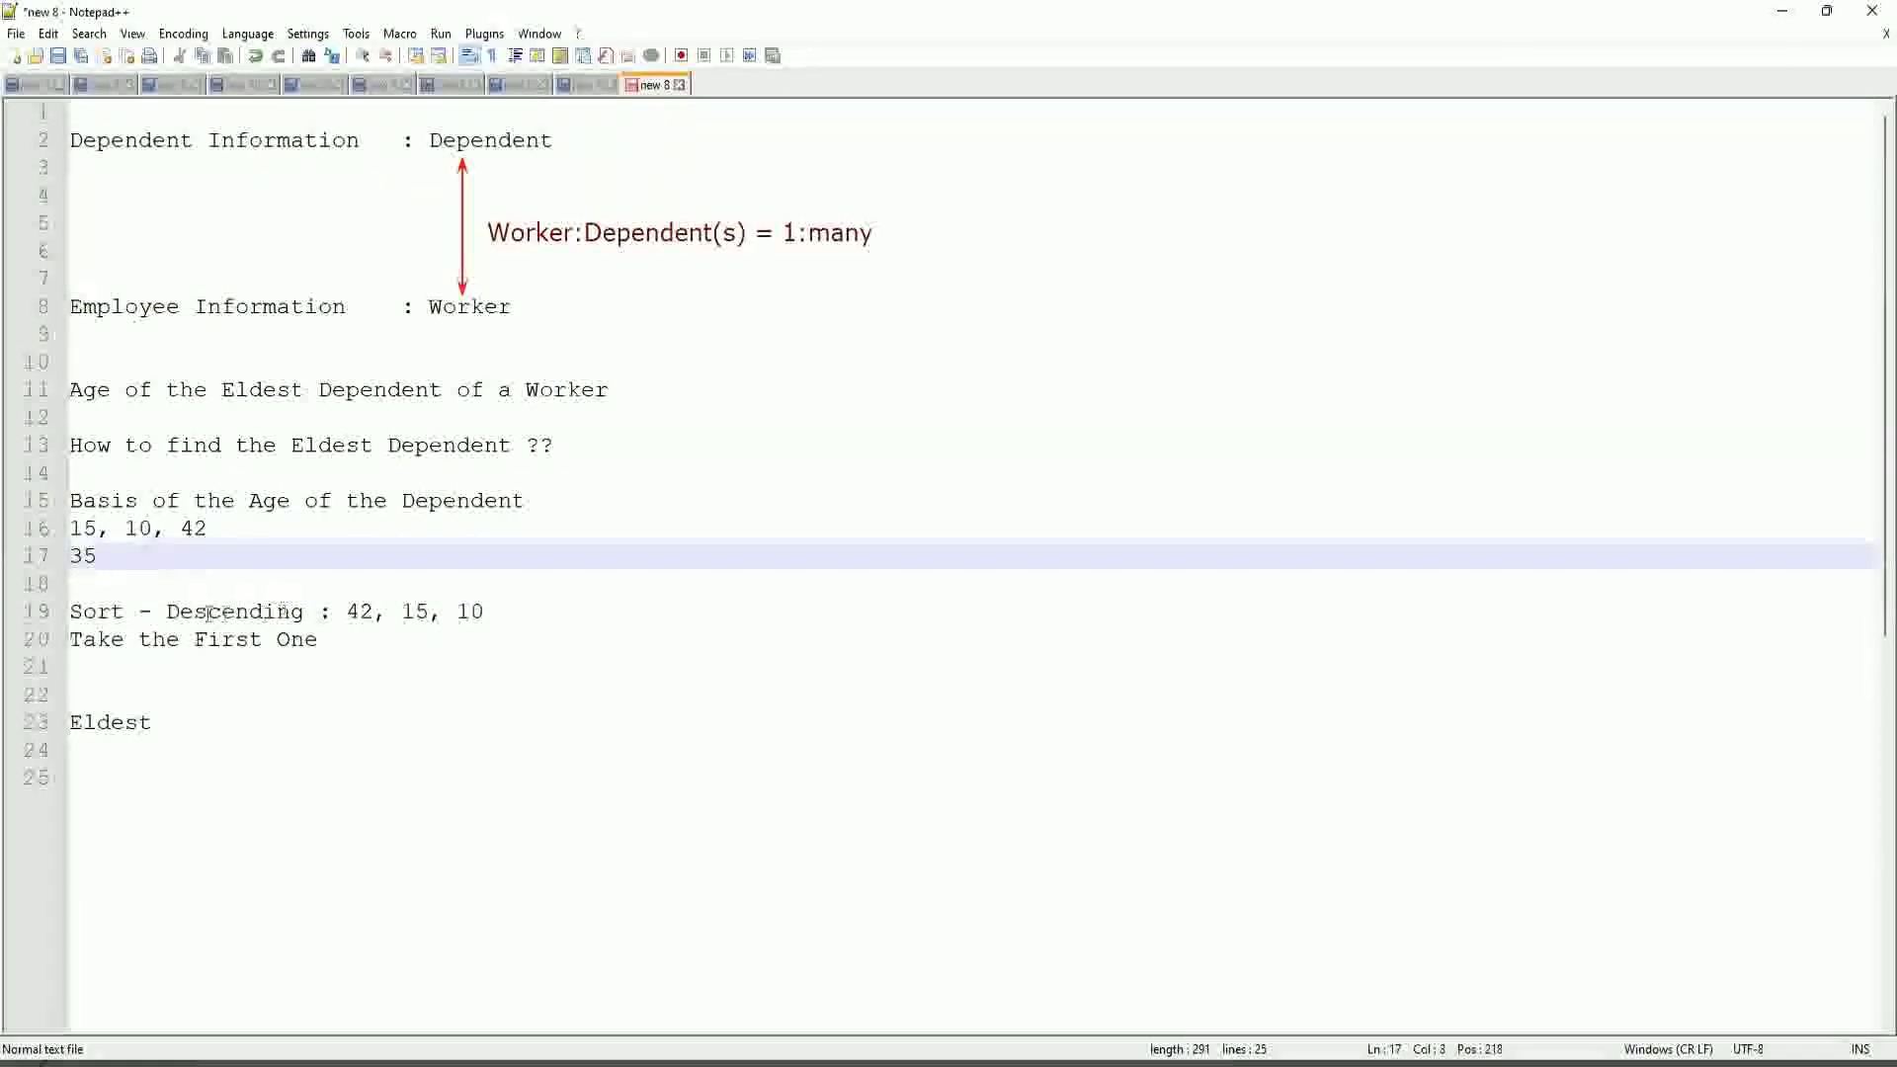
Step: Point out the sort line, the 'Take the First One' line and the word Eldest
click(346, 610)
key(End)
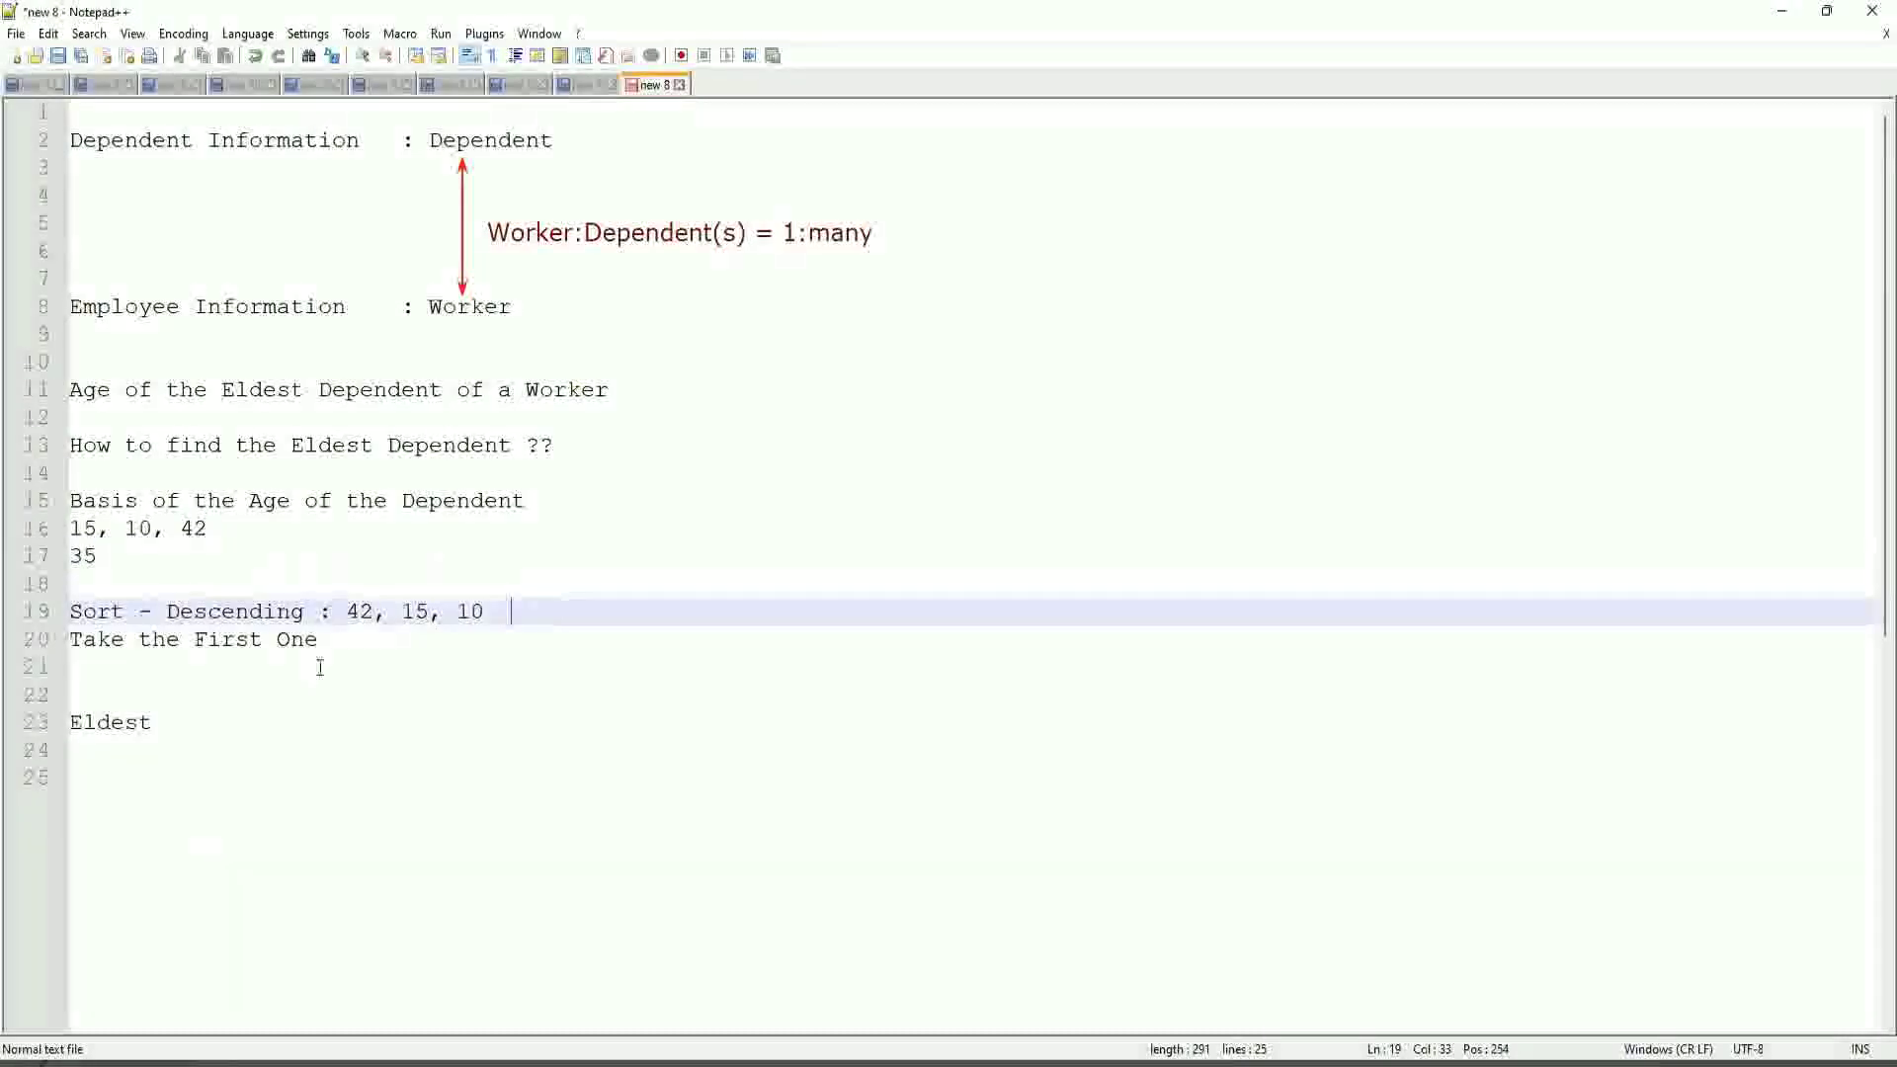
click(352, 639)
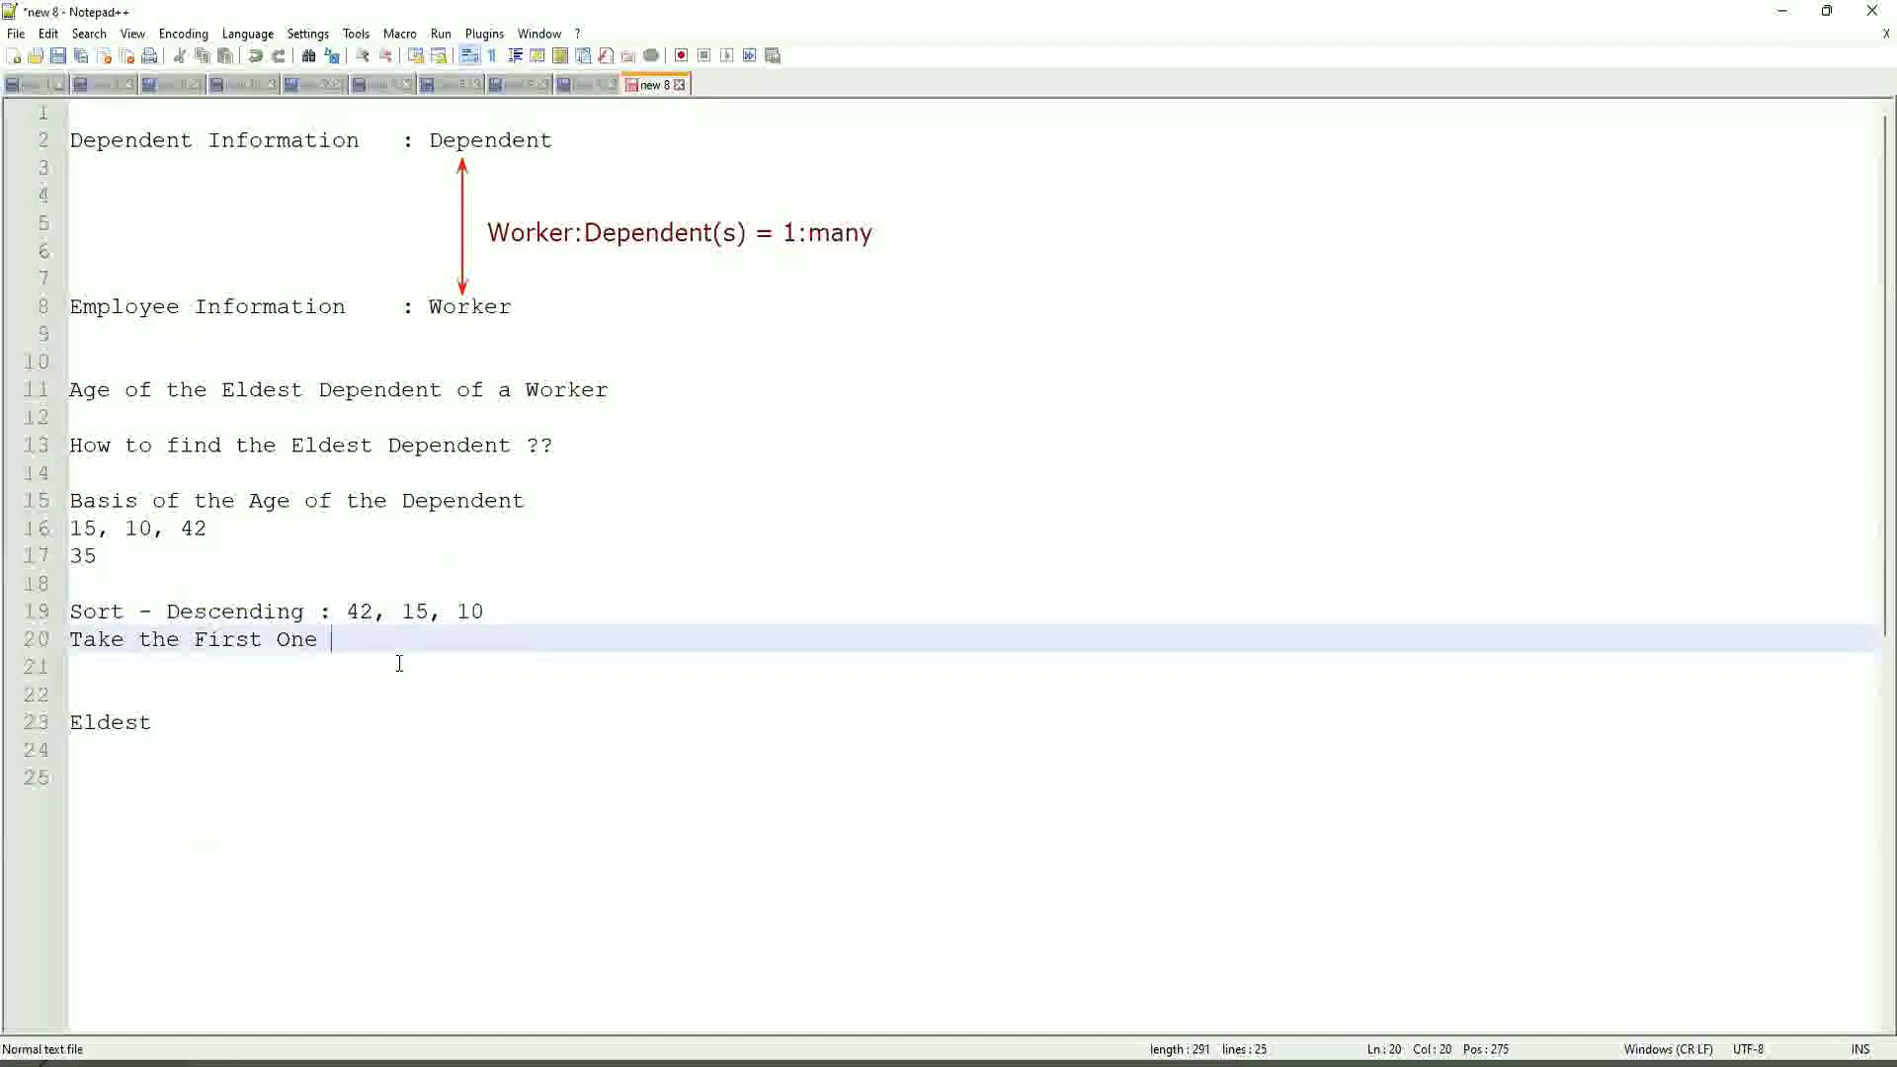
click(89, 729)
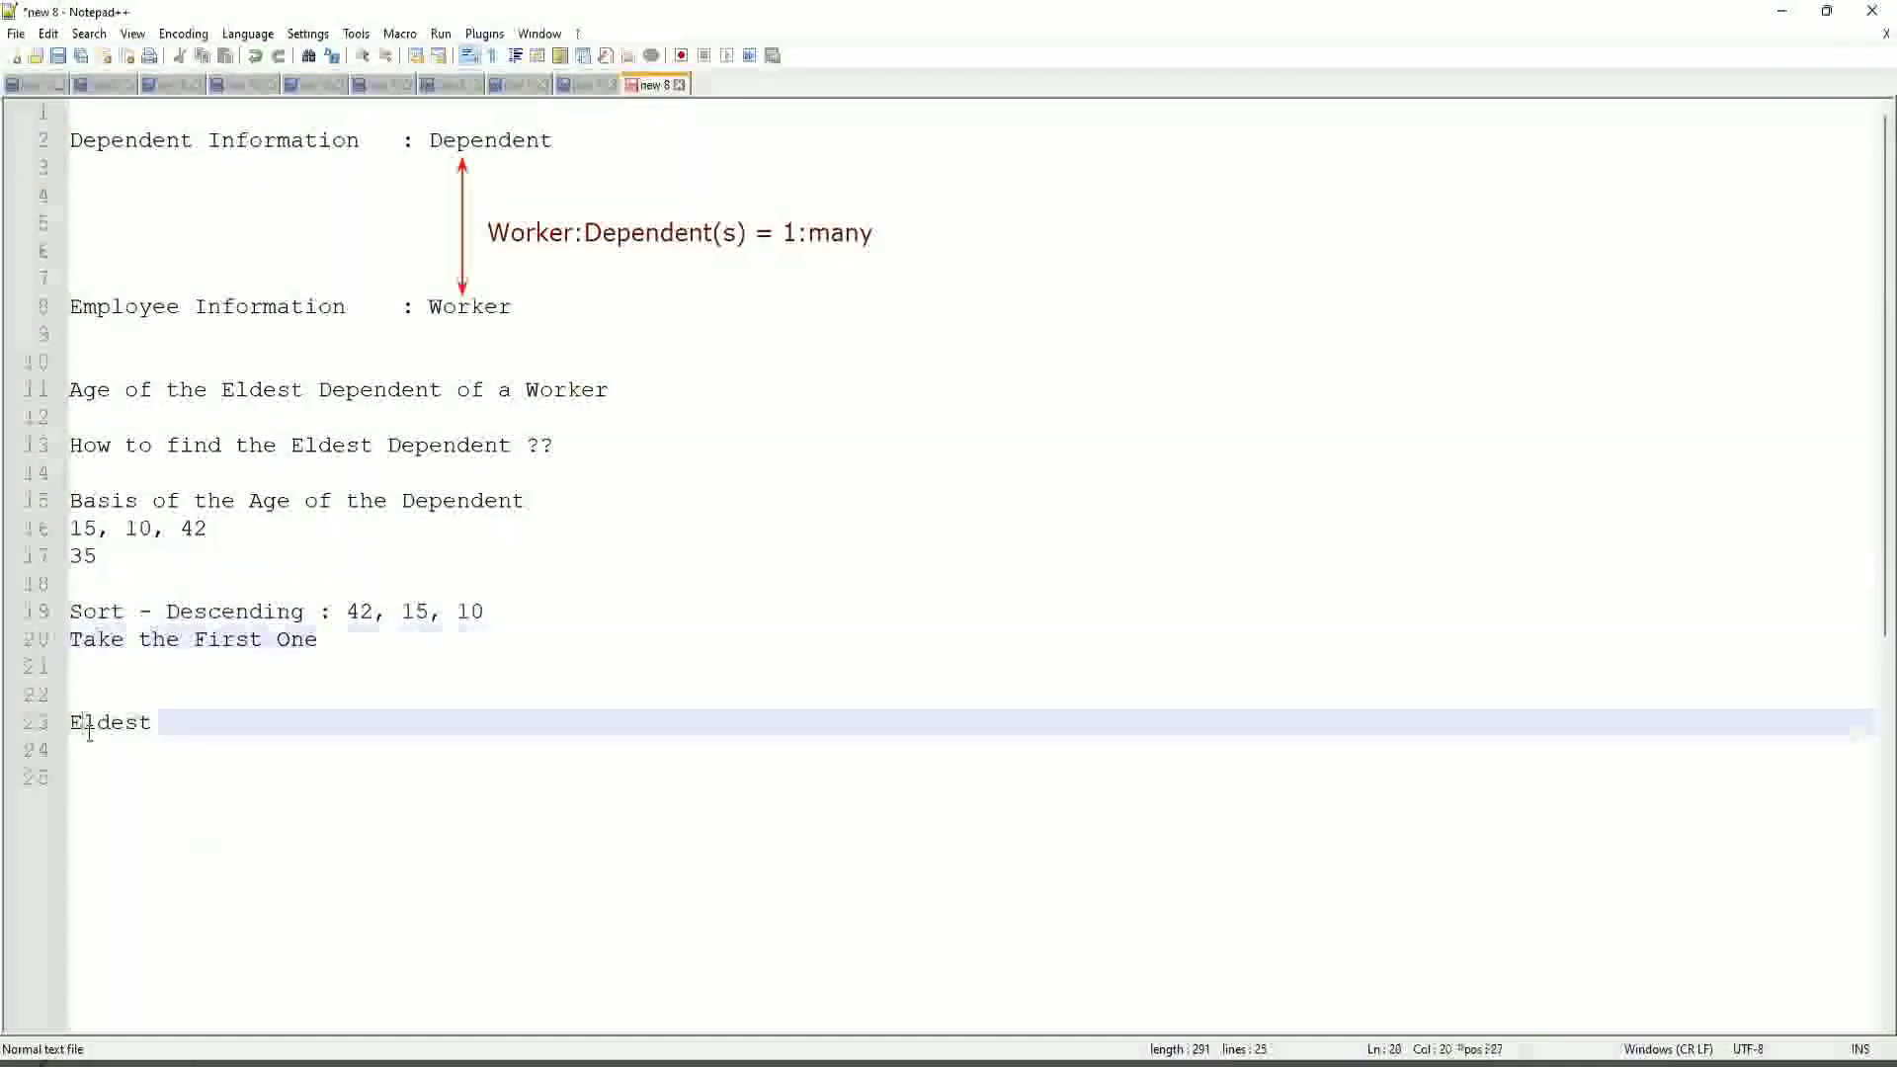
double_click(87, 728)
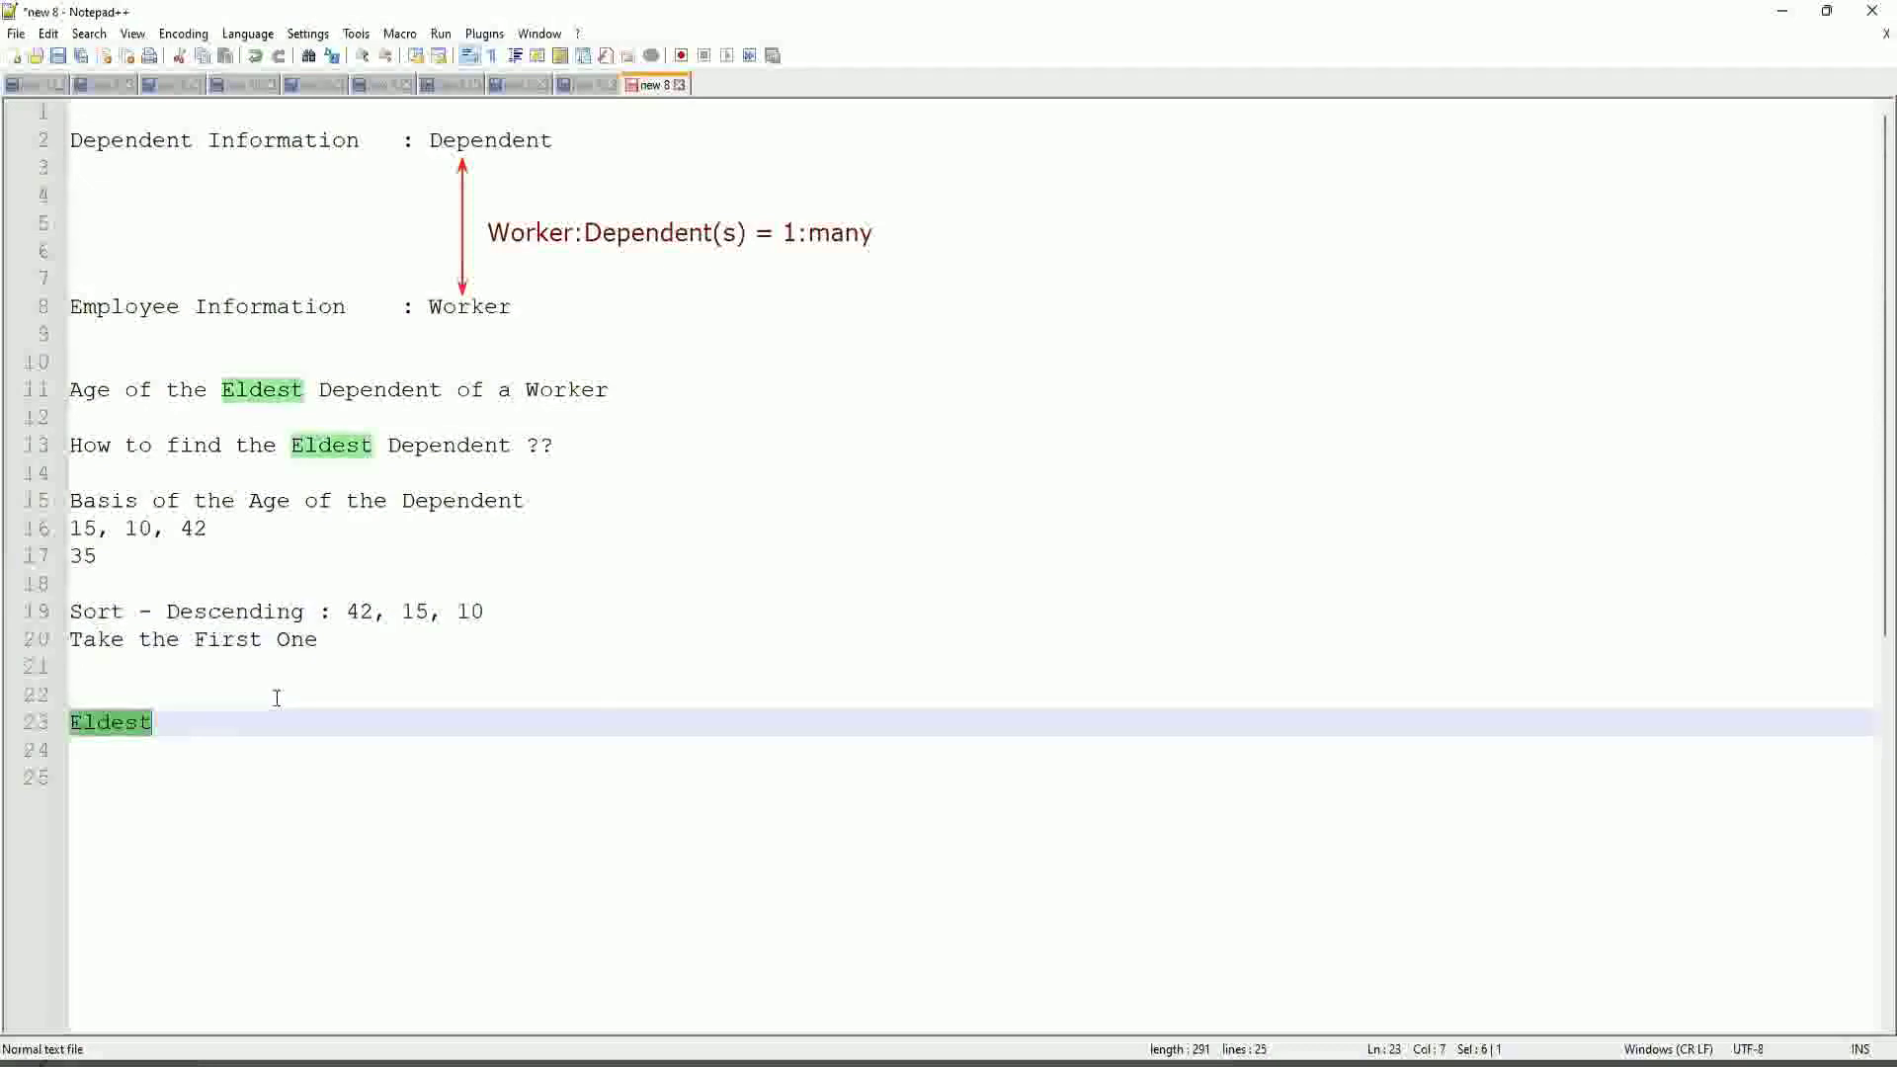
click(223, 530)
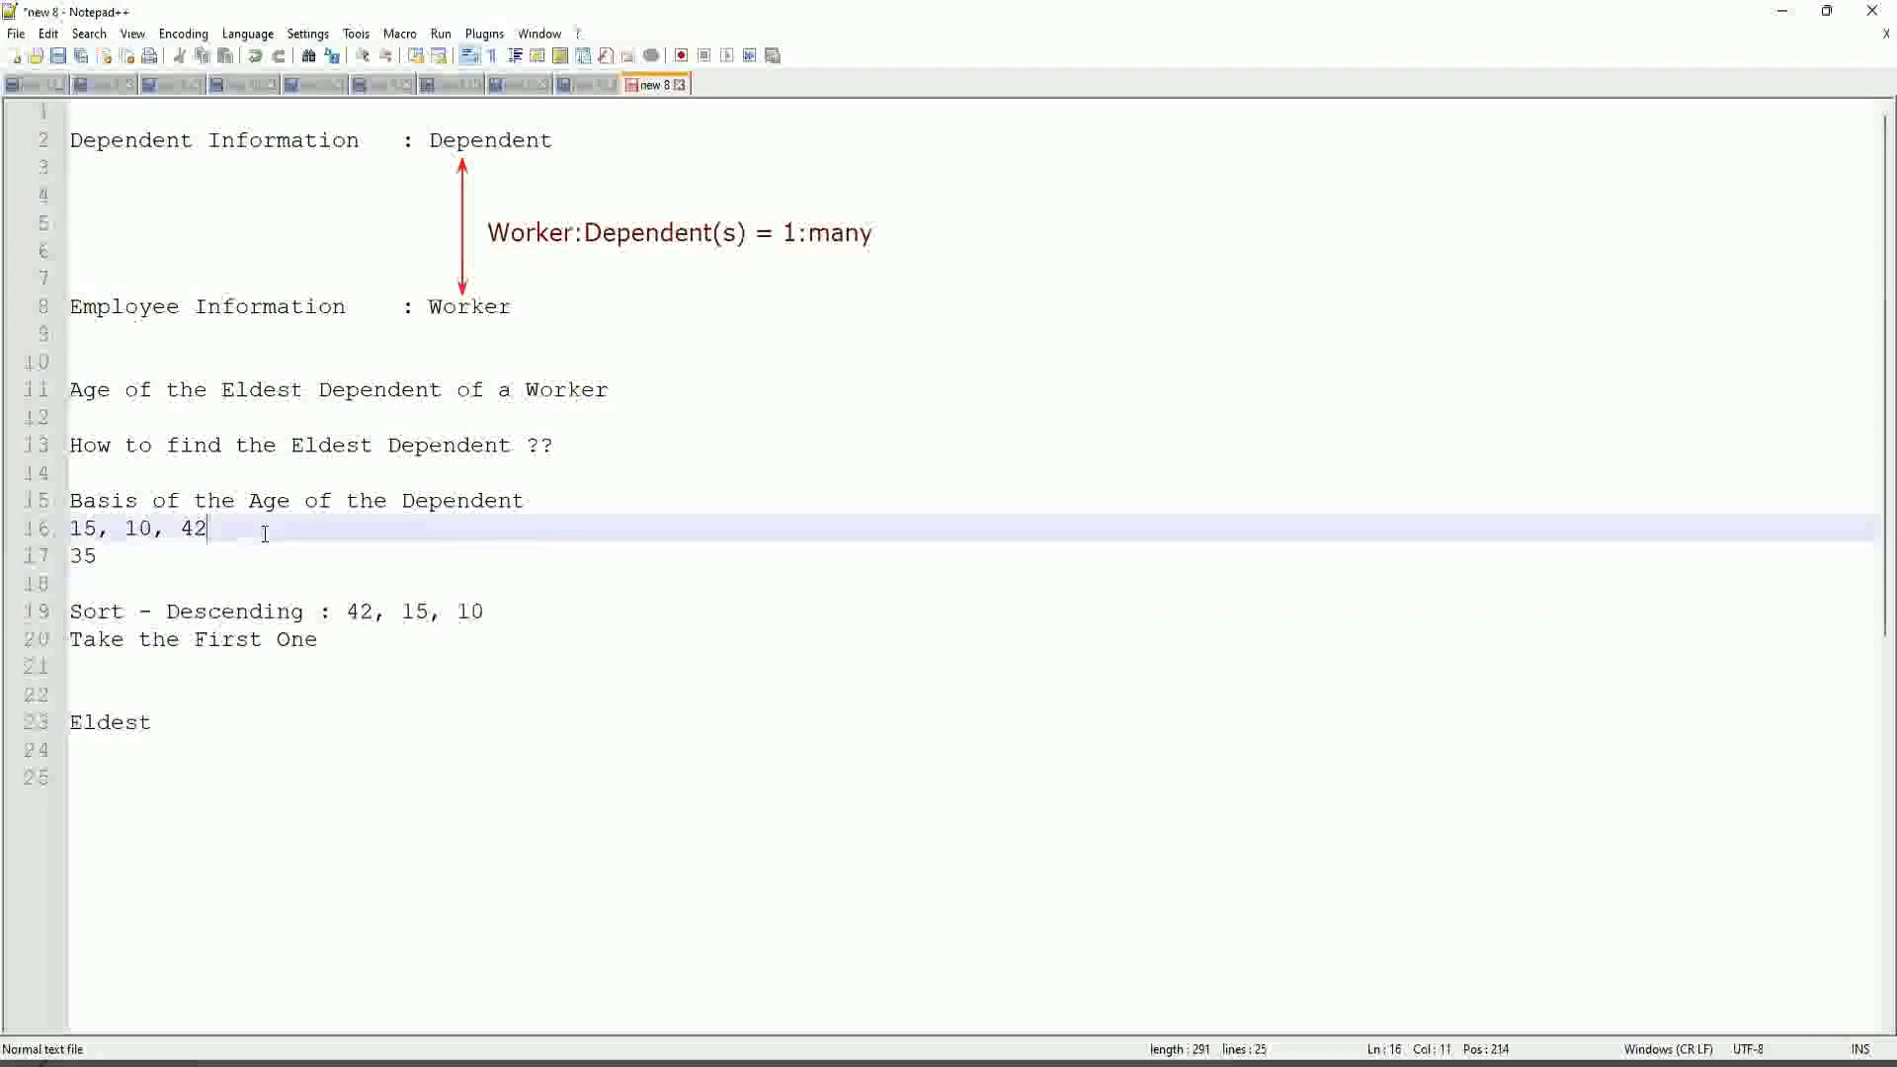
Step: Append ', 42, 63' to line 16, fixing the mistyped 45 and the spacing
text(, 45,63)
key(Left)
key(Left)
key(Left)
key(Left)
key(Left)
key(shift+Right)
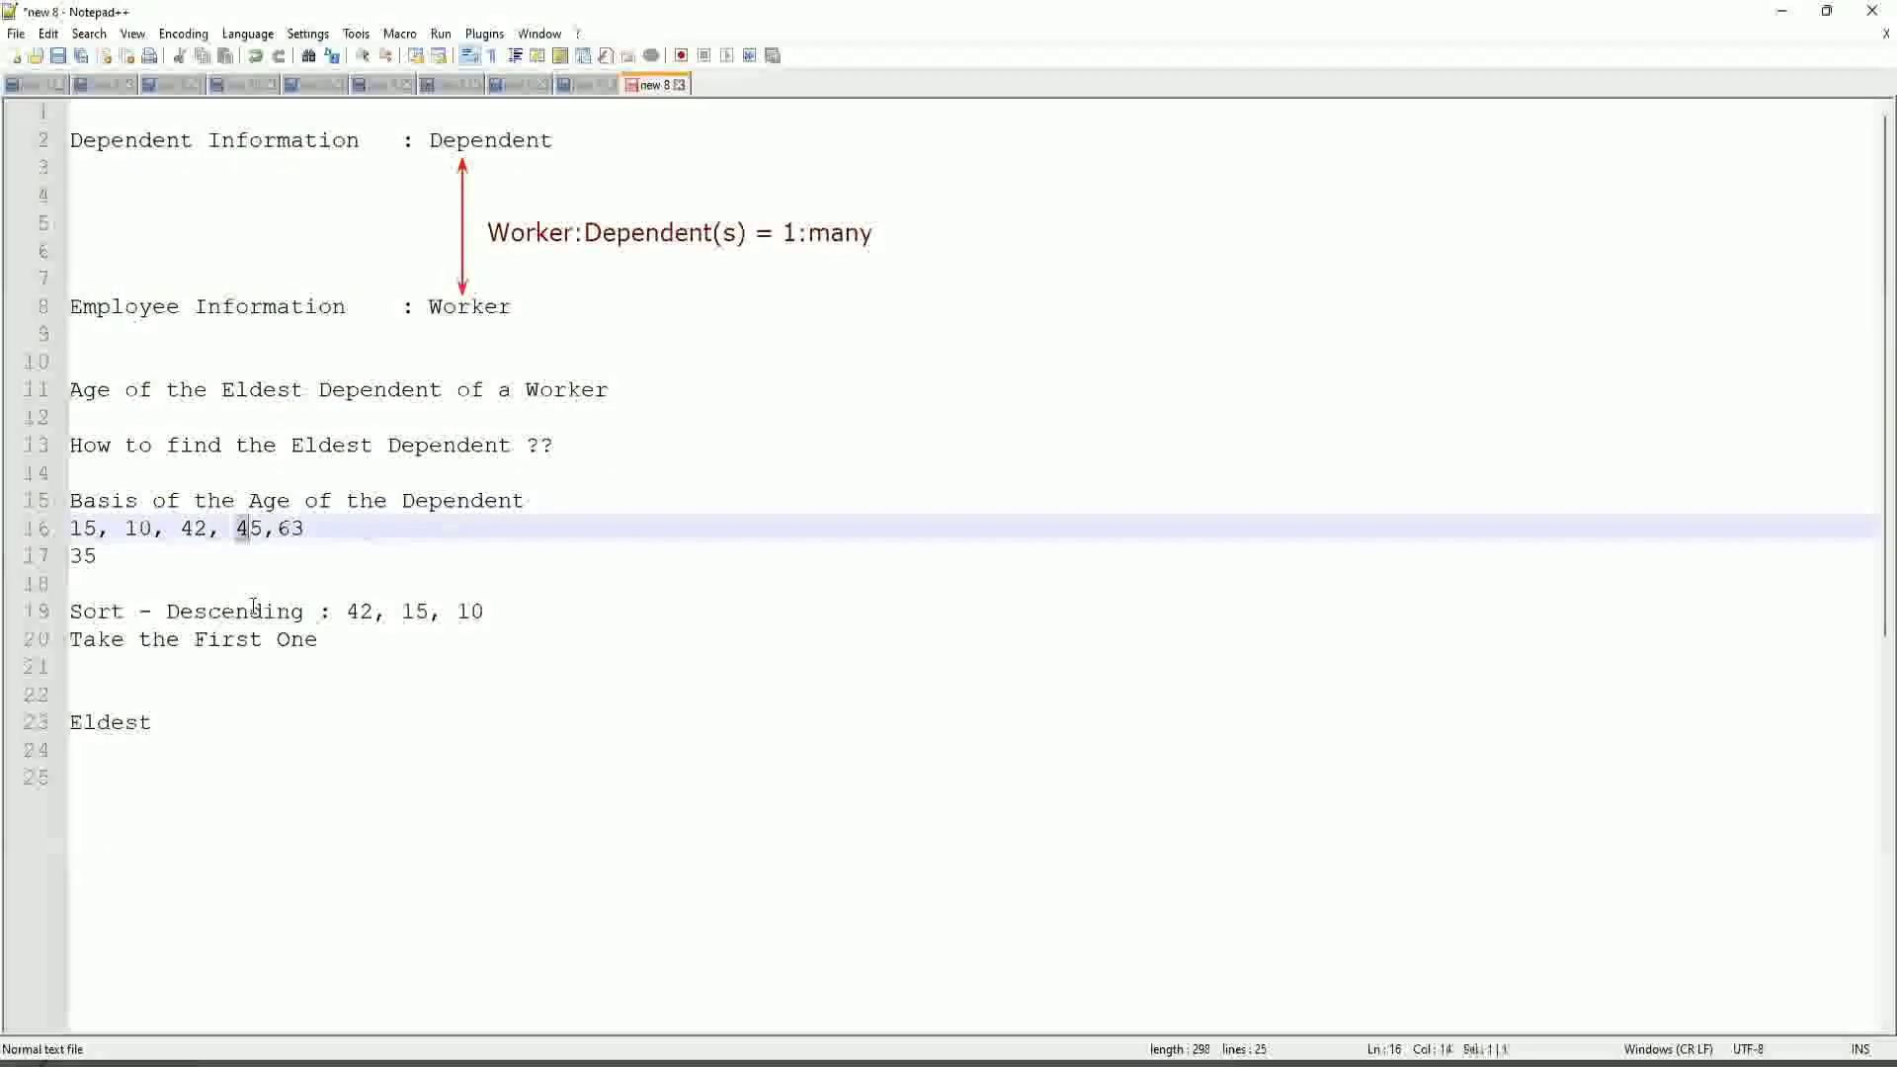
key(shift+Right)
text(42)
key(Left)
key(Left)
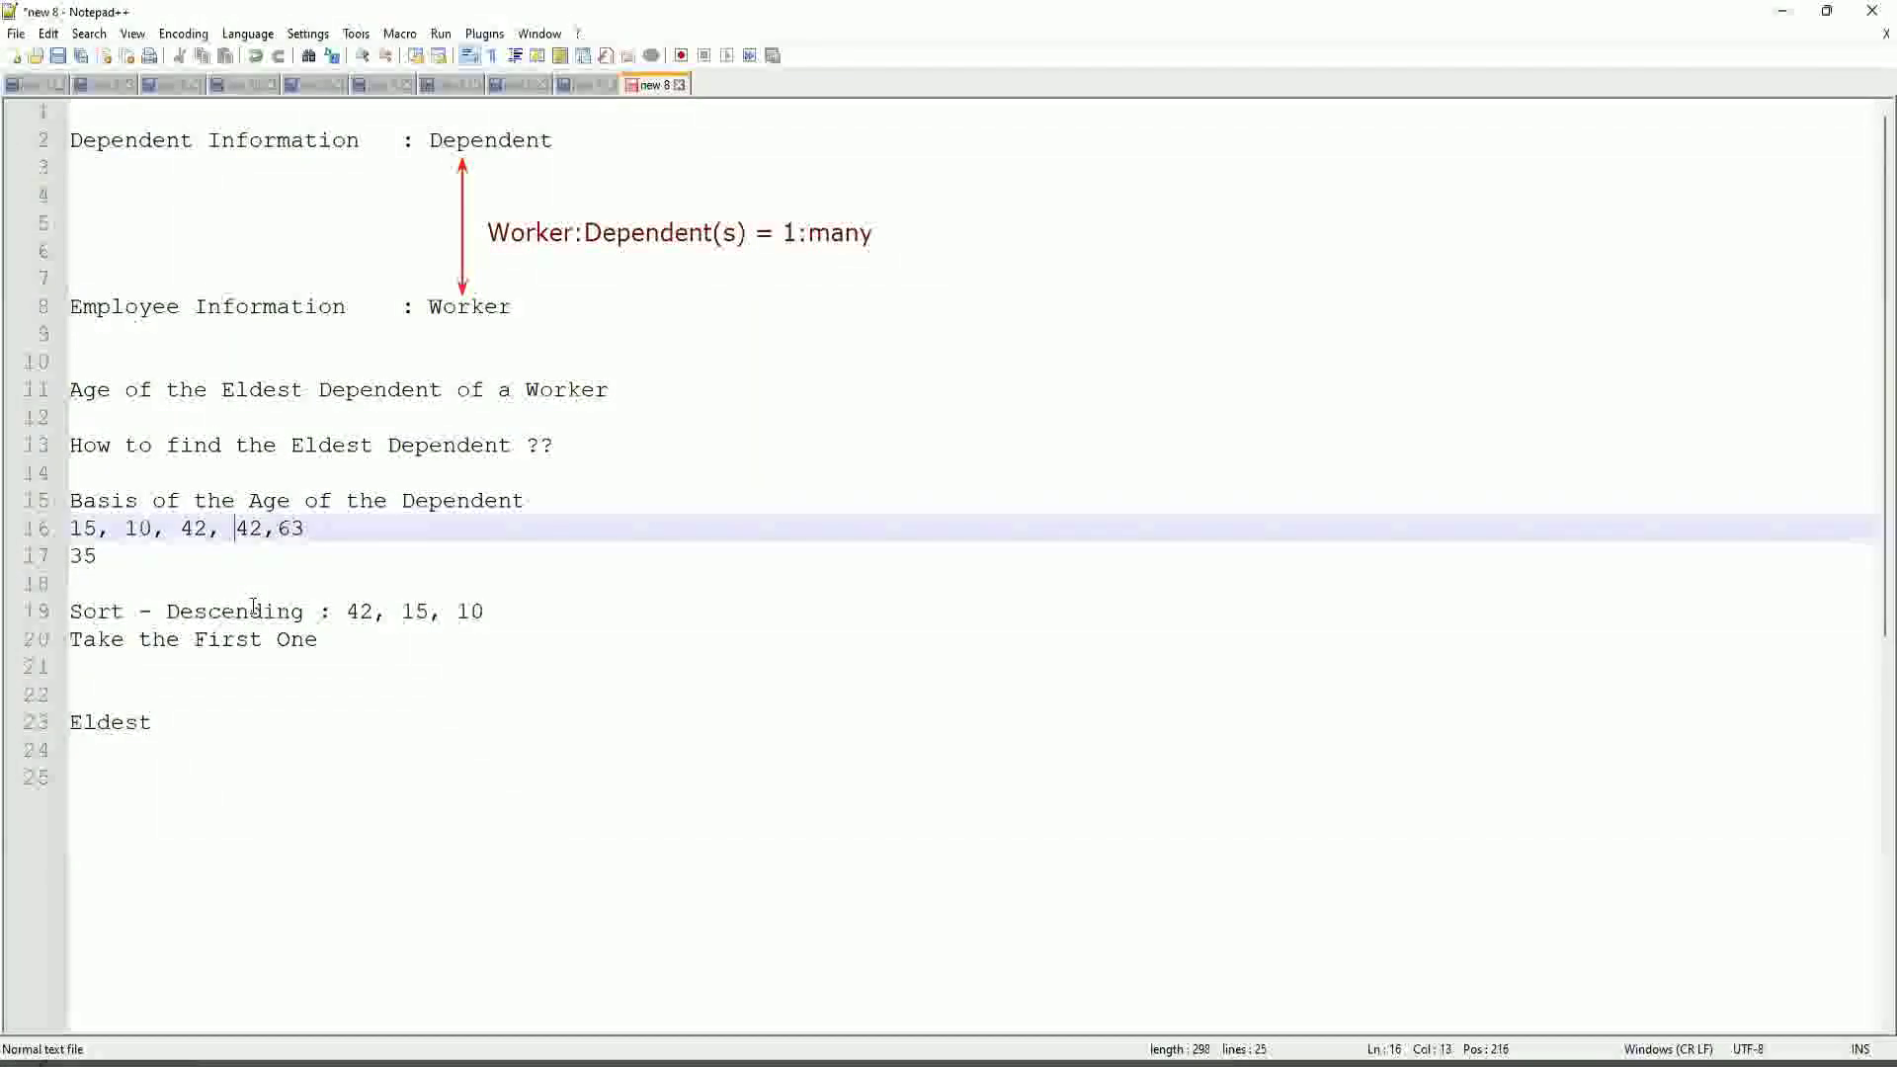
key(BackSpace)
key(Right)
key(Right)
key(Right)
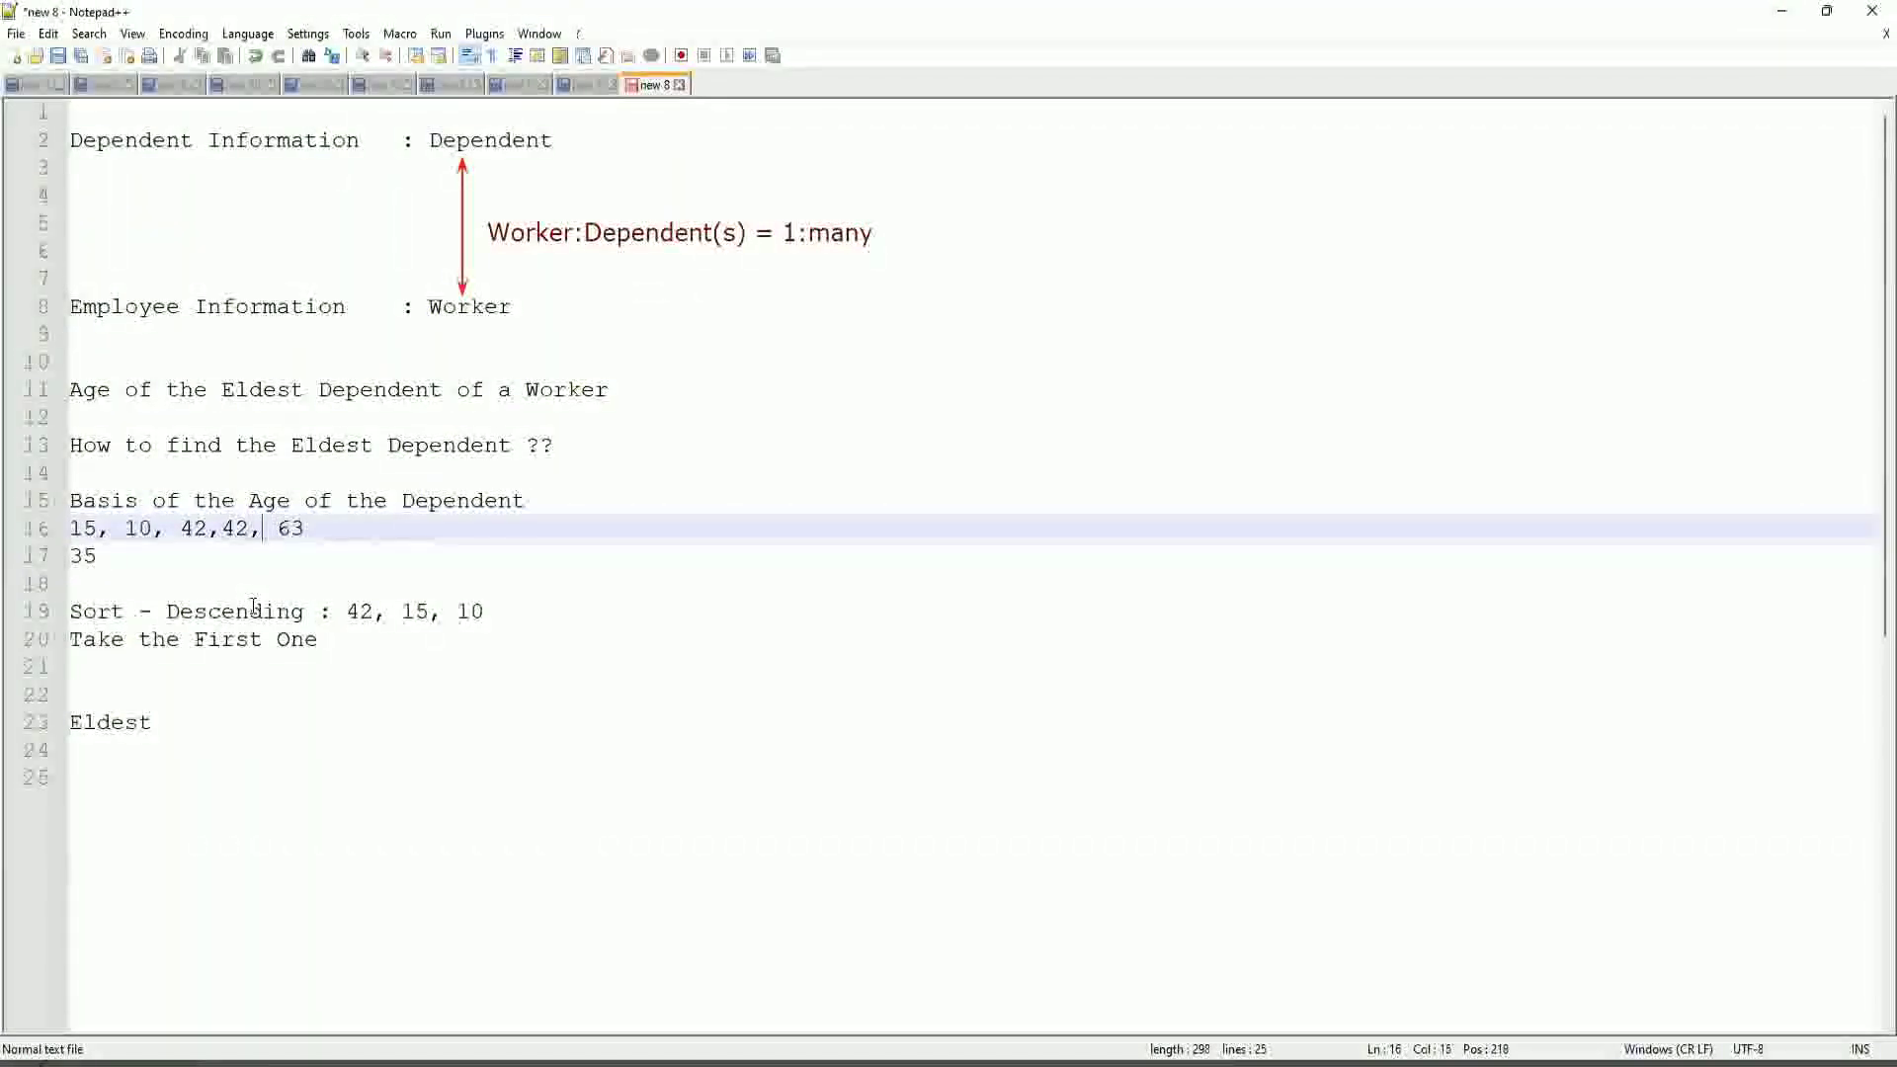
key(Left)
key(Left)
key(Left)
key(Left)
key(Left)
key(Left)
key(Left)
key(Left)
key(Left)
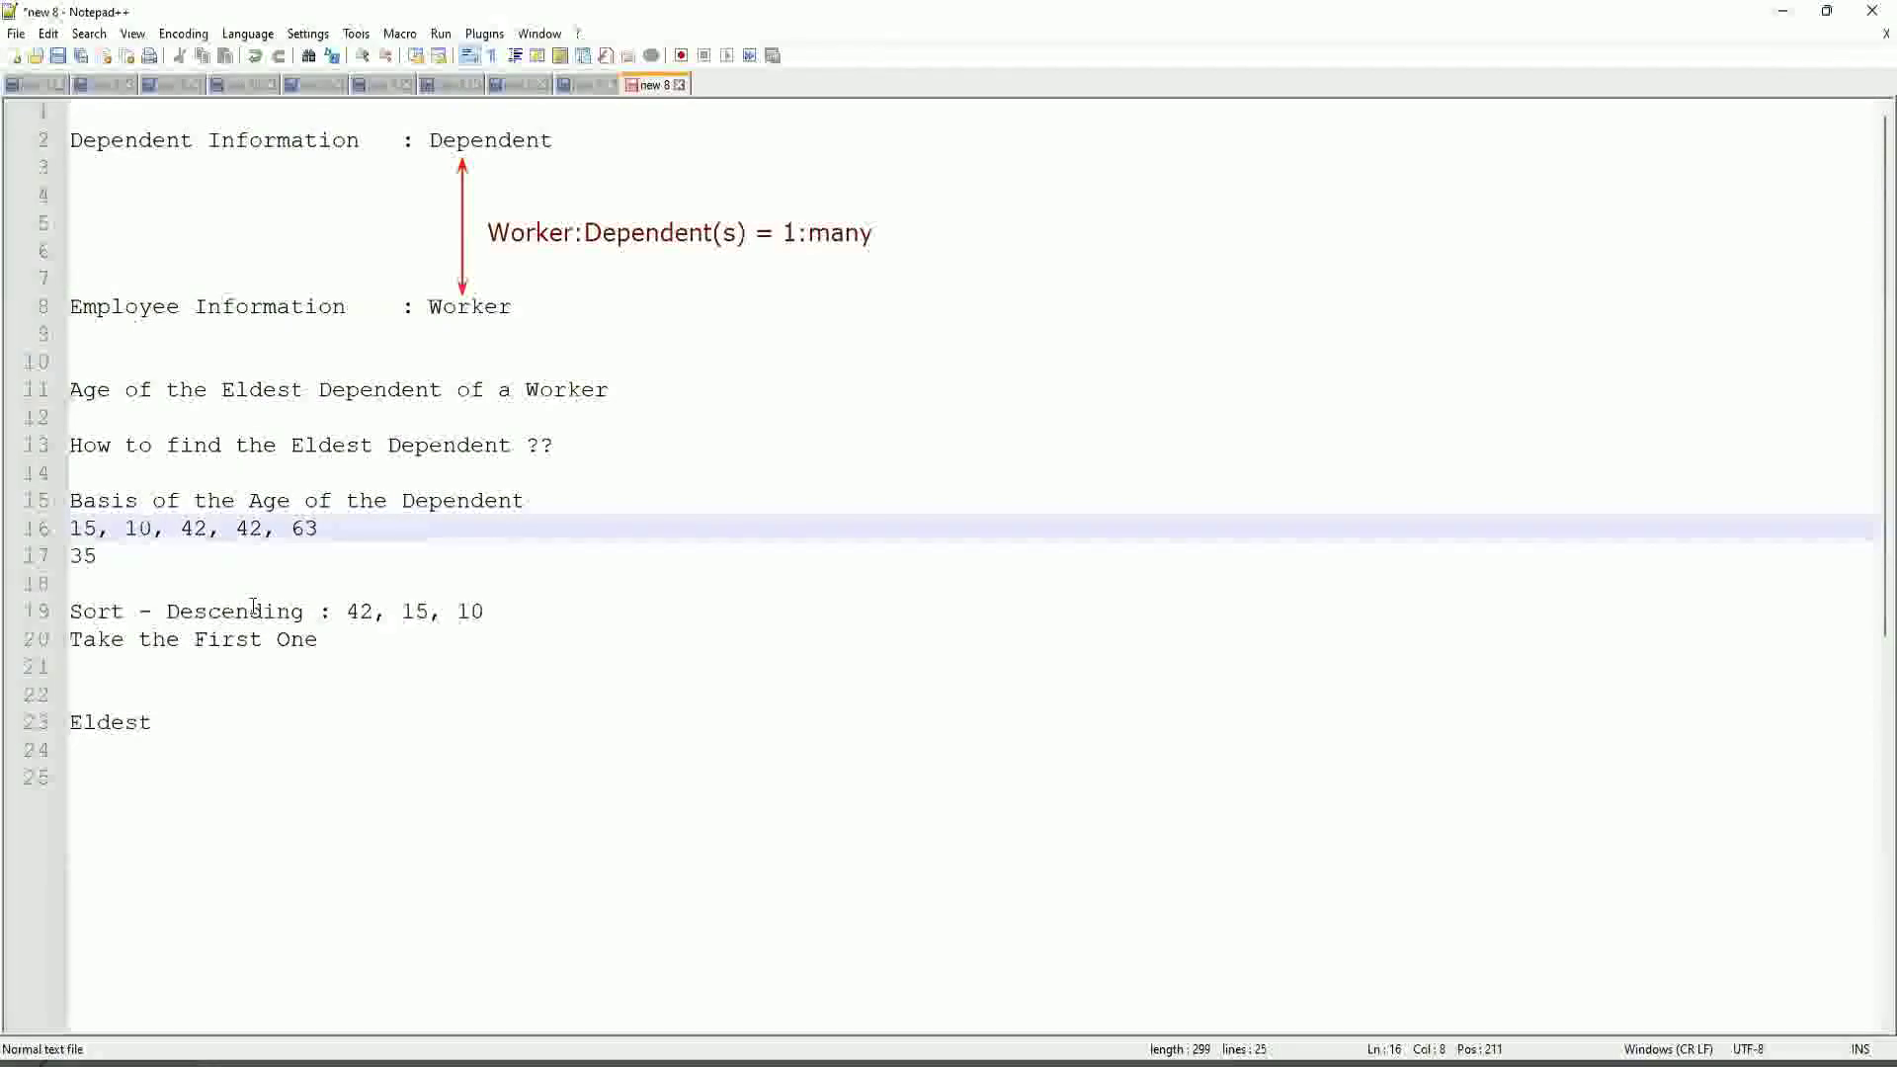
key(Right)
key(Right)
key(Right)
key(Right)
key(Right)
key(Right)
key(Right)
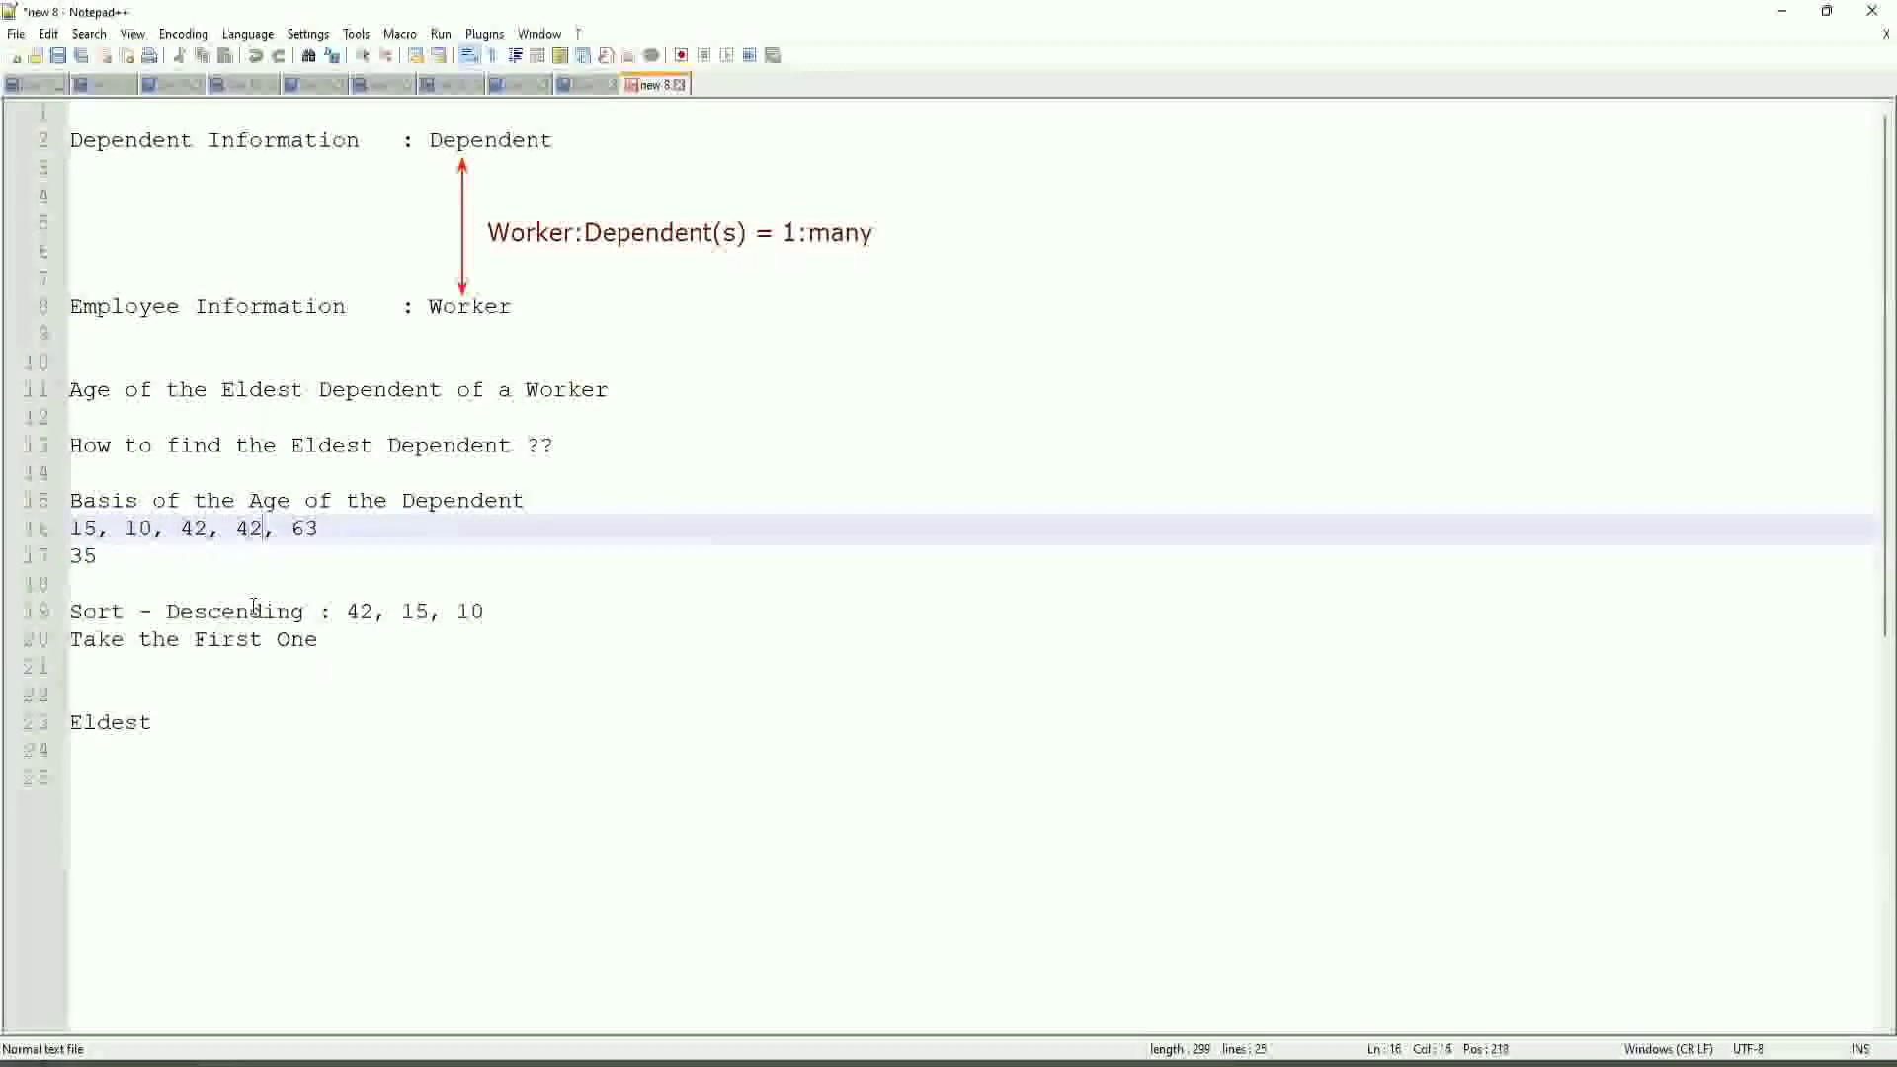
Step: Delete the trailing ', 63' so line 16 reads '15, 10, 42, 42'
key(Right)
key(shift+Right)
key(shift+Right)
key(shift+Right)
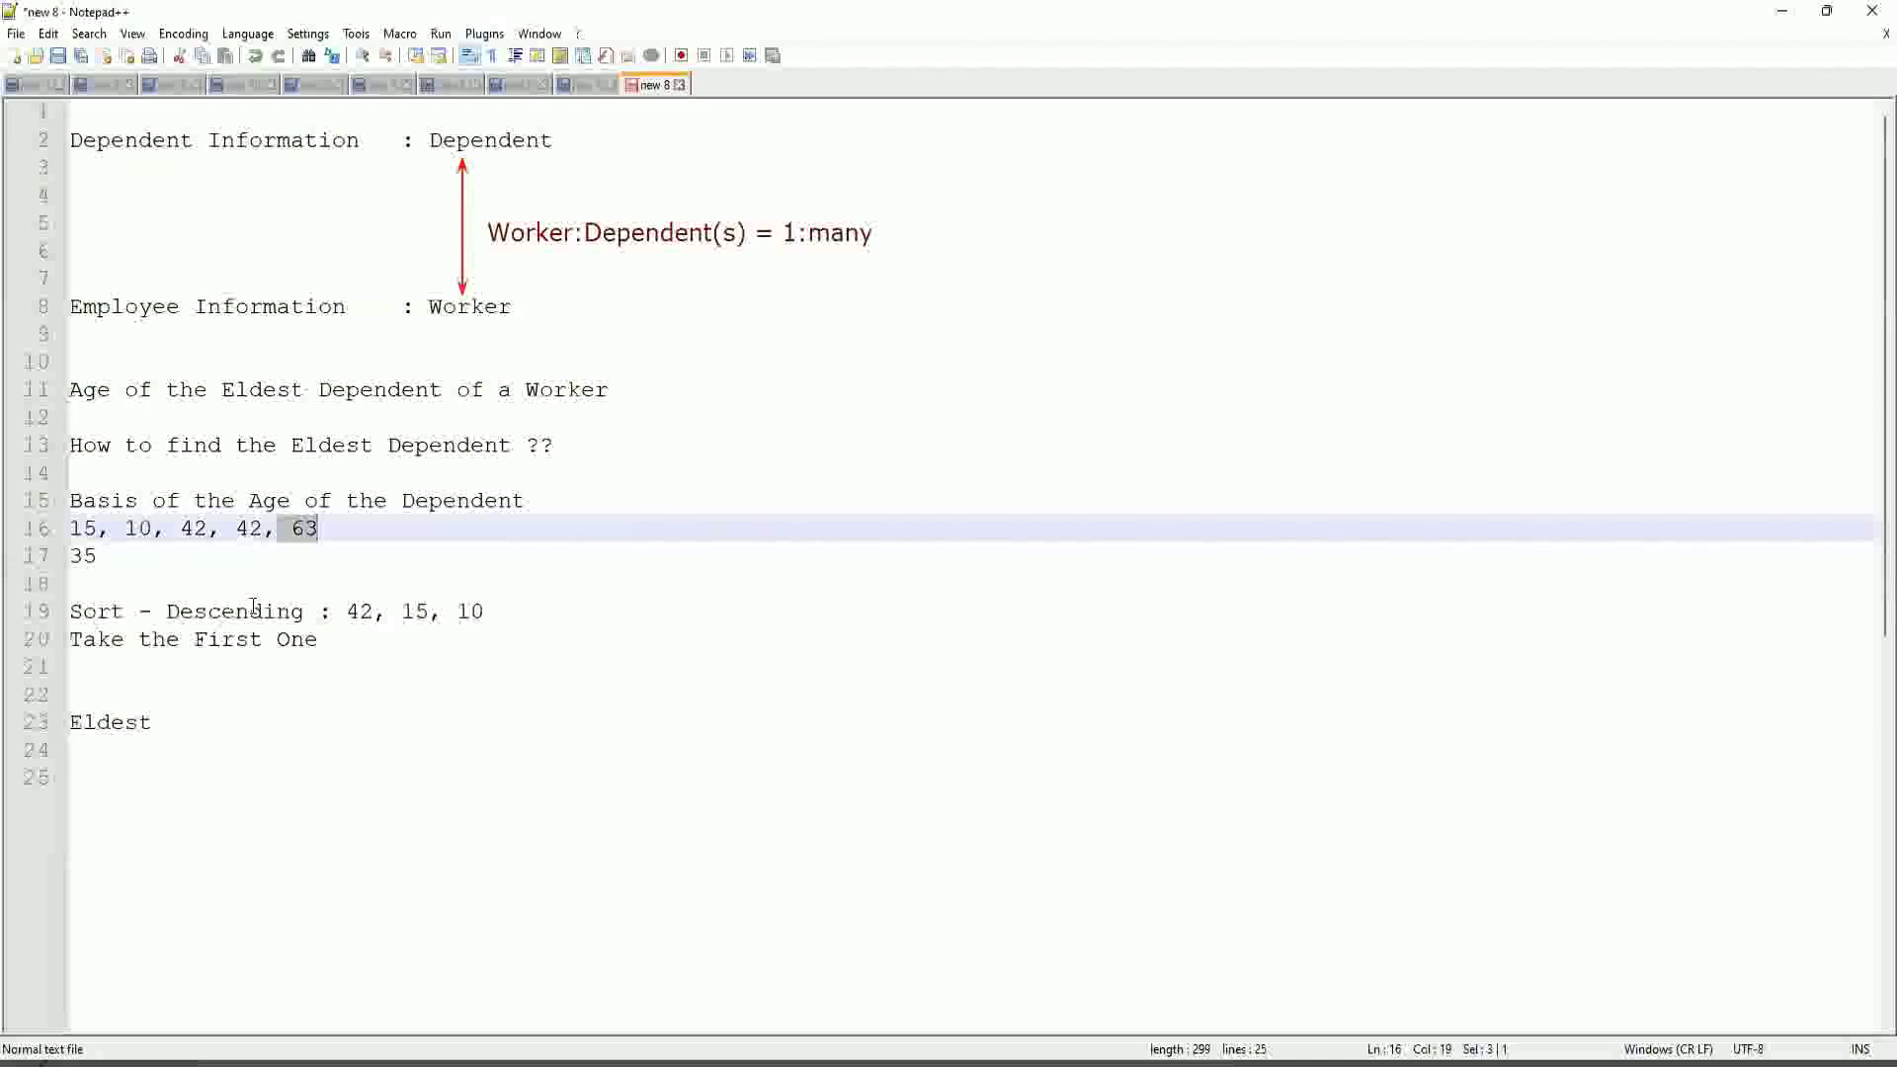
key(BackSpace)
key(BackSpace)
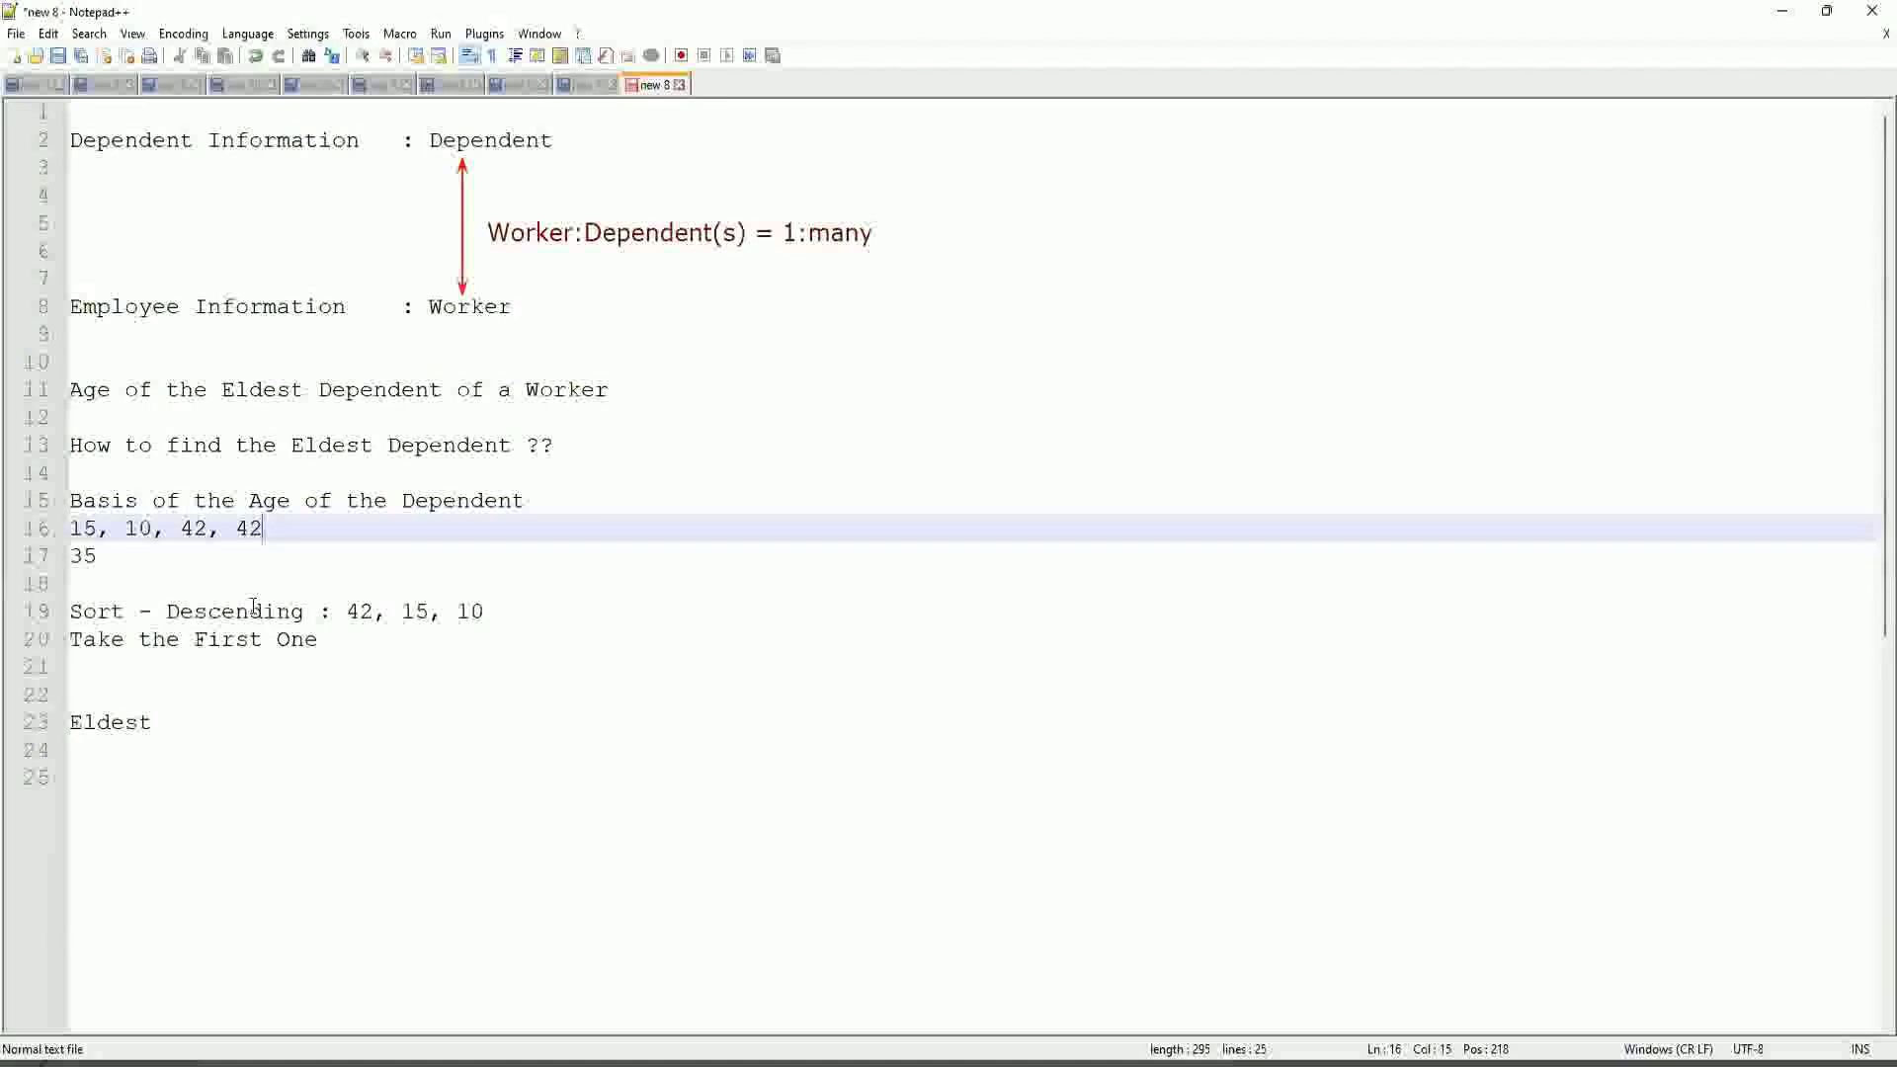
Step: Change the trailing 42 to 43, append 75 and 82, and highlight the full age list
key(BackSpace)
text(3, 75, 82)
drag(391, 525, 69, 529)
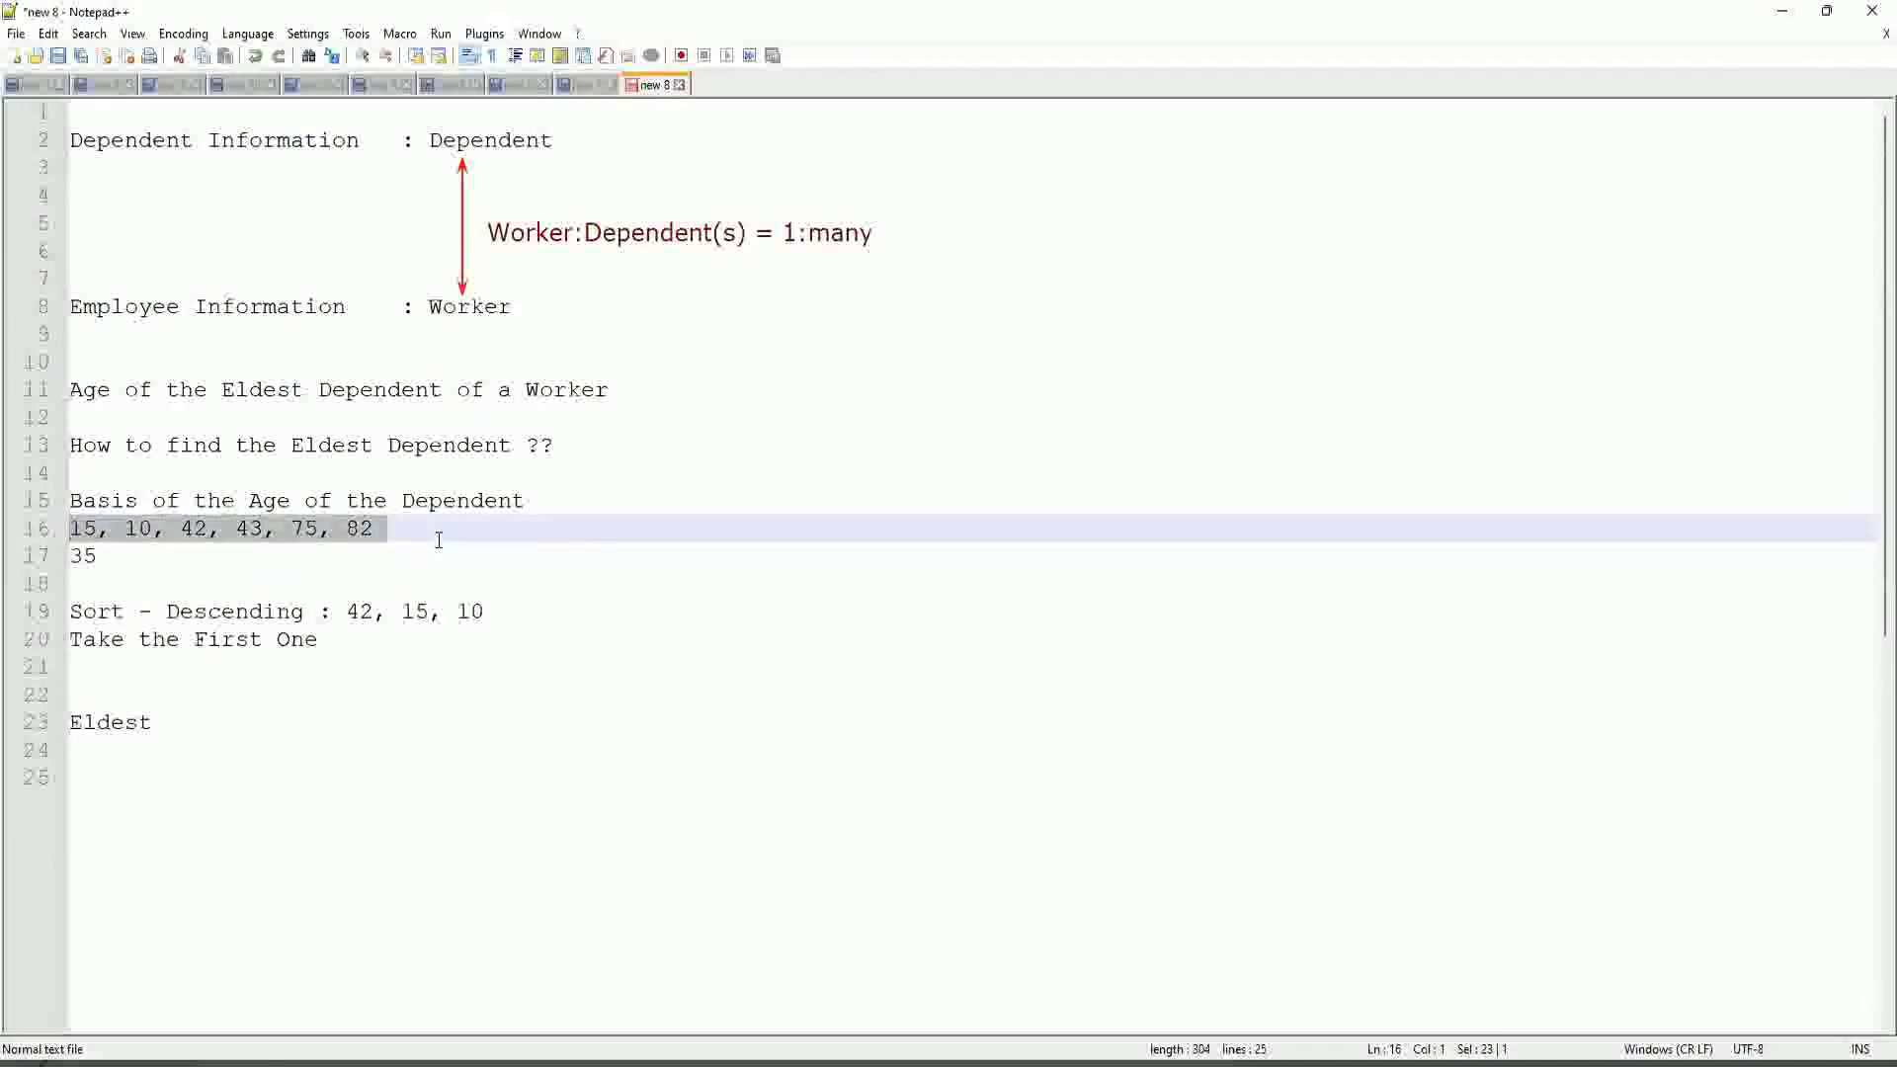
click(262, 610)
Step: Point out the word Descending, the ages 42 and 43, the whole list, and 82
click(254, 596)
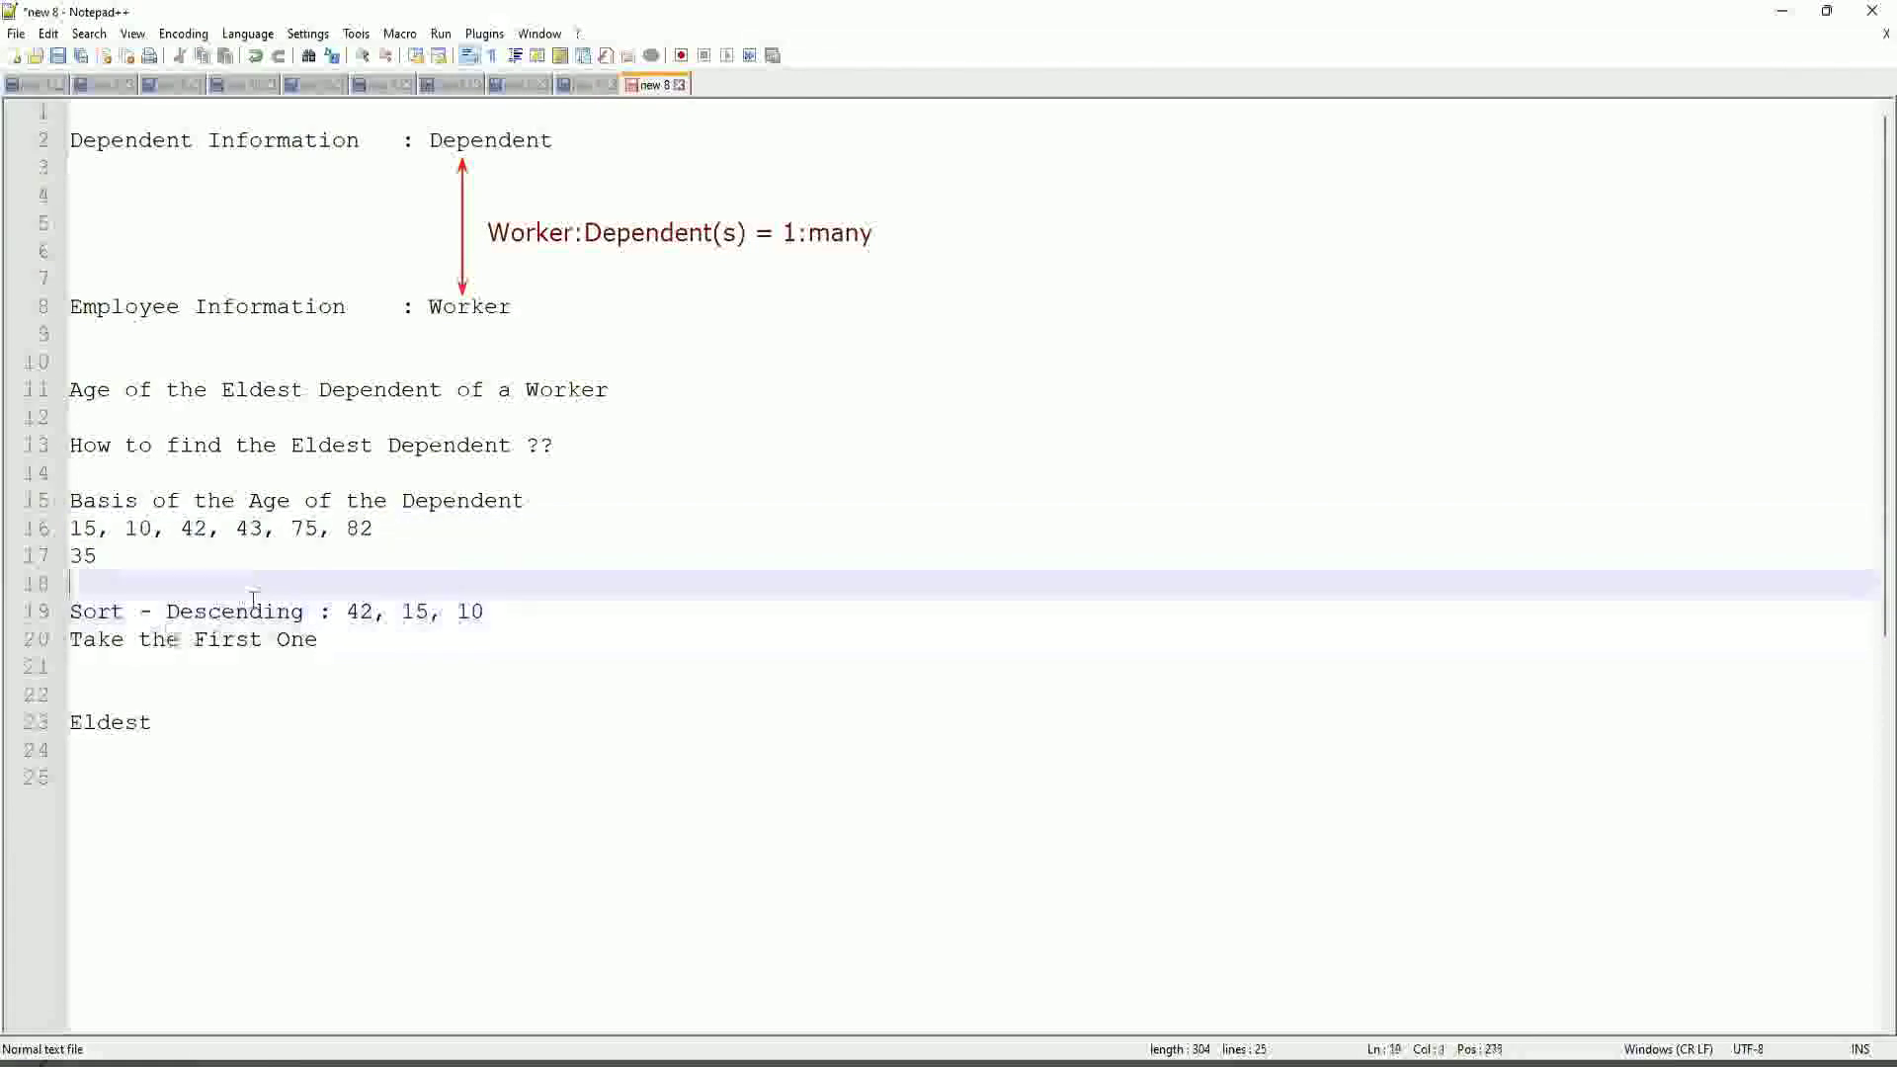
click(222, 608)
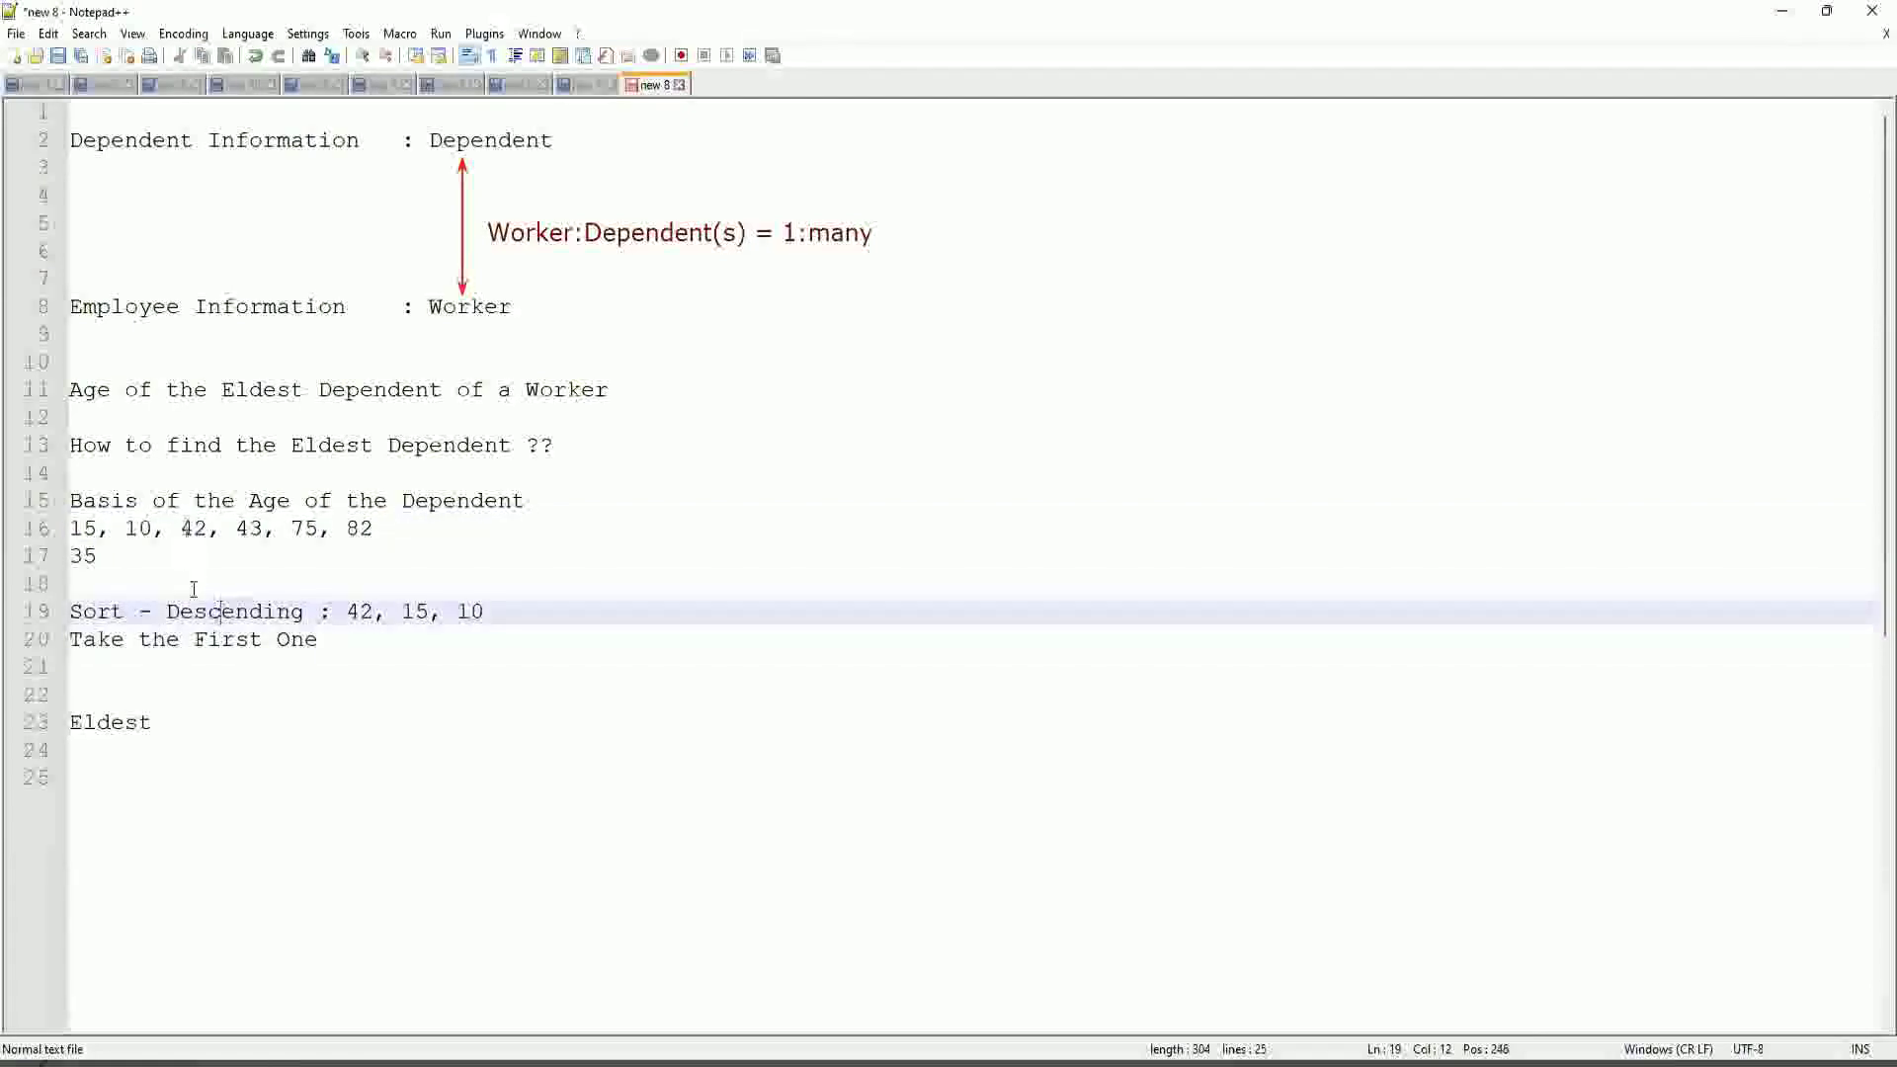
click(239, 604)
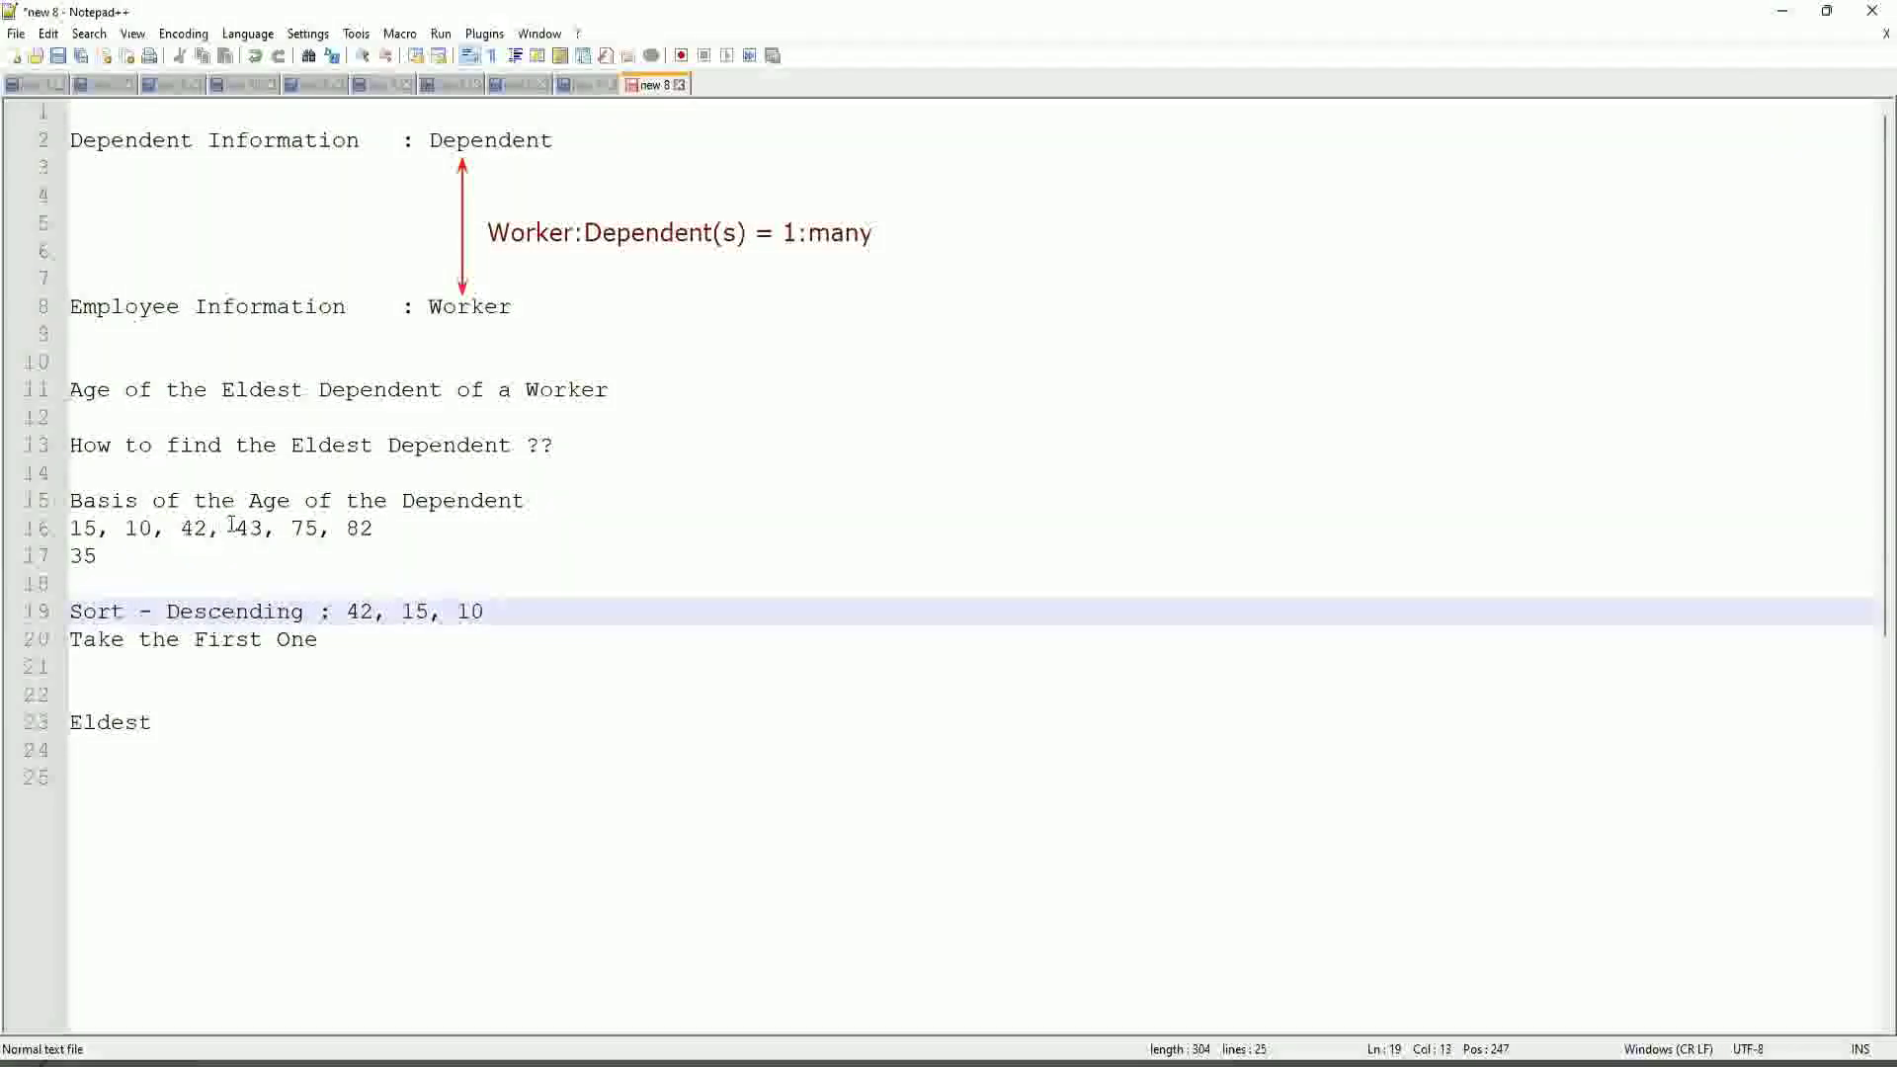
drag(180, 529, 248, 549)
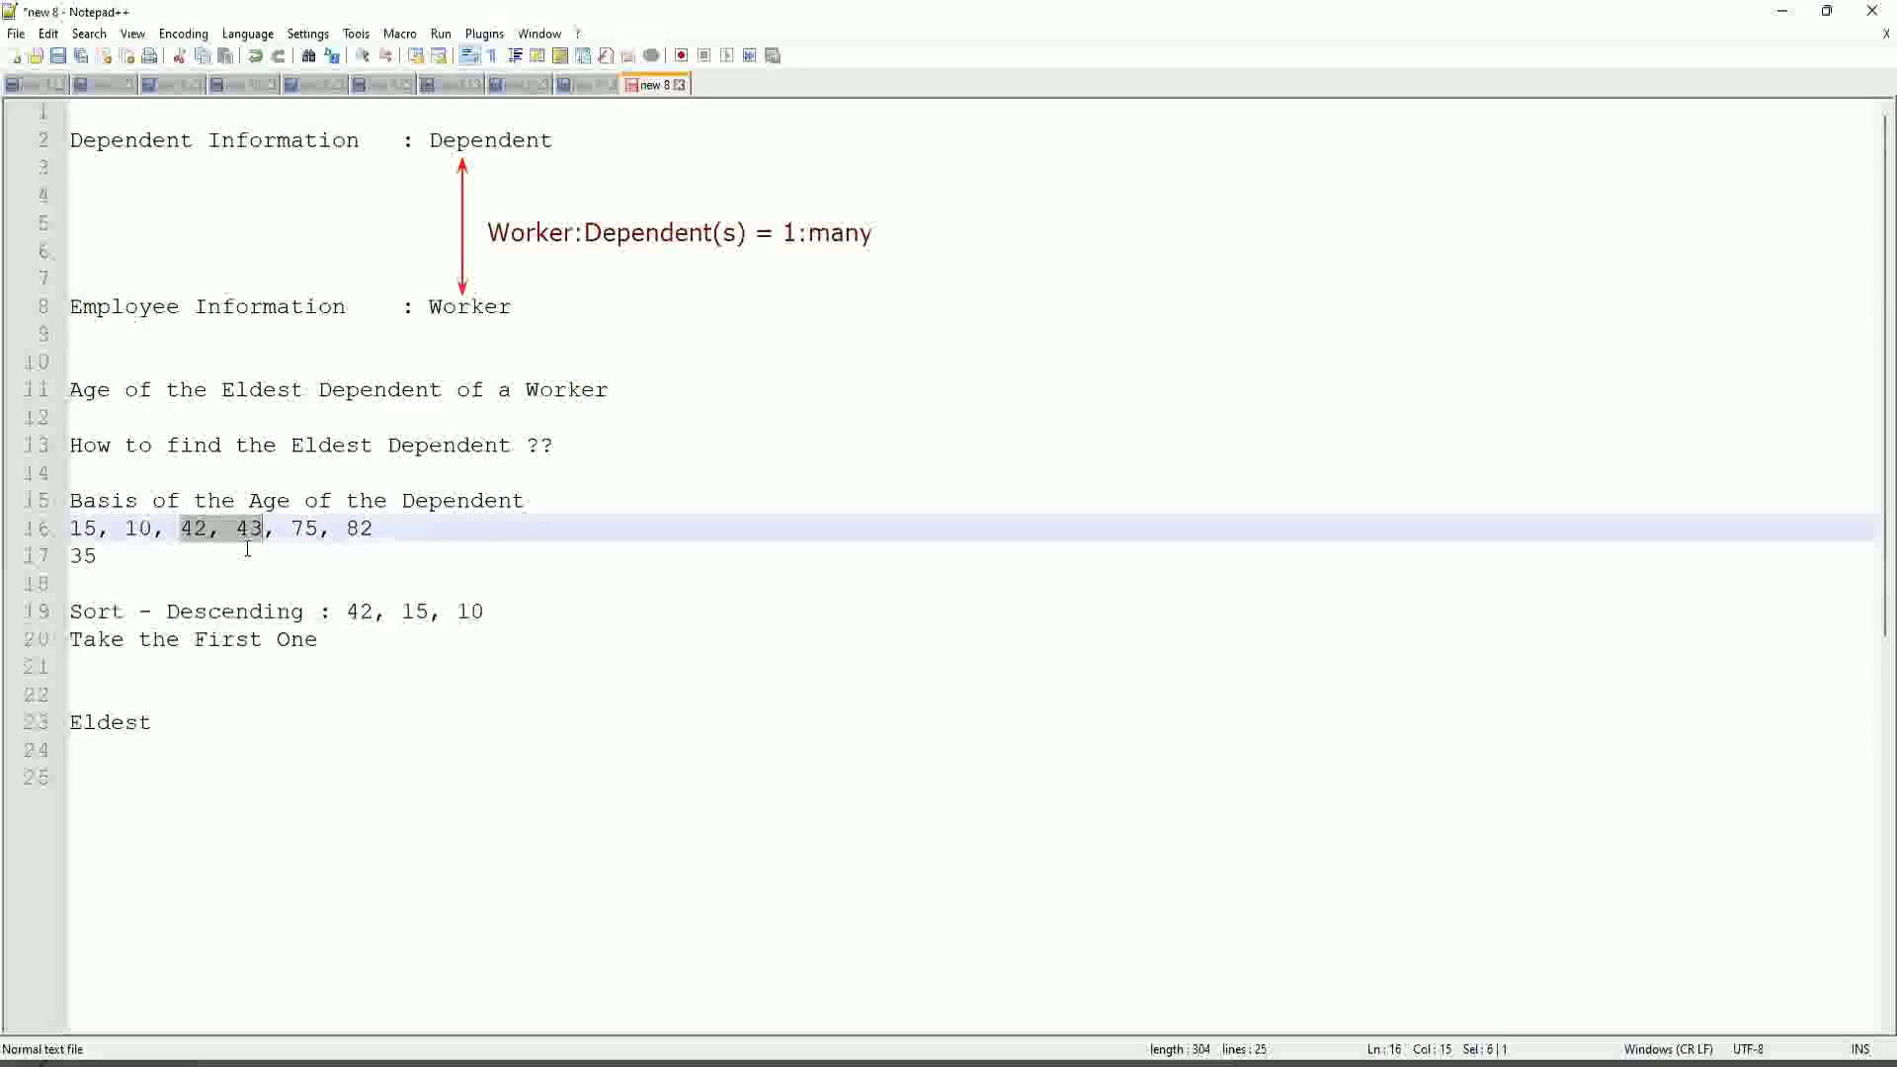
click(249, 544)
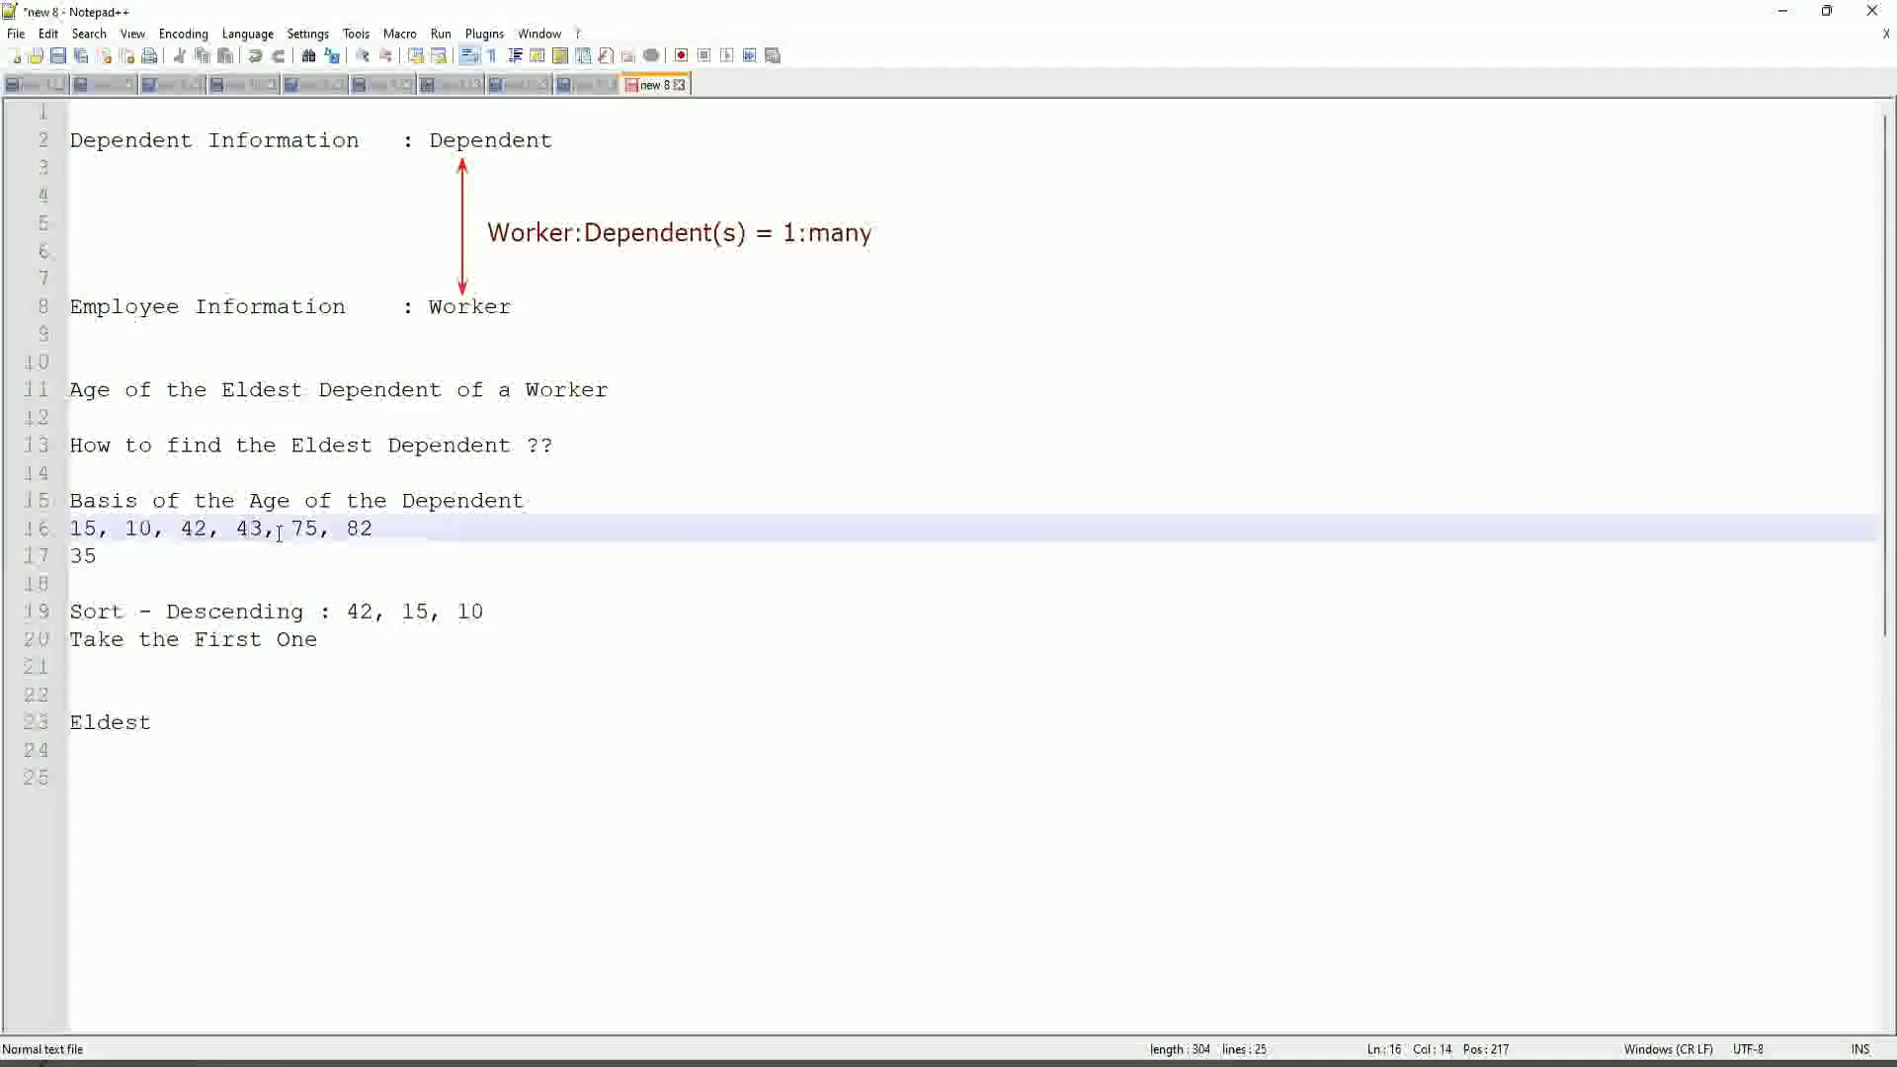
click(195, 531)
drag(69, 531, 394, 530)
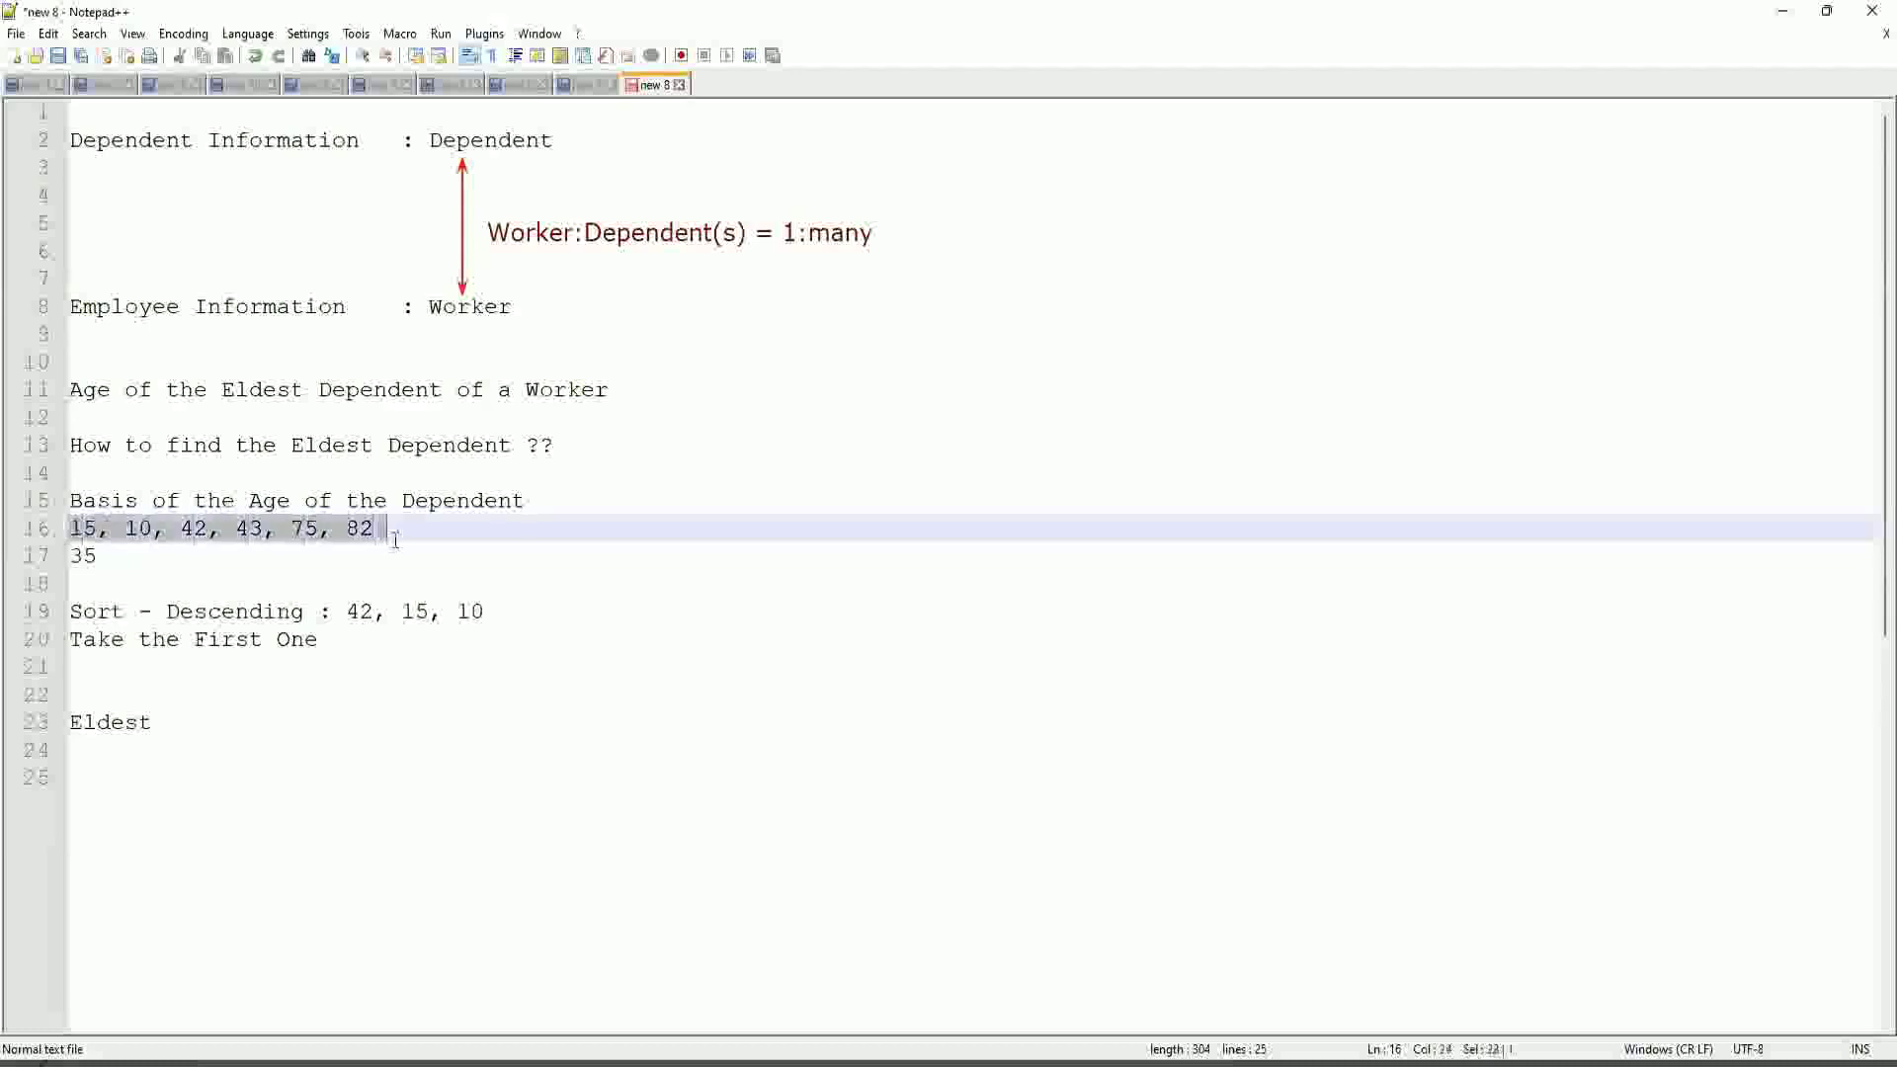
click(422, 531)
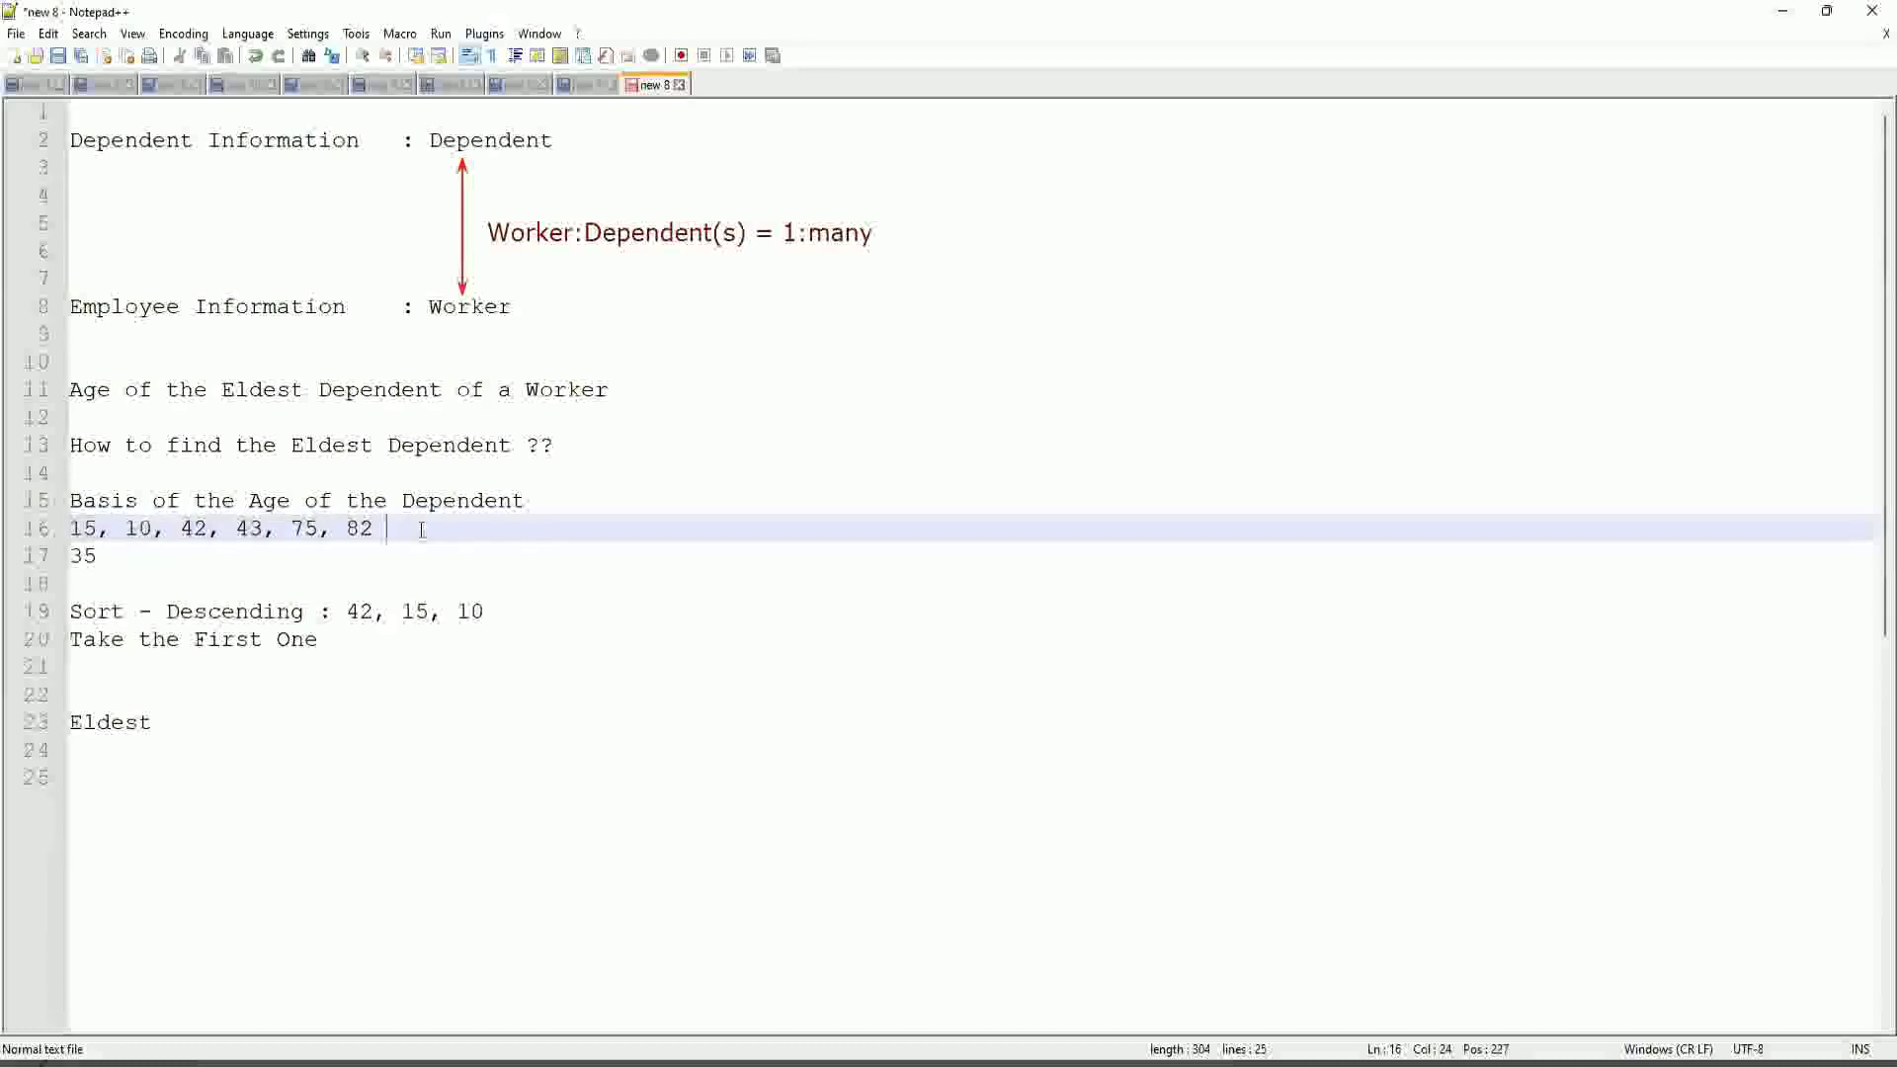
click(361, 532)
click(219, 528)
click(196, 613)
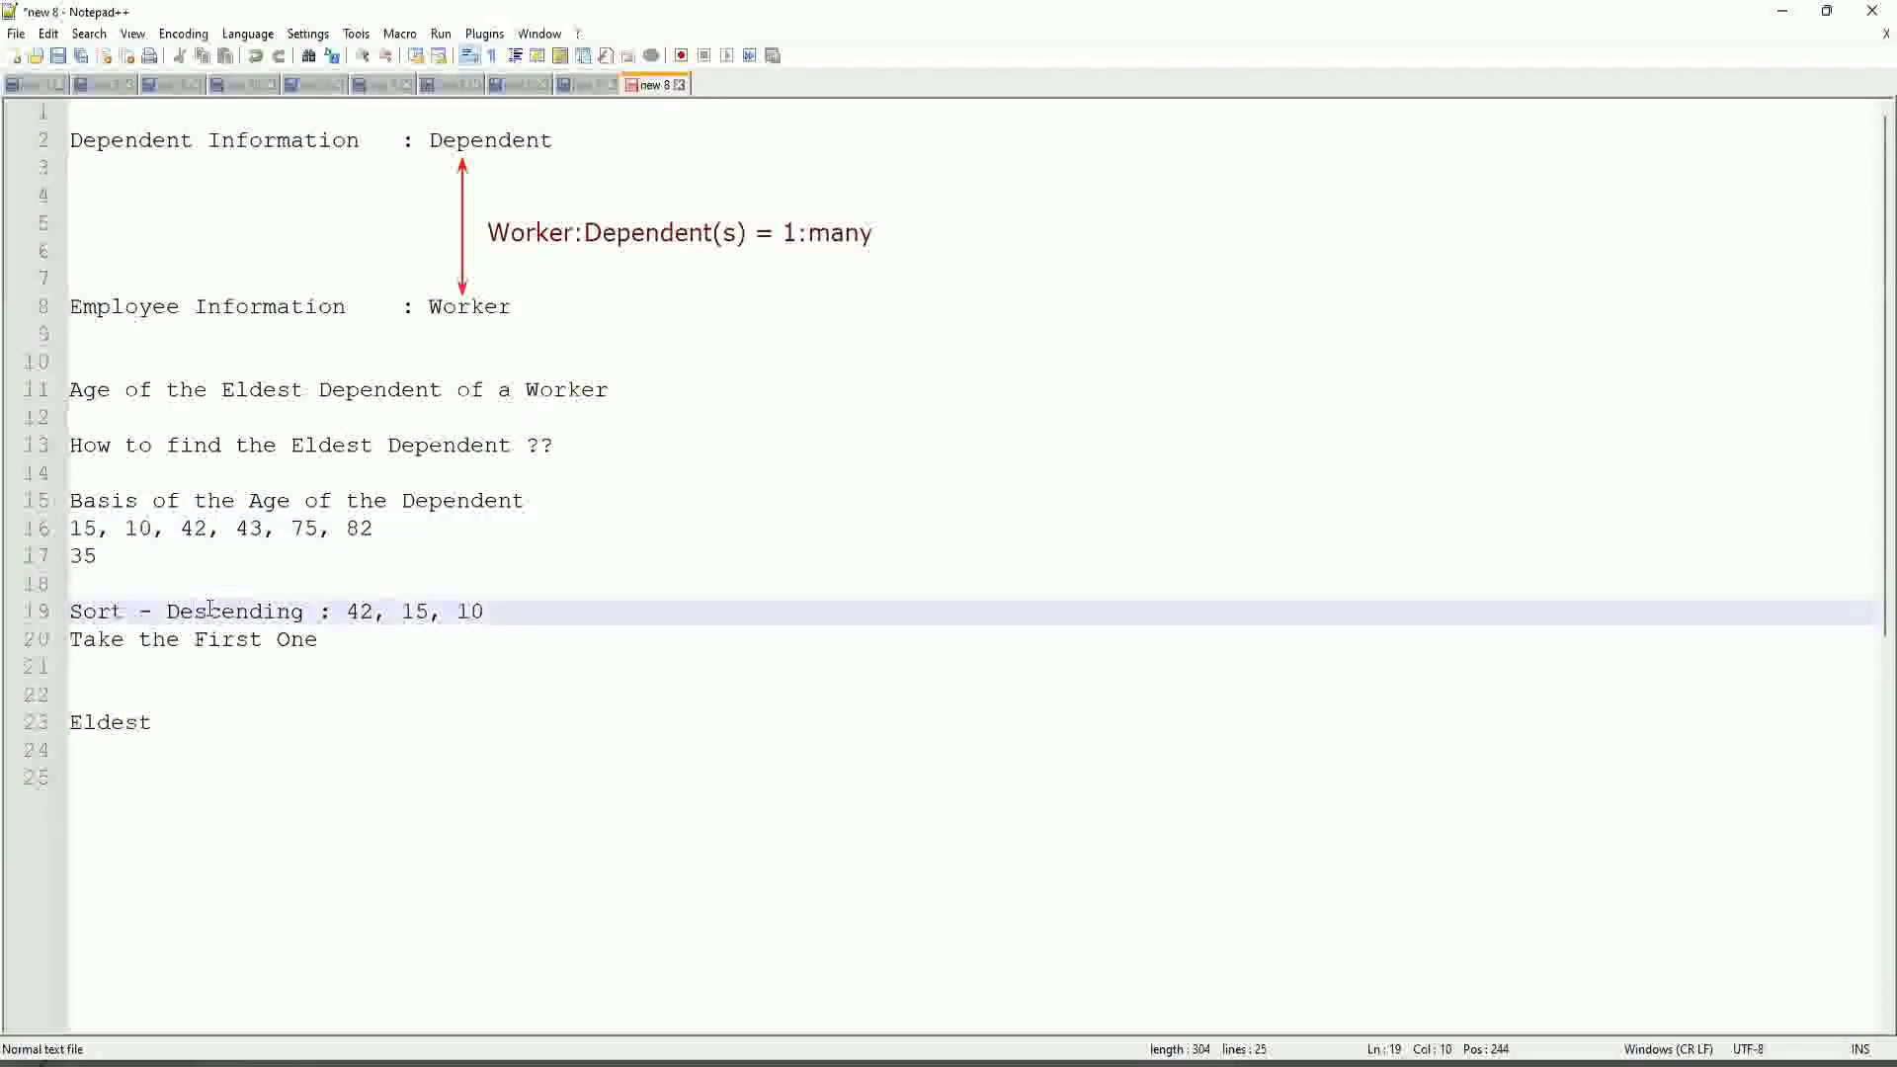
click(208, 639)
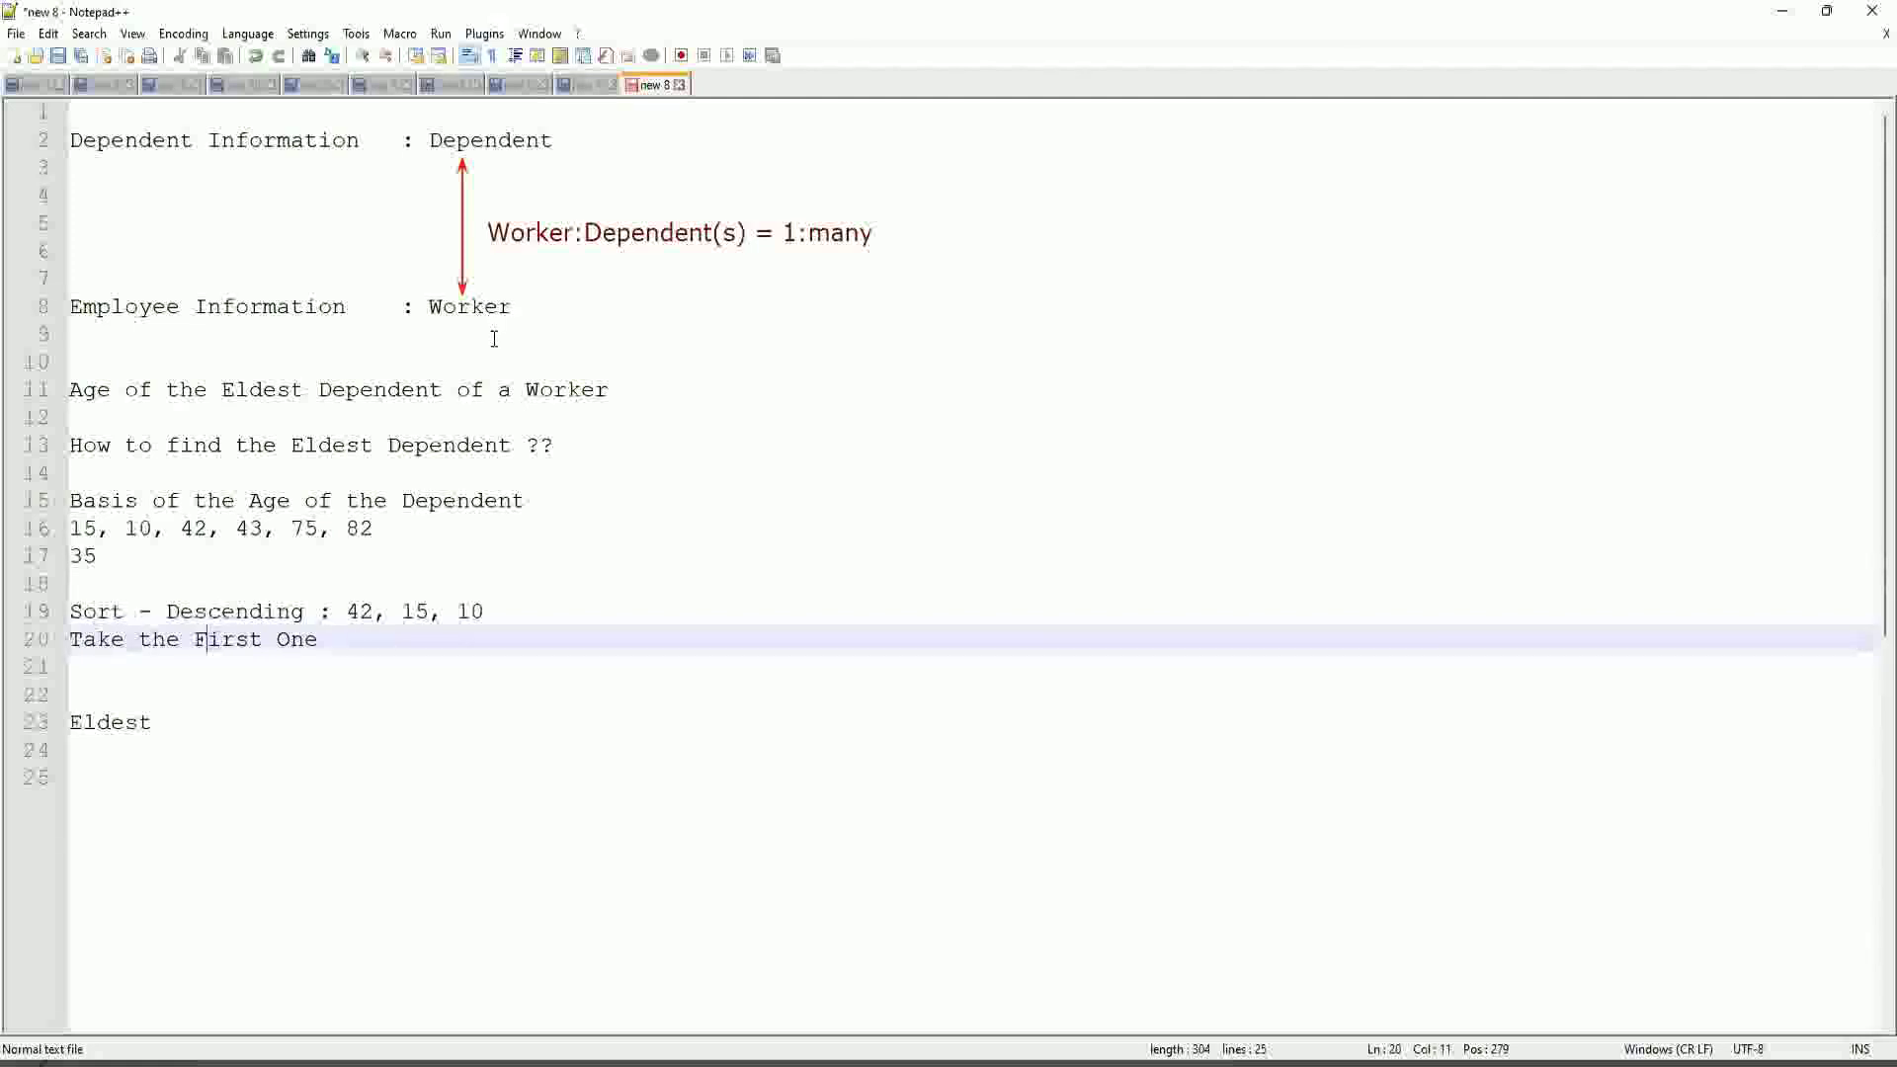
double_click(450, 306)
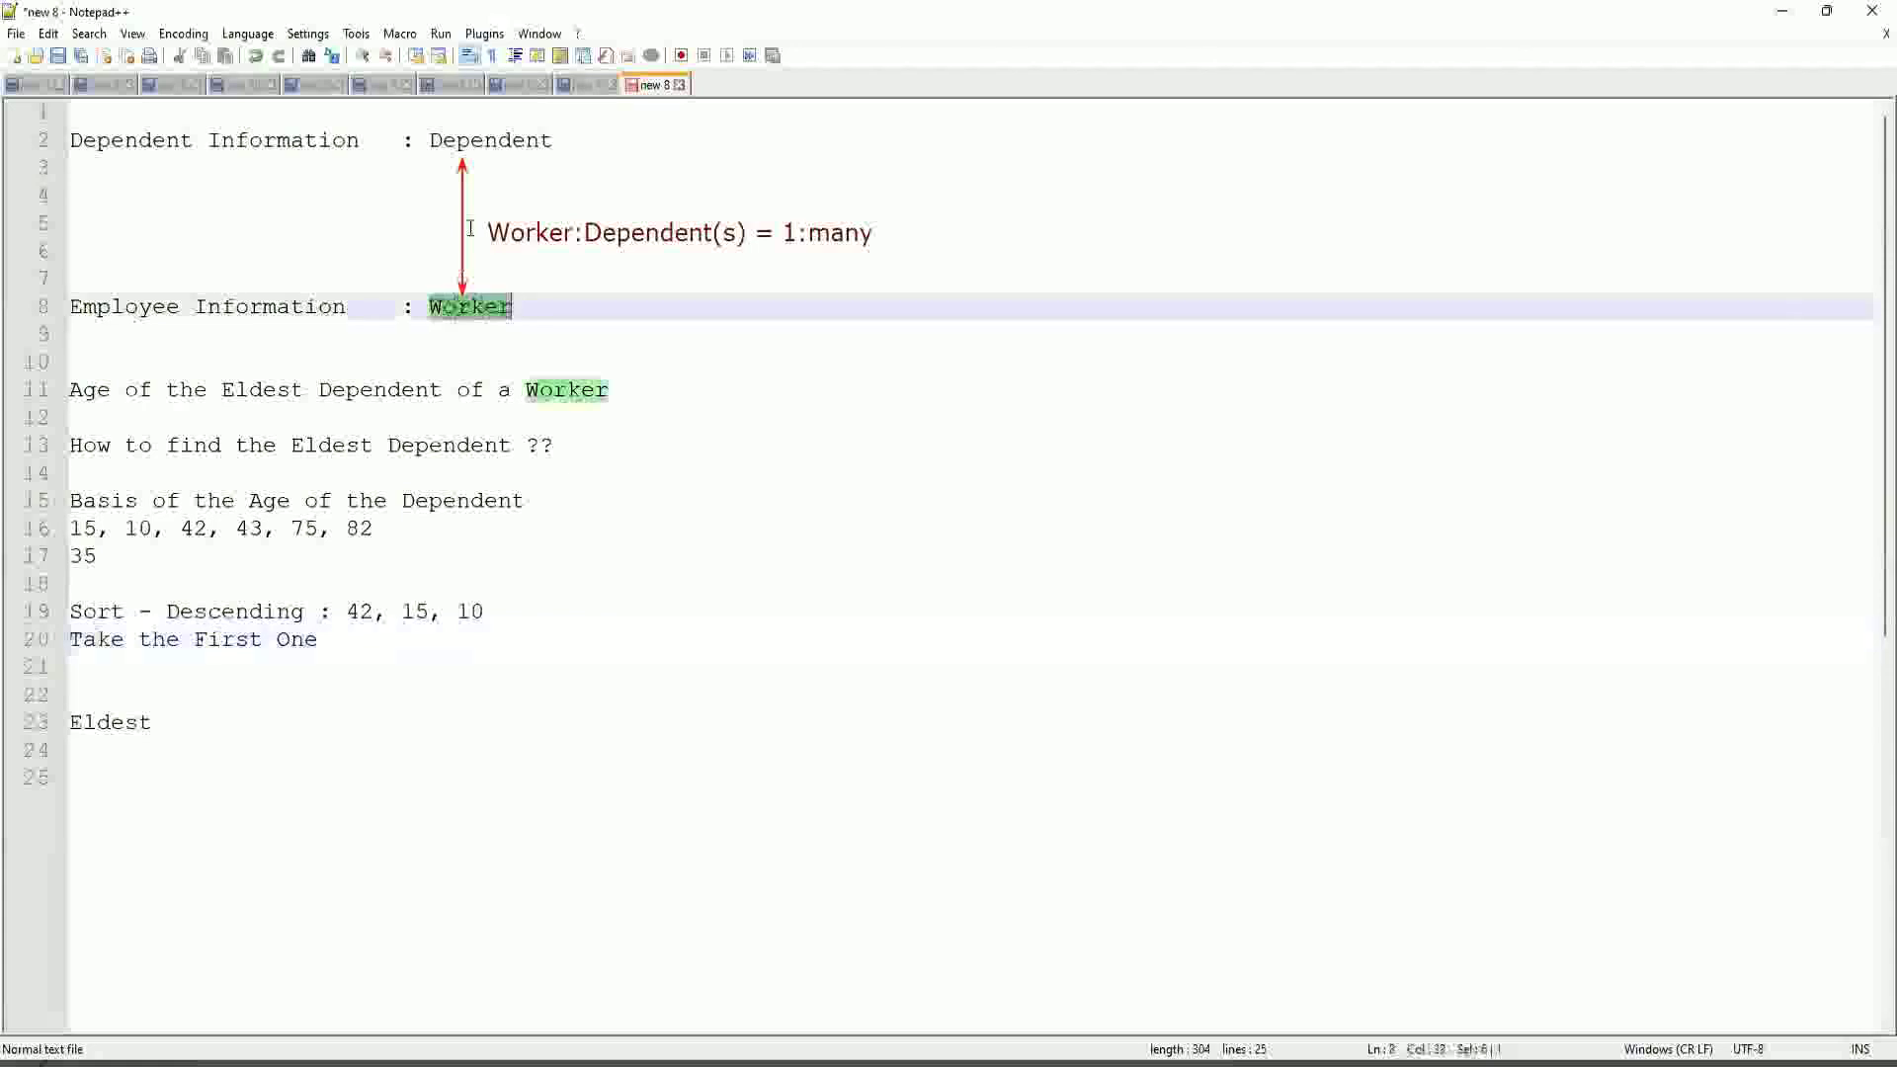
click(488, 138)
double_click(488, 138)
click(513, 307)
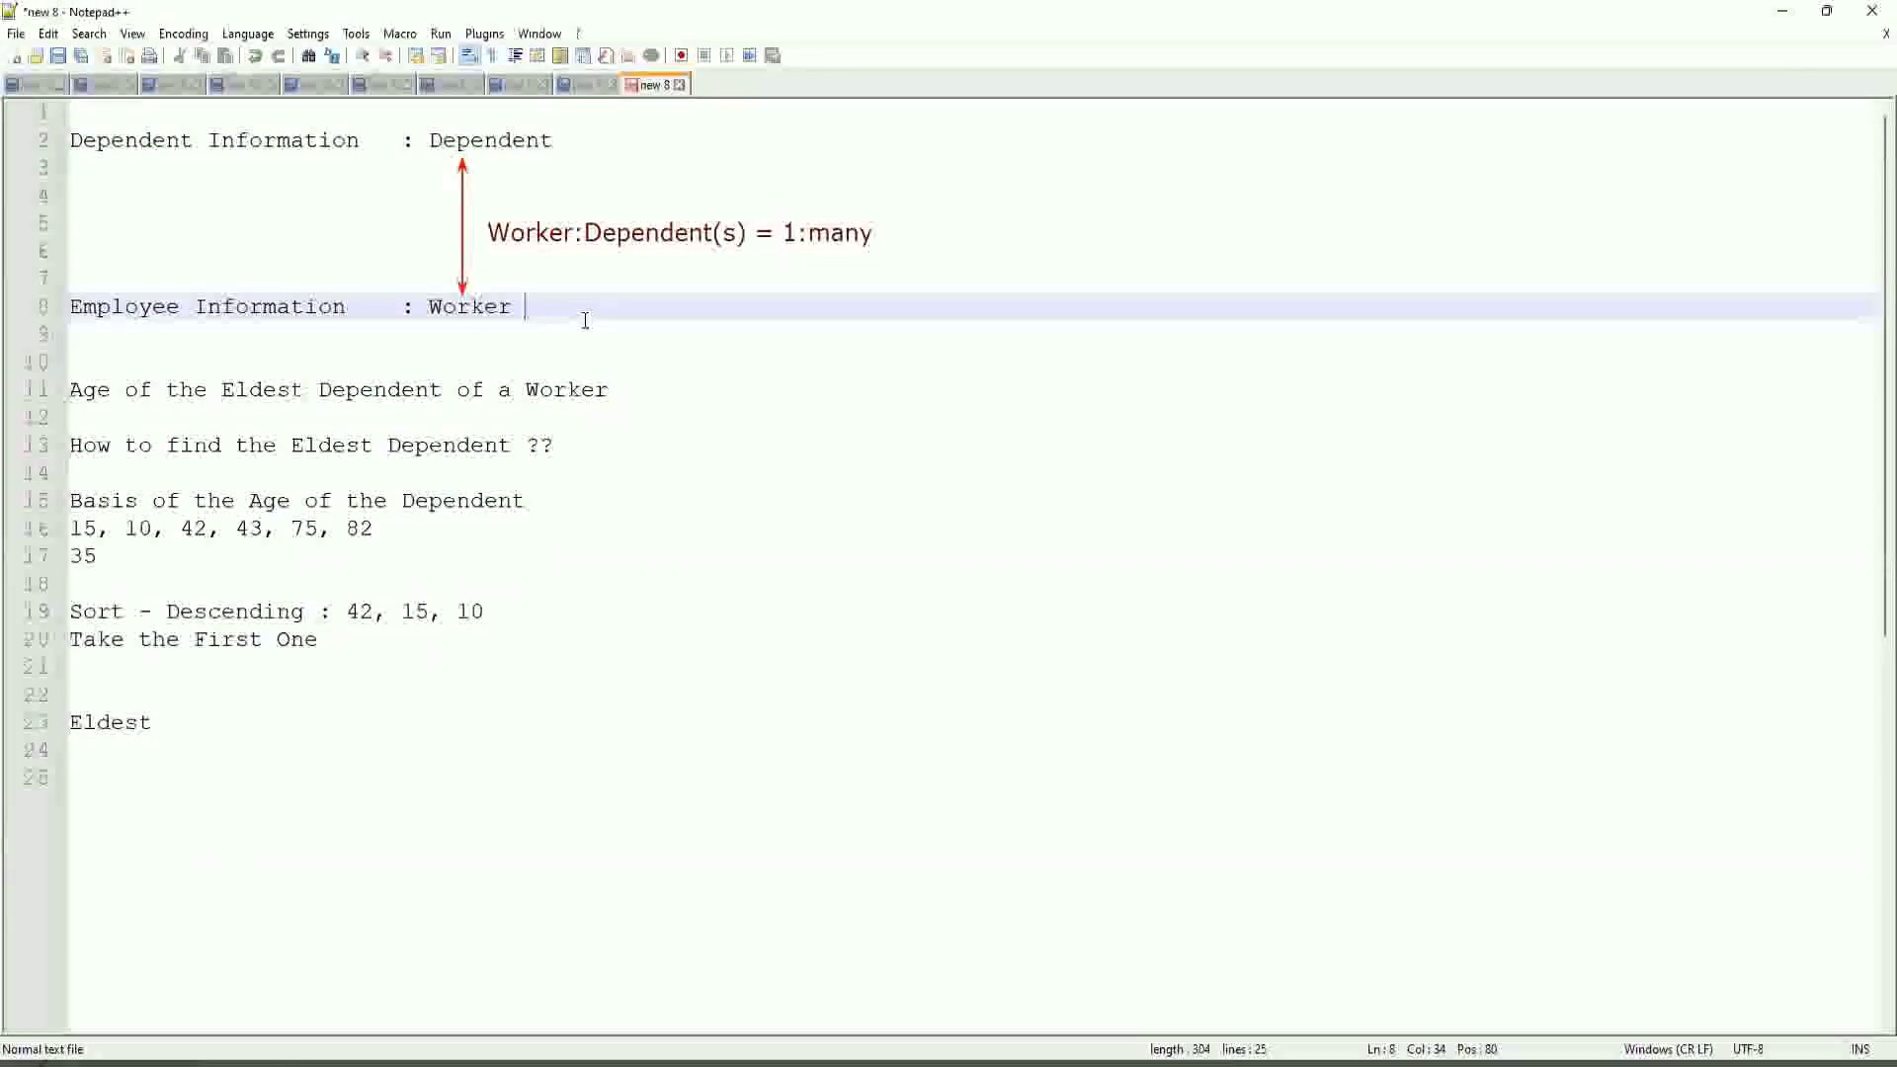
Step: Add 'Extract Single Instance (ESI) / Lookup Related Value (LRV)' on line 26 below Eldest
click(211, 728)
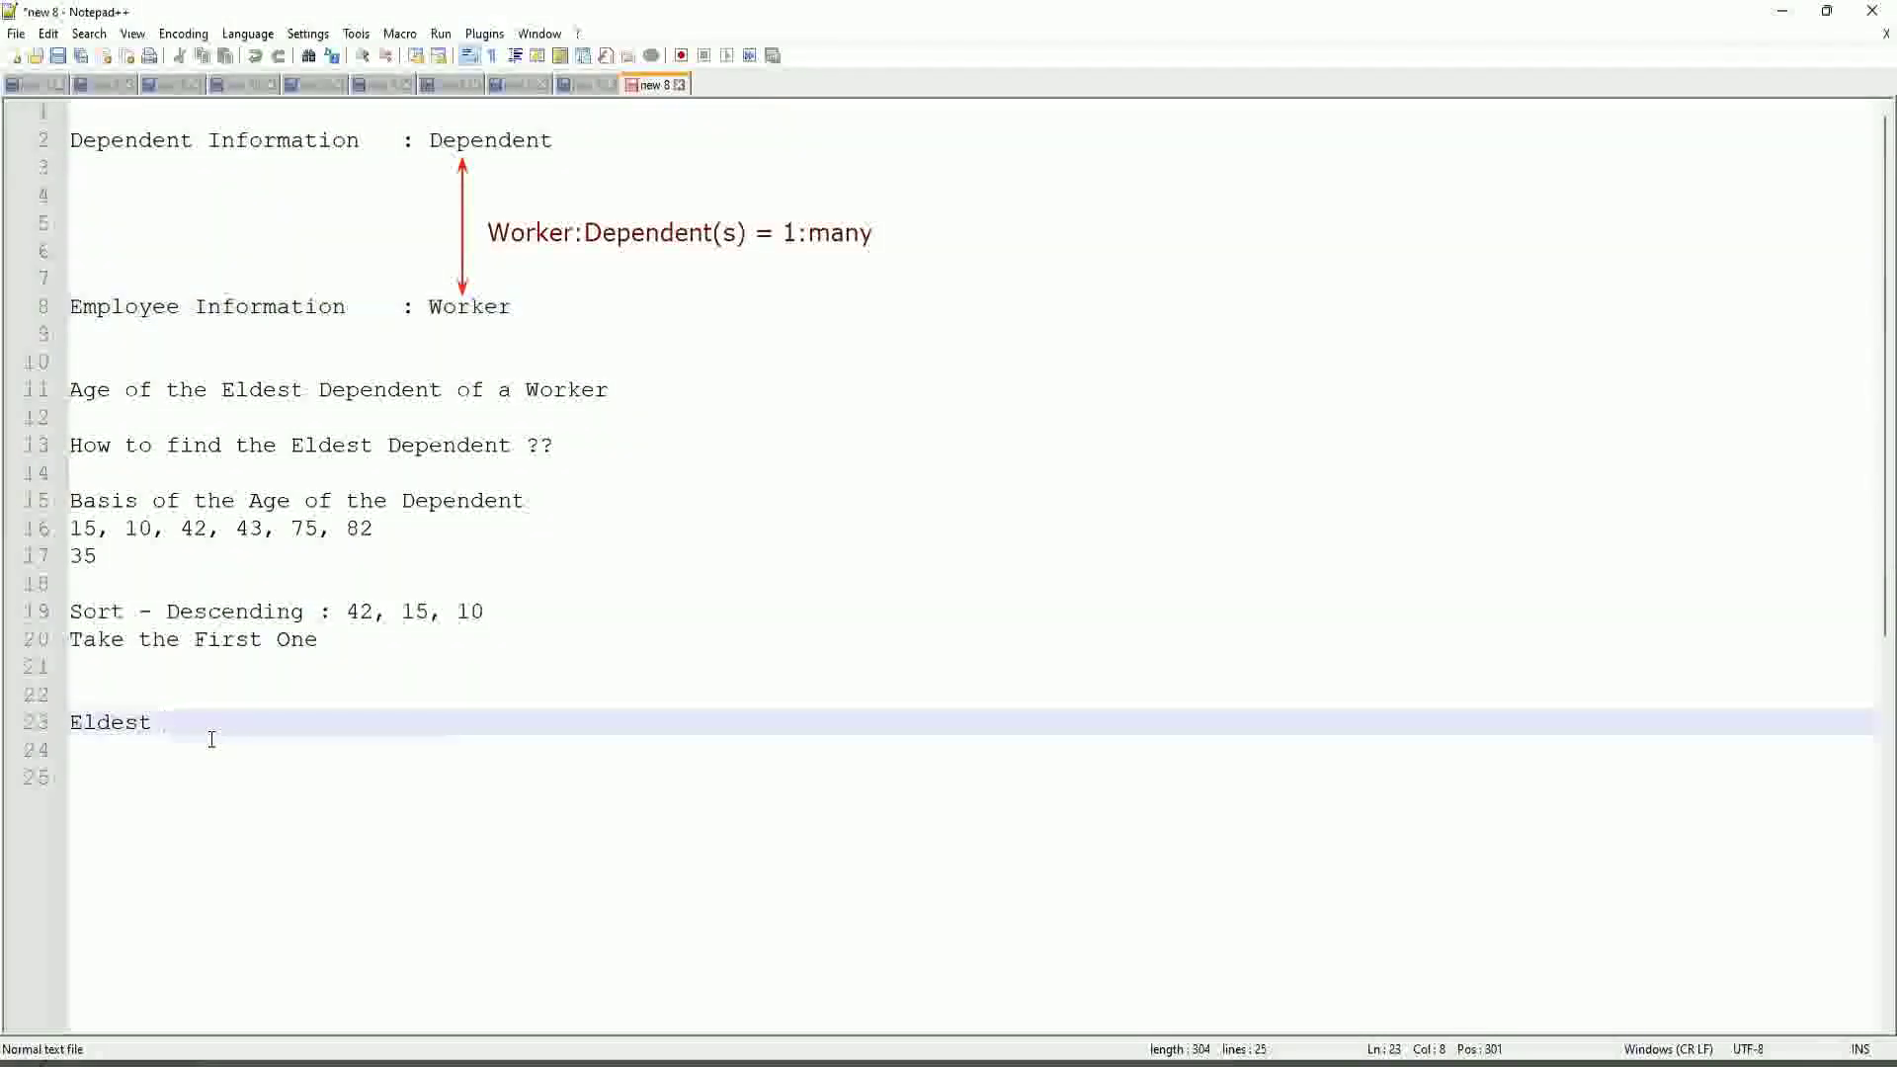
key(Return)
key(Return)
key(Return)
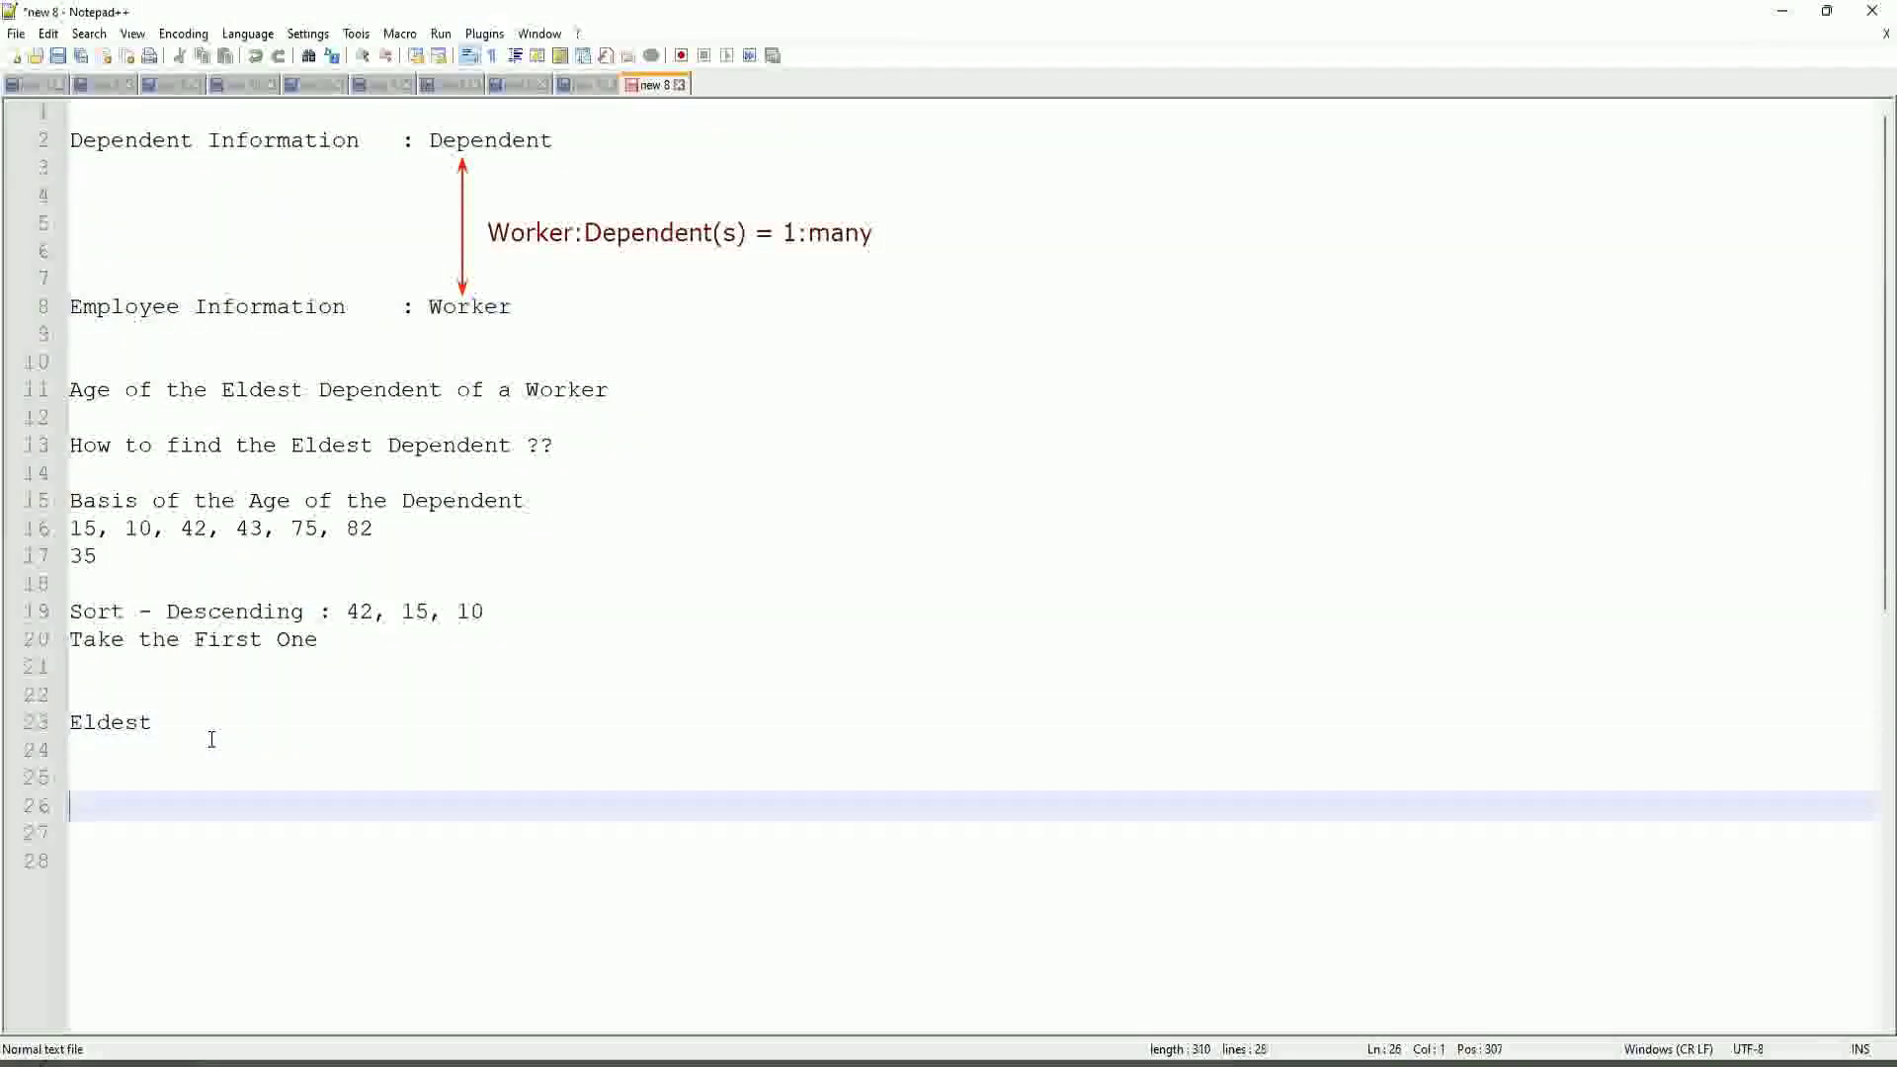
text(E)
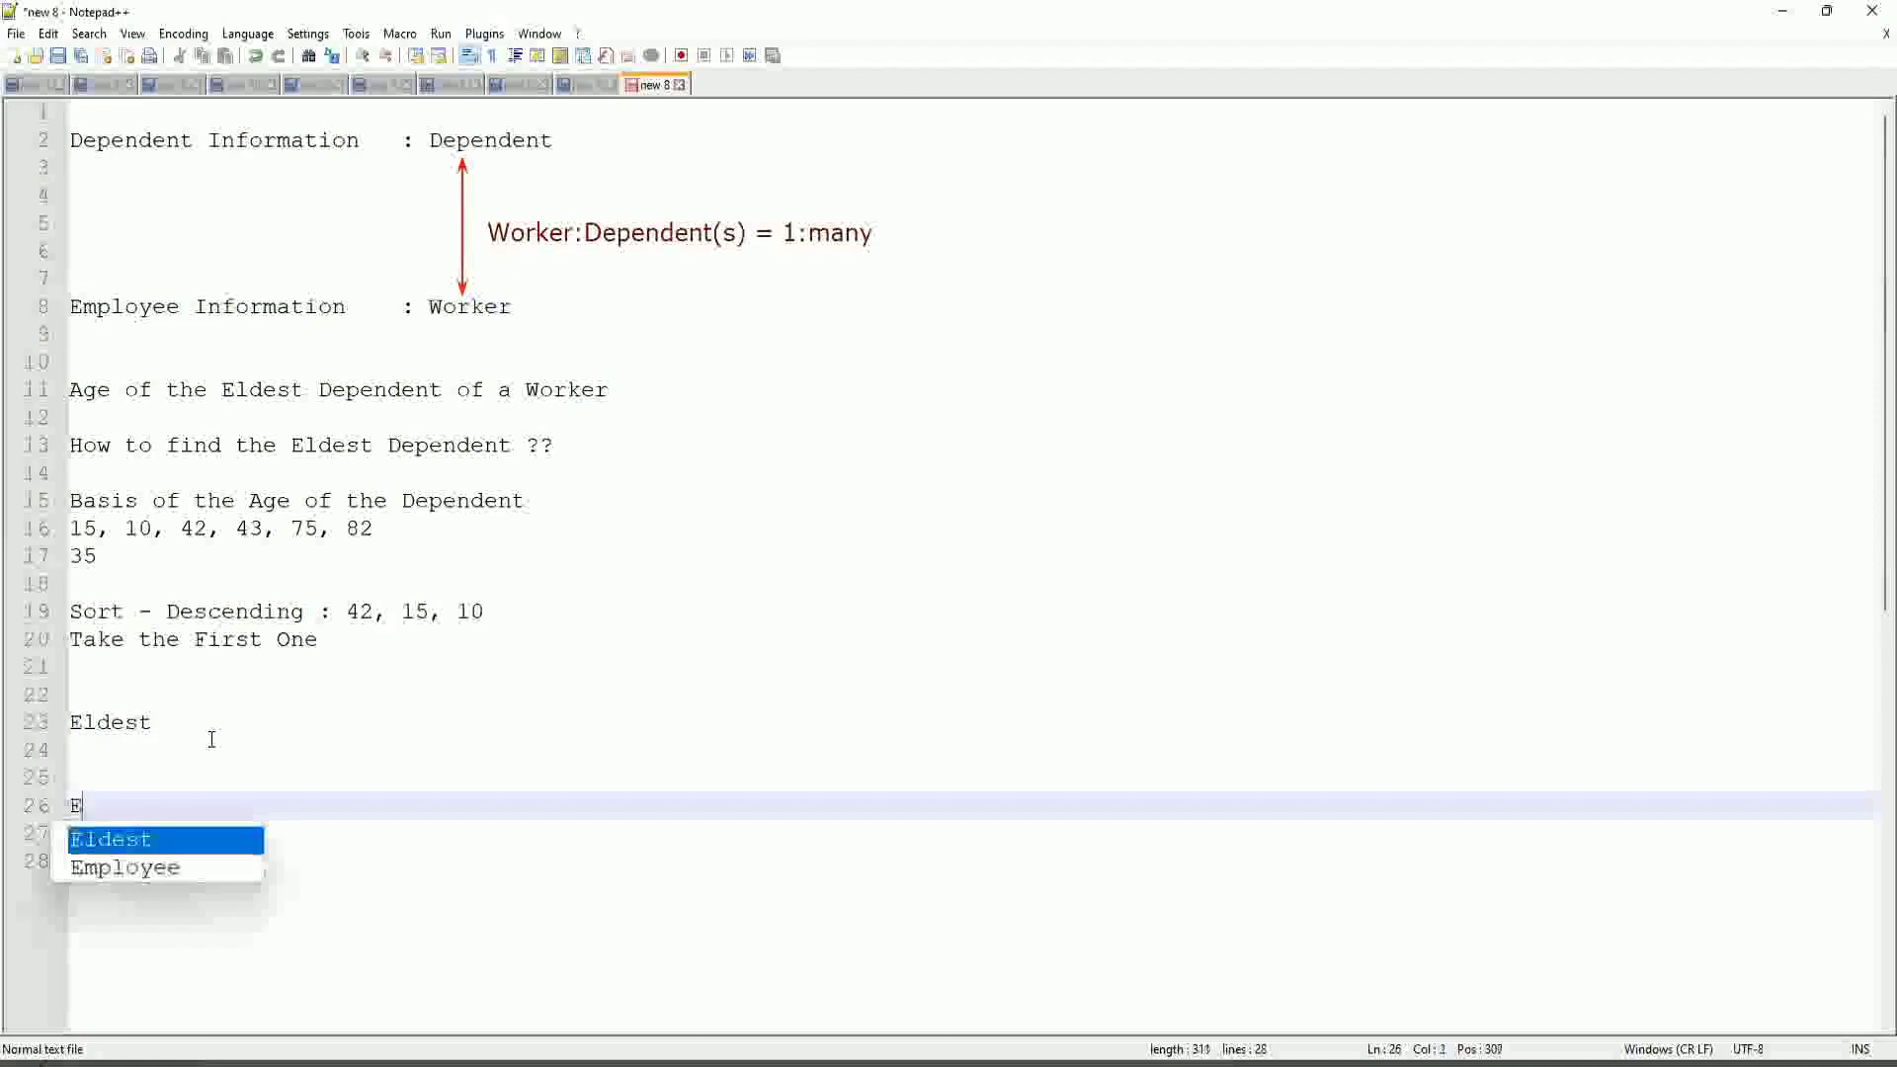
text(xtract )
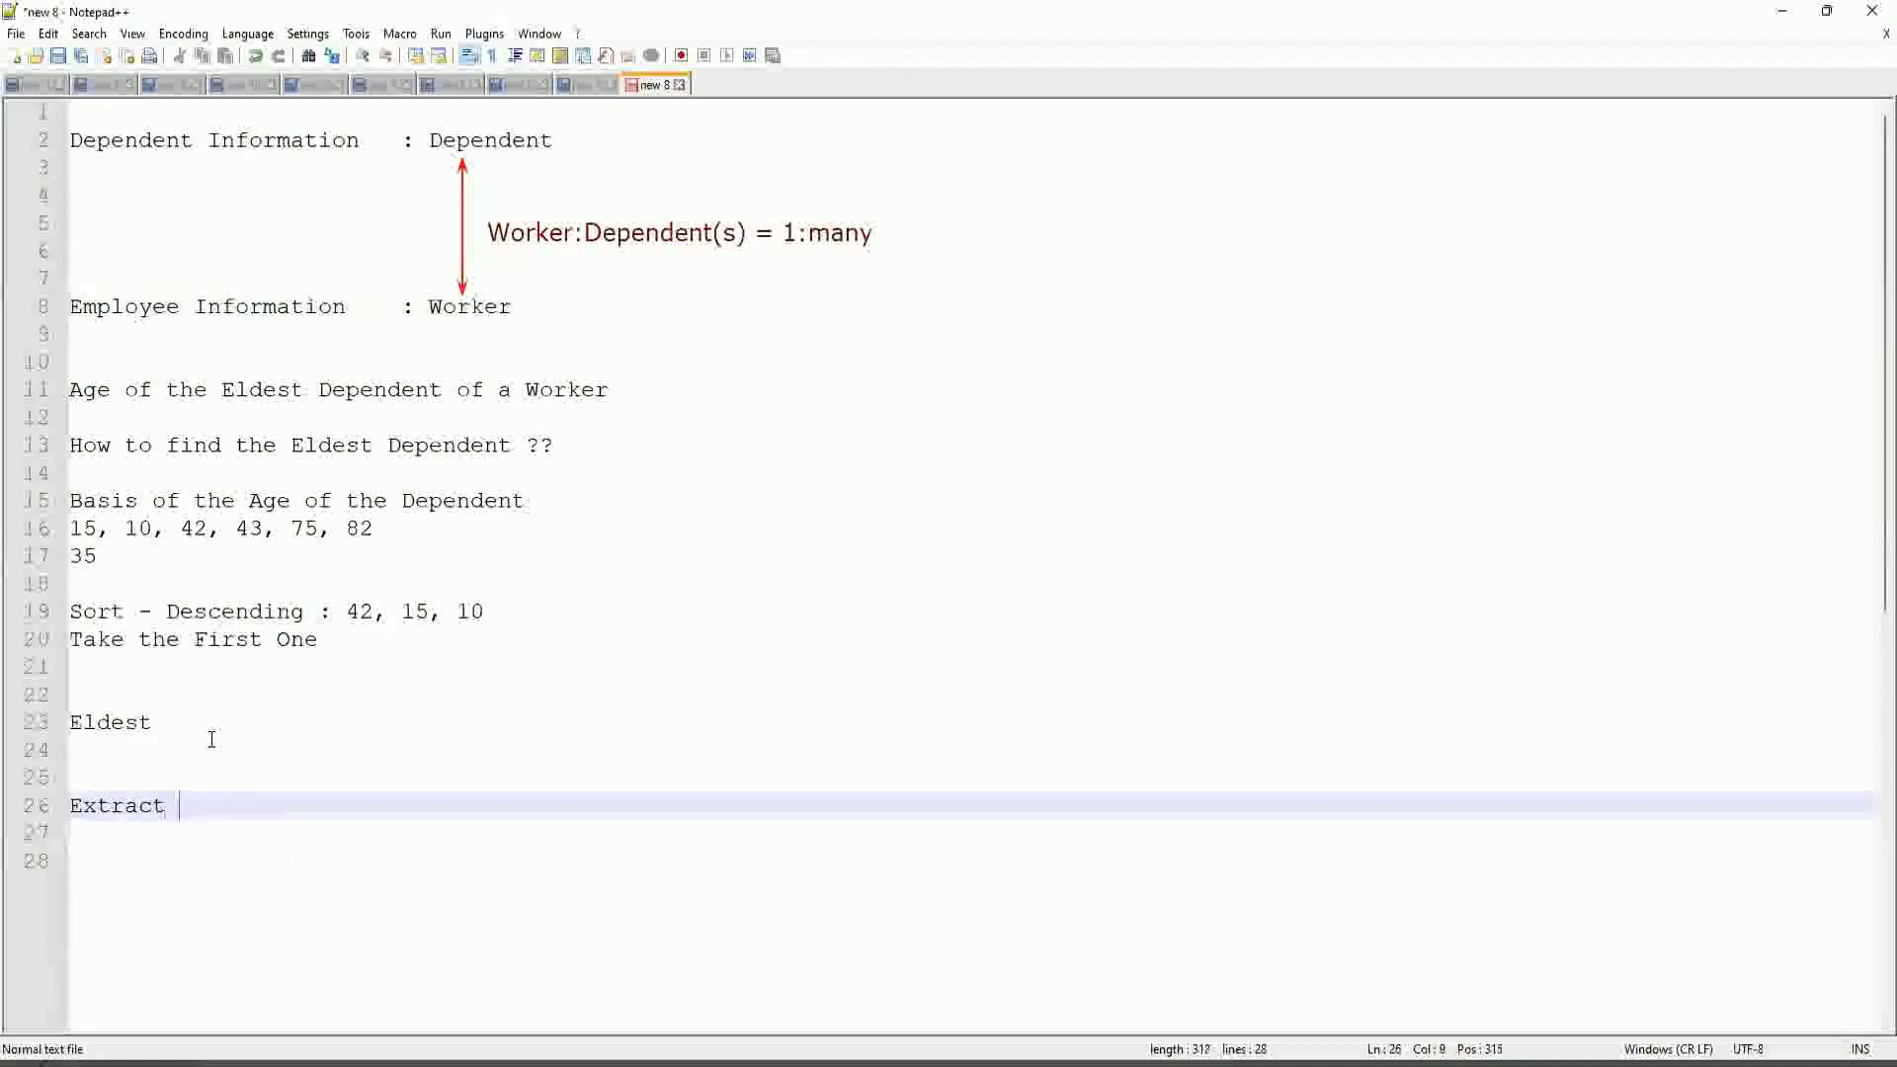
text(Single Instance)
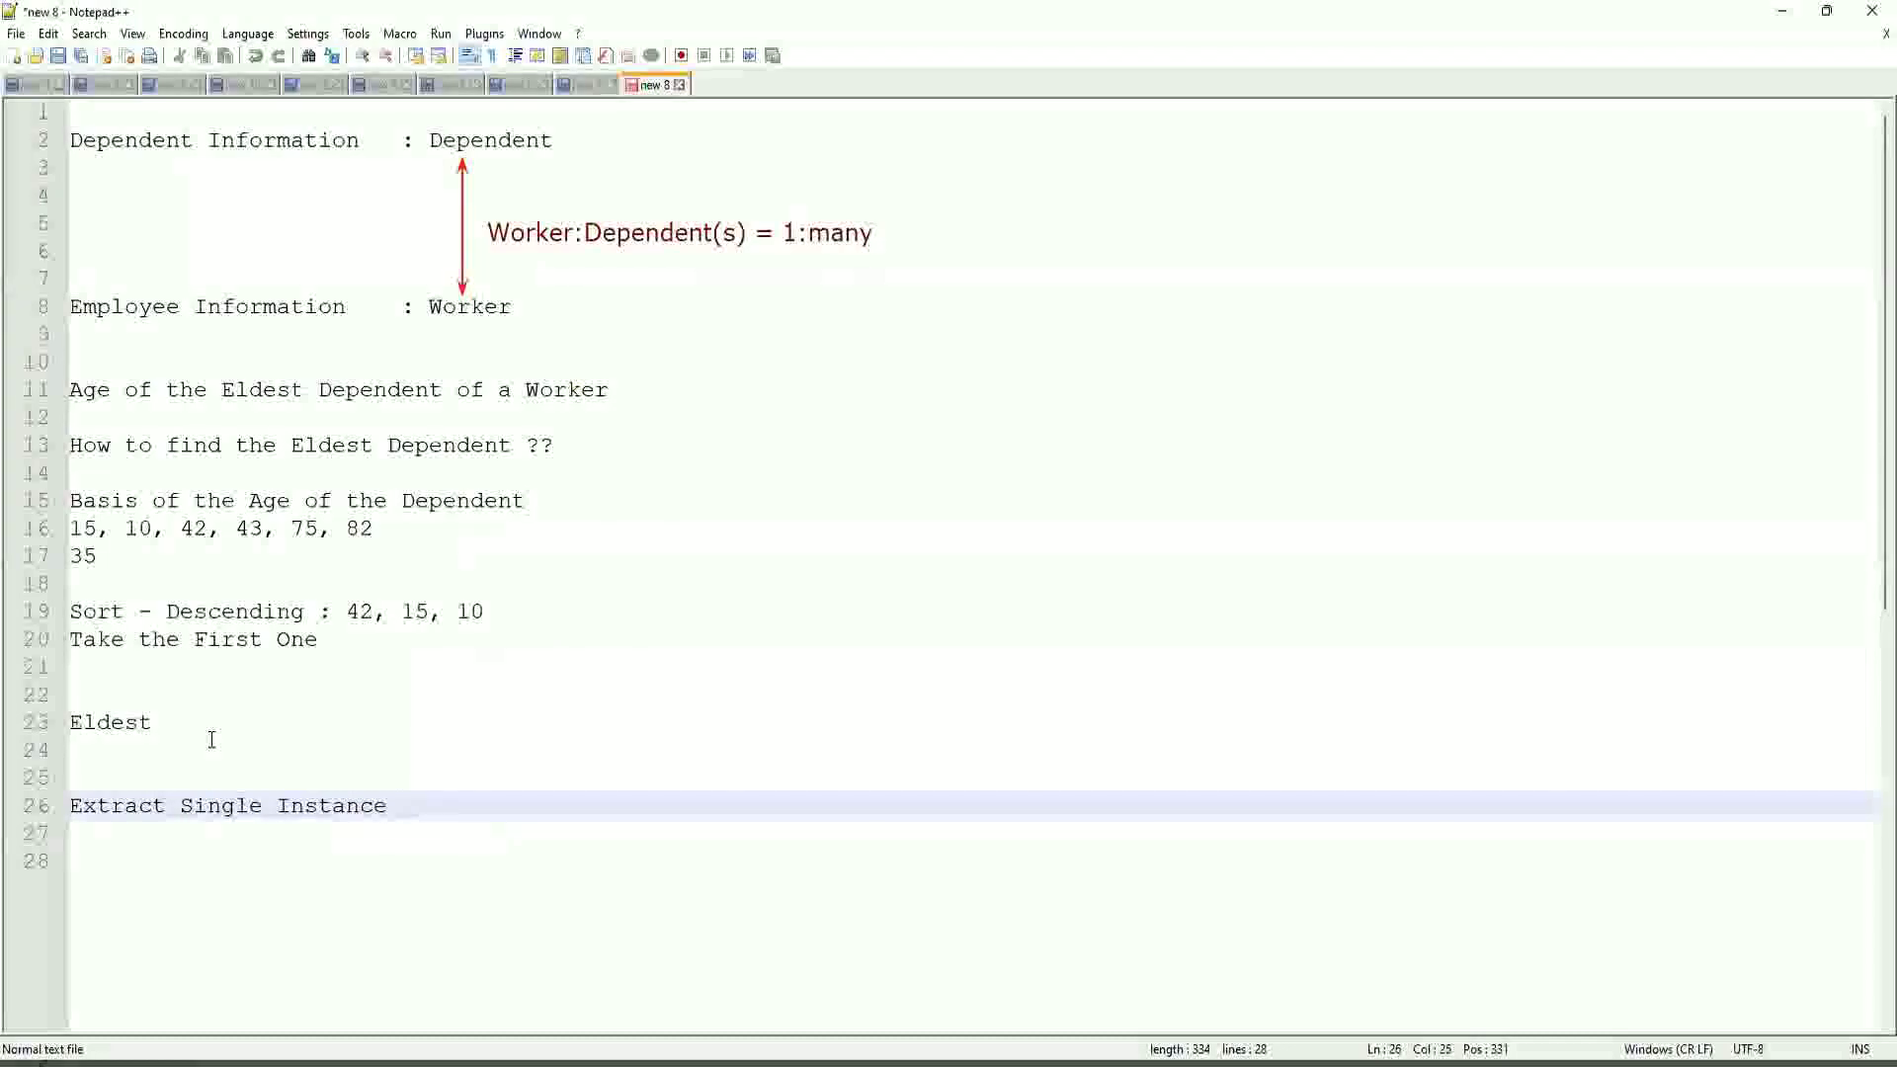
text( / Lookup Related )
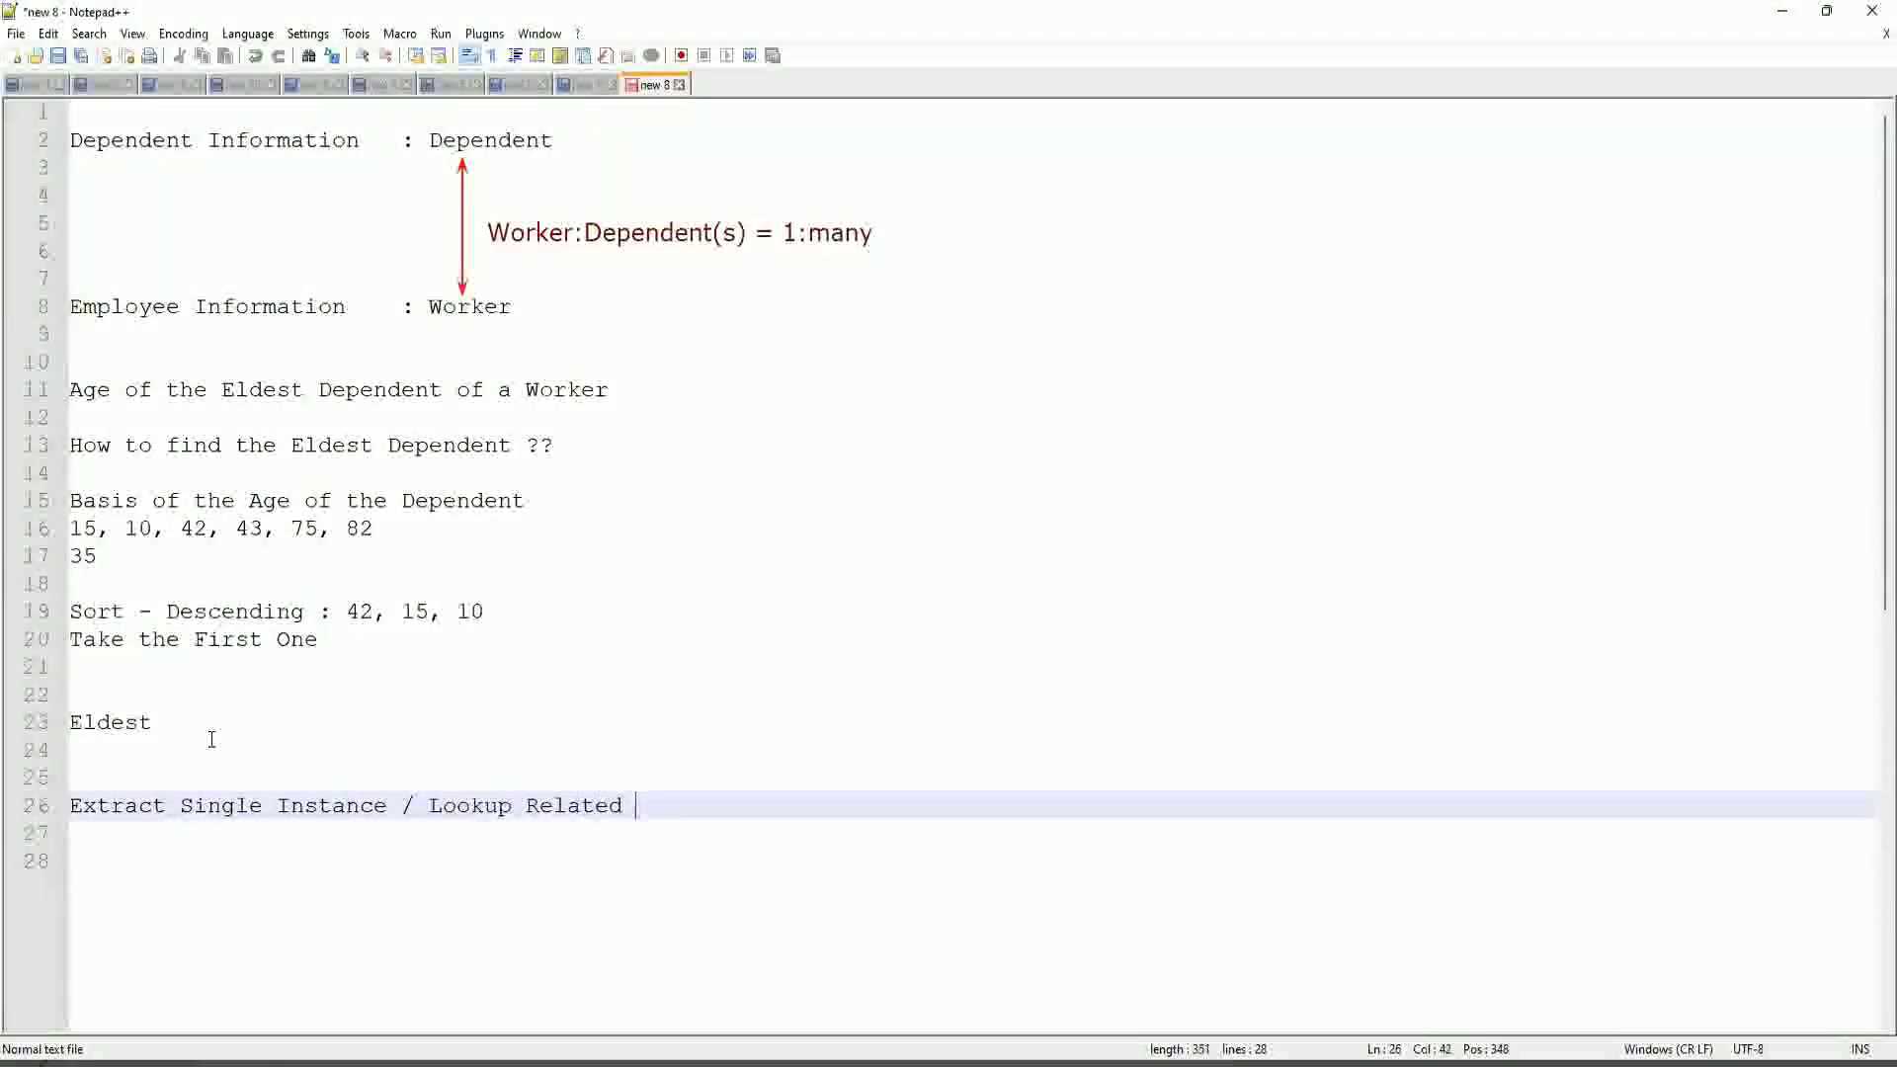
text(Value)
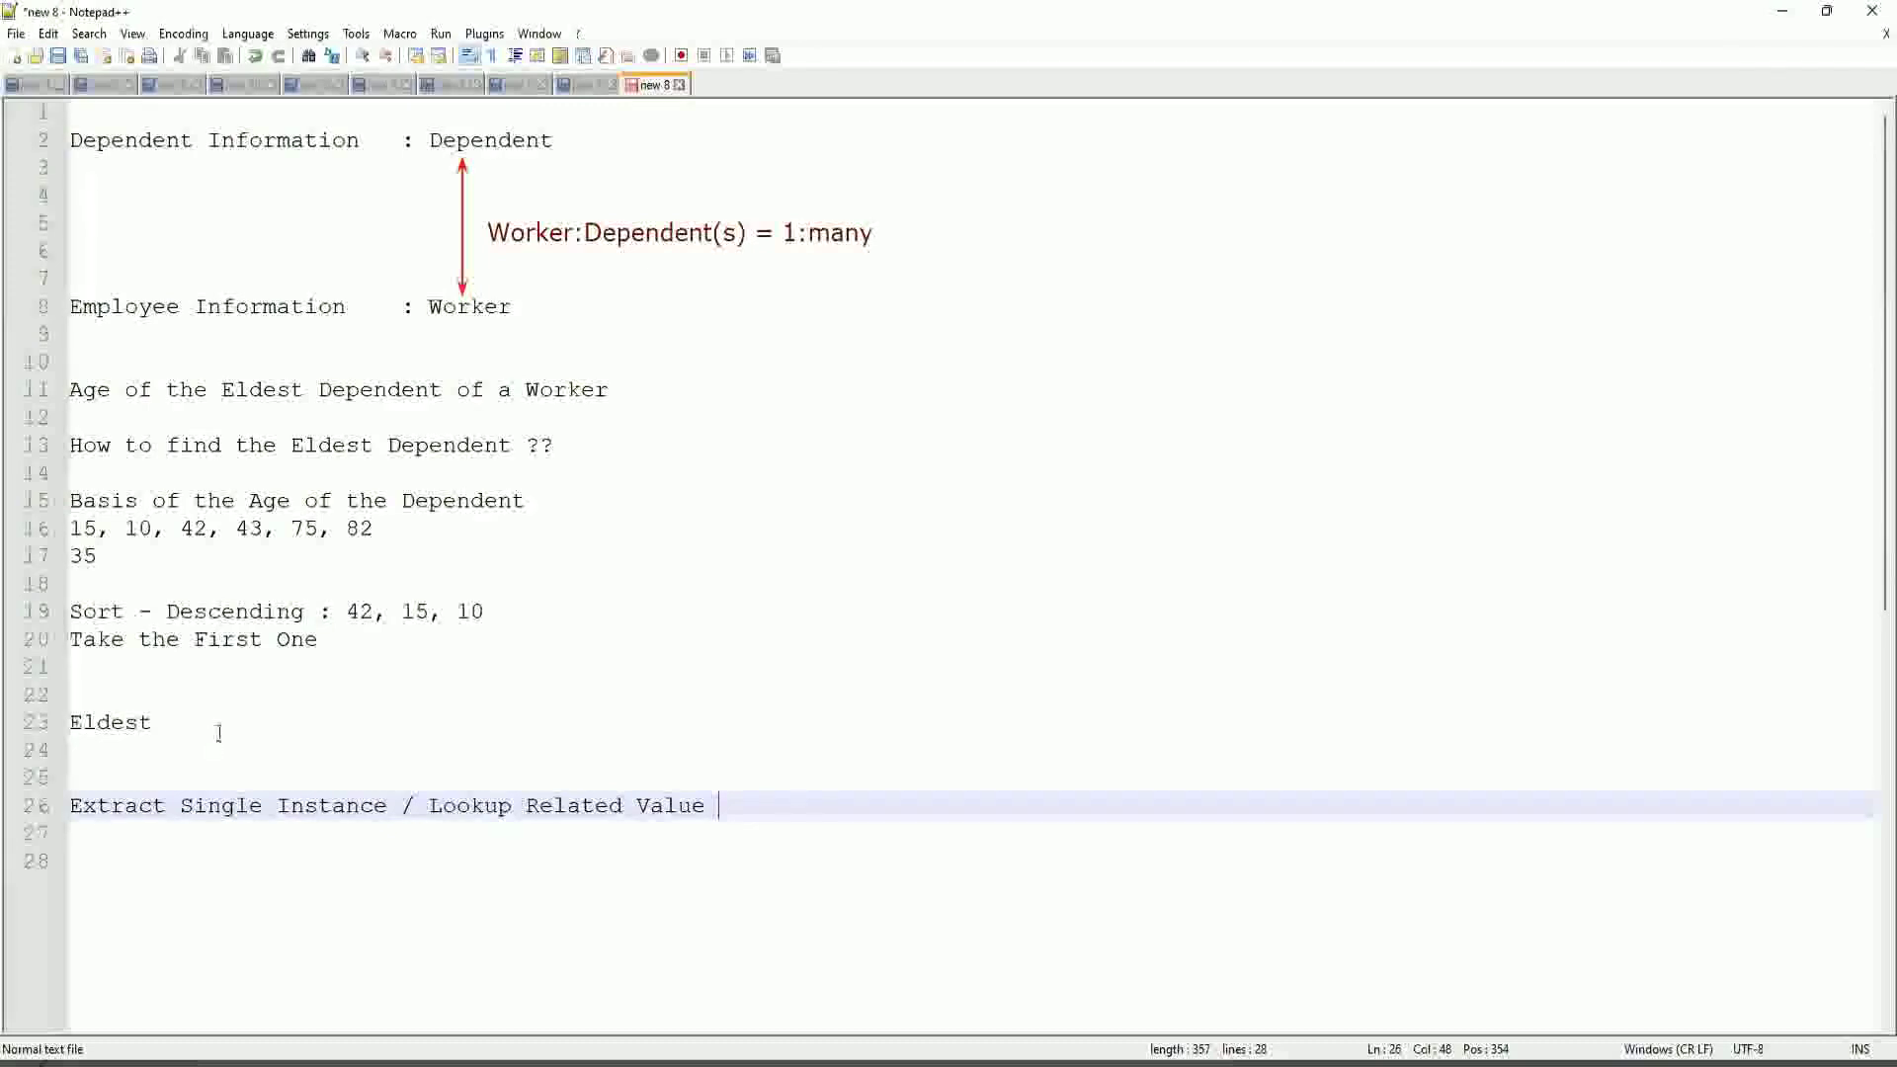
click(388, 805)
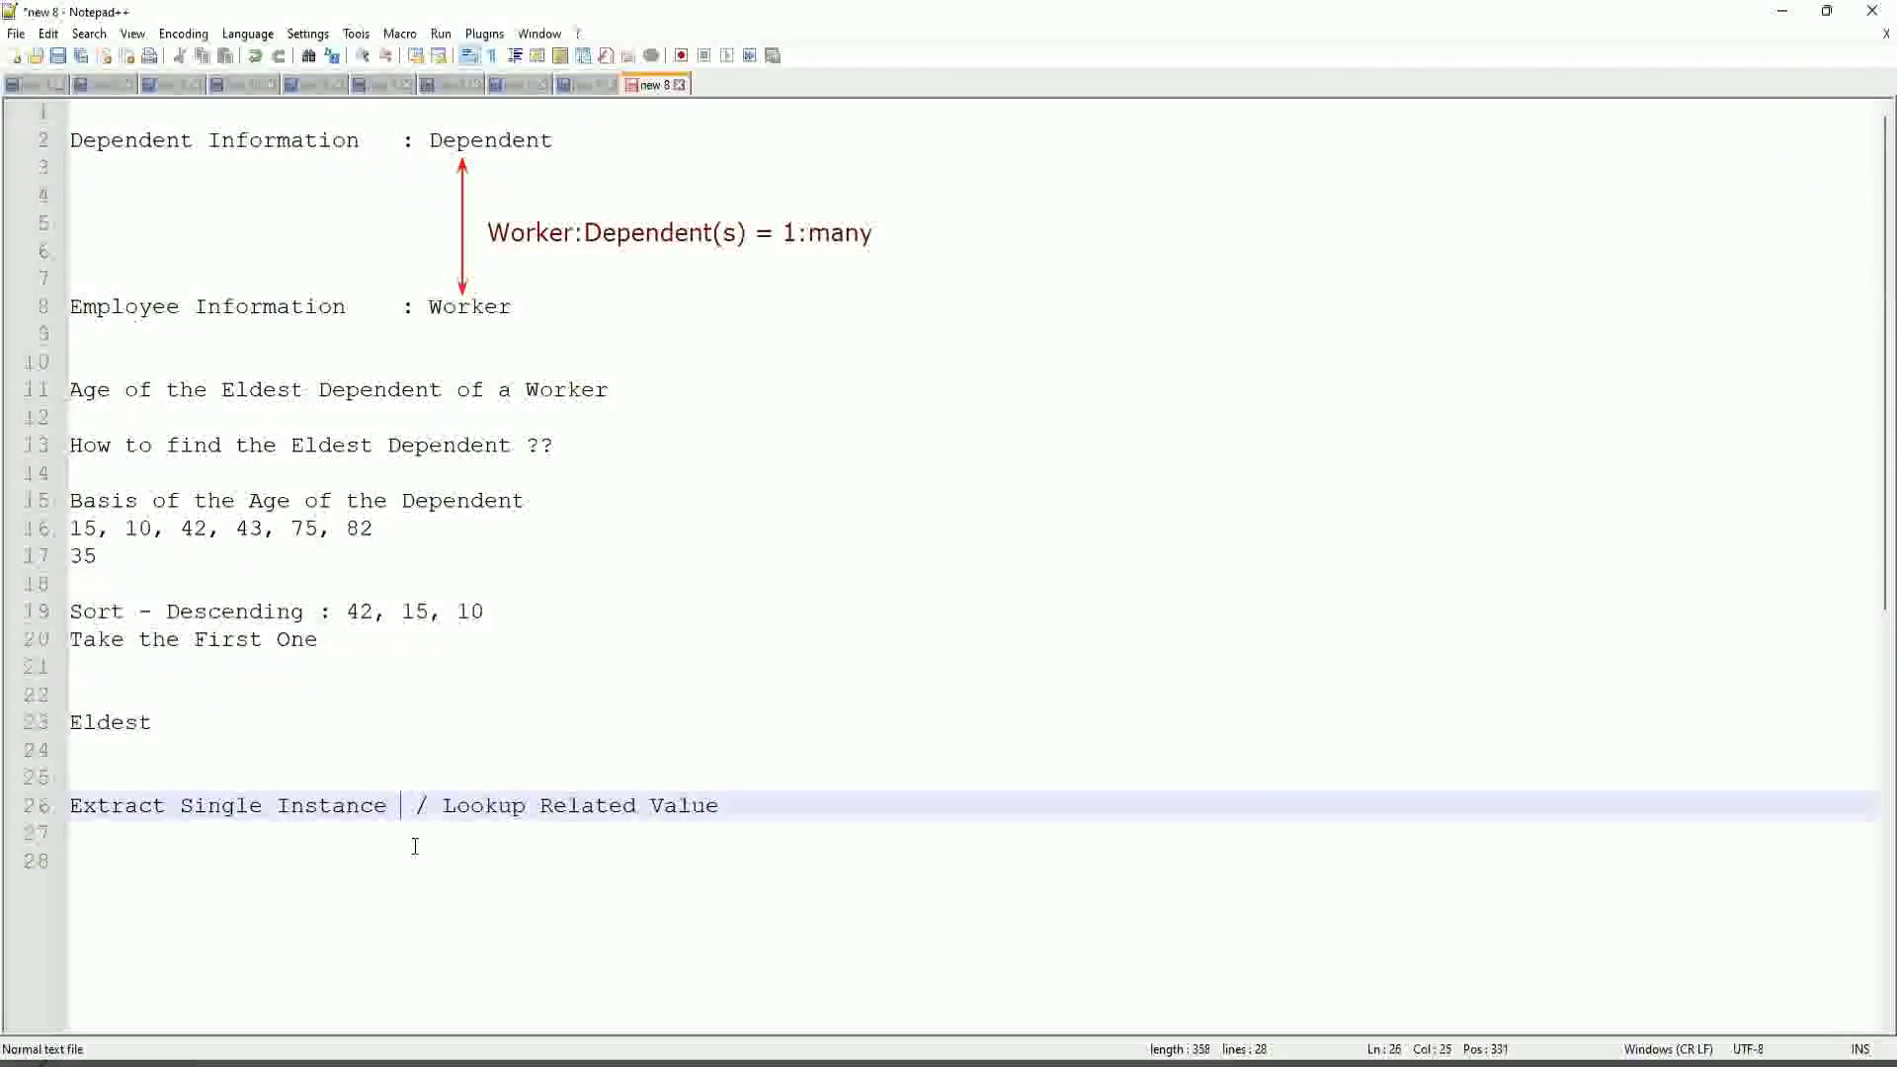
text((ESI))
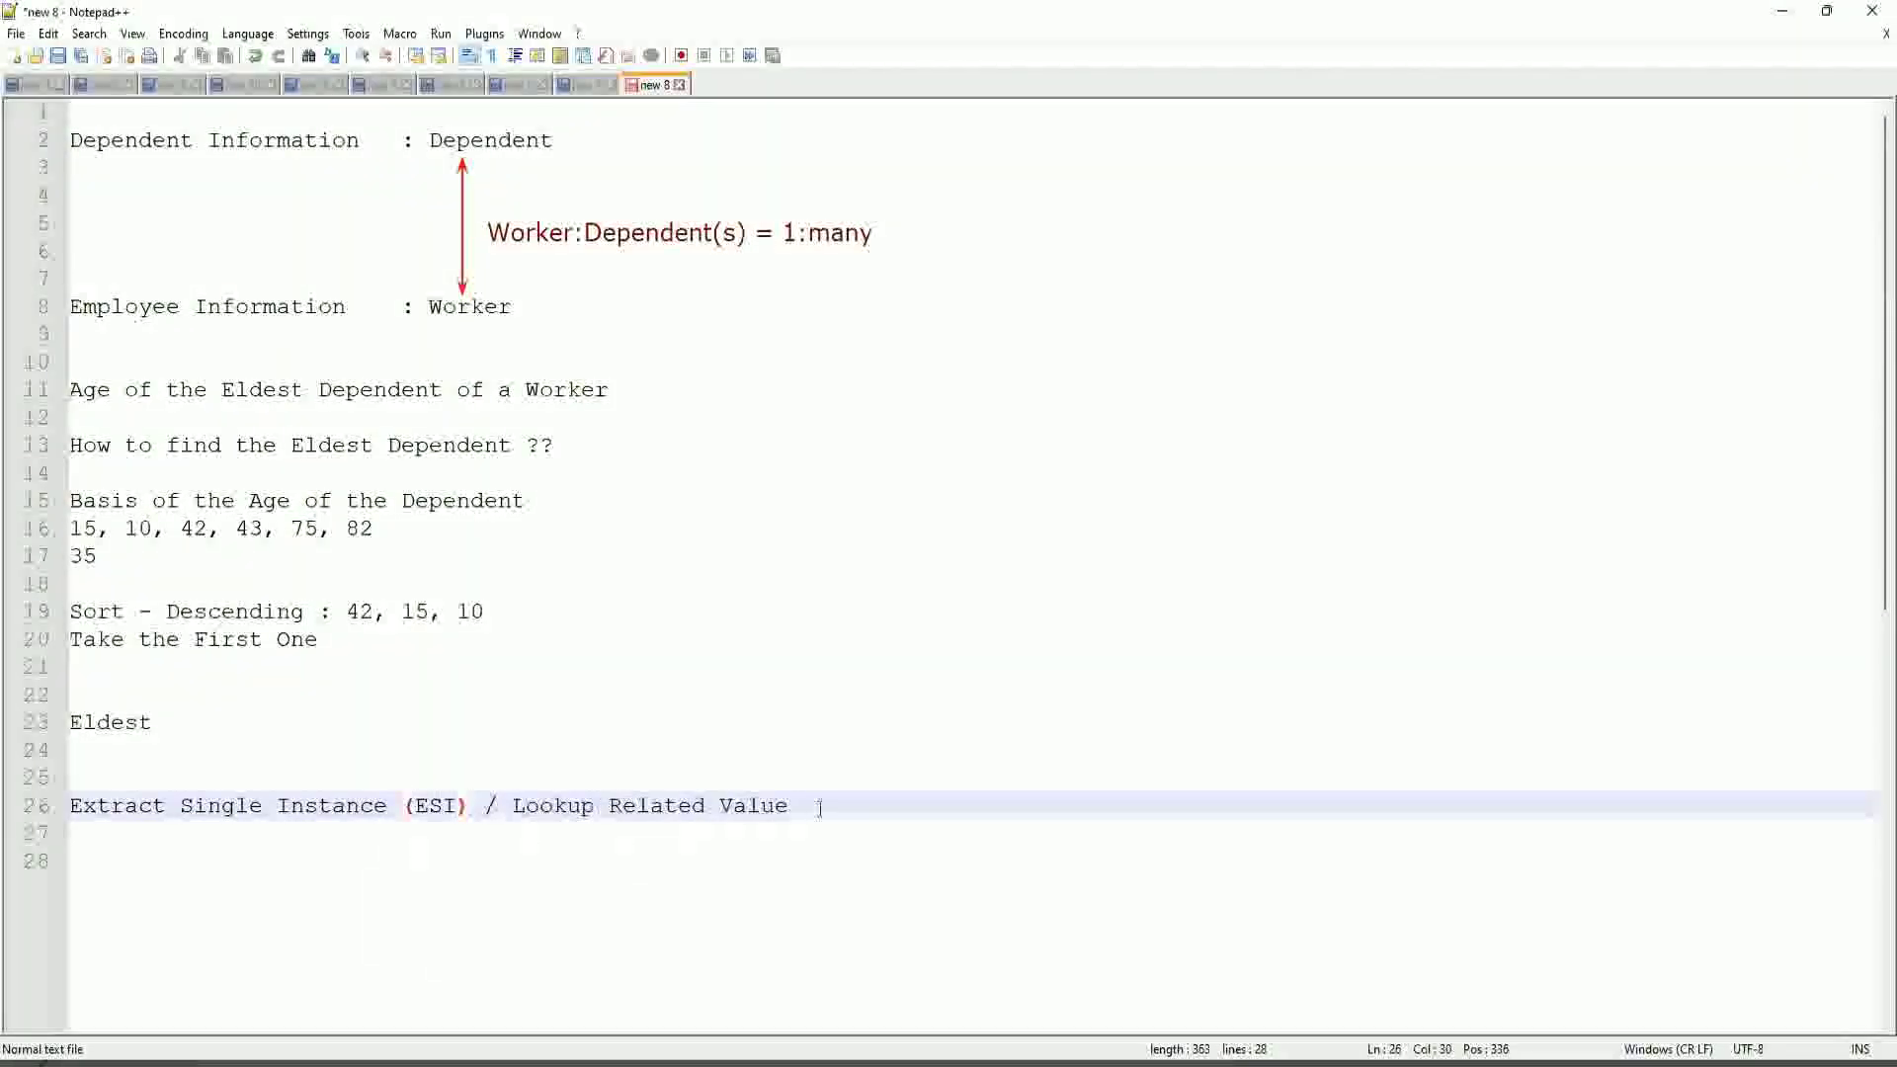
click(836, 803)
text((LRV))
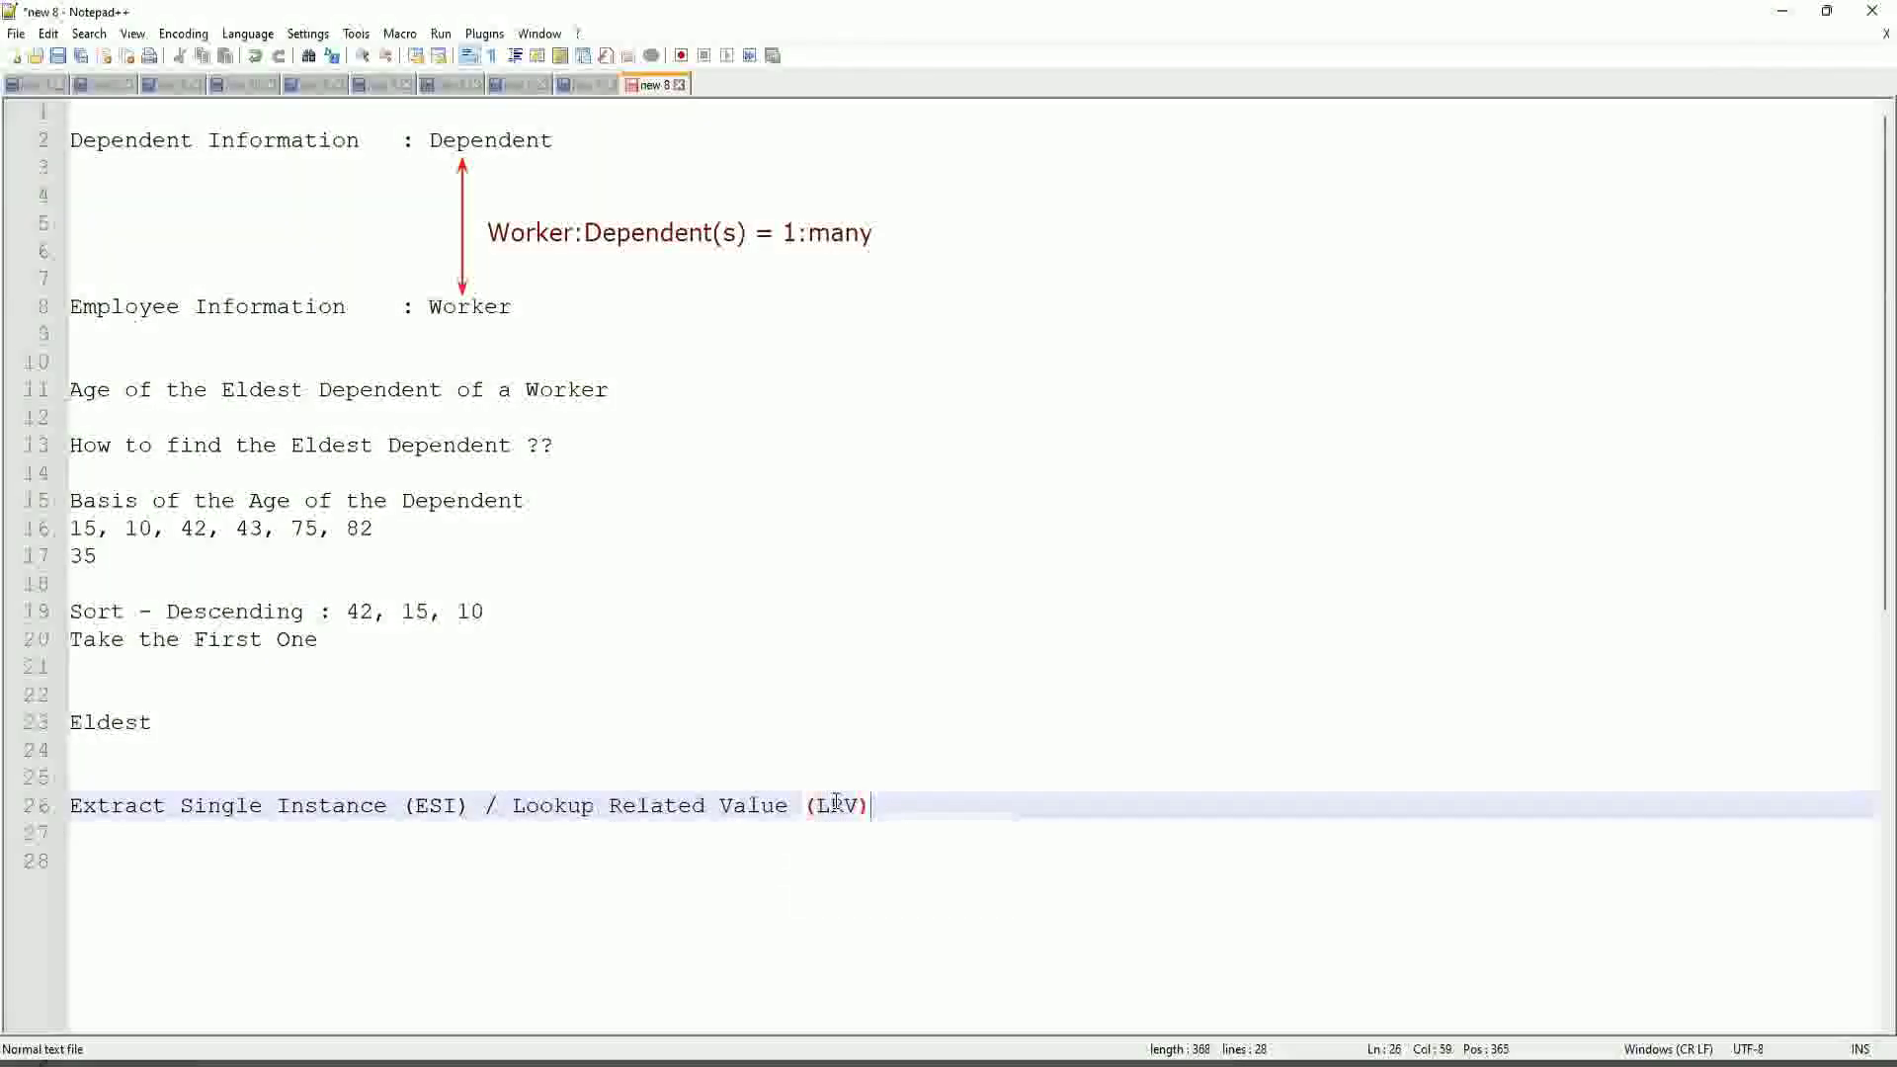
click(870, 733)
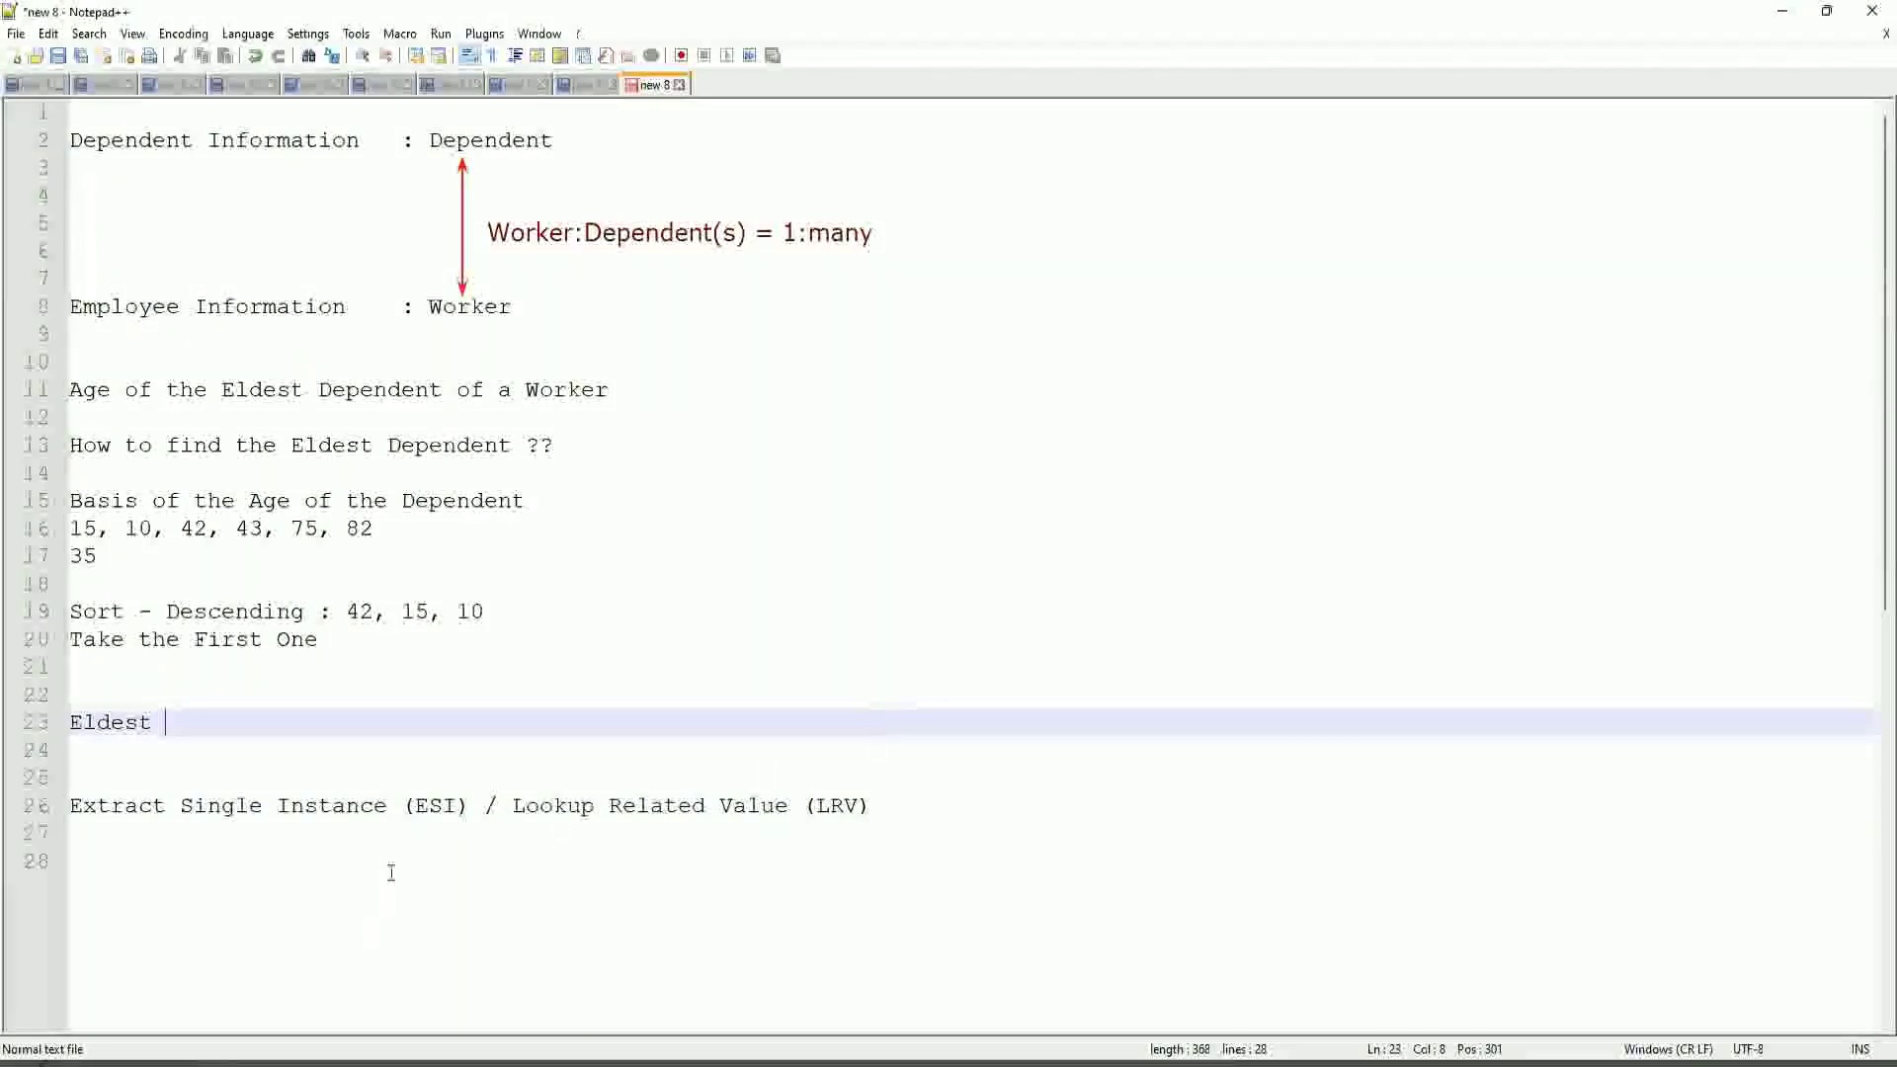
click(463, 807)
drag(419, 806, 390, 826)
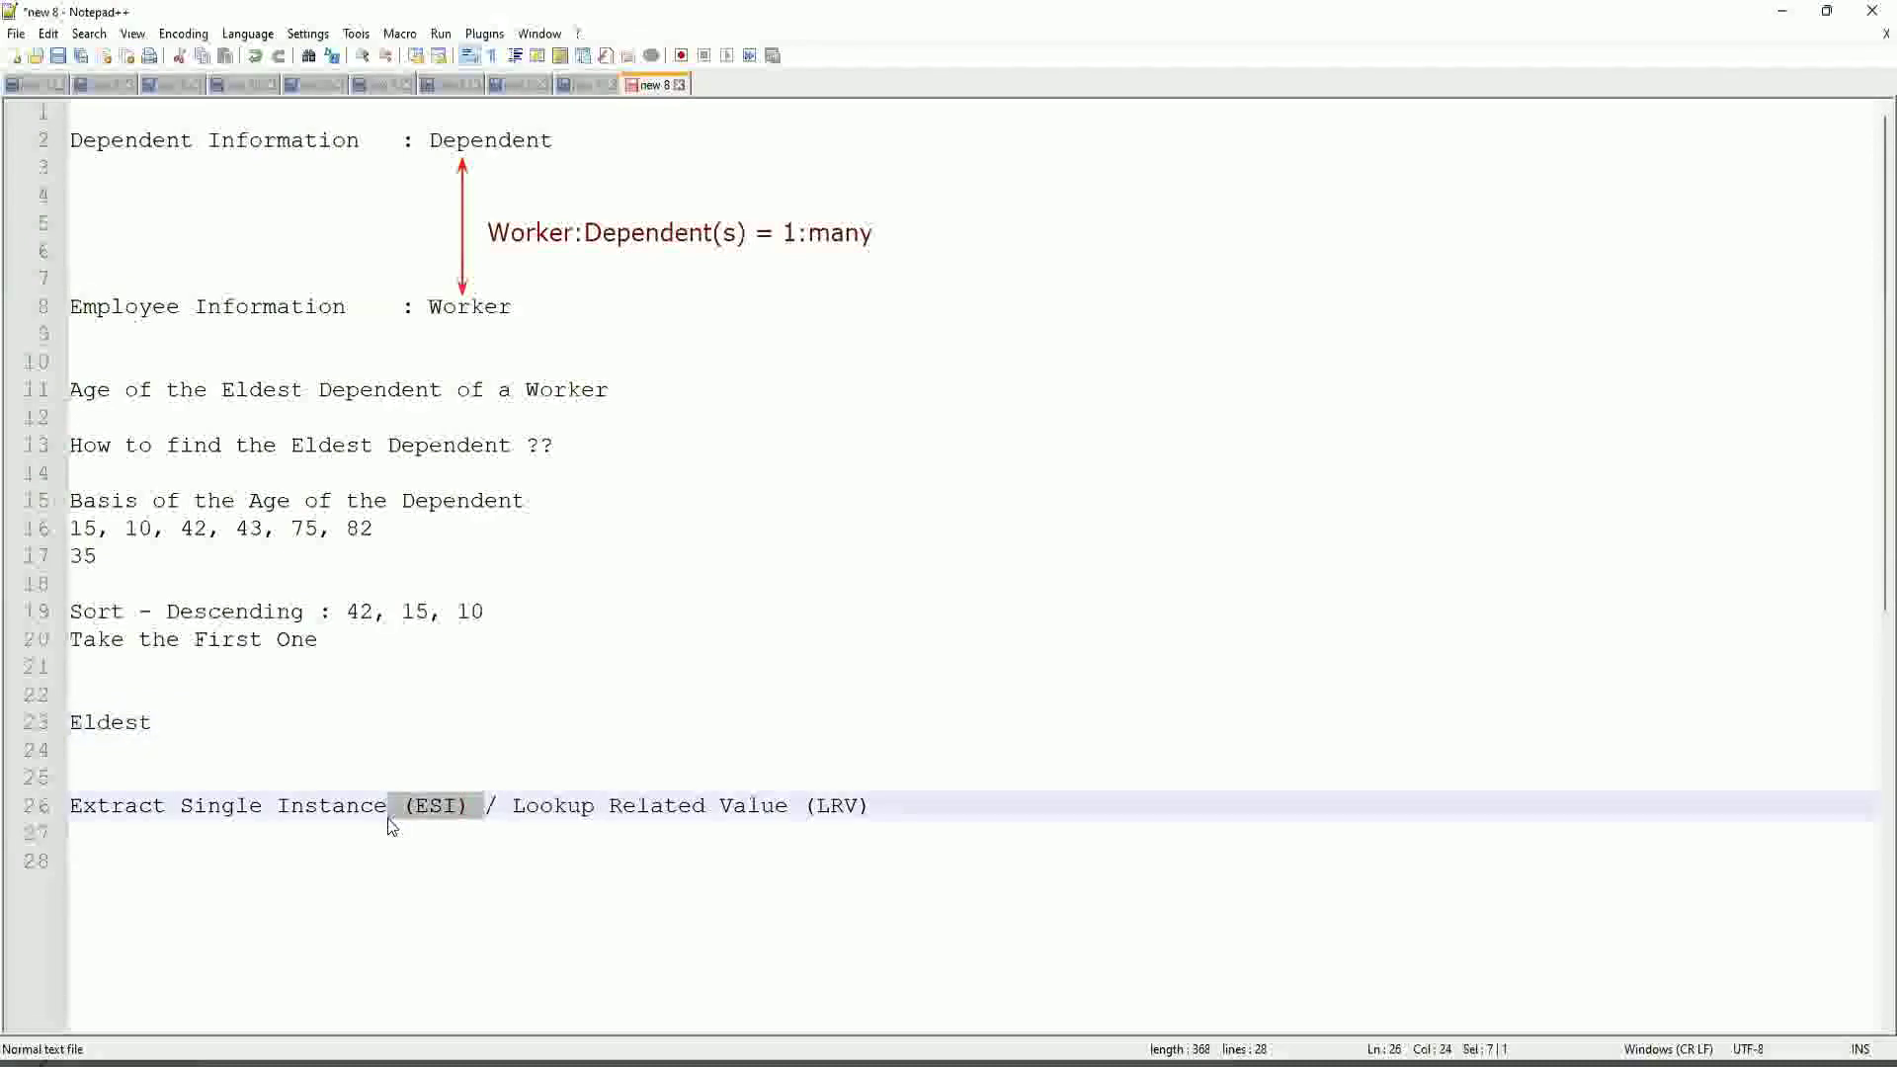
click(441, 806)
double_click(845, 803)
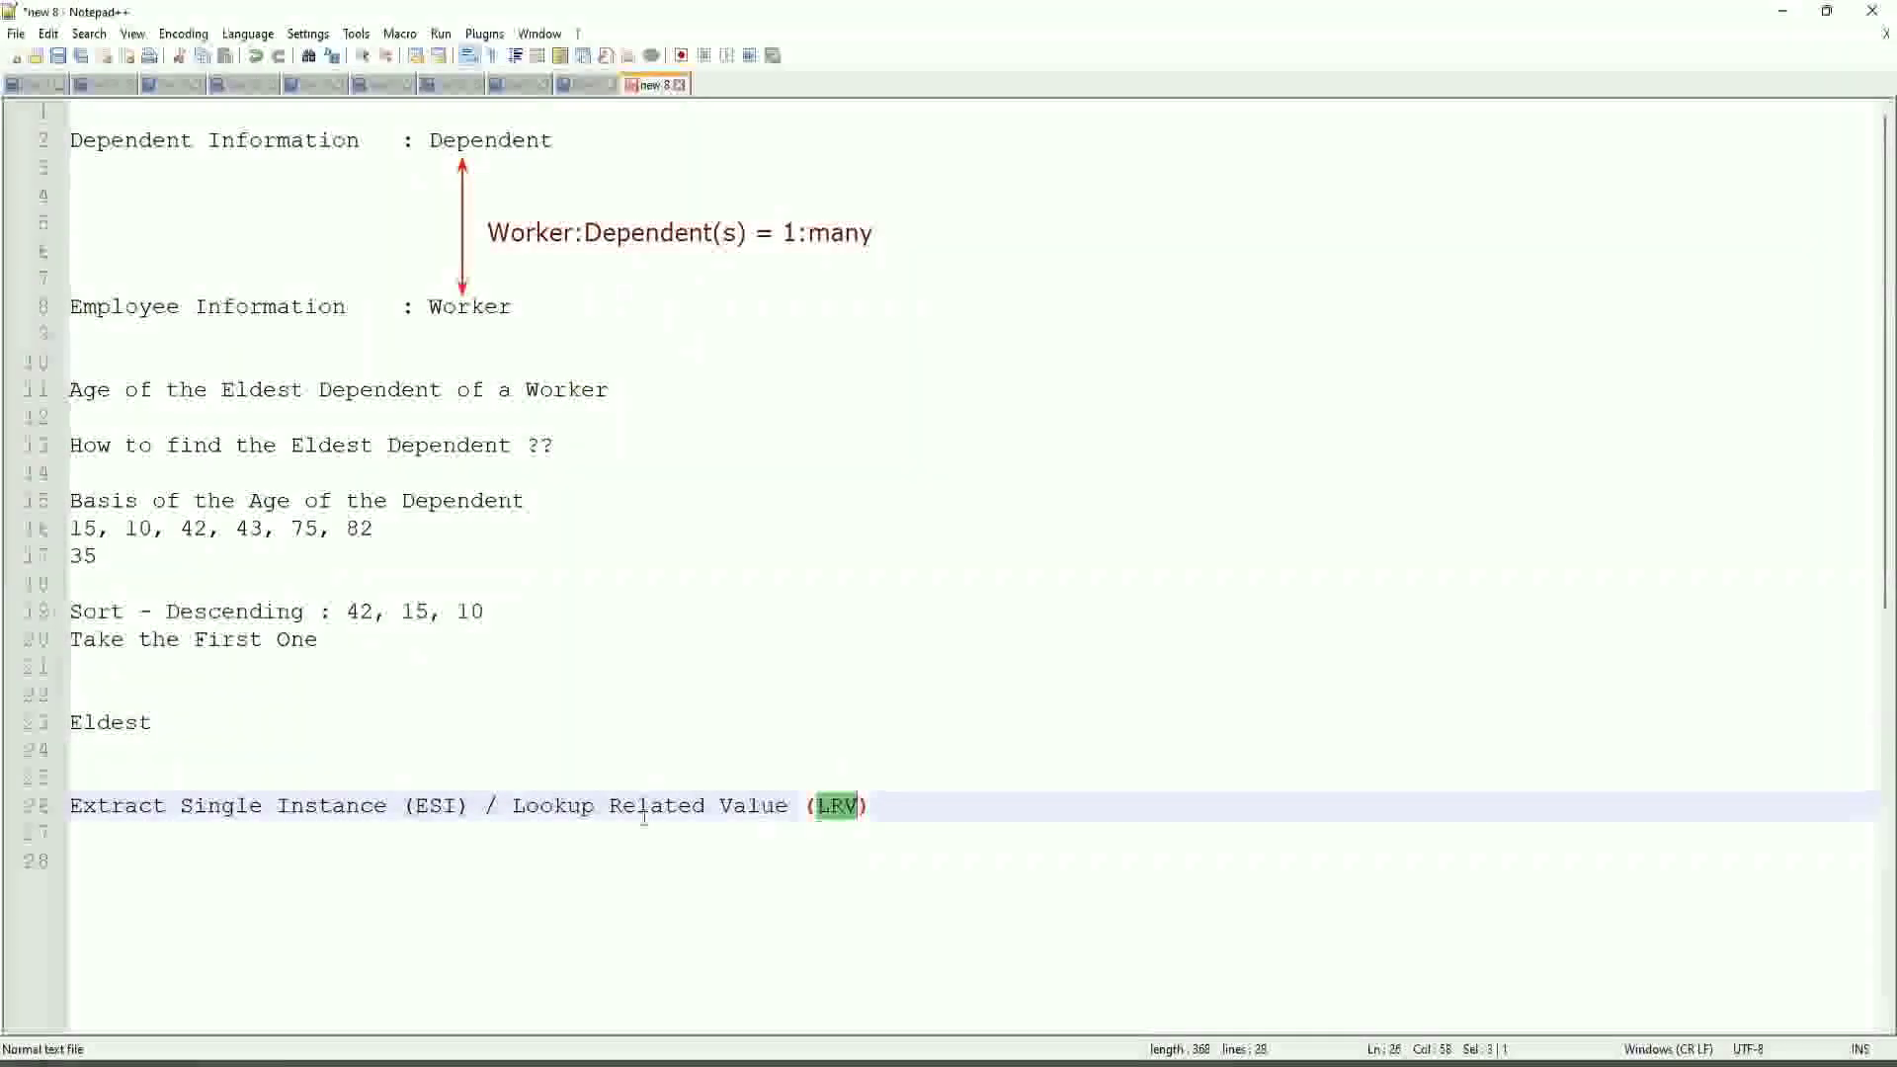
click(208, 808)
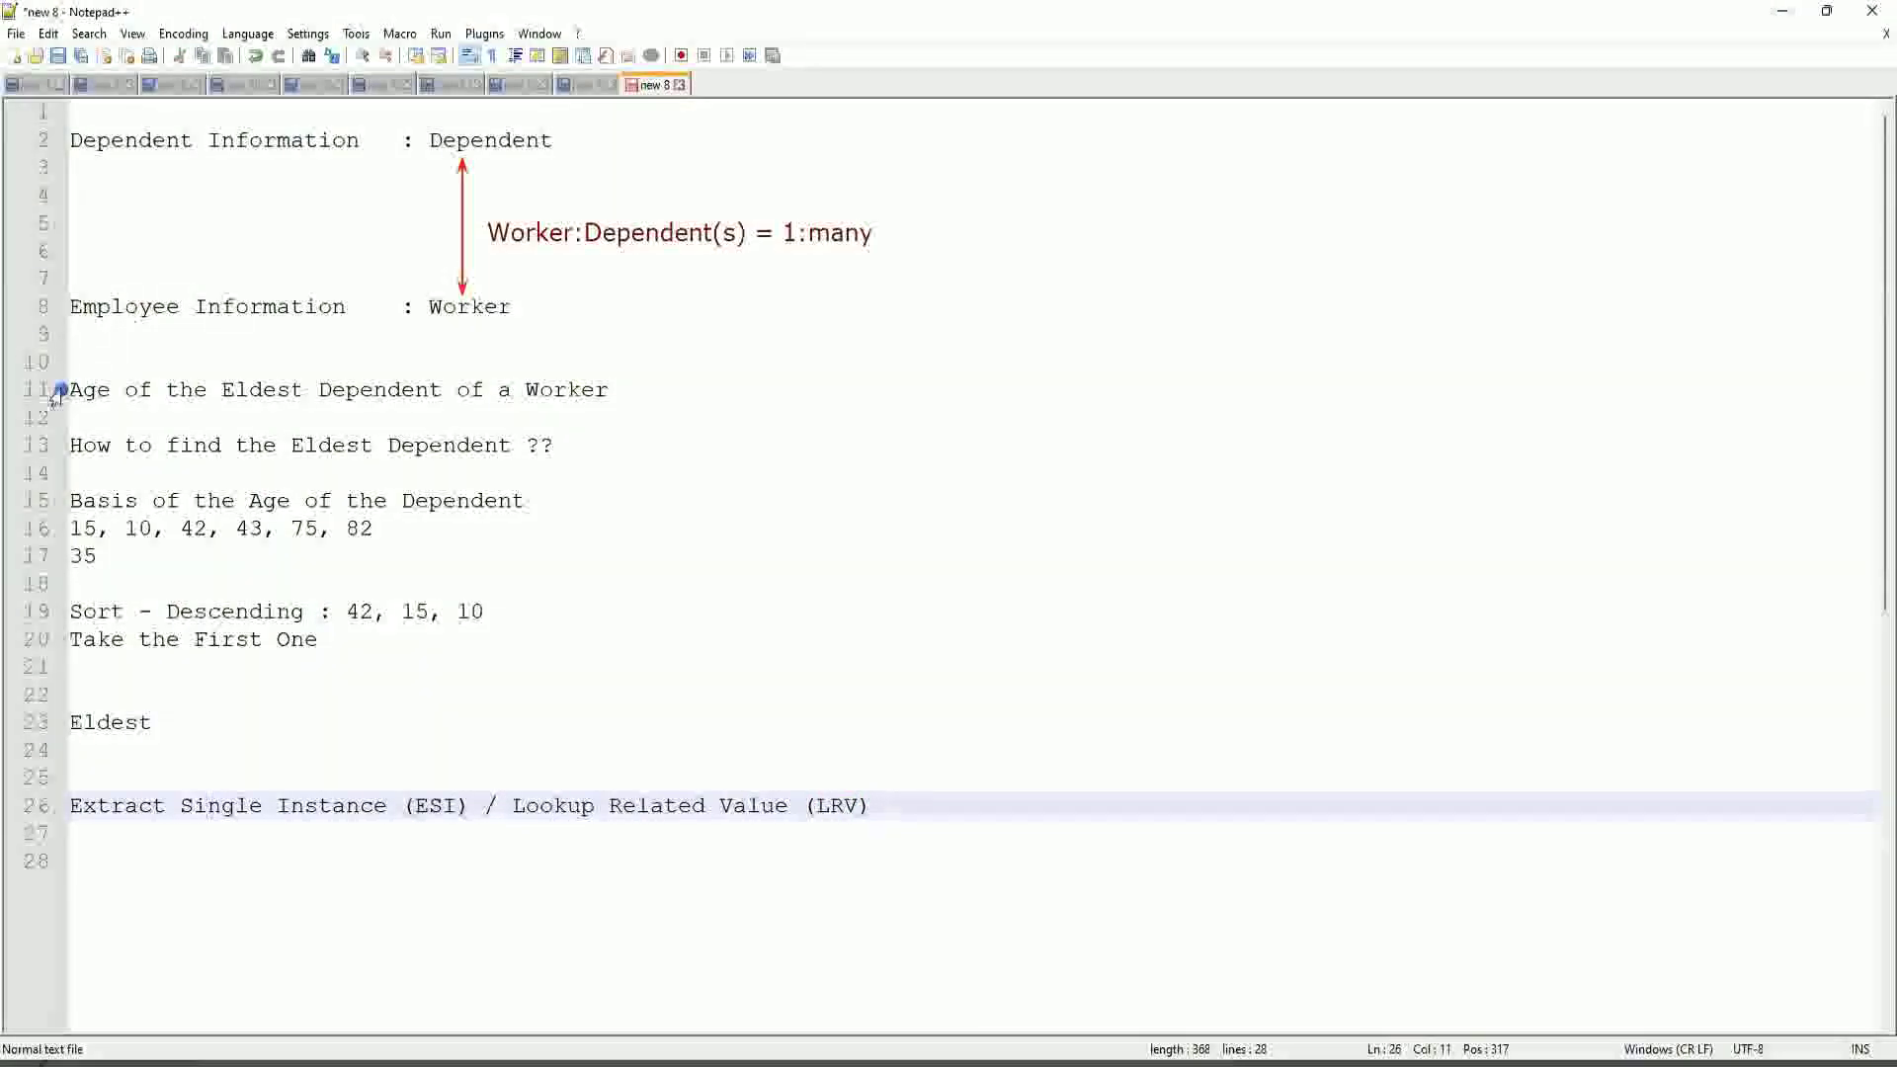
click(304, 805)
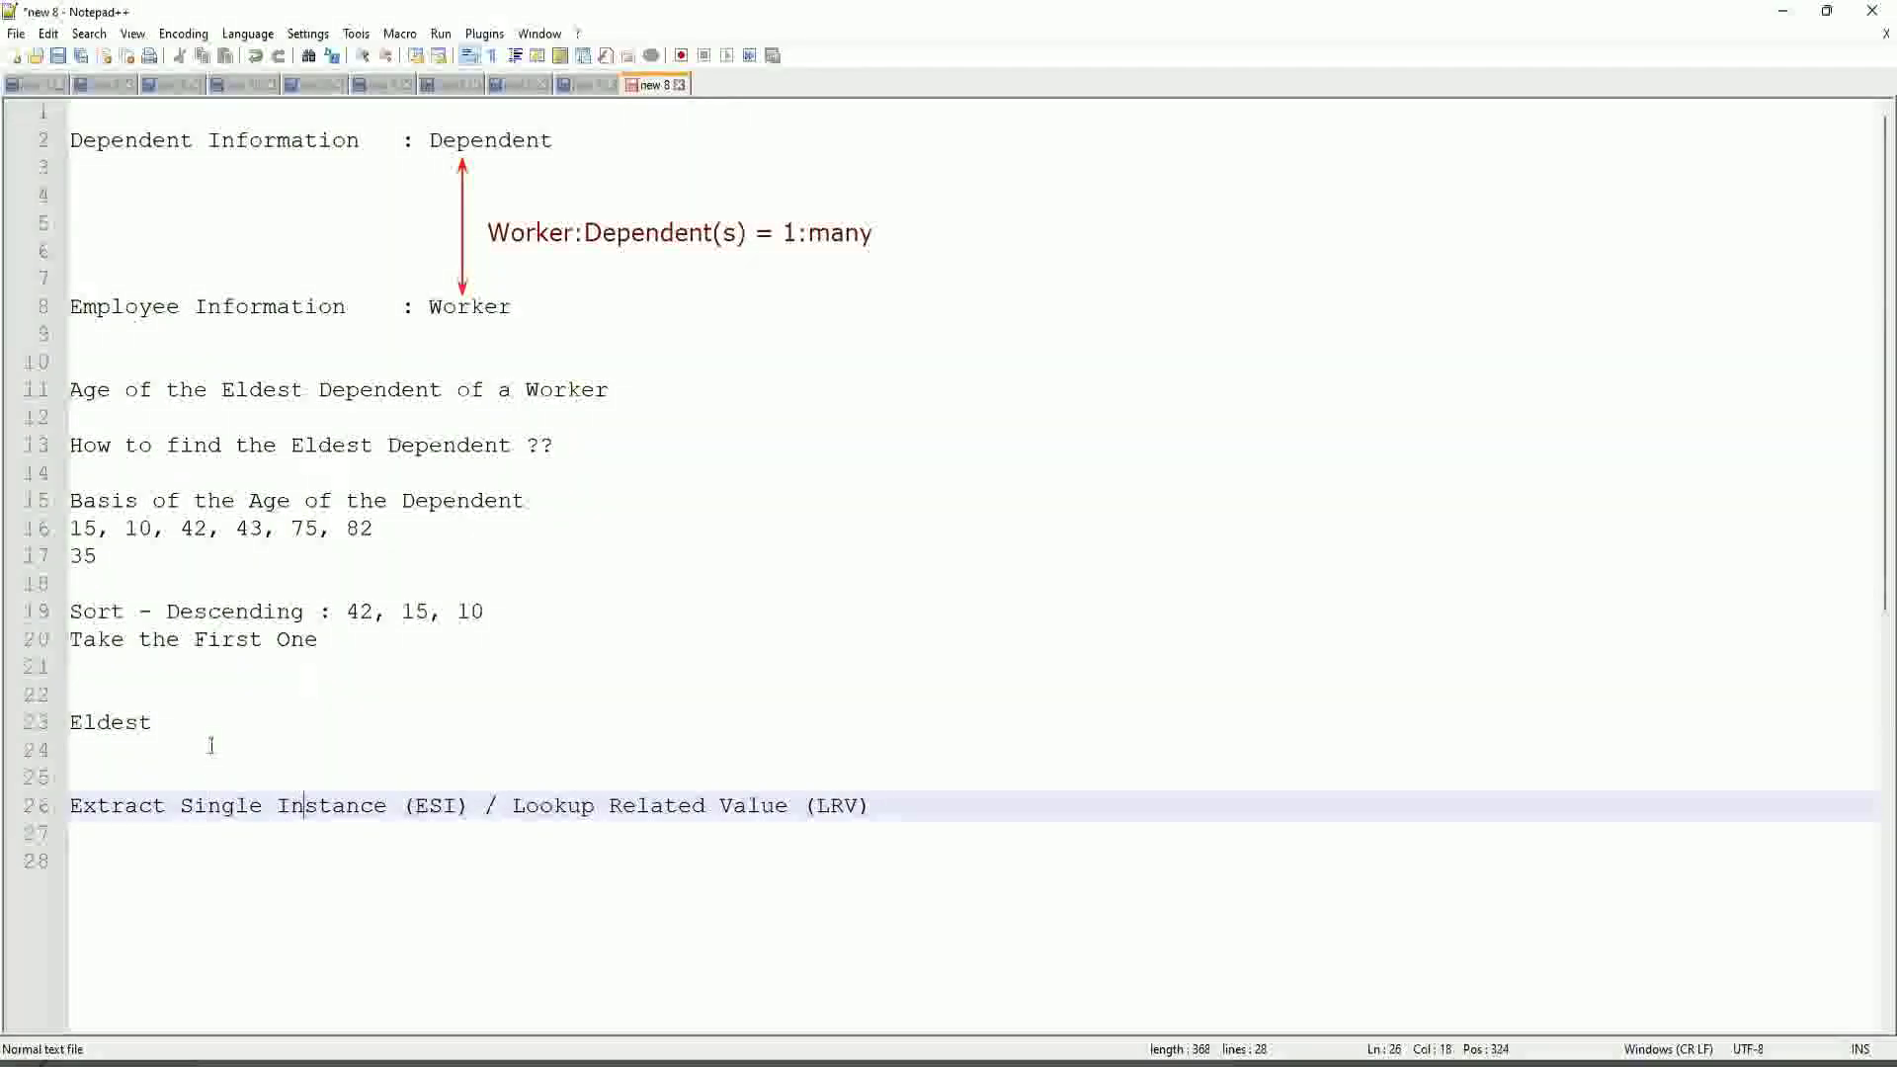
drag(472, 807, 21, 784)
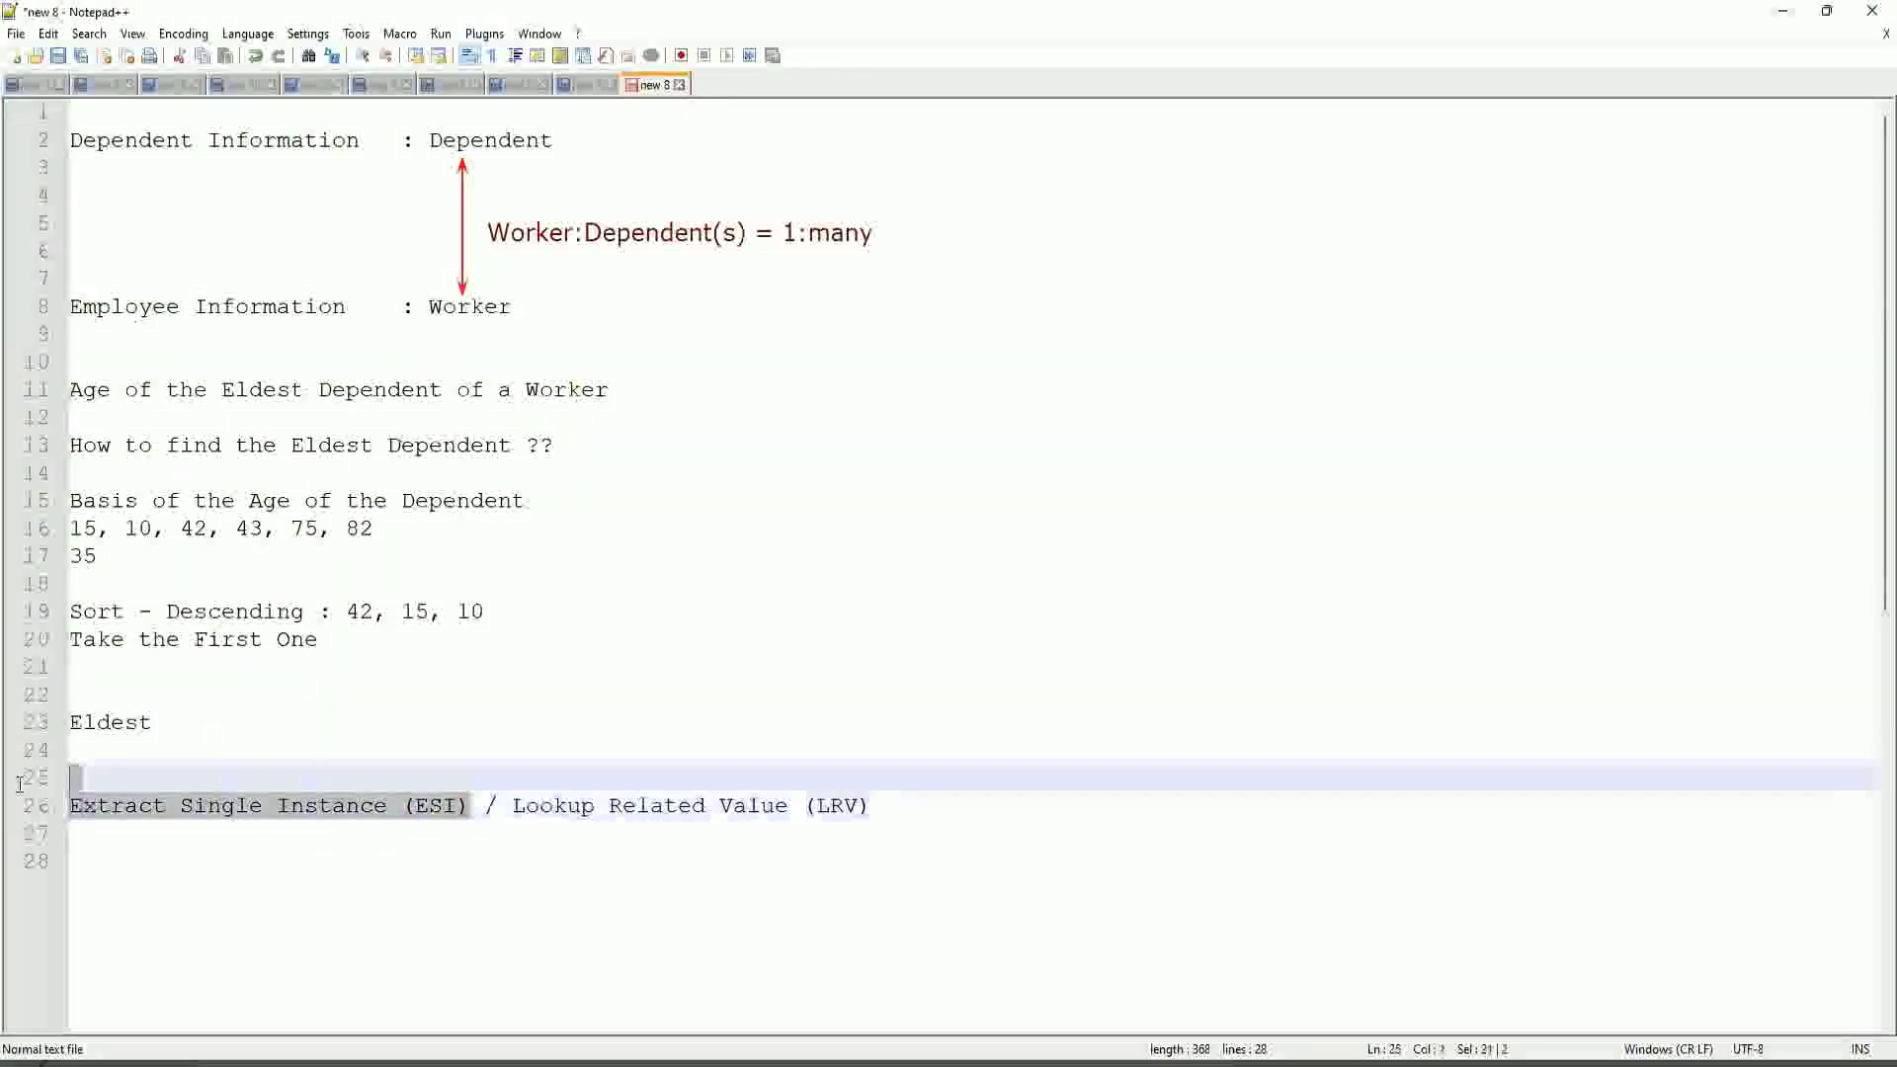
click(277, 805)
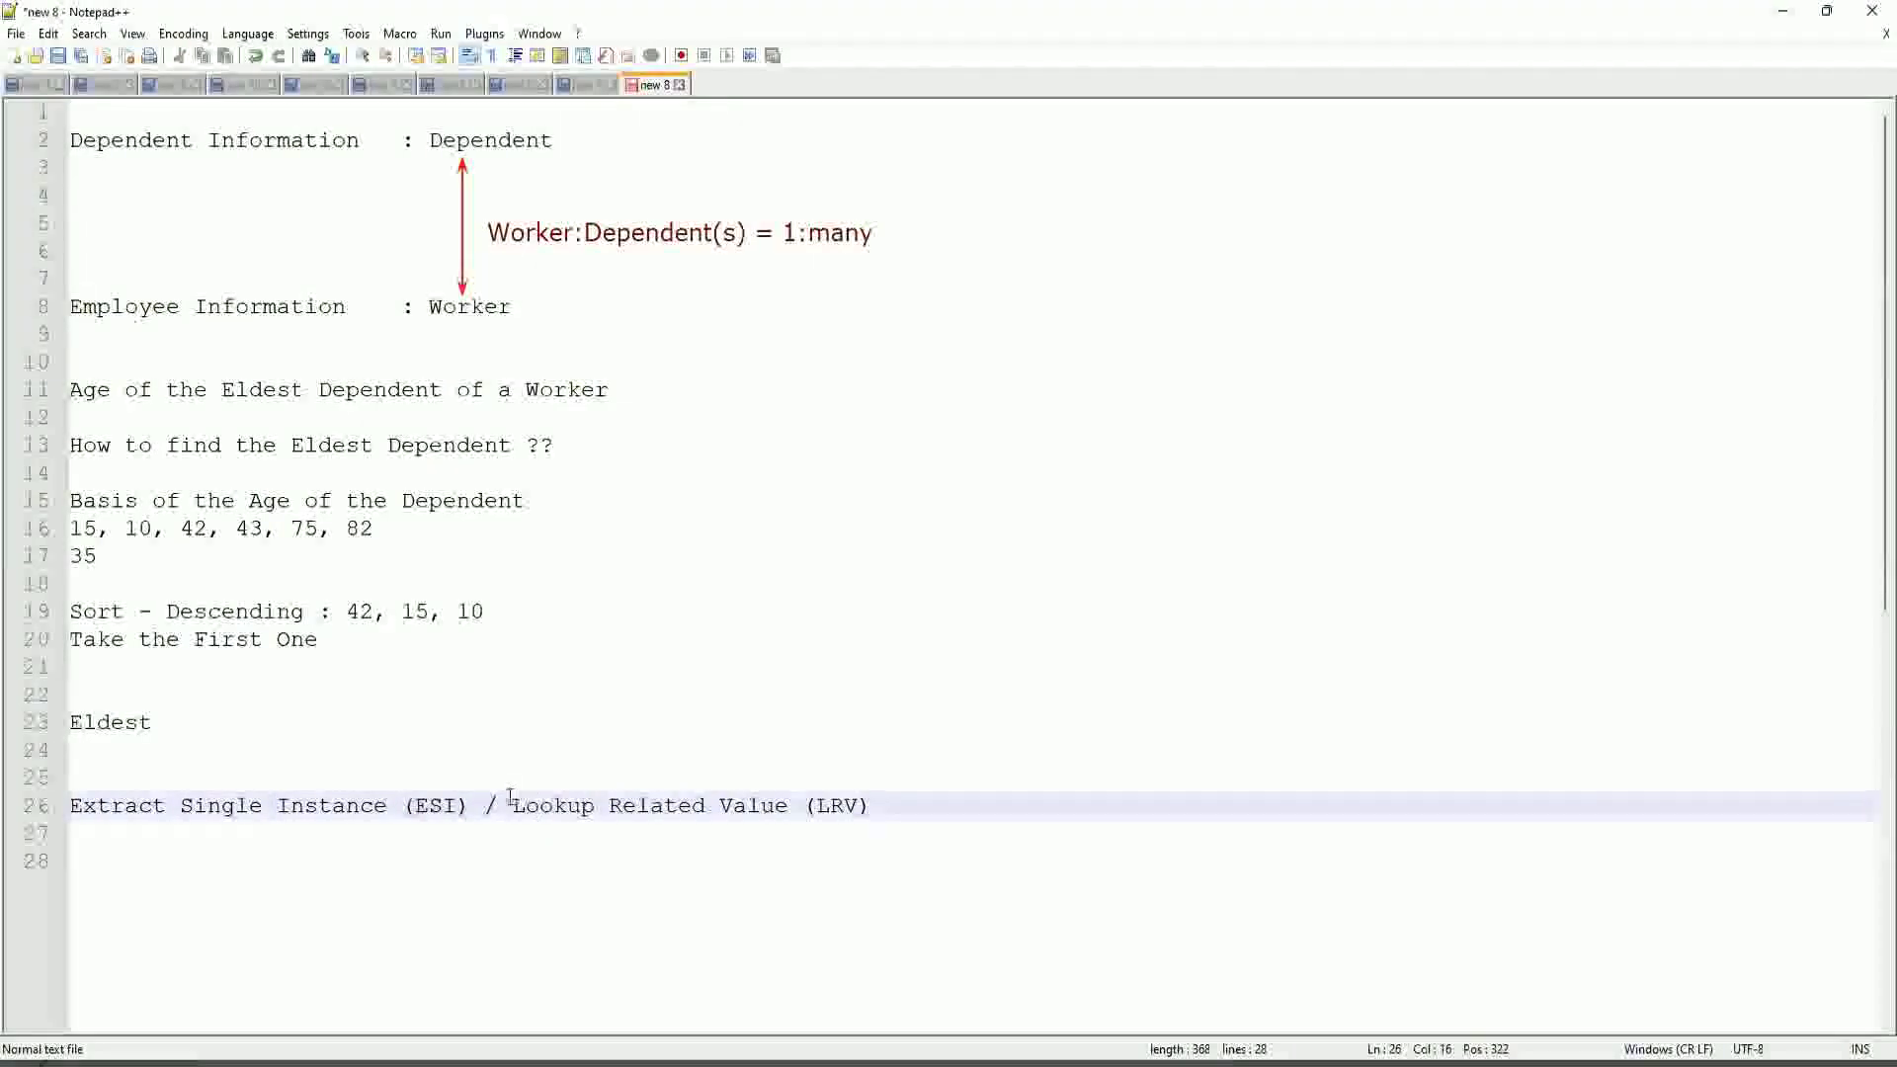
drag(511, 805, 789, 805)
drag(928, 807, 937, 807)
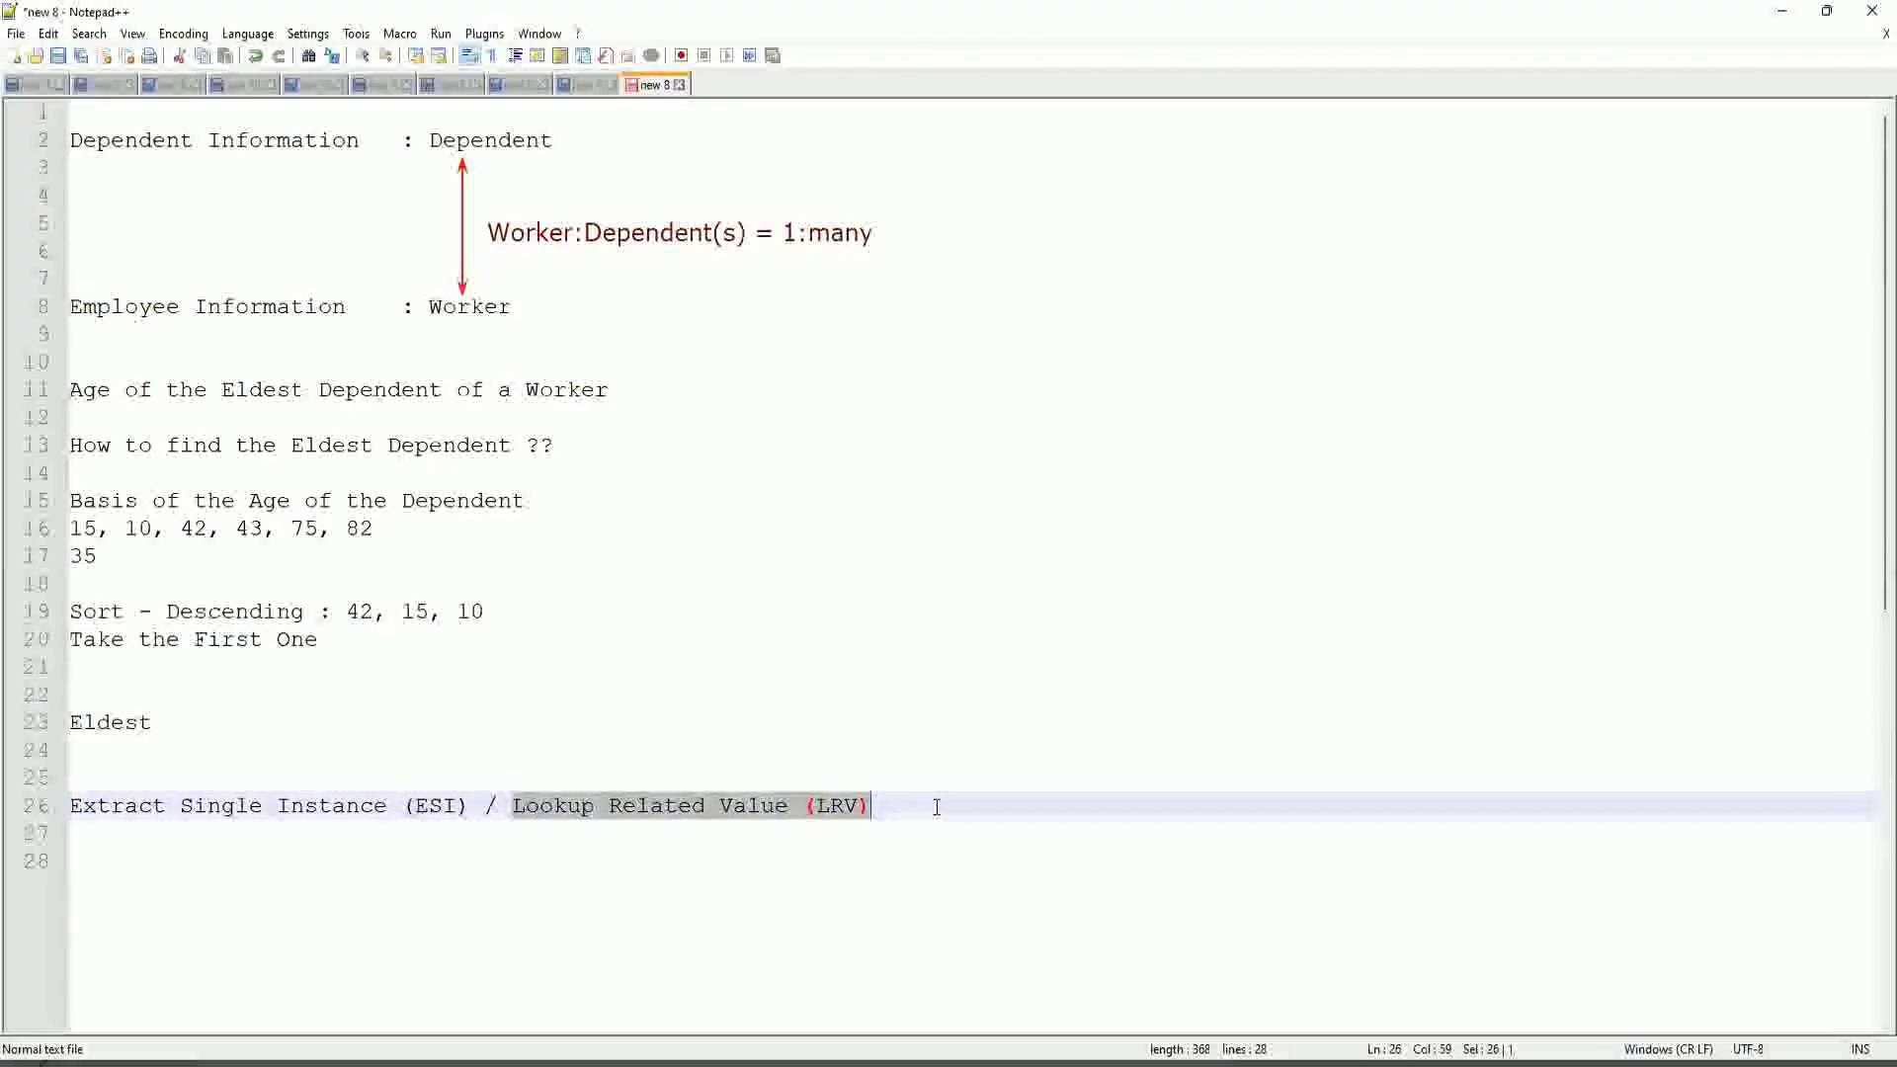
click(880, 696)
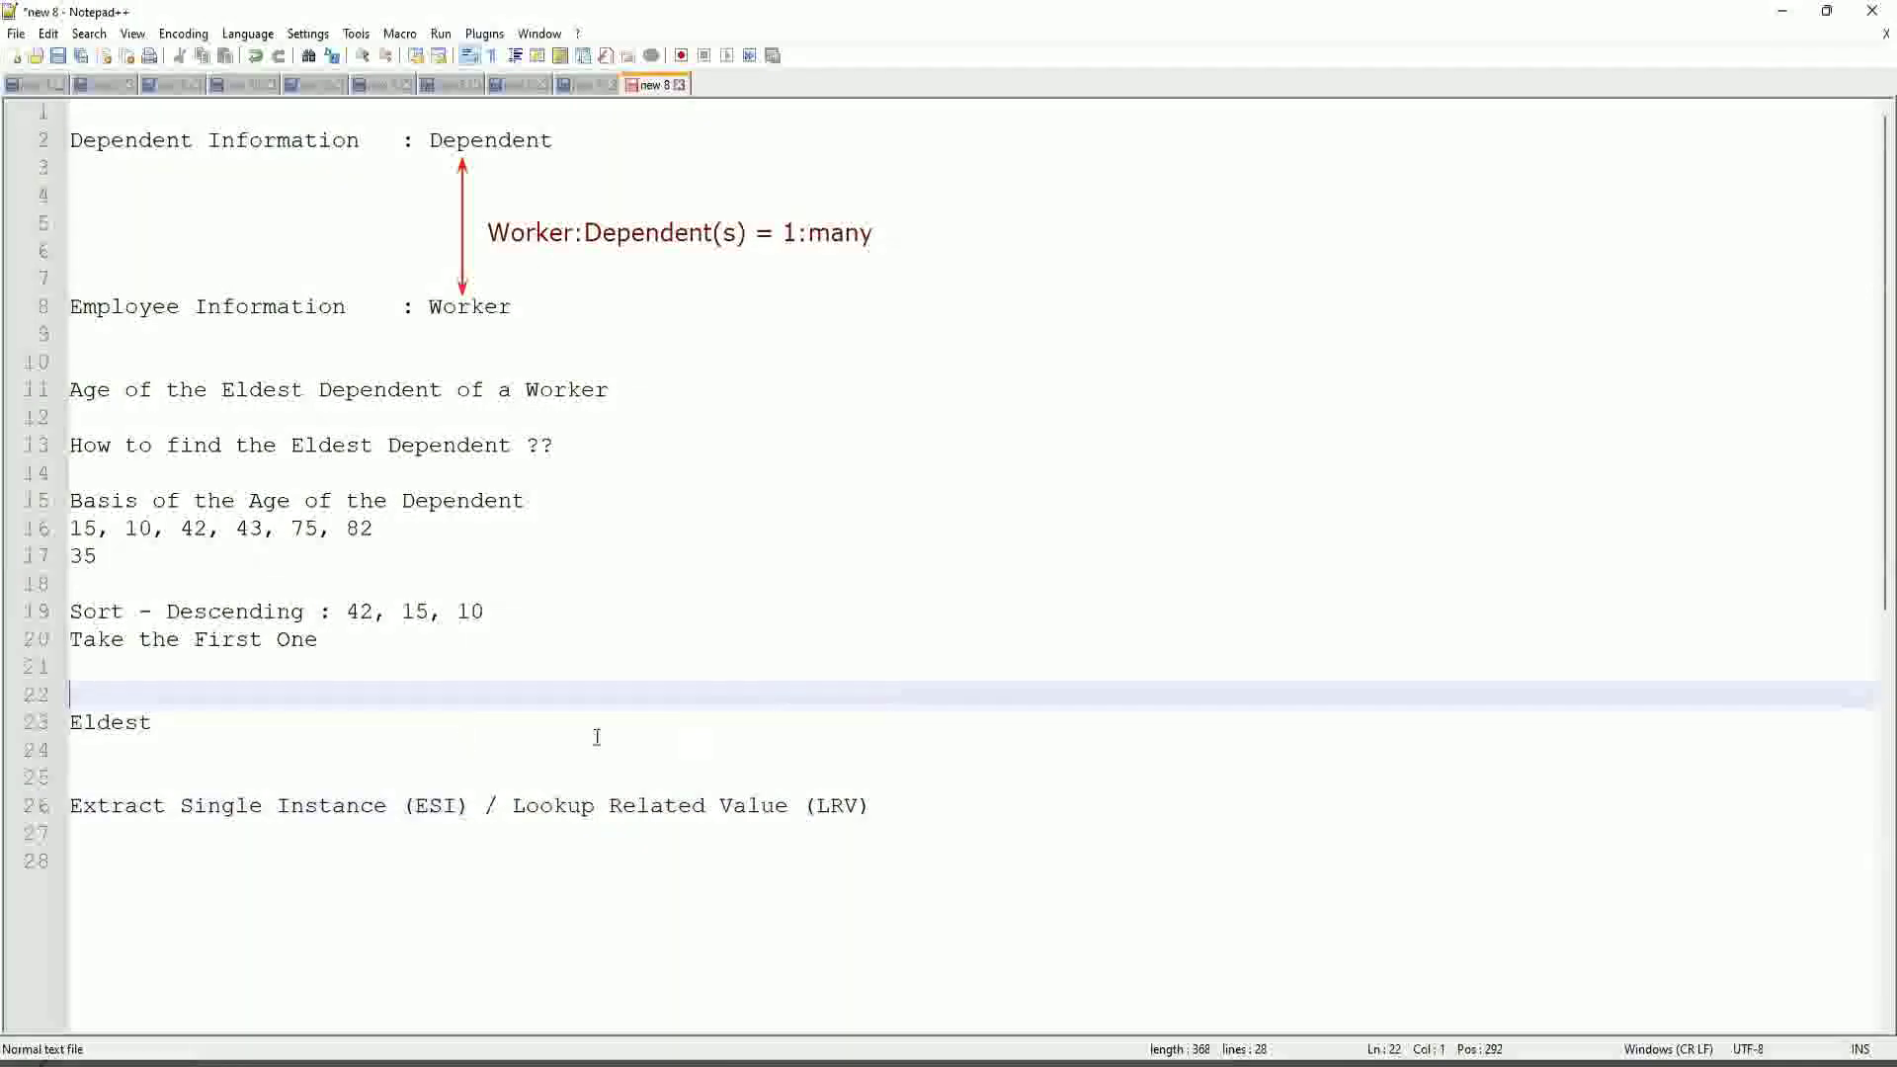
click(375, 761)
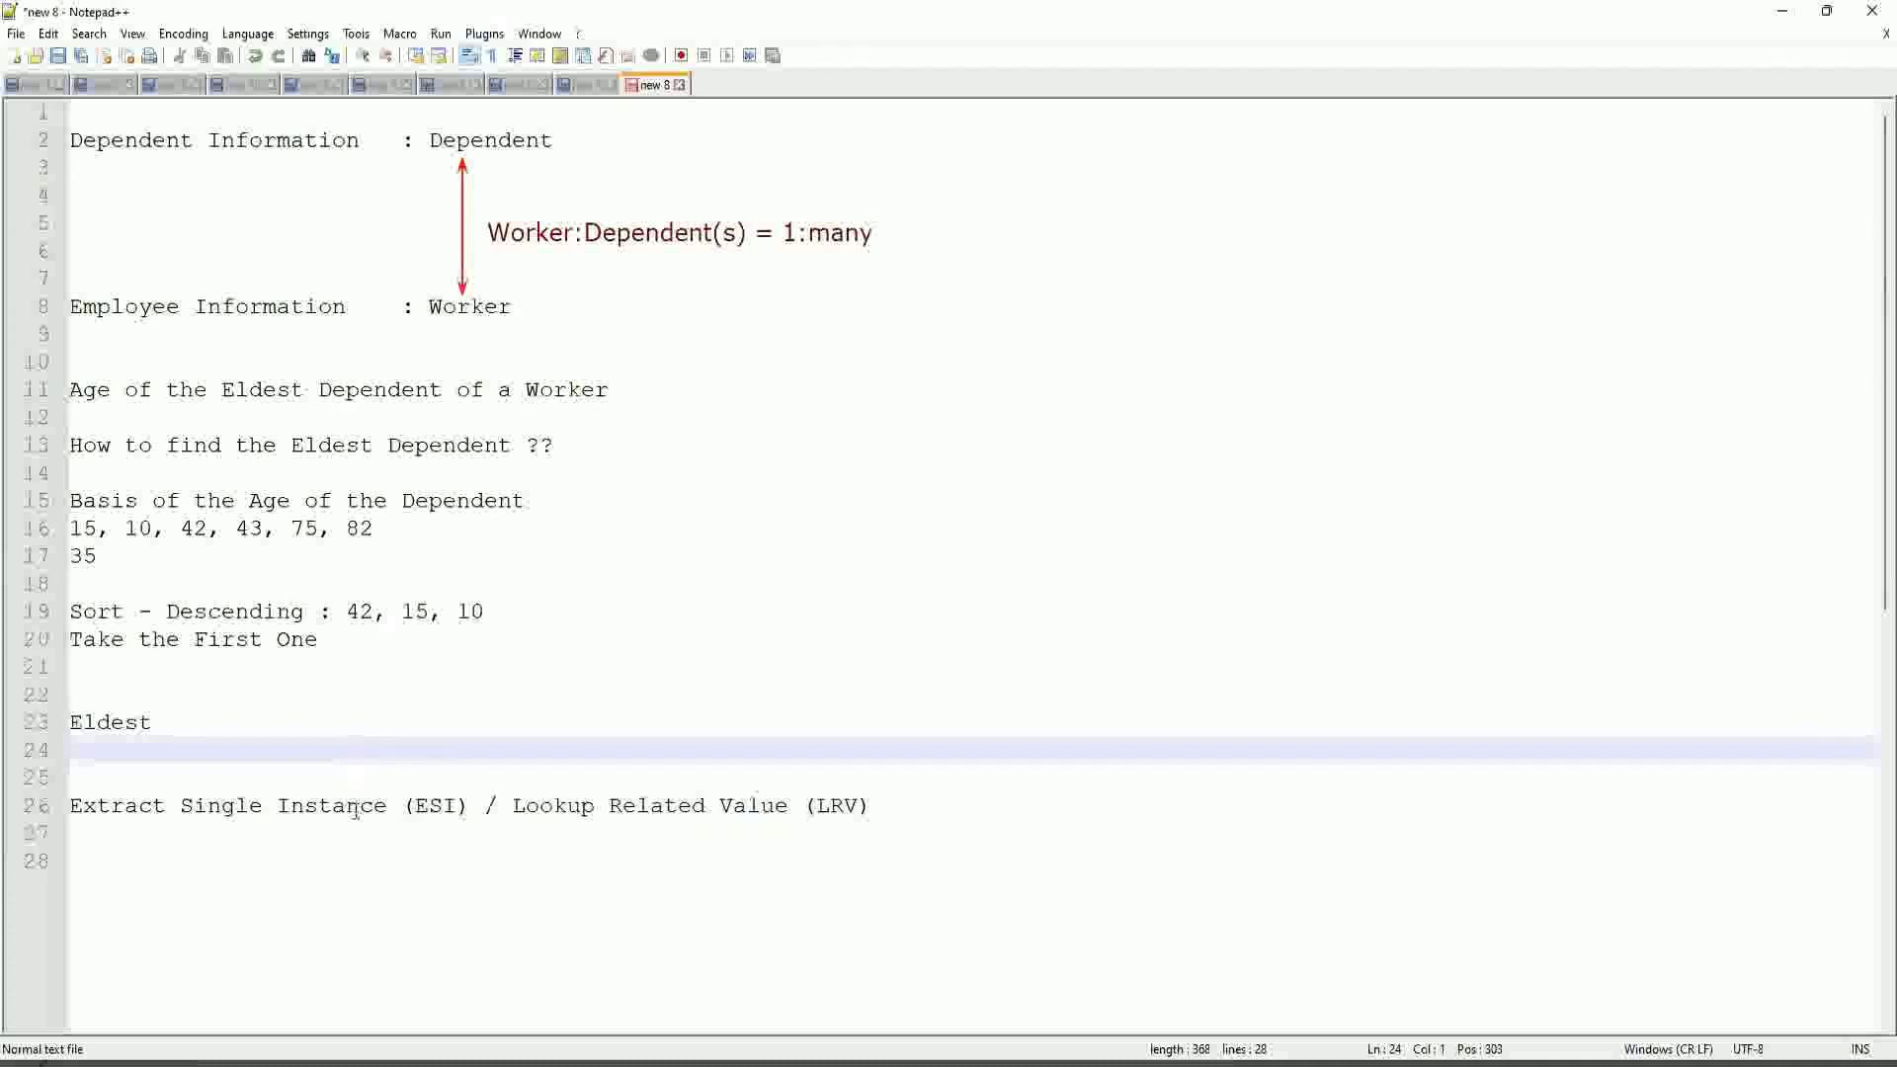
click(428, 805)
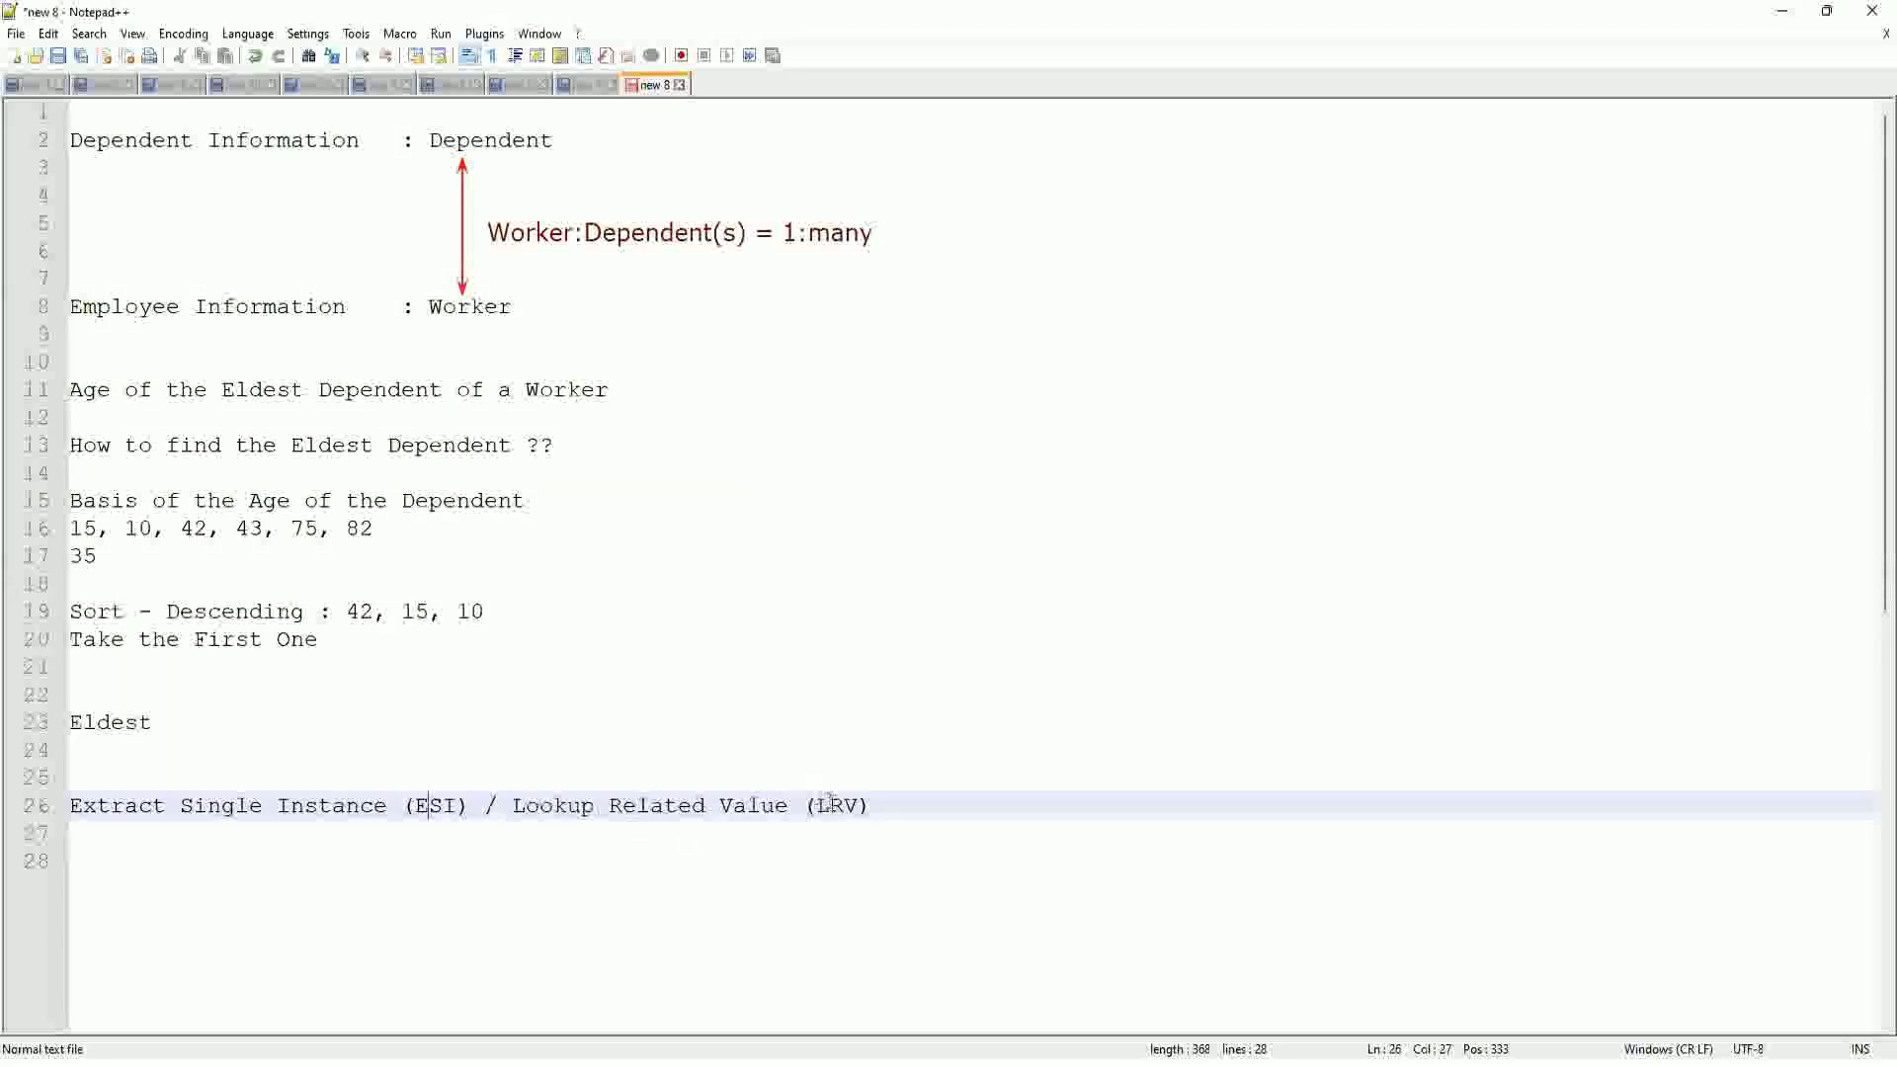
double_click(831, 805)
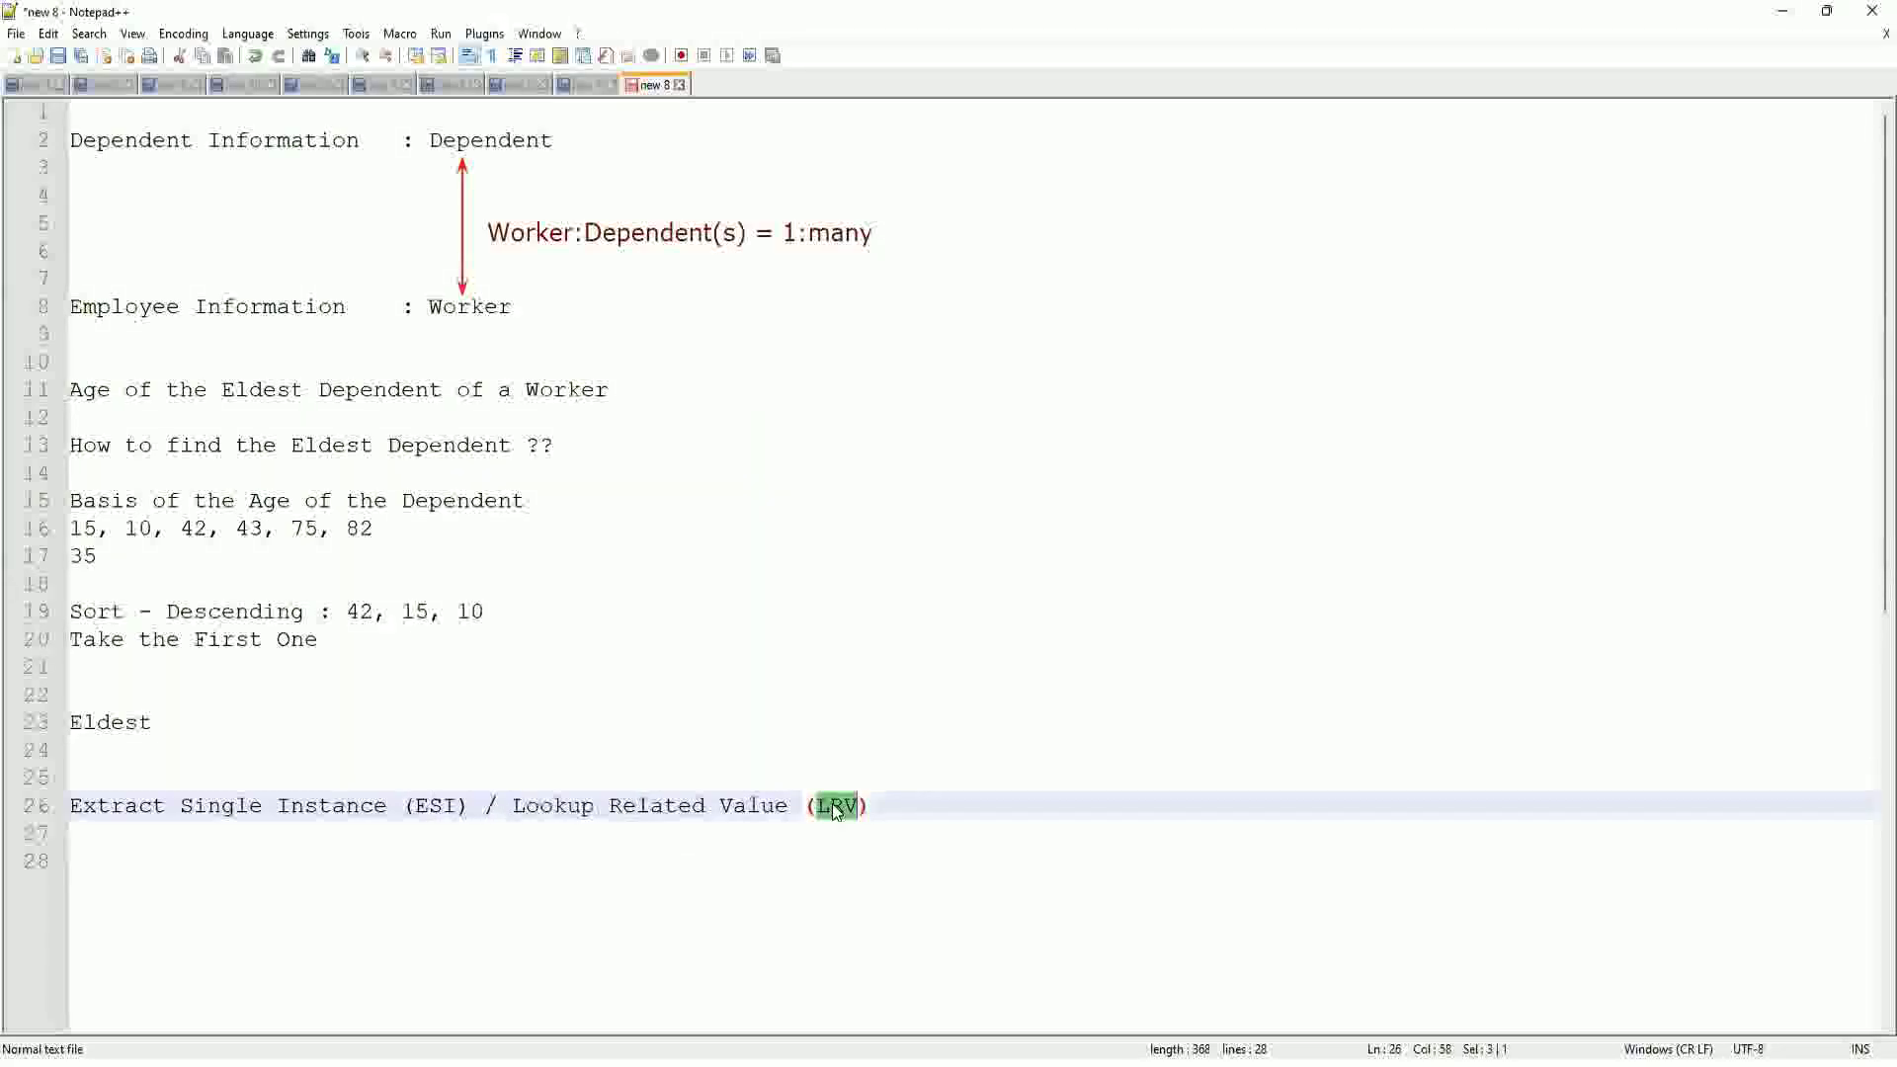